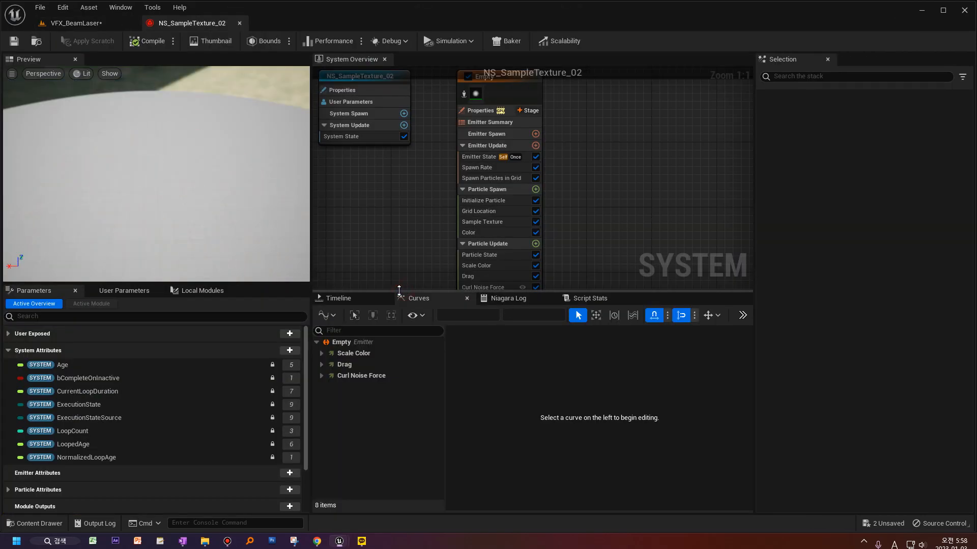
Enlarge the System Overview graph and the effect preview so the whole emitter stack and magic circle fit.
left_click_drag(405, 293, 406, 347)
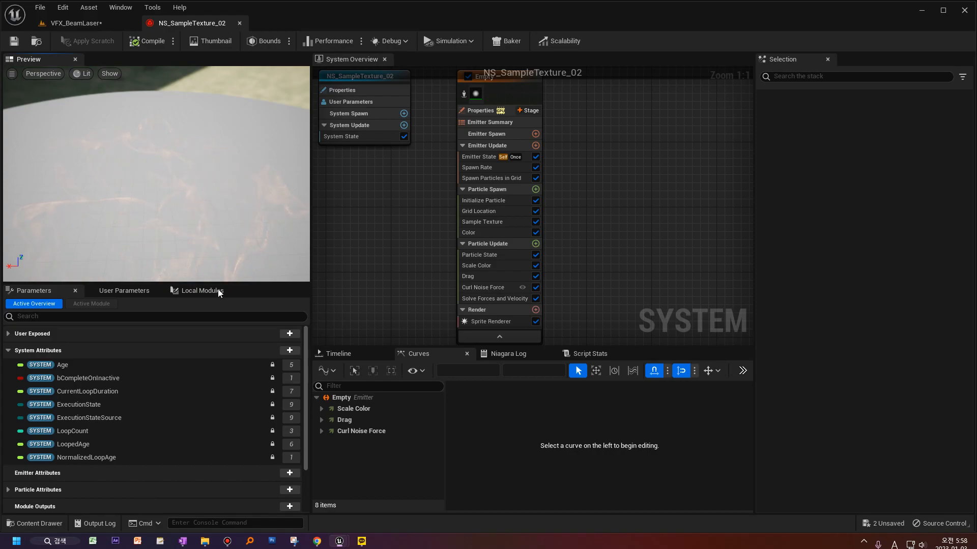
left_click_drag(228, 282, 227, 329)
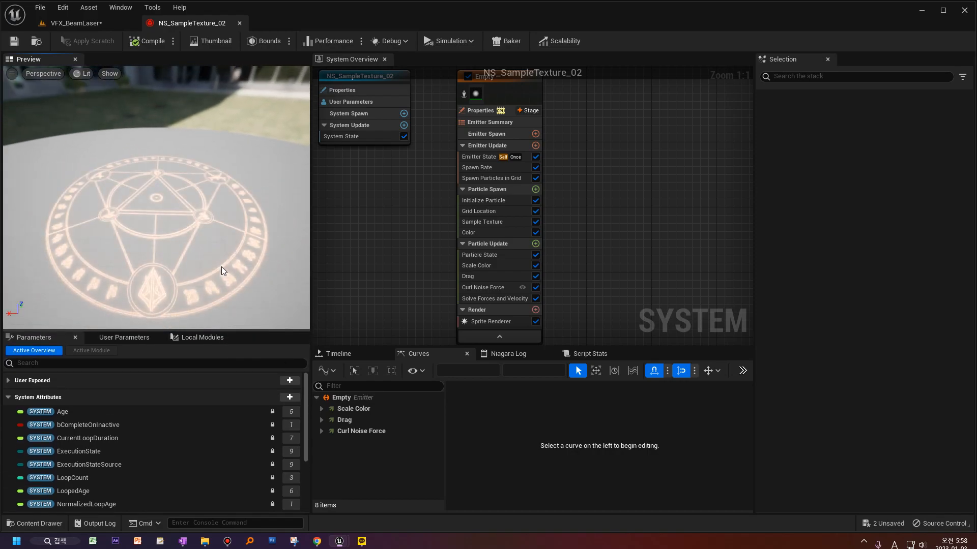
mouse_move(411, 221)
right_mouse_down()
mouse_move(417, 242)
mouse_move(410, 217)
right_mouse_up()
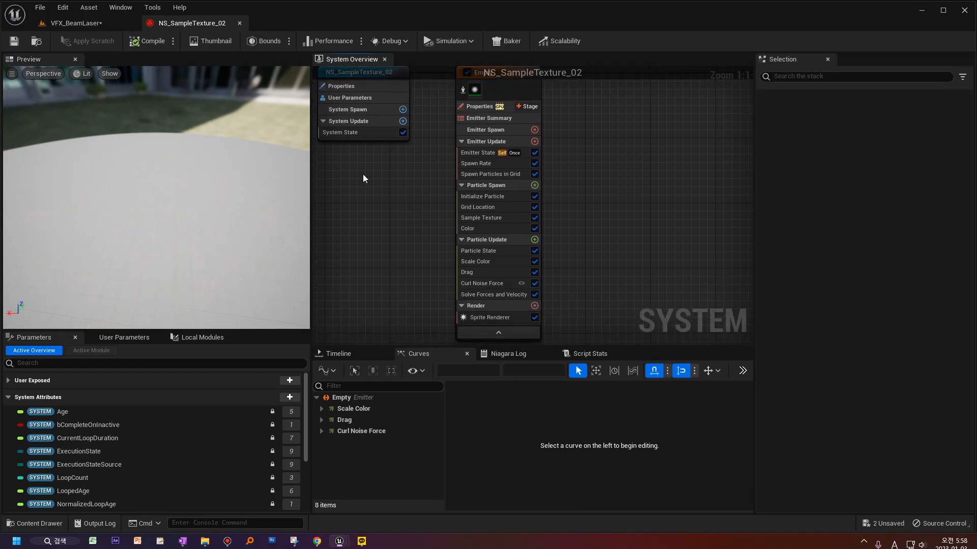
Examine the Emitter State, Sample Texture and Grid Location settings of the Empty emitter and view its TX_MagicCircle_01 texture.
left_click(473, 153)
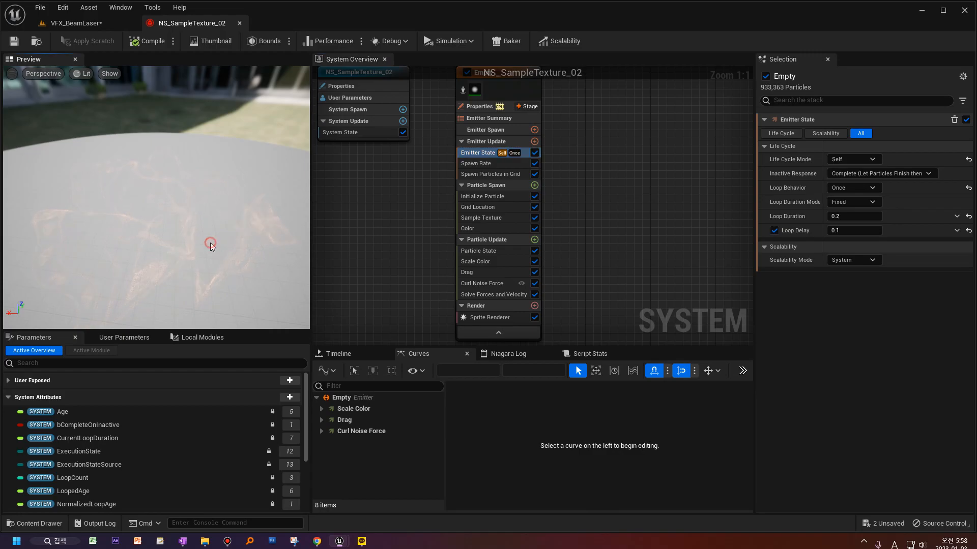
left_click(489, 218)
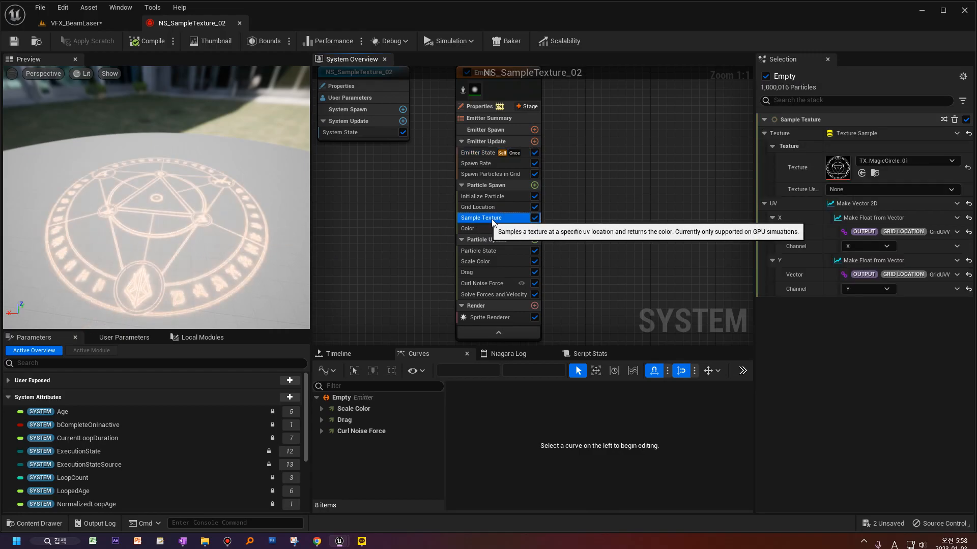
double_click(834, 173)
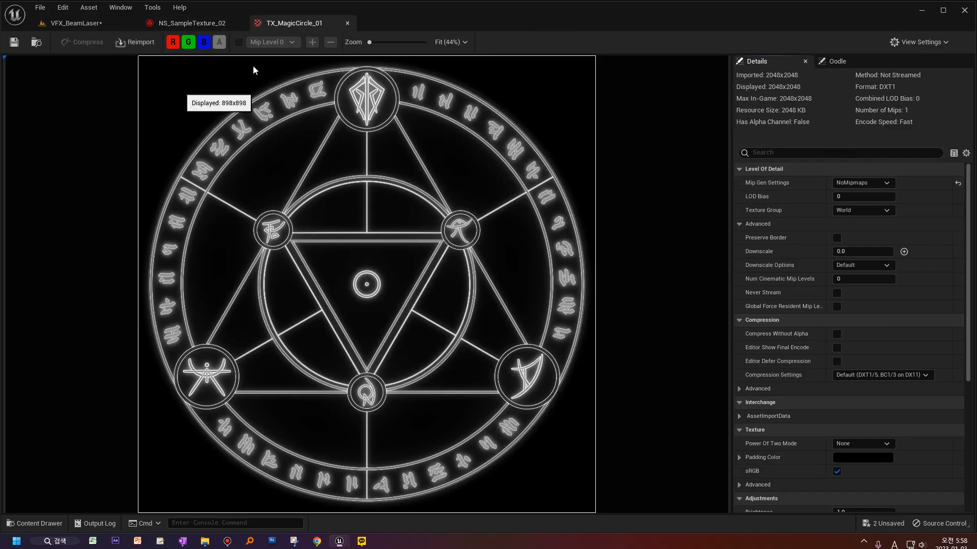
left_click(192, 23)
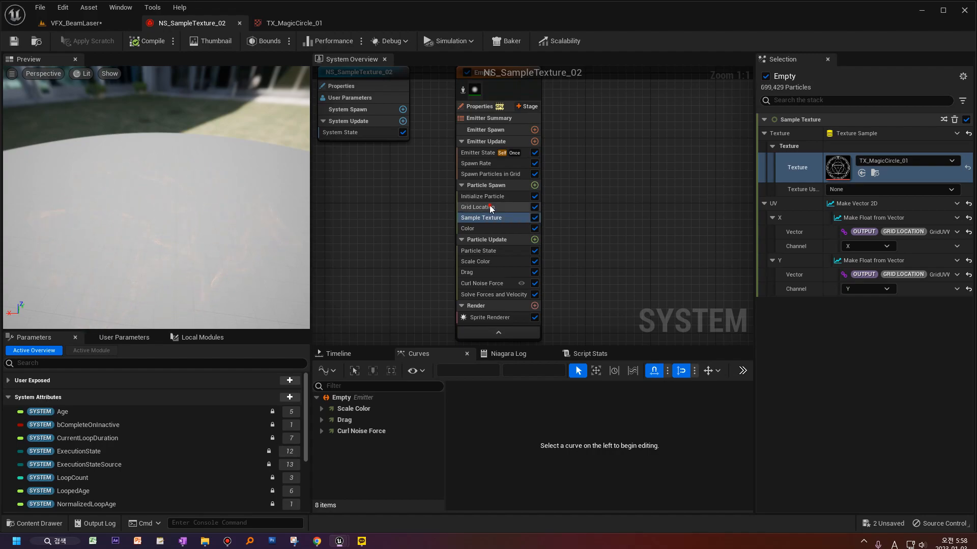
left_click(483, 207)
left_click_drag(159, 259, 160, 280)
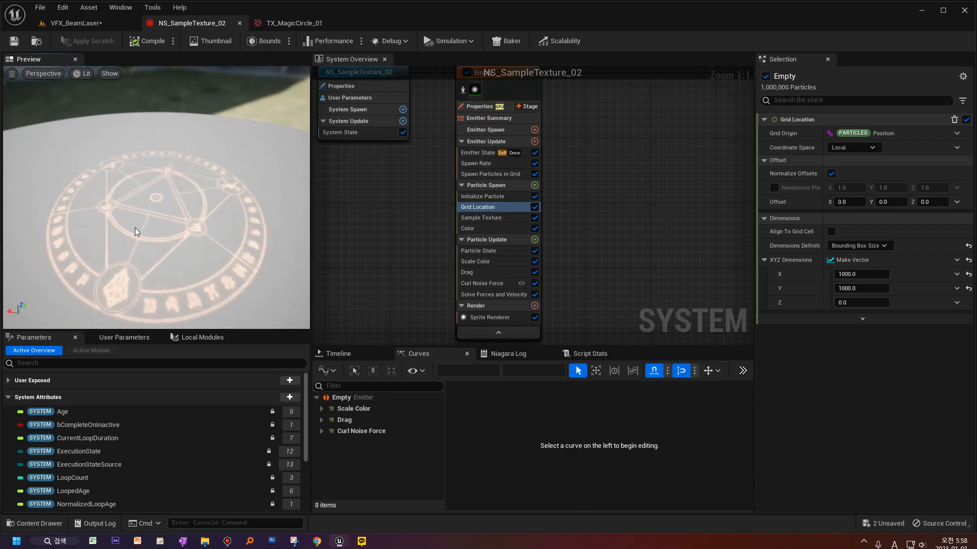
left_click(486, 217)
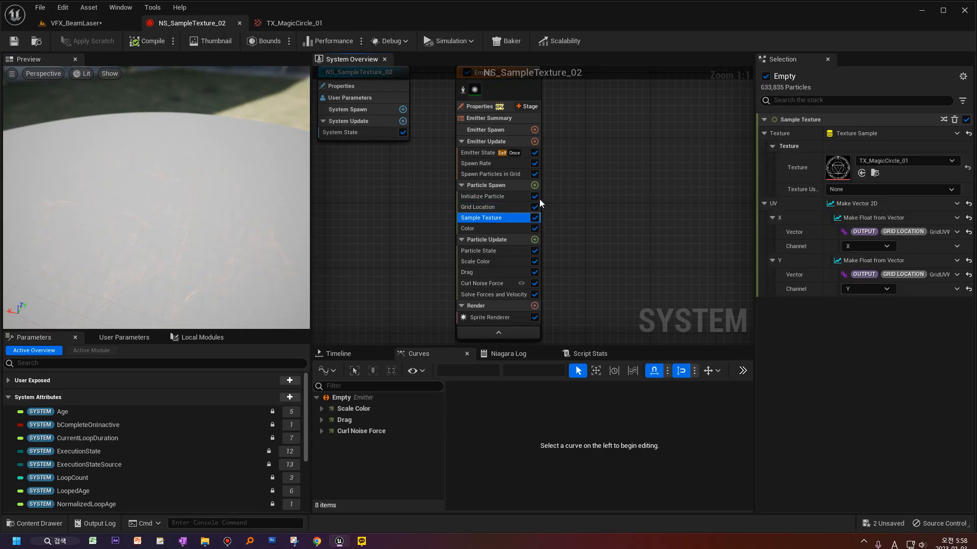
left_click(485, 207)
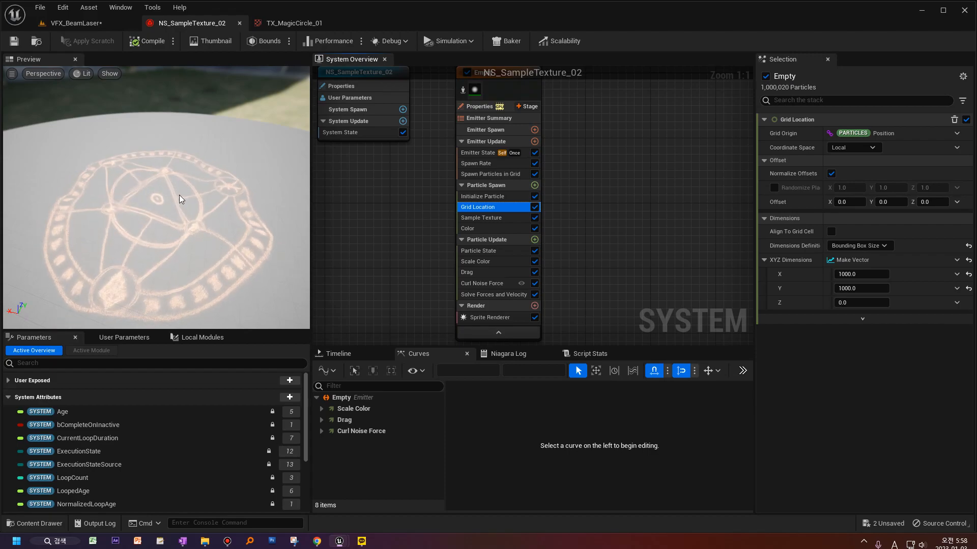
left_click(184, 197)
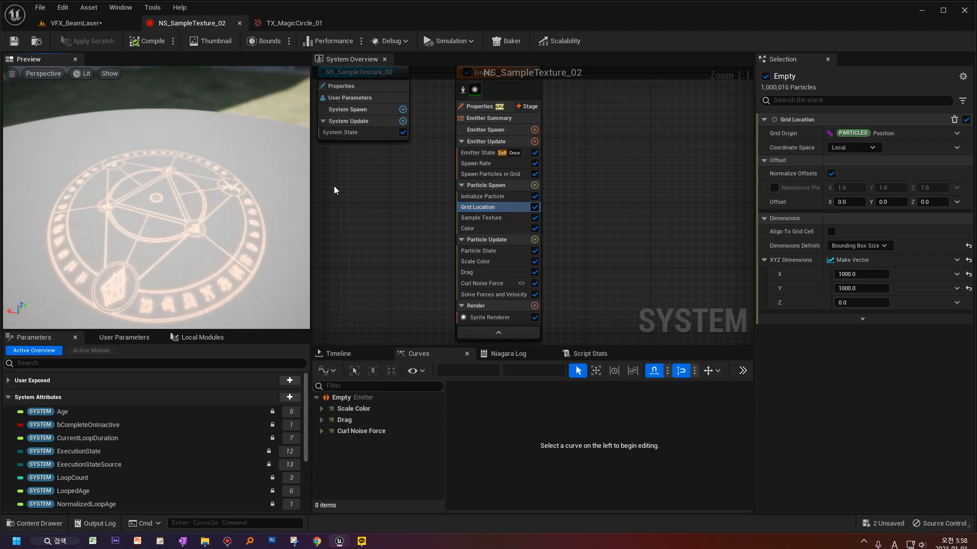
left_click(488, 153)
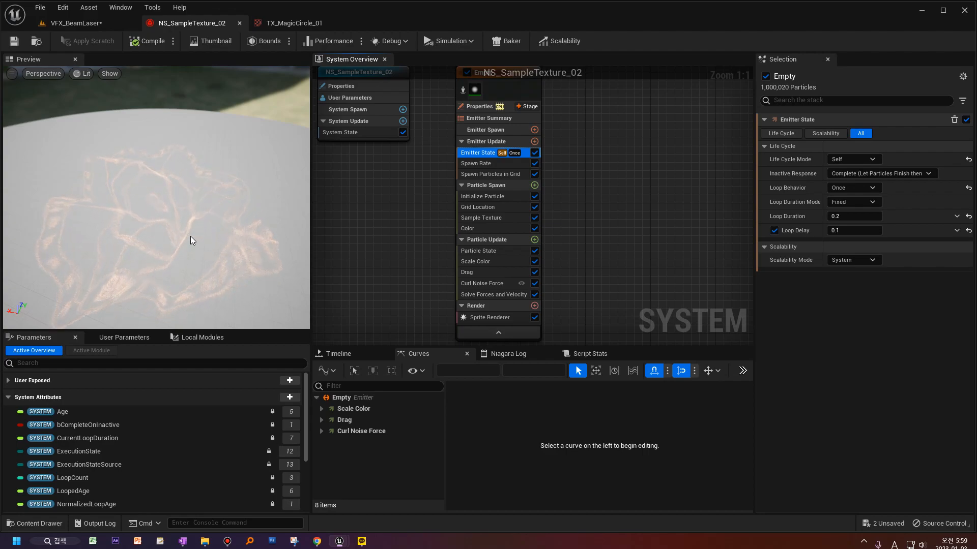
Set the SpawnRate of the Empty emitter's Spawn Rate module to 1000.
left_click(477, 165)
left_click(841, 135)
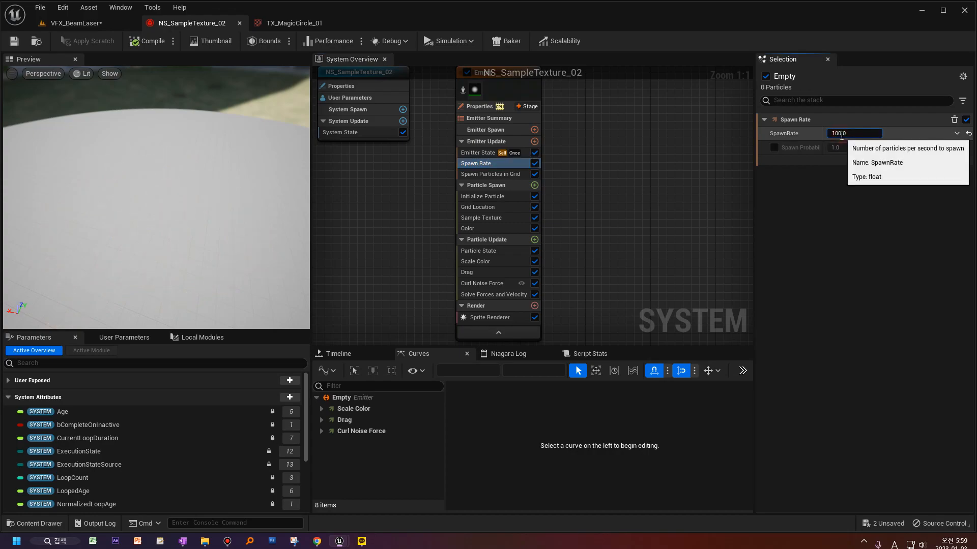
type("1000")
key("Return")
left_click(220, 247)
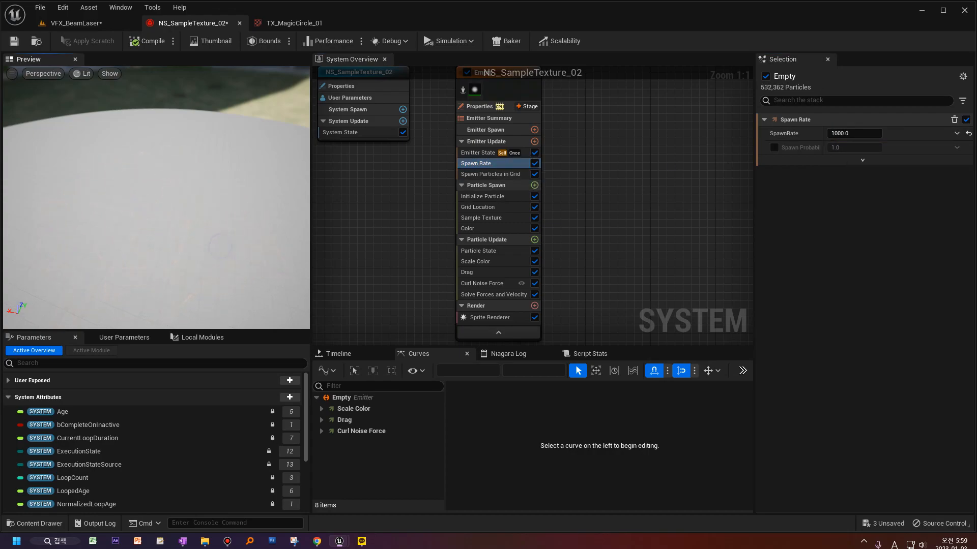
Review the Spawn Rate, Grid Location and Spawn Particles in Grid settings of the Empty emitter.
left_click(479, 173)
left_click(478, 165)
left_click(175, 251)
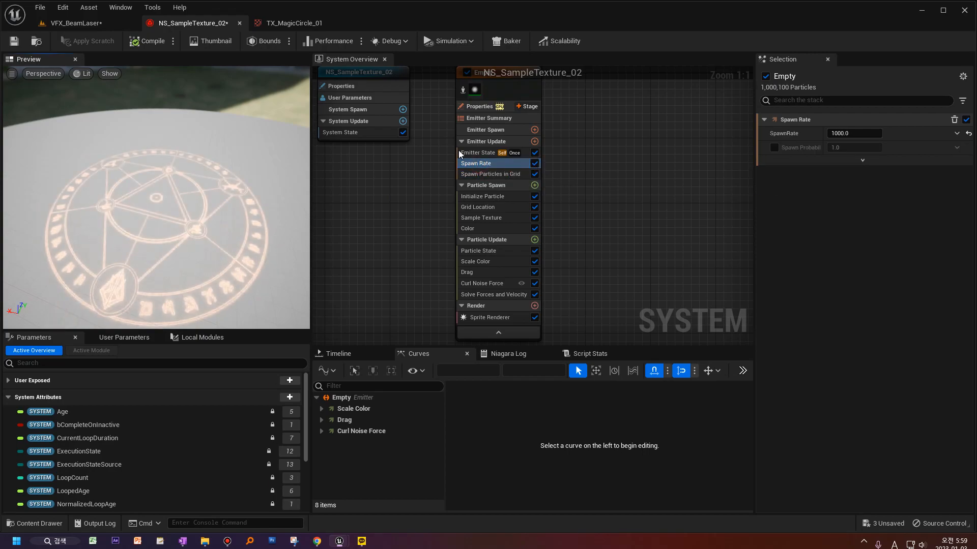
left_click(479, 174)
left_click(483, 209)
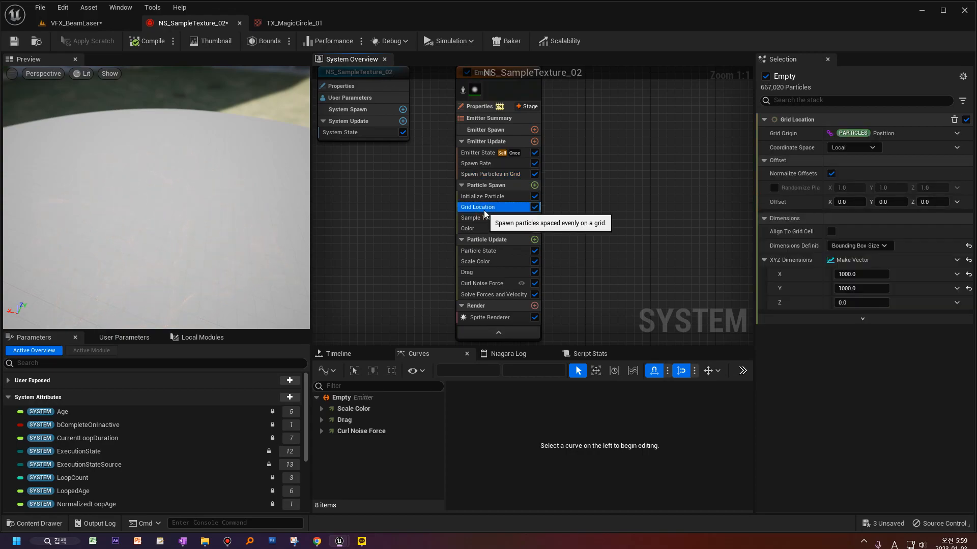
left_click(506, 175)
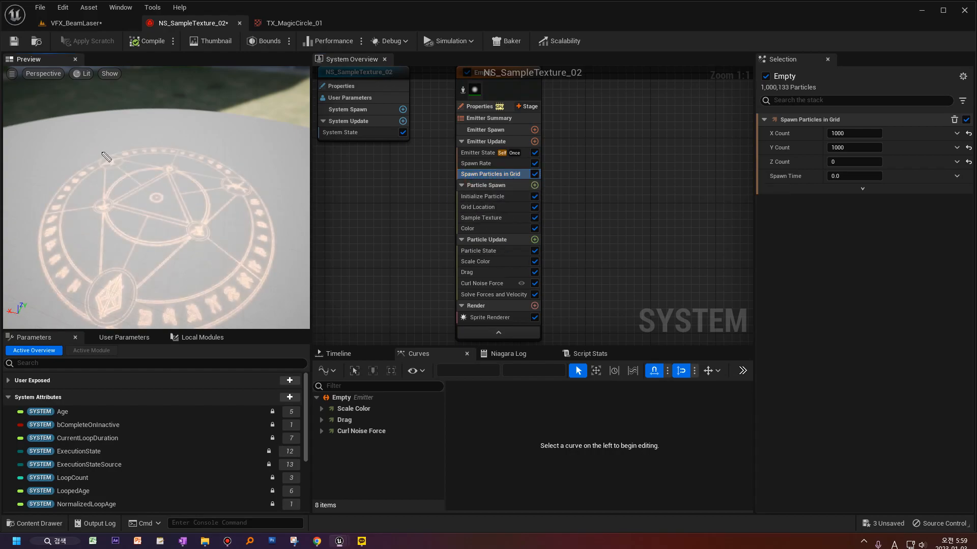
mouse_move(98, 128)
left_mouse_down()
mouse_move(13, 284)
mouse_move(163, 319)
left_mouse_up()
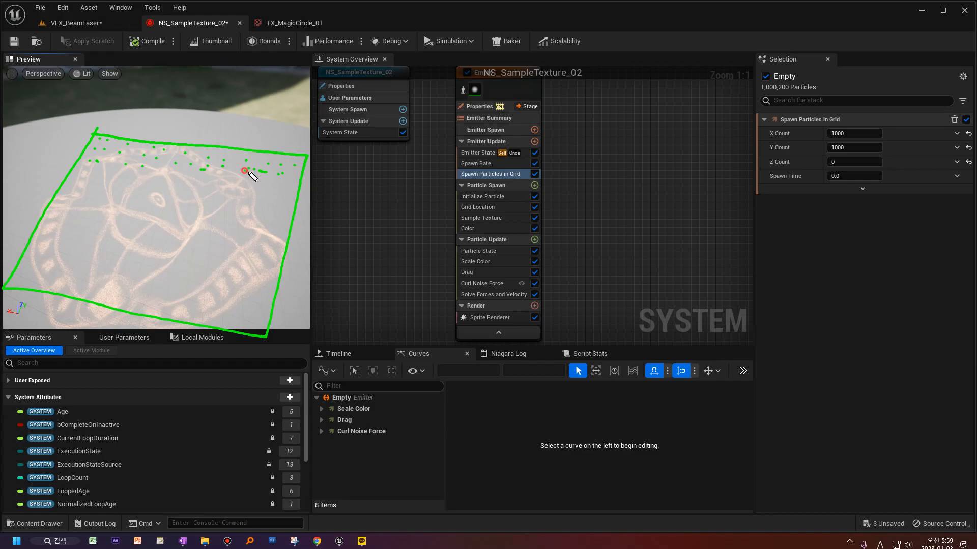
key("Escape")
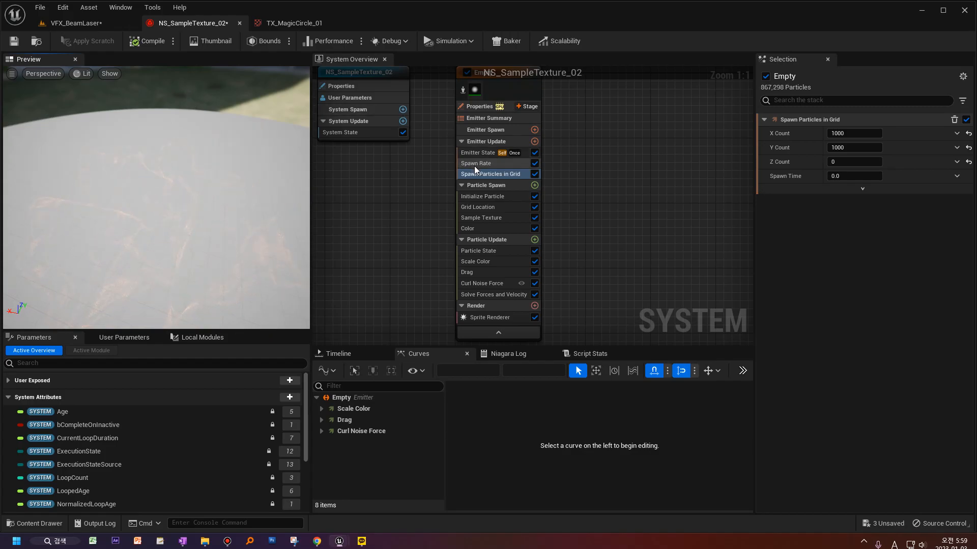
Disable the Spawn Rate module in the Empty emitter and turn off the emitter itself.
left_click(535, 163)
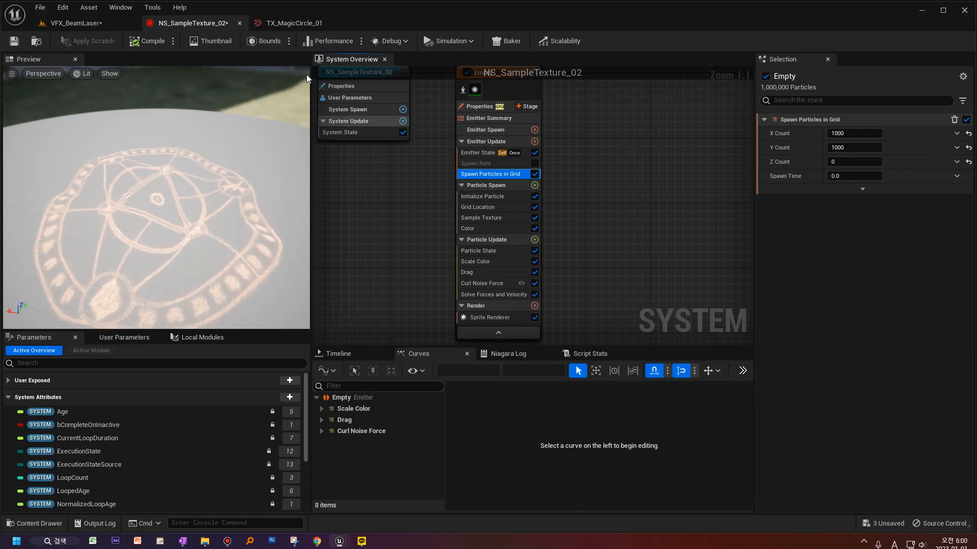
left_click(443, 125)
right_click_drag(527, 161, 477, 137)
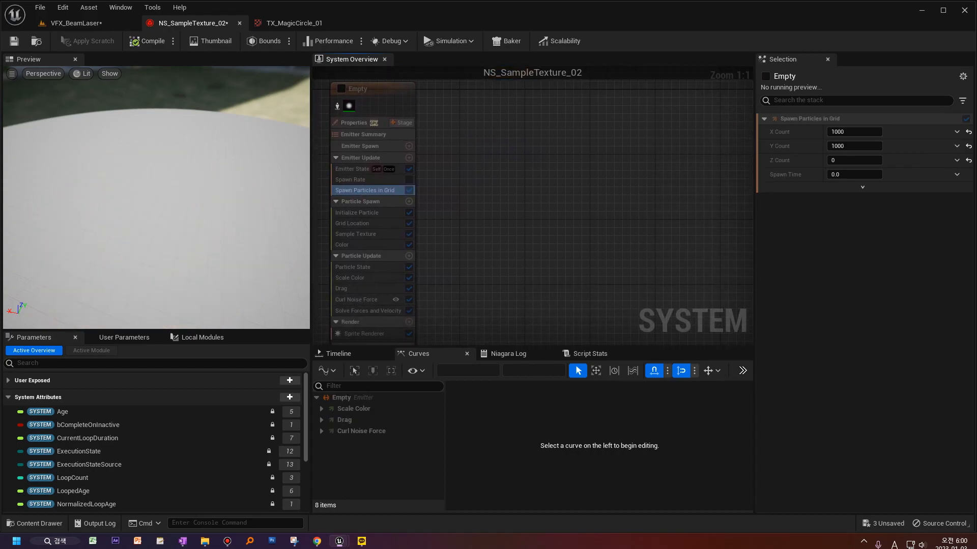
right_click_drag(609, 250, 607, 239)
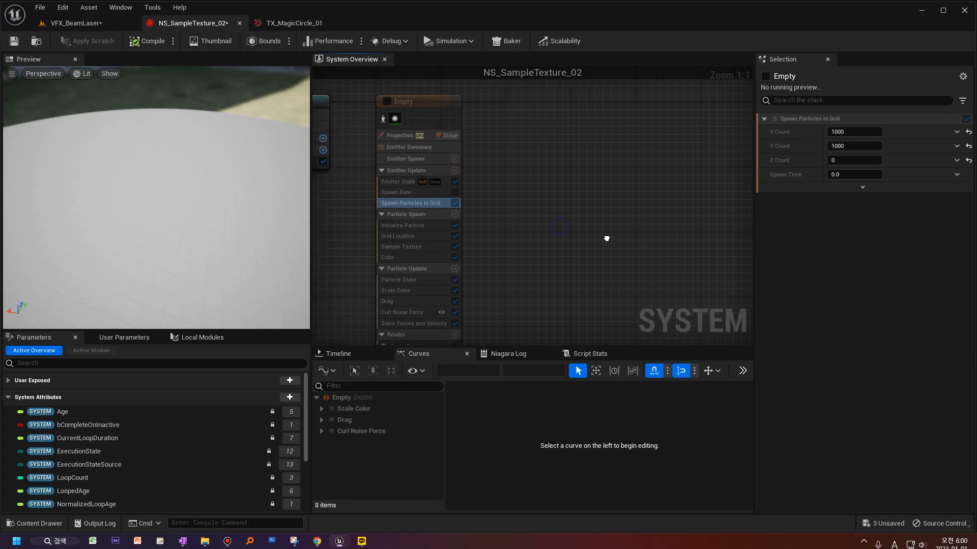
Copy the Empty emitter, paste a duplicate beside it and enable the duplicate.
right_click(435, 104)
left_click(489, 250)
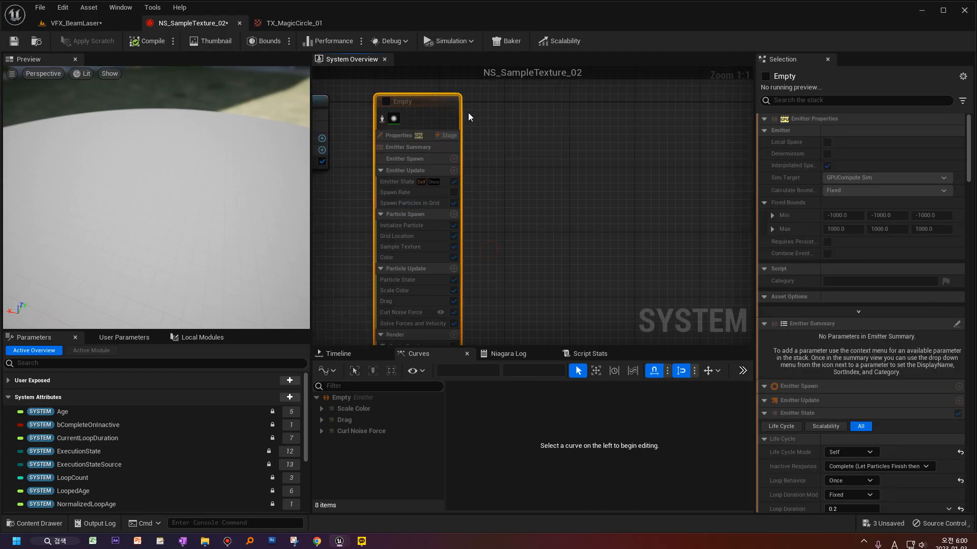
right_click(479, 99)
left_click(529, 206)
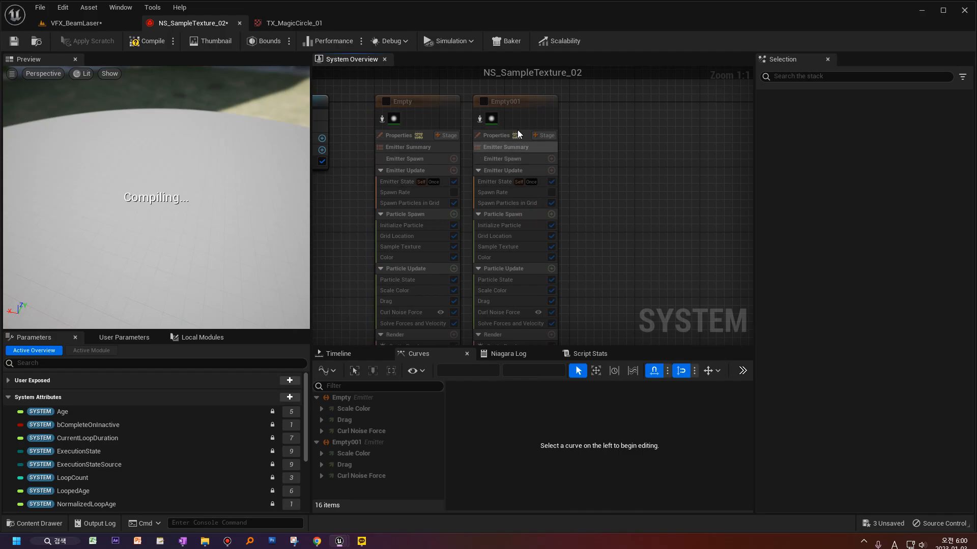
left_click(517, 104)
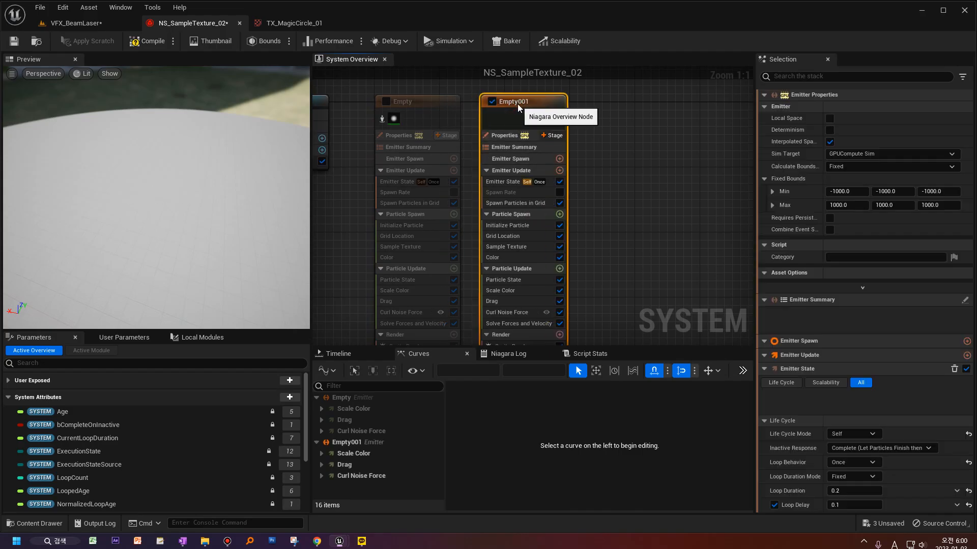
Delete the Grid Location and Spawn Particles in Grid modules from the Empty001 emitter.
right_click_drag(645, 201, 661, 186)
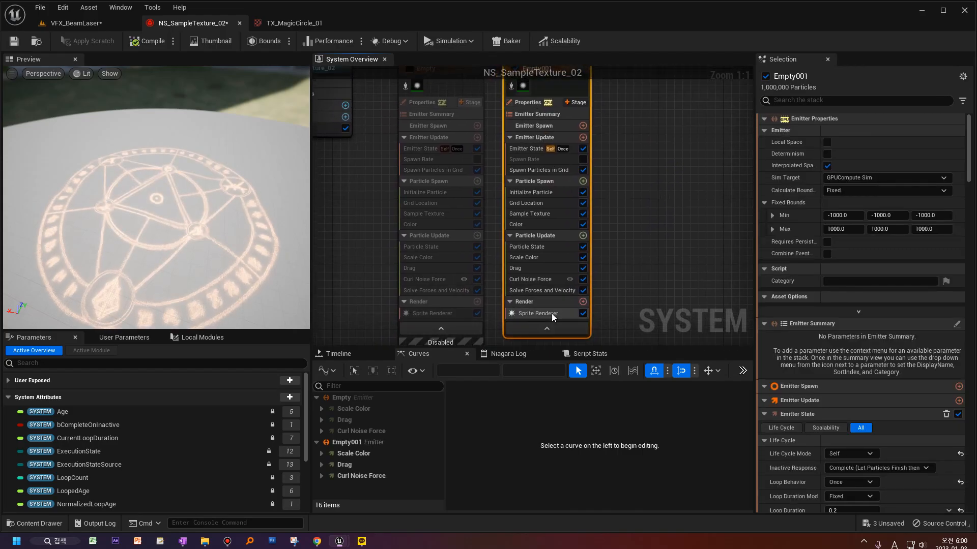
left_click(545, 315)
right_click_drag(632, 213, 668, 215)
right_click_drag(671, 263, 609, 275)
left_click(496, 231)
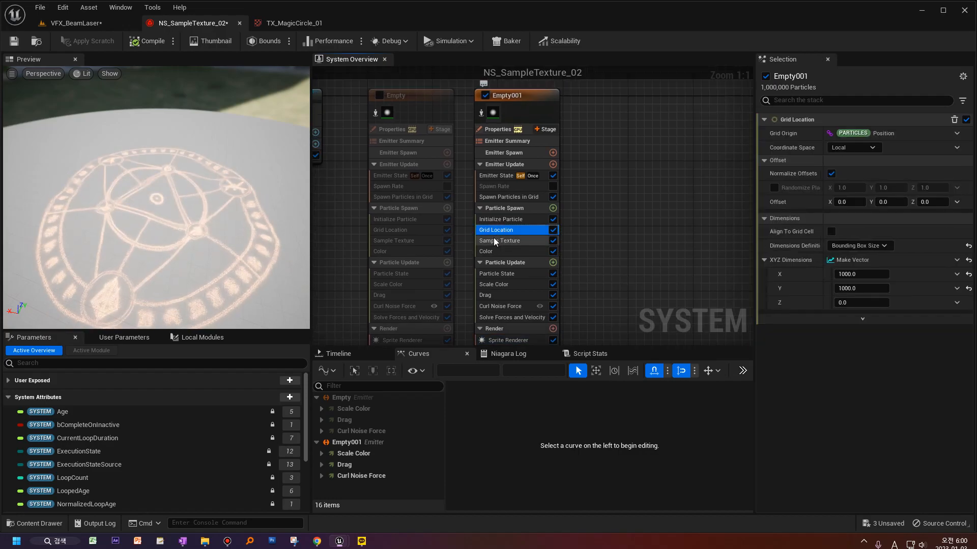
key("Delete")
left_click(506, 198)
key("Delete")
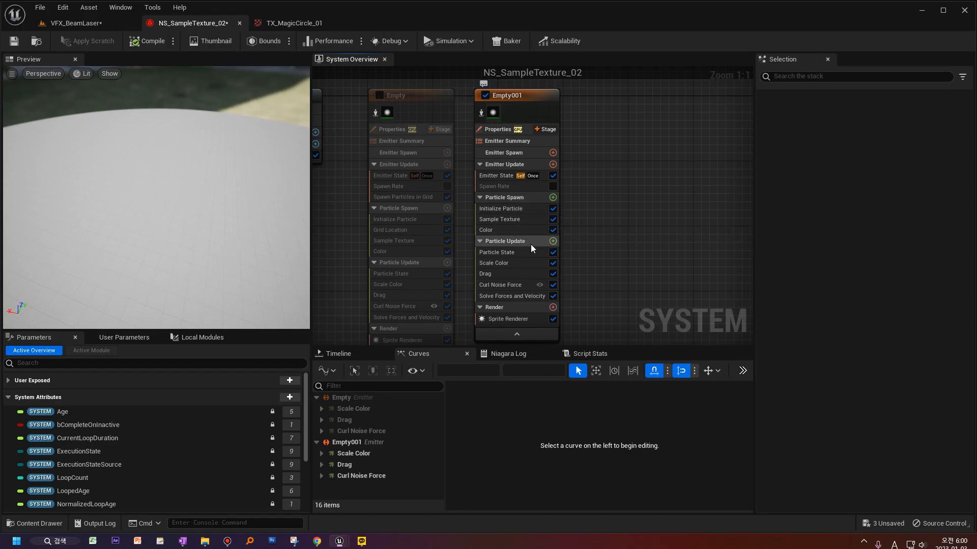
In Empty001's Emitter State, turn off Loop Delay and set the Loop Duration to 2.5.
left_click(527, 173)
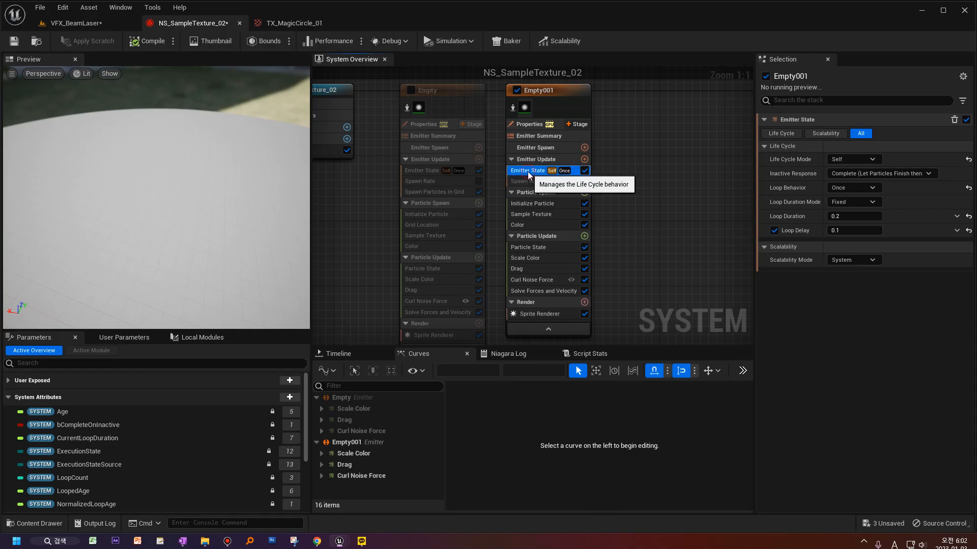
left_click(775, 232)
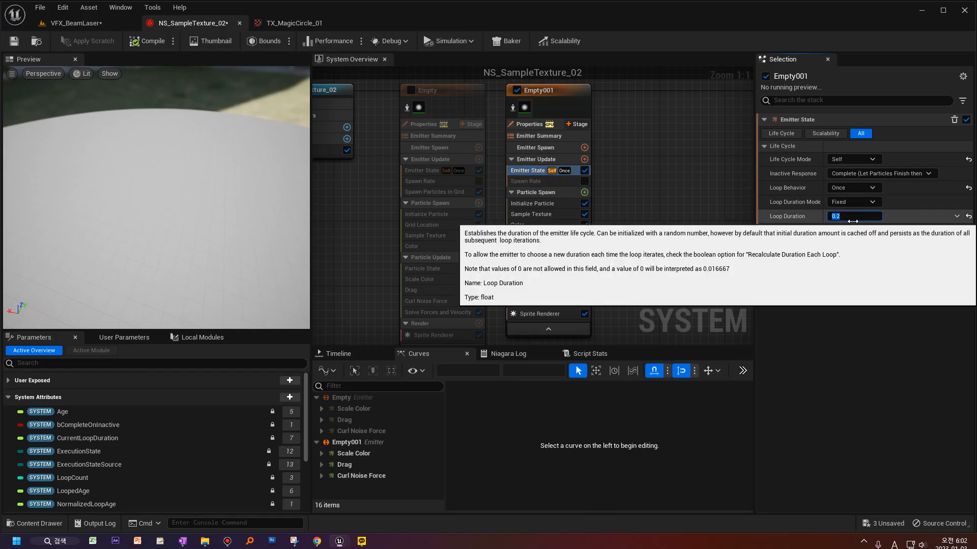
type("2.5")
key("Return")
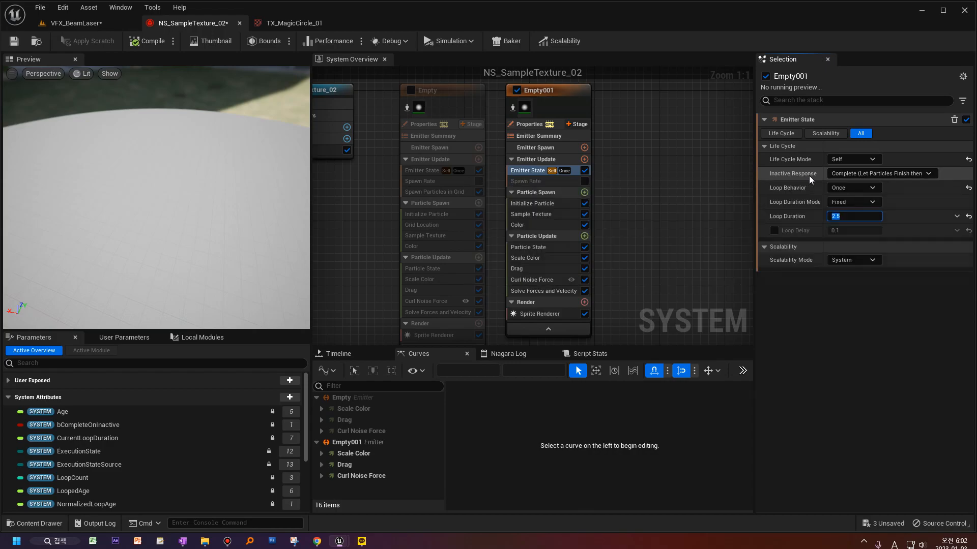
Enable the Spawn Rate module in Empty001 and set its SpawnRate to 100000.
left_click(554, 182)
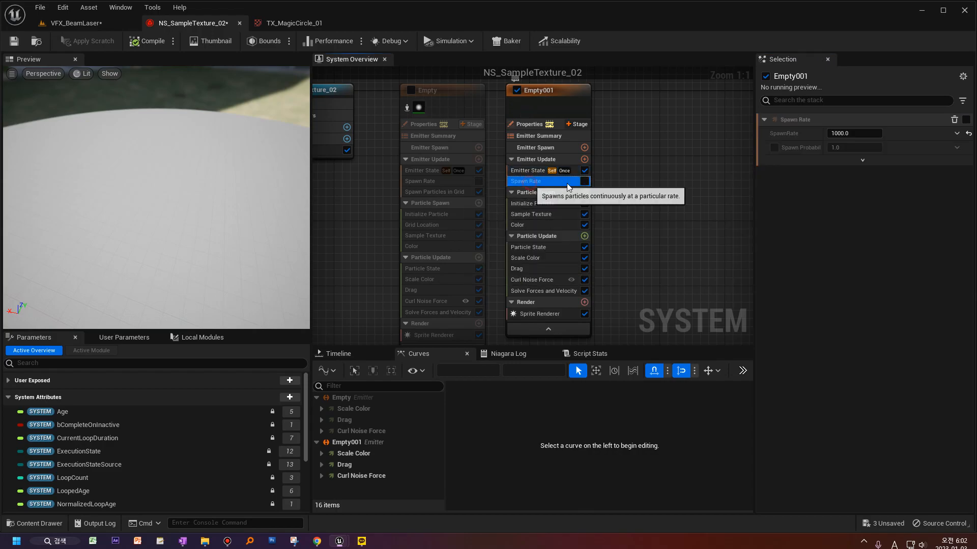
left_click(585, 182)
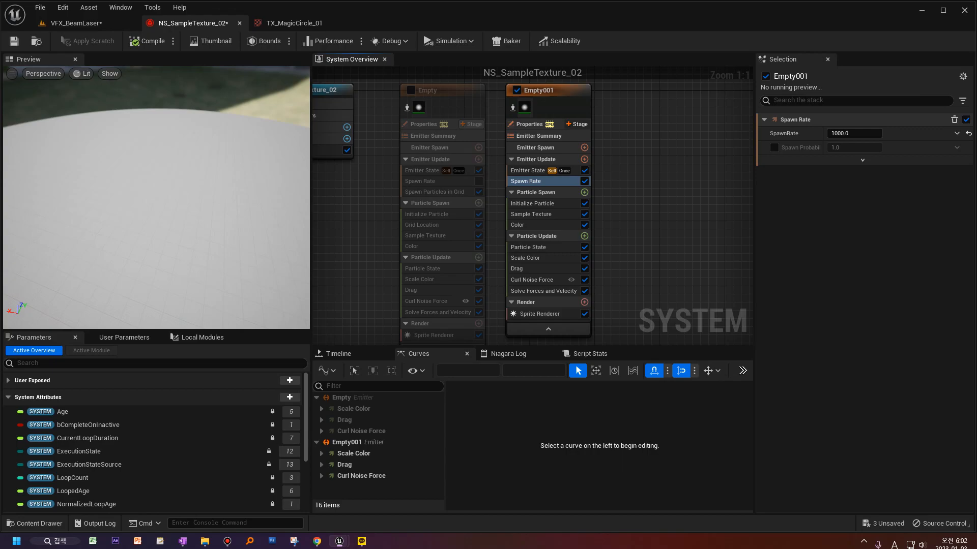
left_click(837, 133)
type("00")
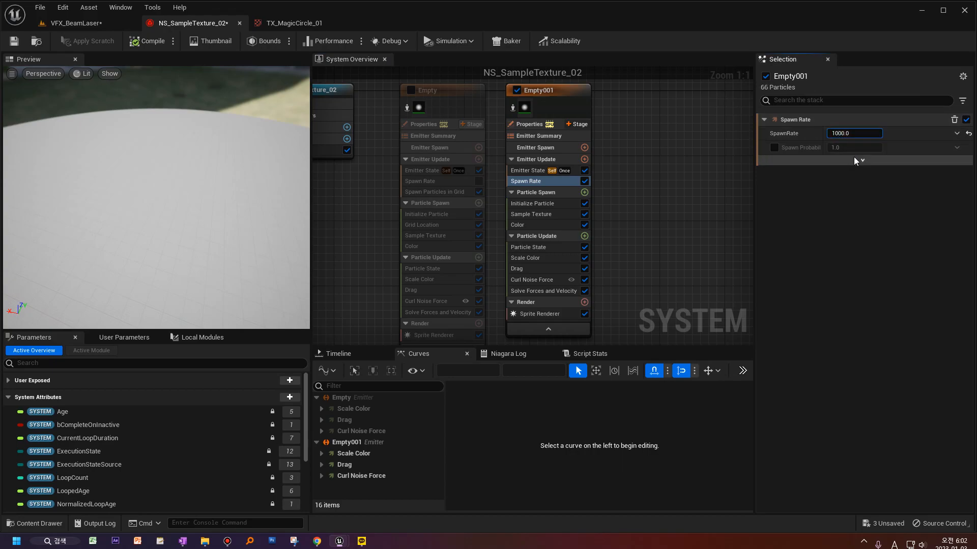
key("Return")
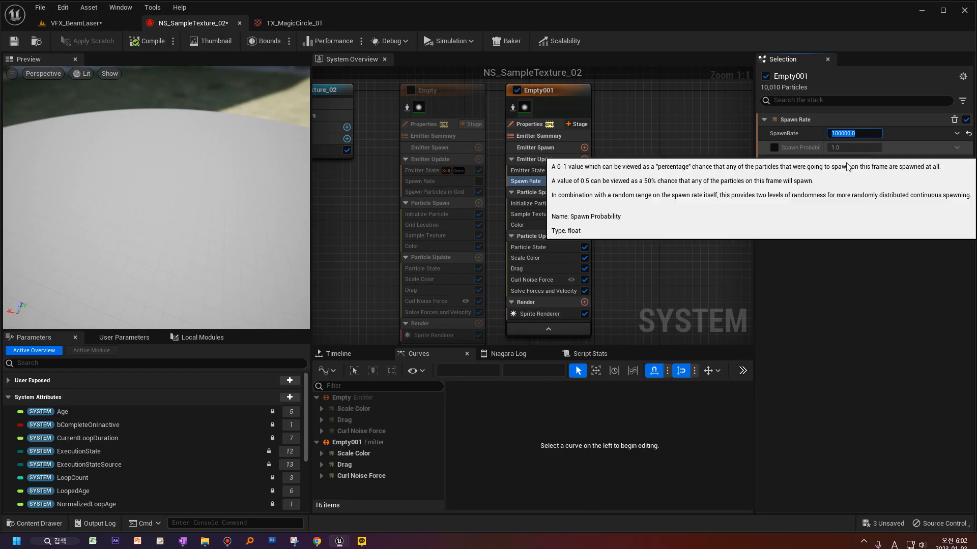
In Empty001's Initialize Particle module, set the Lifetime Min to 2 and the Lifetime Max to 3.
left_click(530, 203)
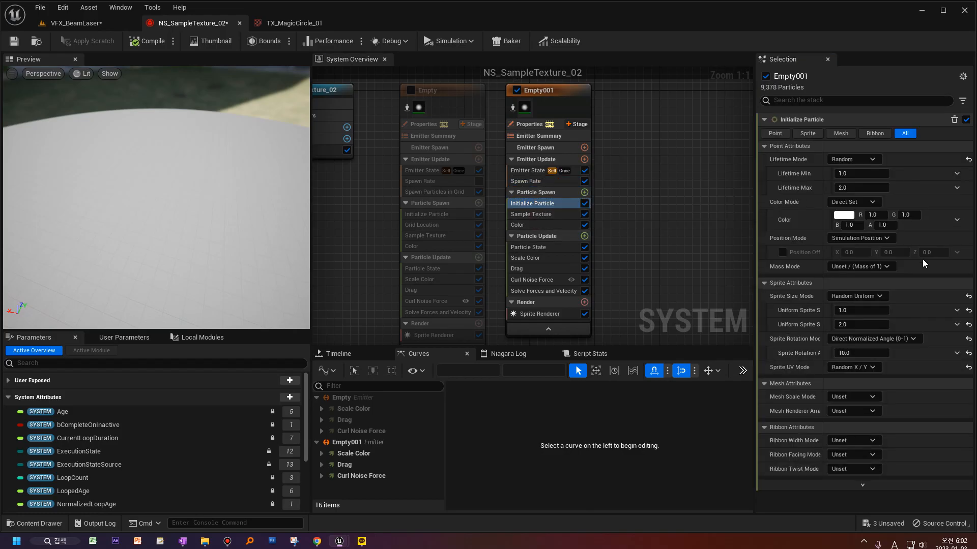
left_click(853, 175)
type("2")
key("Tab")
type("3")
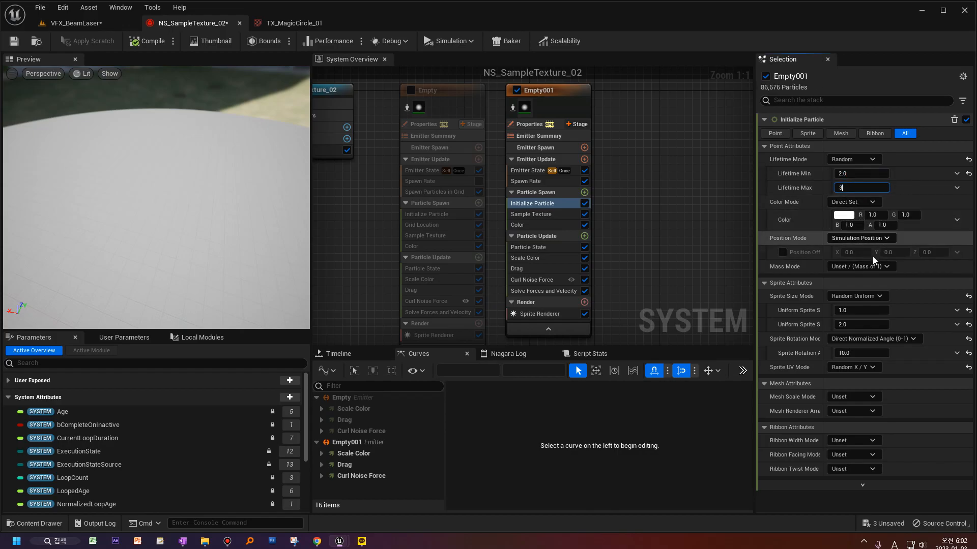
key("Return")
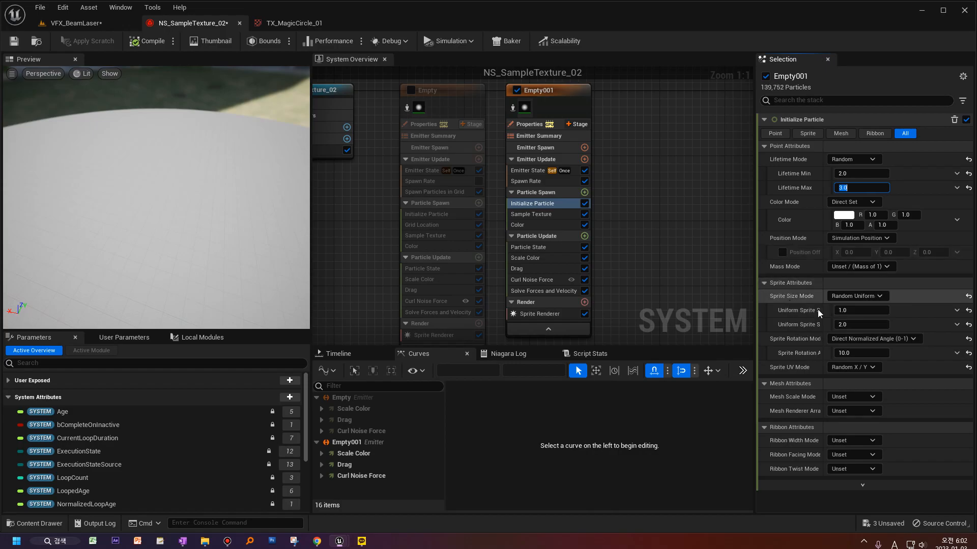
Set the Uniform Sprite Size minimum to 2 and maximum to 3 in Initialize Particle.
left_click(840, 314)
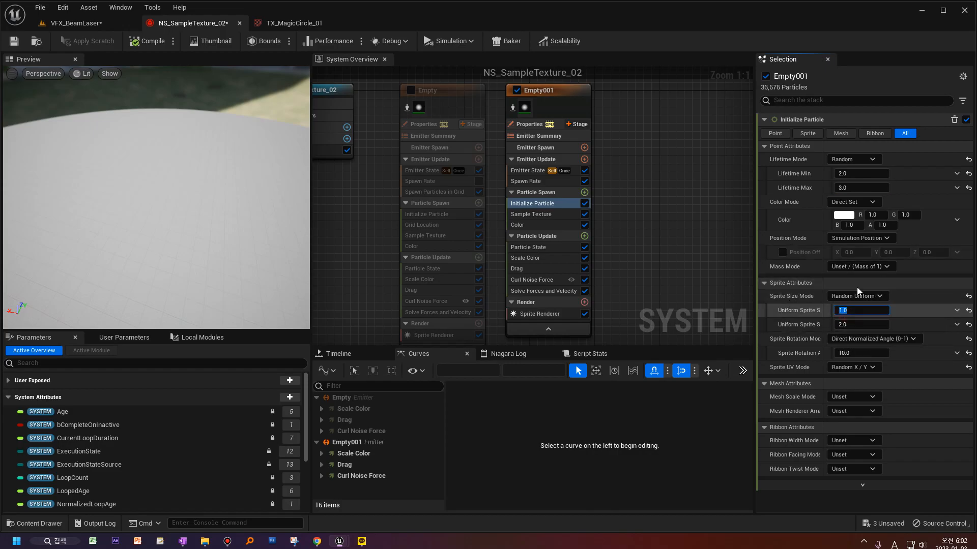
left_click(850, 310)
type("2")
left_click(853, 325)
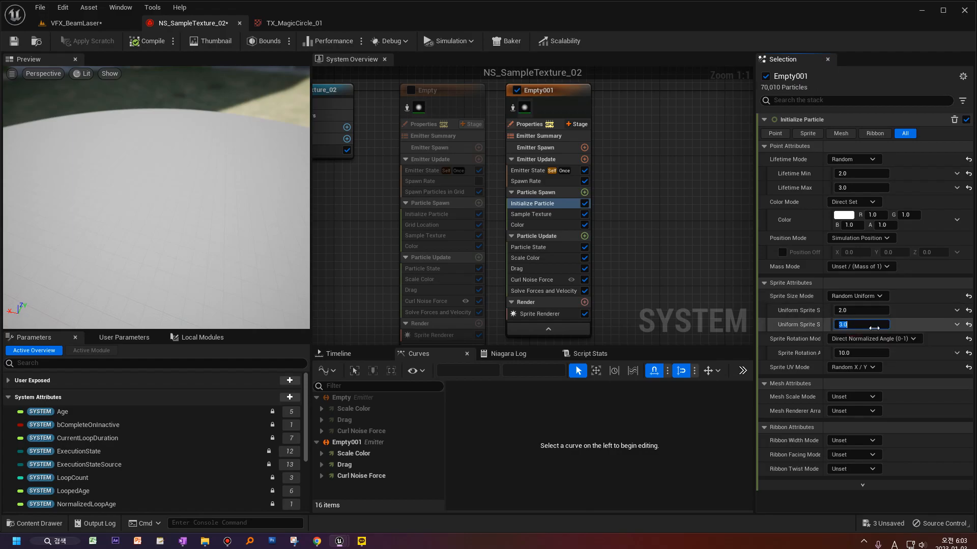
Reset the Sprite Rotation Mode in Initialize Particle and set it to Random.
left_click(968, 340)
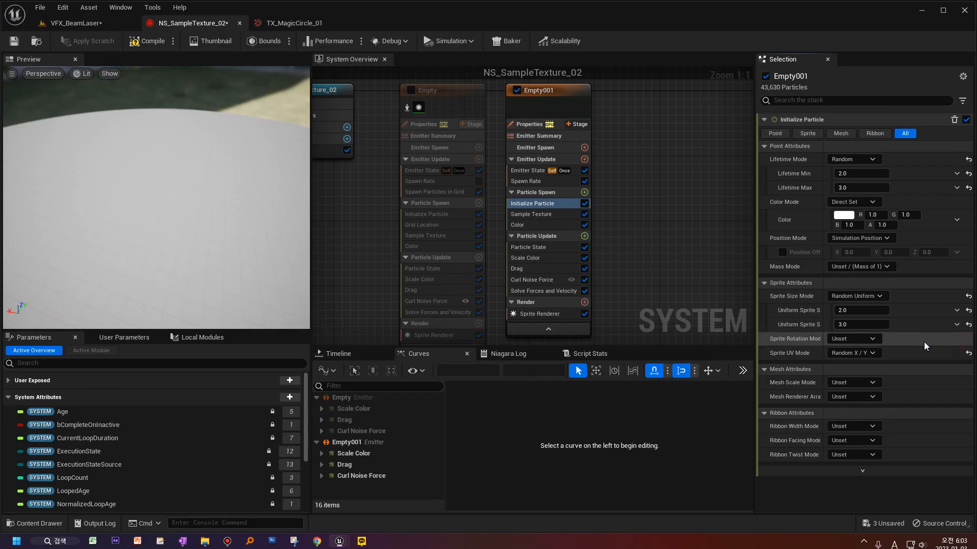
left_click(865, 339)
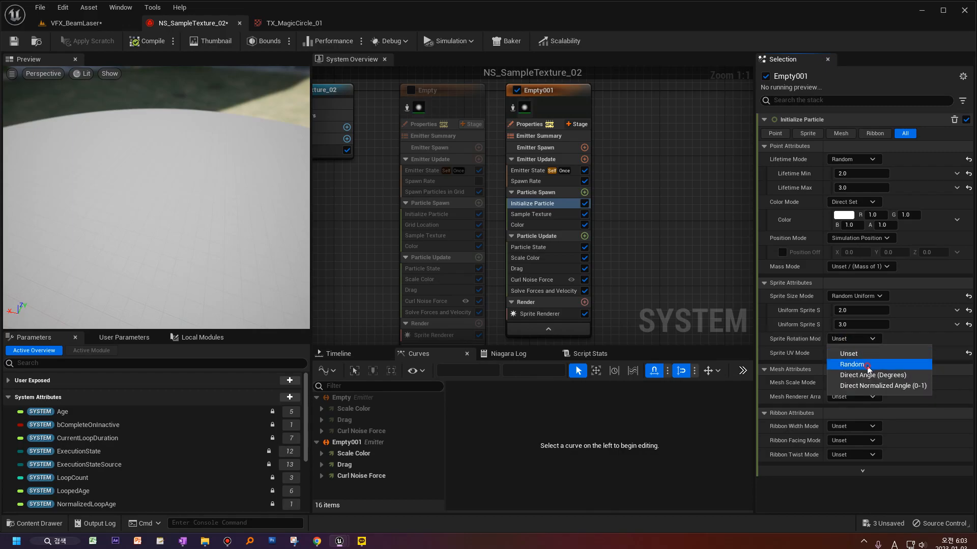
left_click(868, 365)
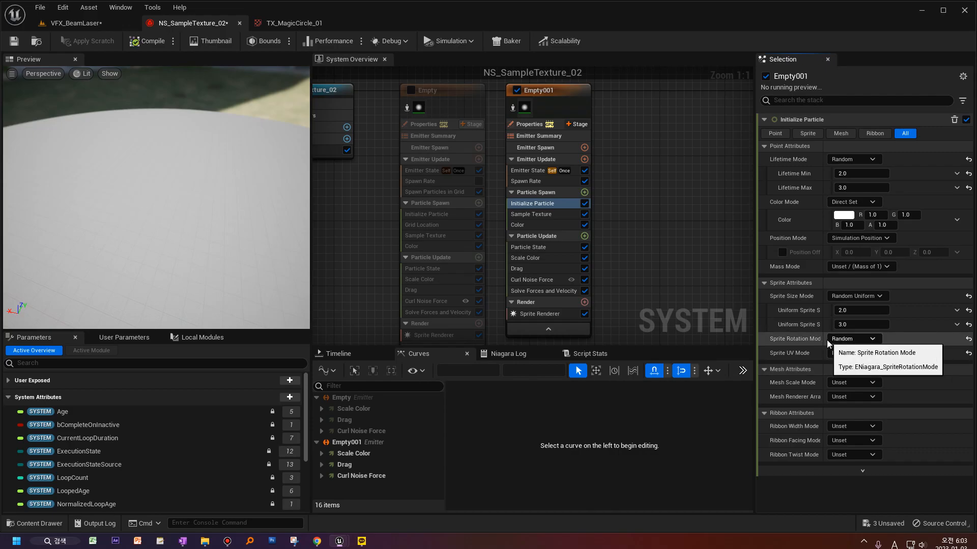
left_click(852, 338)
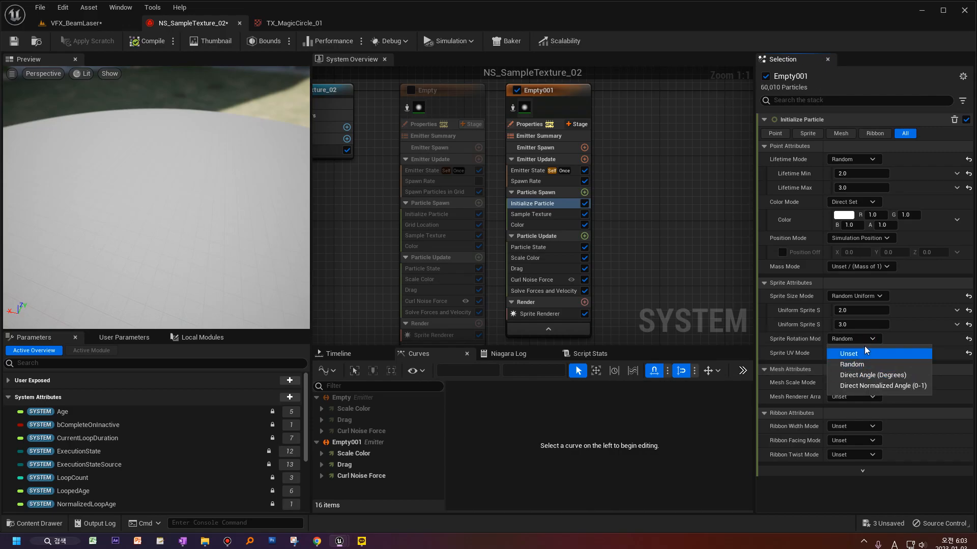
left_click(871, 364)
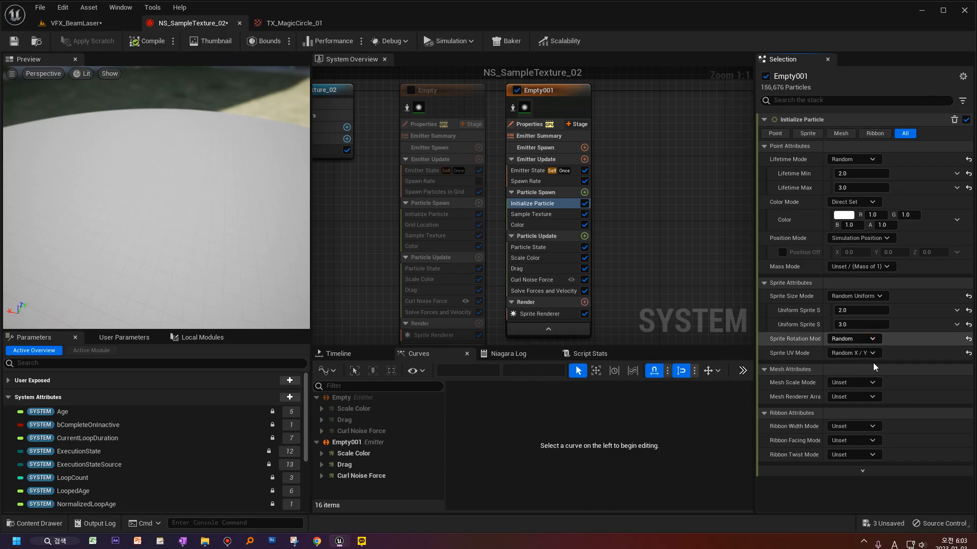
Review Empty001's Sample Texture settings and check the Mip Gen Settings of the TX_MagicCircle_01 texture.
left_click(545, 213)
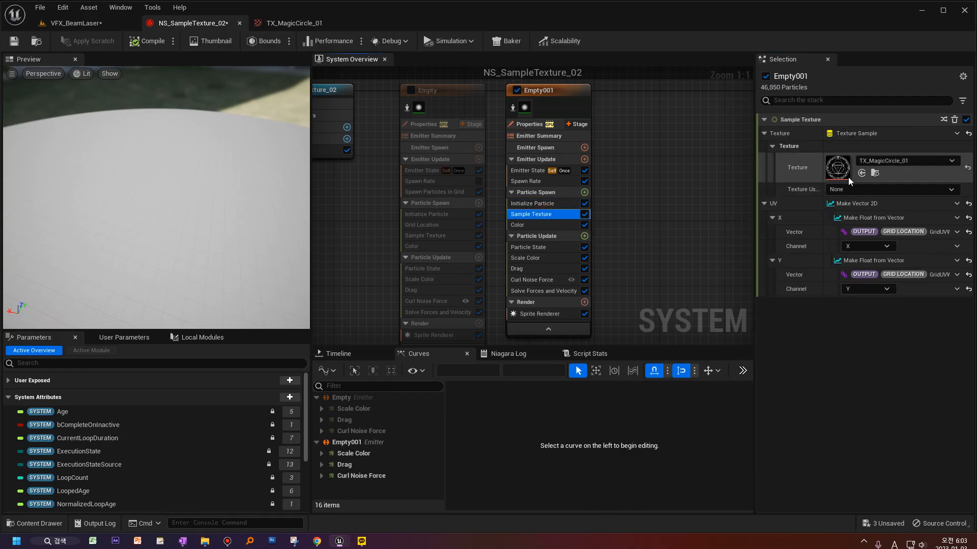
left_click(297, 23)
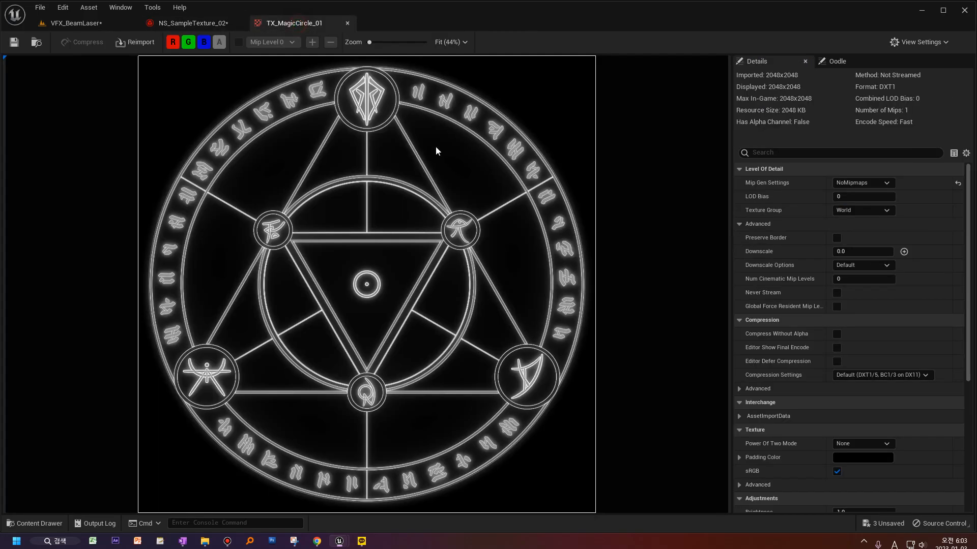
left_click(215, 28)
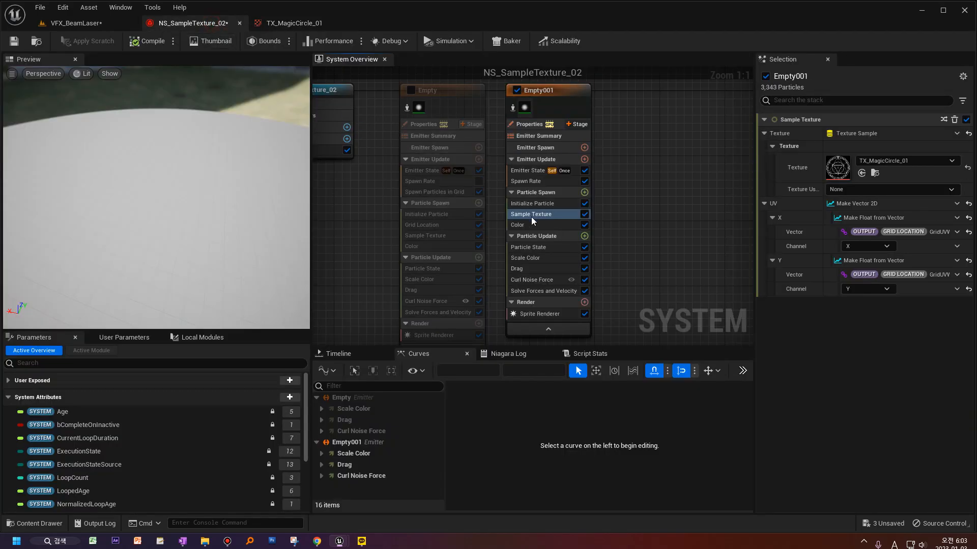
left_click(291, 25)
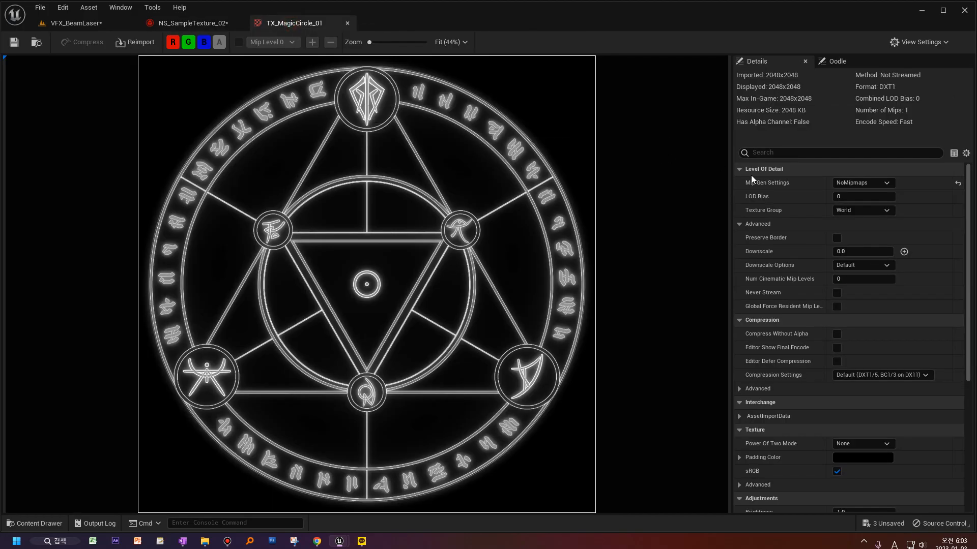
left_click(889, 183)
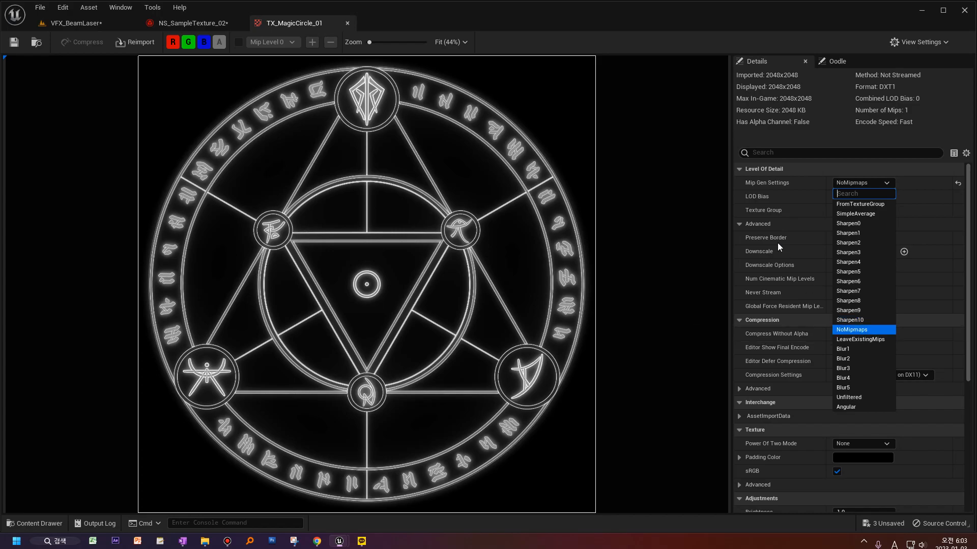
left_click(777, 185)
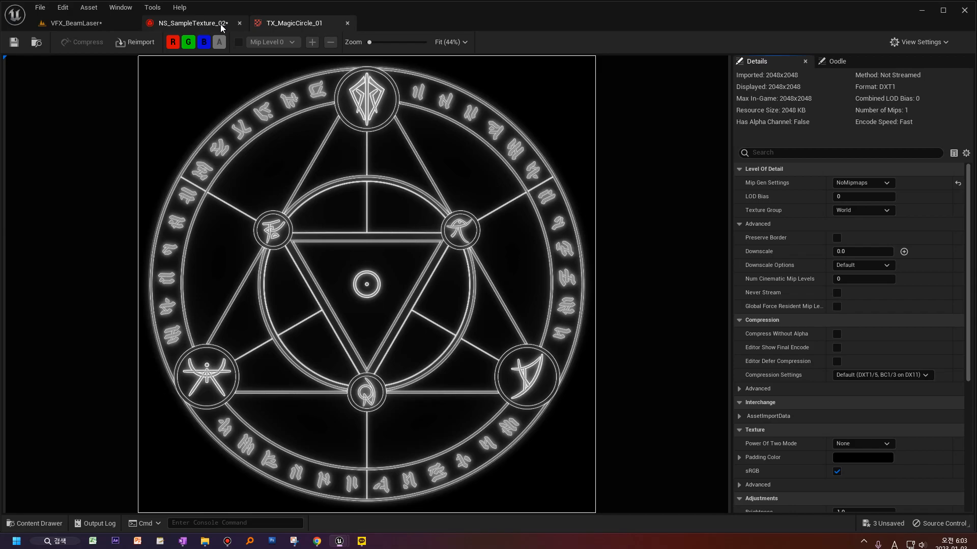
left_click(193, 23)
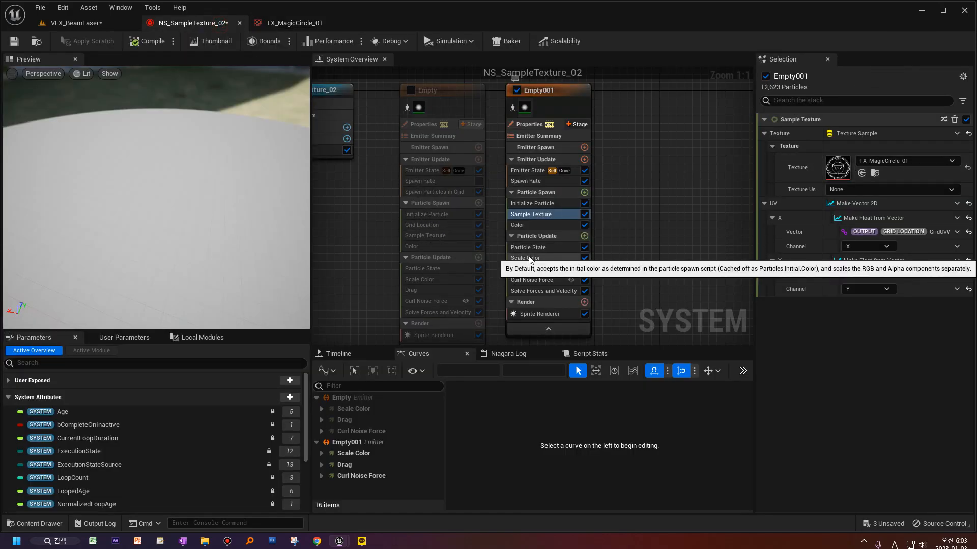
Delete the Color module from Empty001's Particle Spawn group.
left_click(536, 227)
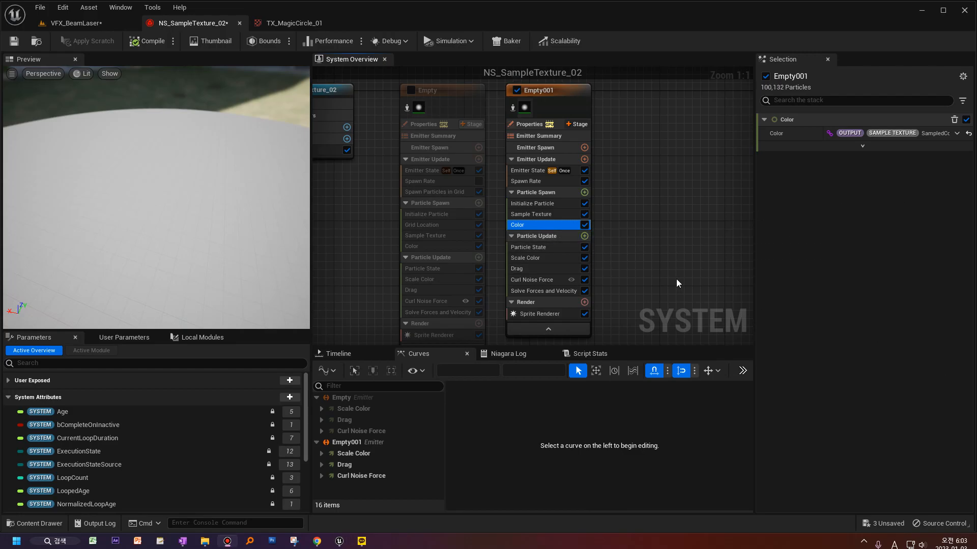
left_click(529, 218)
left_click(527, 224)
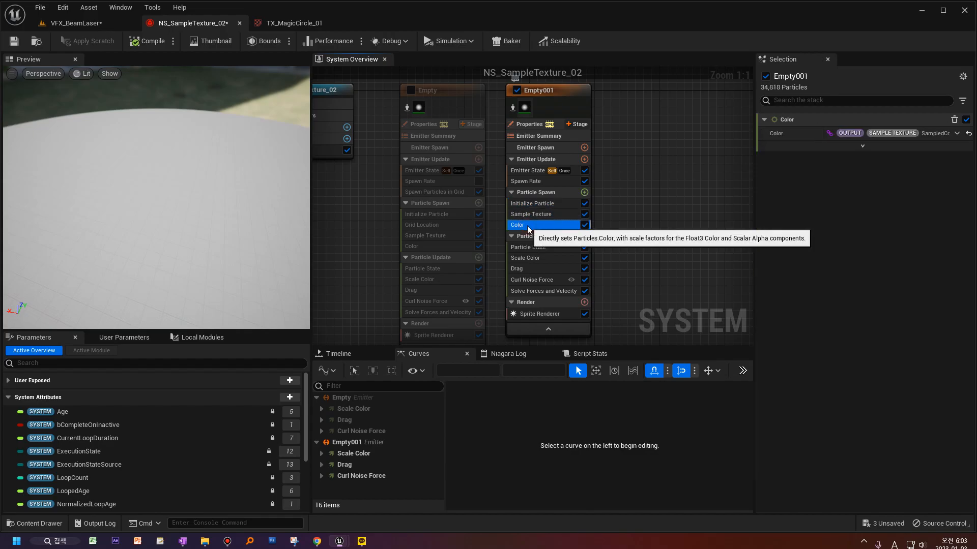
key("Delete")
Add an Add Velocity module to Empty001's Particle Spawn group, after Sample Texture.
left_click(531, 214)
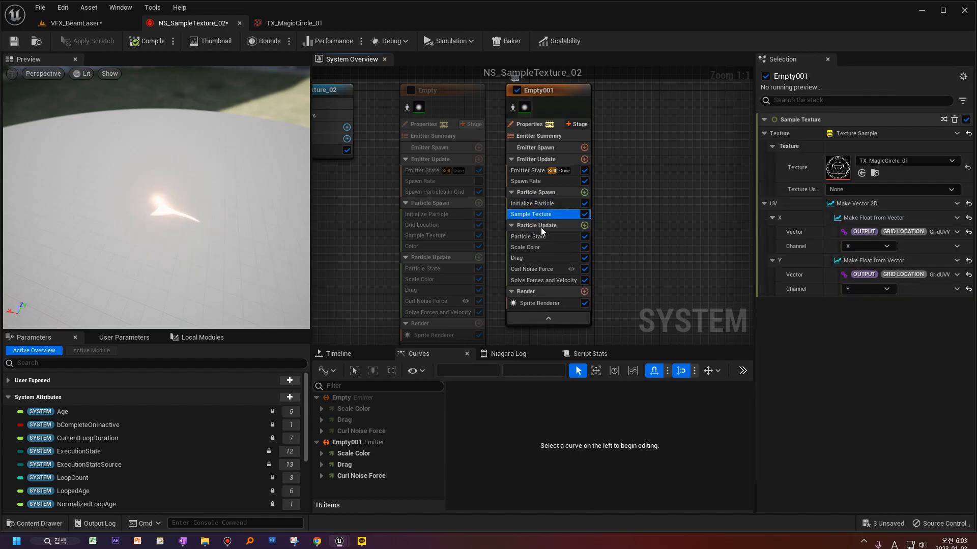
left_click(583, 194)
type("add")
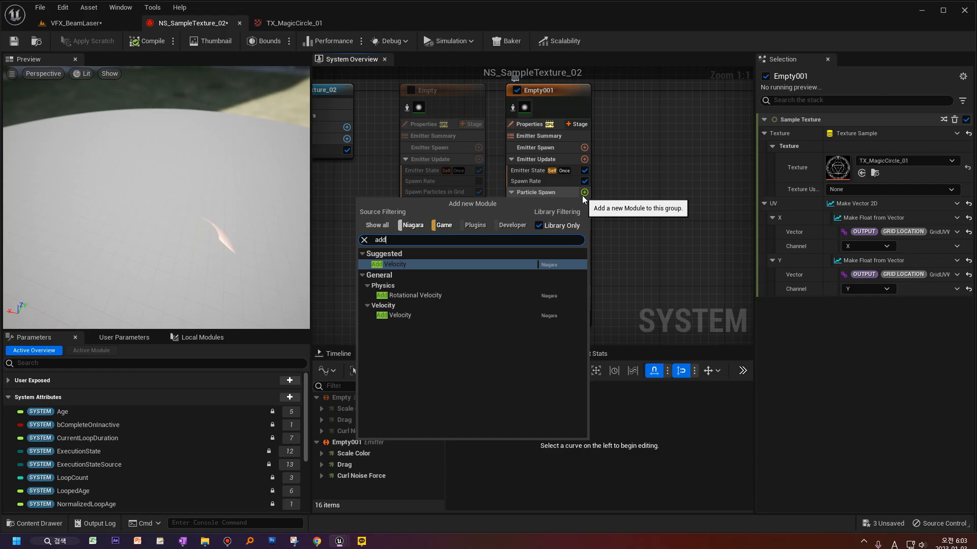
key("Return")
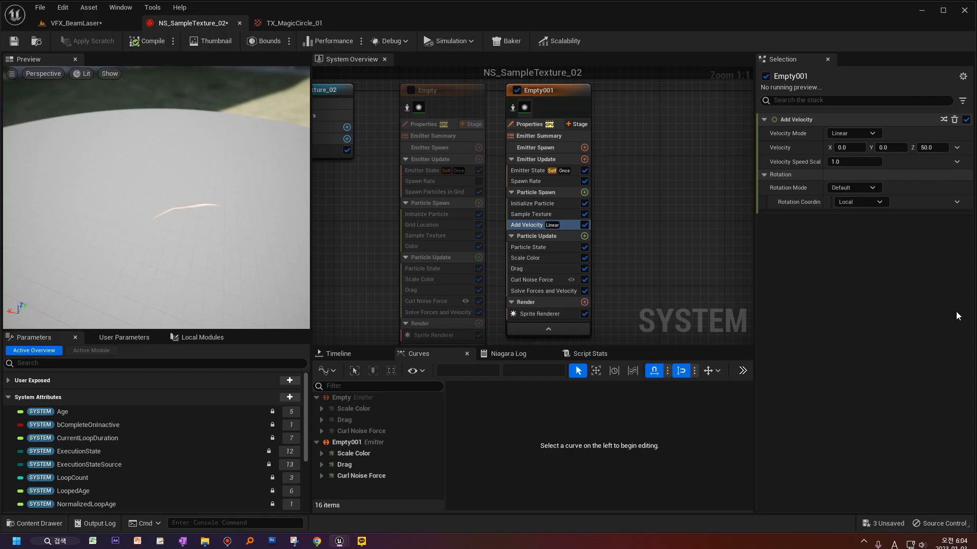
Make the Add Velocity input a Make Vector, with its Z as a Random Range Float whose Maximum is 100.
left_click(956, 148)
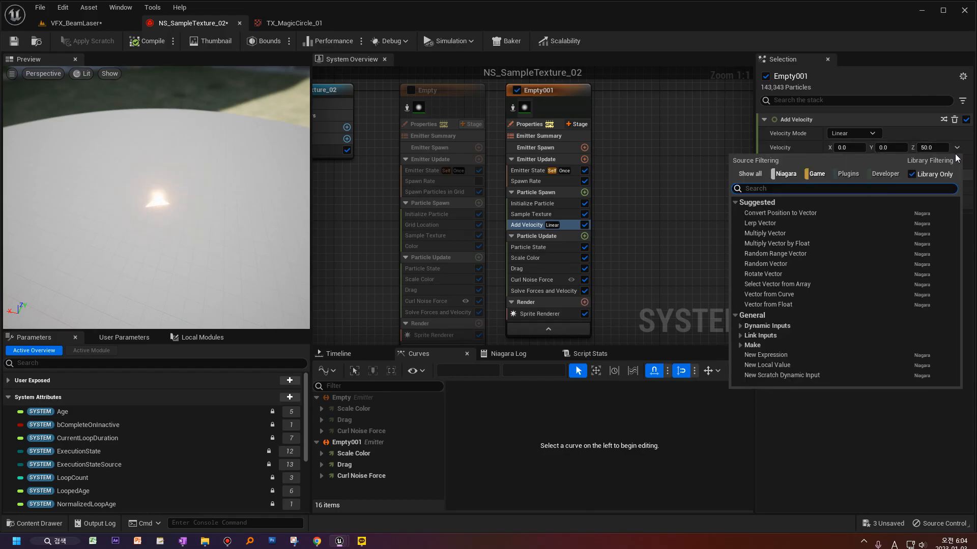
type("make")
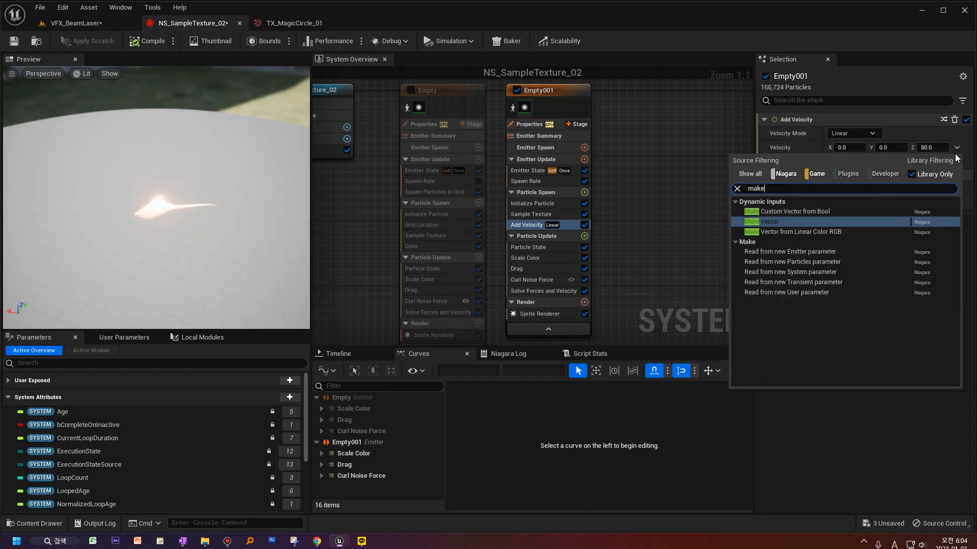
left_click(832, 221)
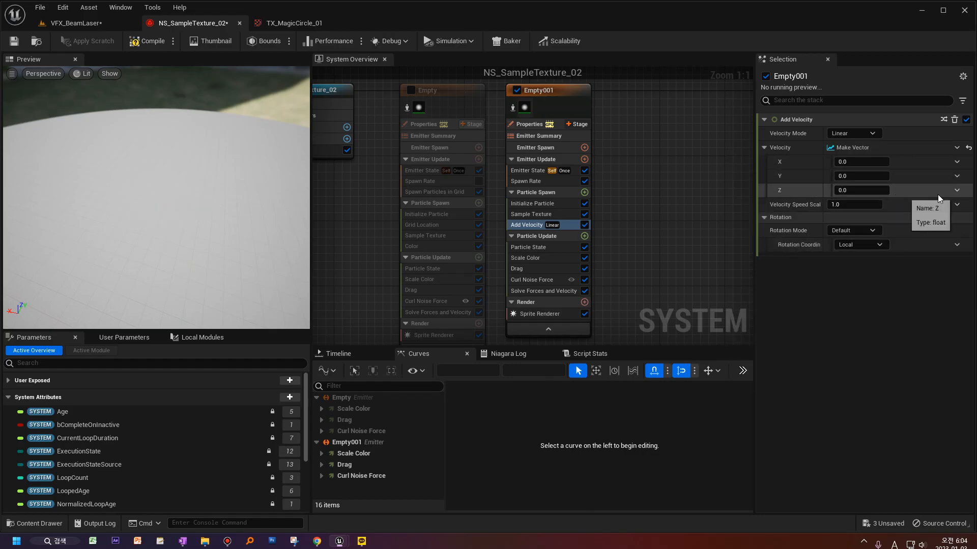
left_click(956, 190)
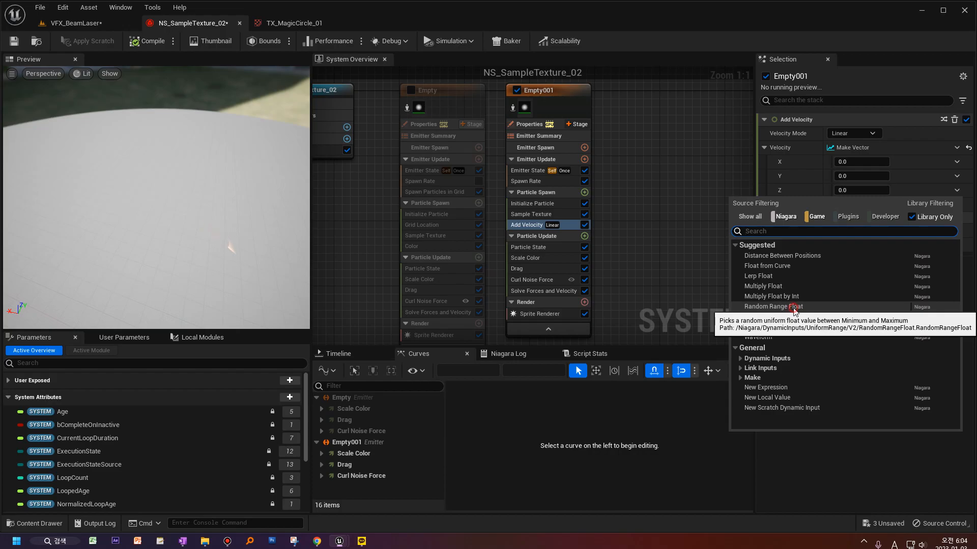
left_click(773, 307)
left_click(865, 219)
type("100")
key("Return")
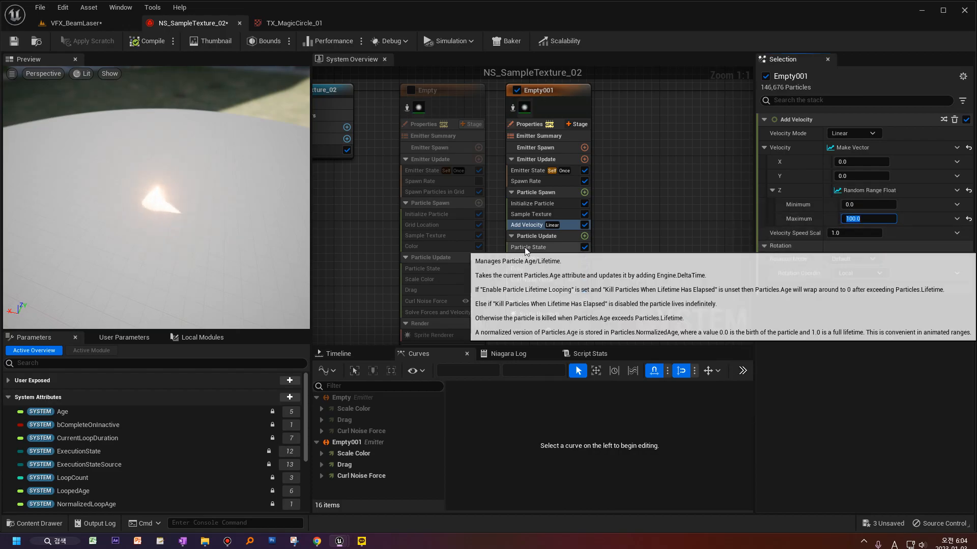
Move the Scale Color module below Curl Noise Force in Empty001's Particle Update group.
left_click(531, 248)
left_click(529, 258)
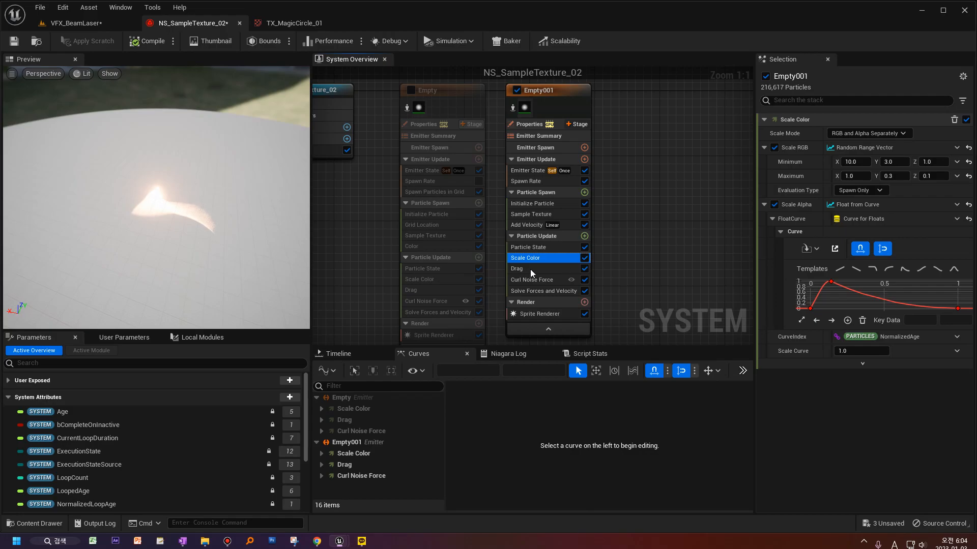
left_click_drag(532, 288, 532, 288)
Move the Sample Texture module from Particle Spawn into Particle Update, directly below Particle State.
left_click(533, 248)
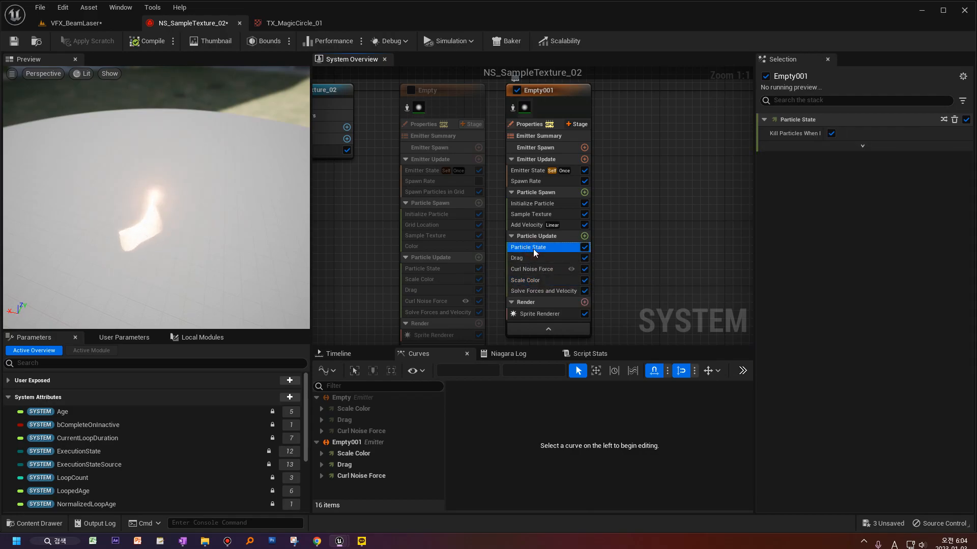
left_click(535, 216)
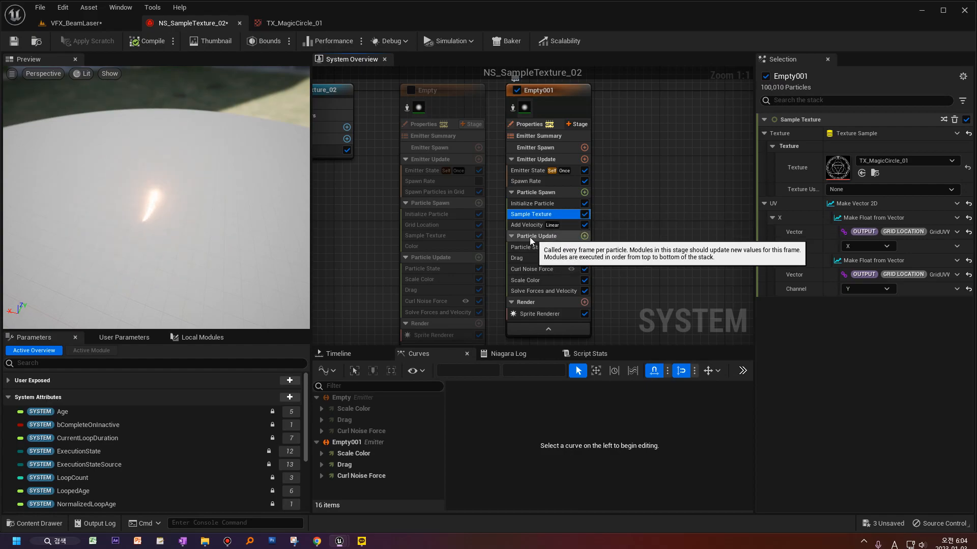
left_click_drag(531, 218, 530, 255)
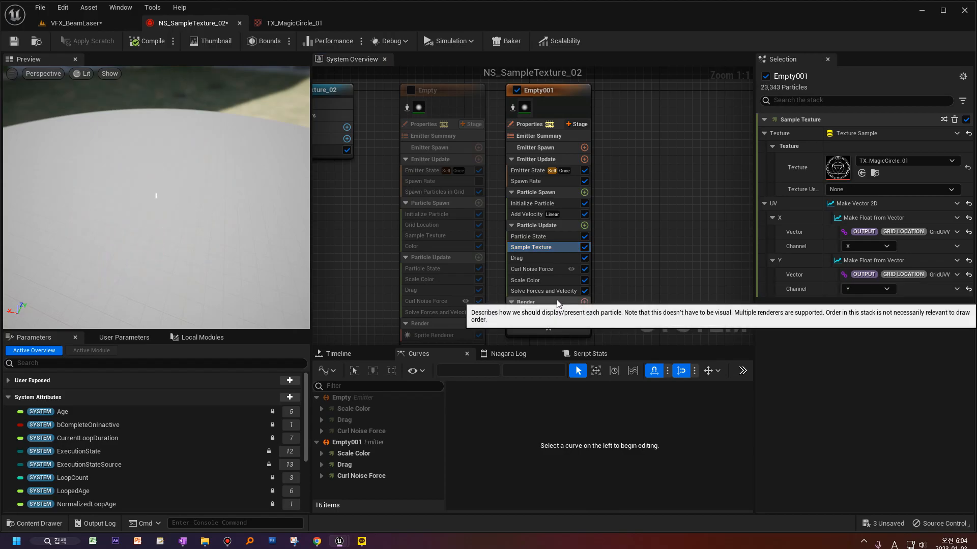
Disable the Curl Noise Force module in Empty001 and select the Sample Texture module.
left_click(554, 268)
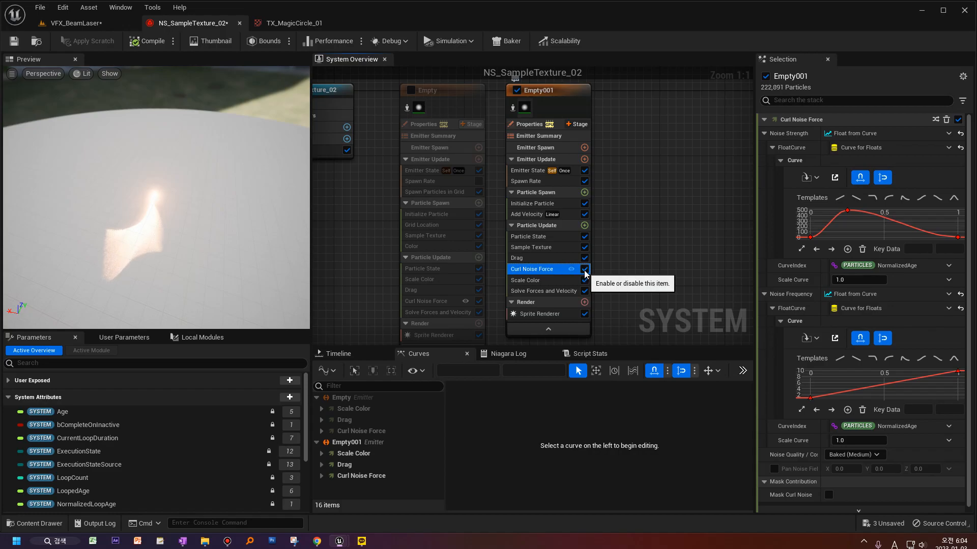
left_click(584, 269)
left_click(542, 248)
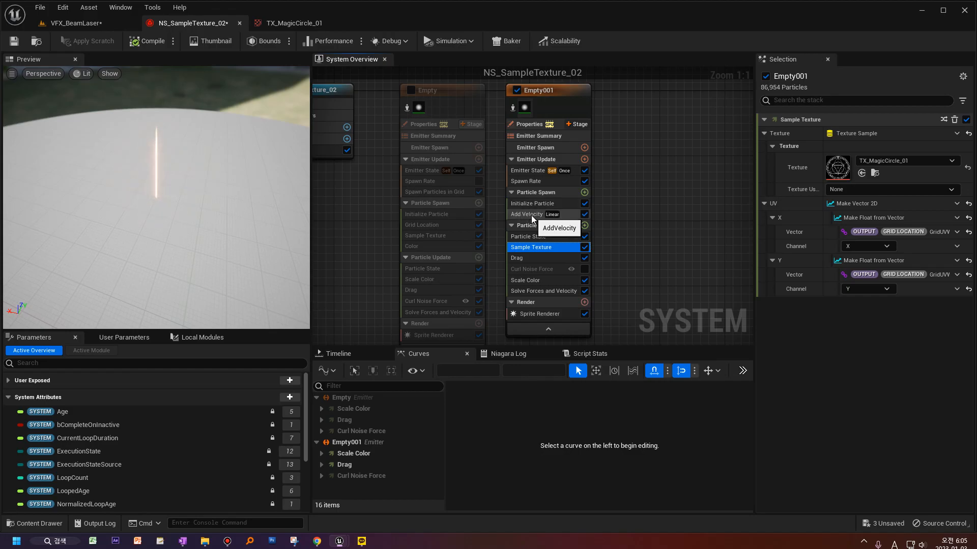
Add a Shape Location module to Empty001's Particle Spawn group.
left_click(584, 192)
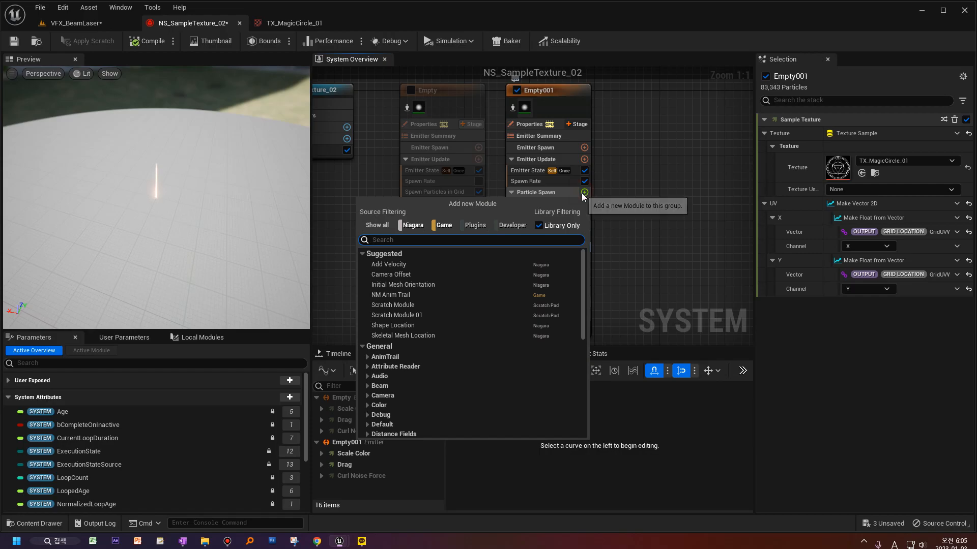
type("shap")
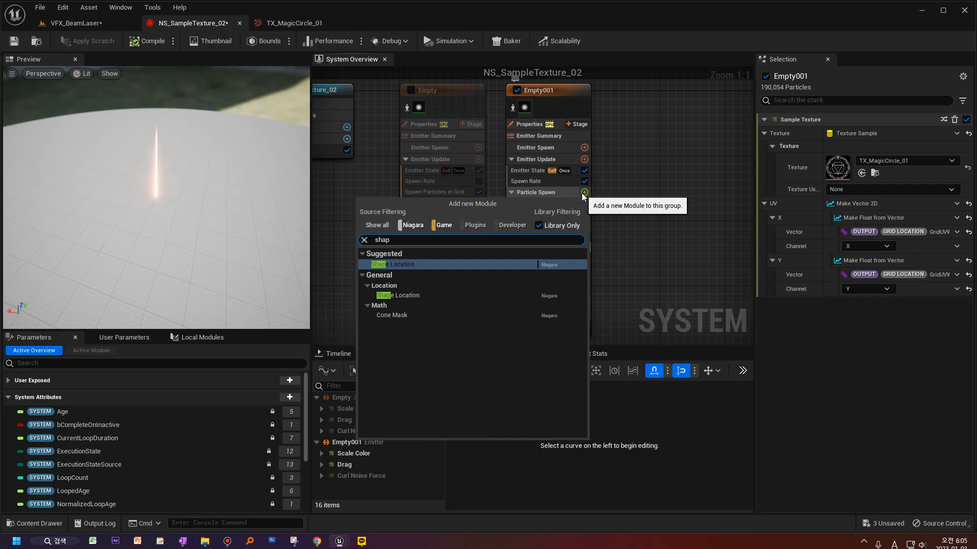
key("Return")
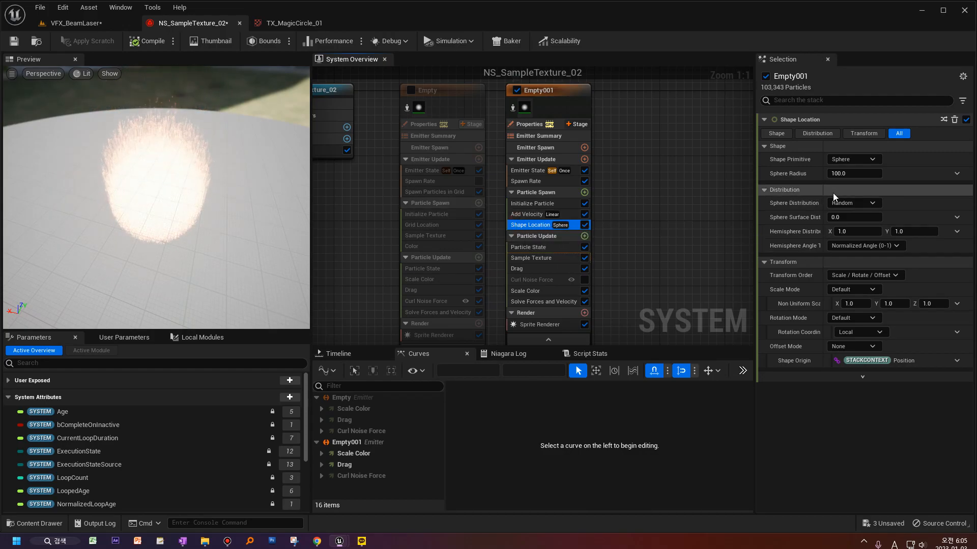
Set the Shape Location's Shape Primitive to Box / Plane and its Box / Plane Mode to Plane.
left_click(847, 162)
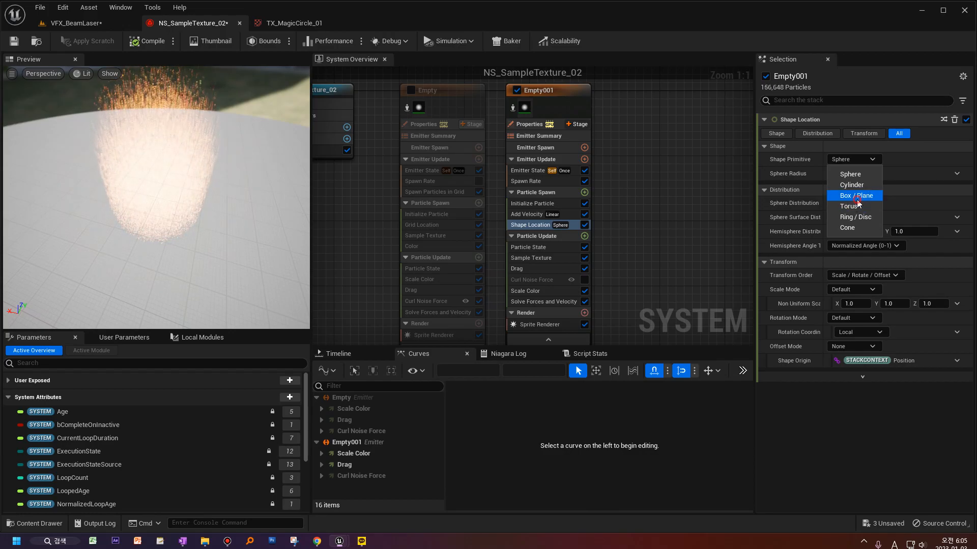
left_click(856, 198)
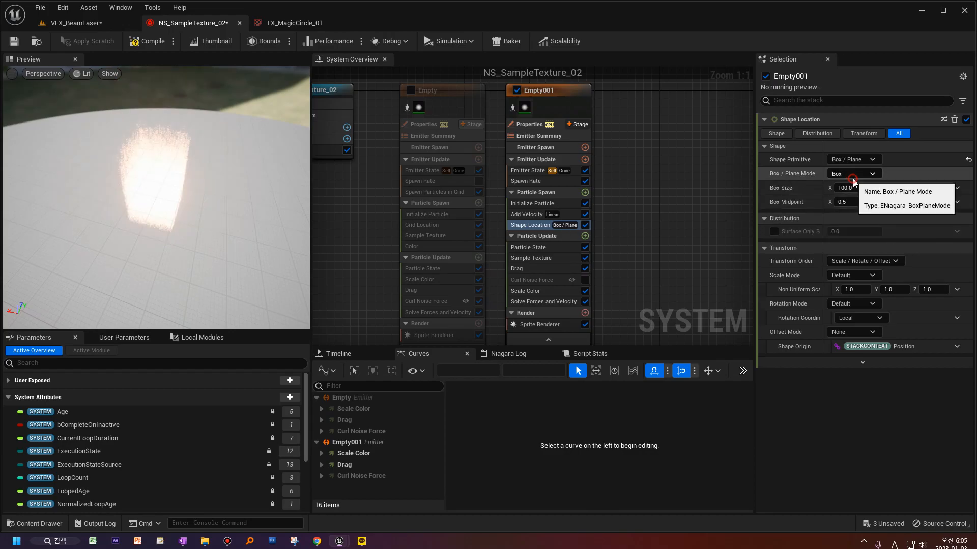
left_click(852, 176)
left_click(849, 200)
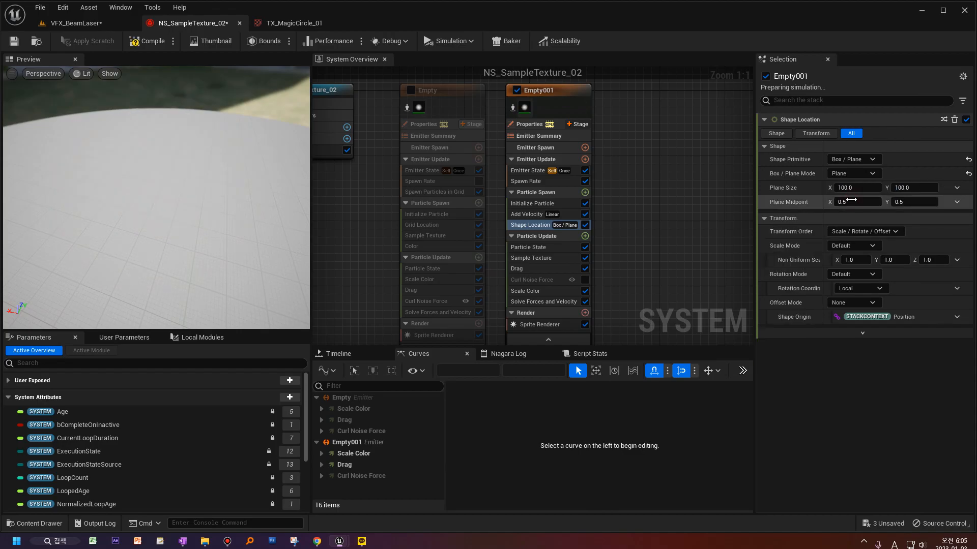
Set the Shape Location's Plane Size to 1000 in both X and Y.
left_click(855, 189)
type("1000")
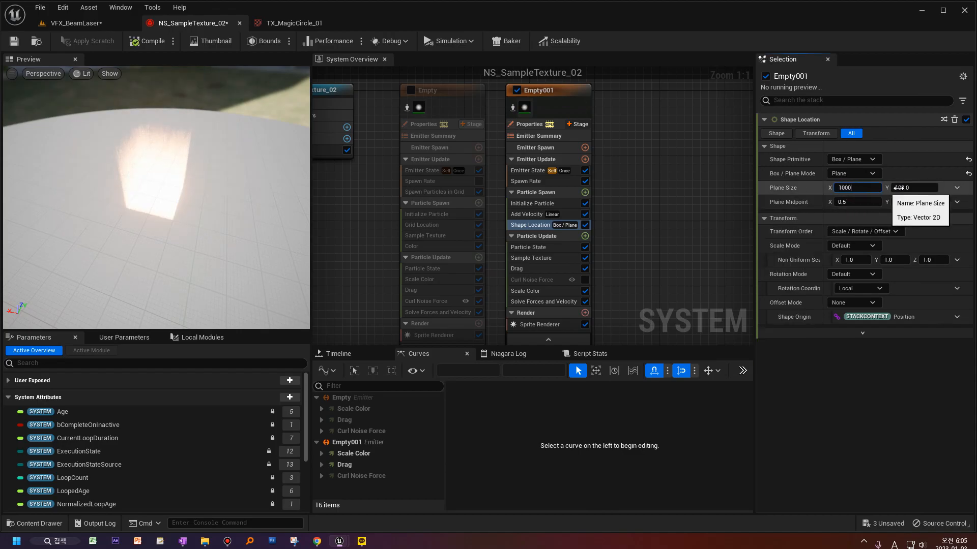
left_click(893, 187)
type("1000")
key("Return")
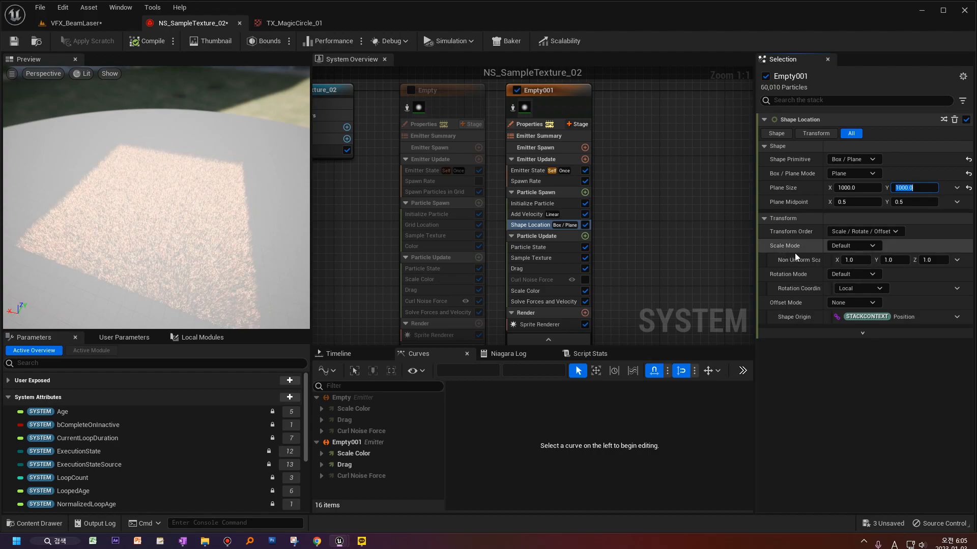
Reset the UV input of Empty001's Sample Texture module to its default and adjust the width of the details area.
left_click(532, 260)
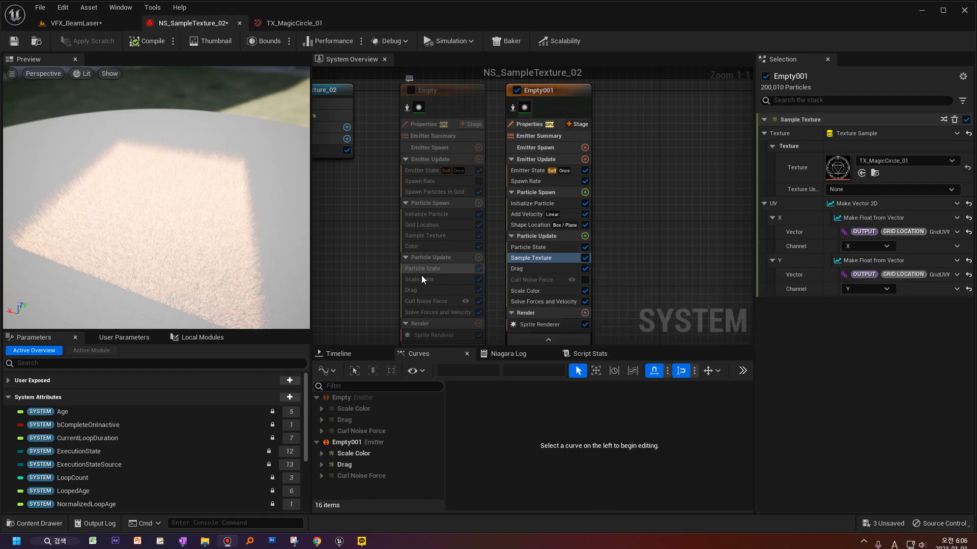
left_click(892, 238)
left_click(755, 235)
left_click_drag(752, 232, 676, 233)
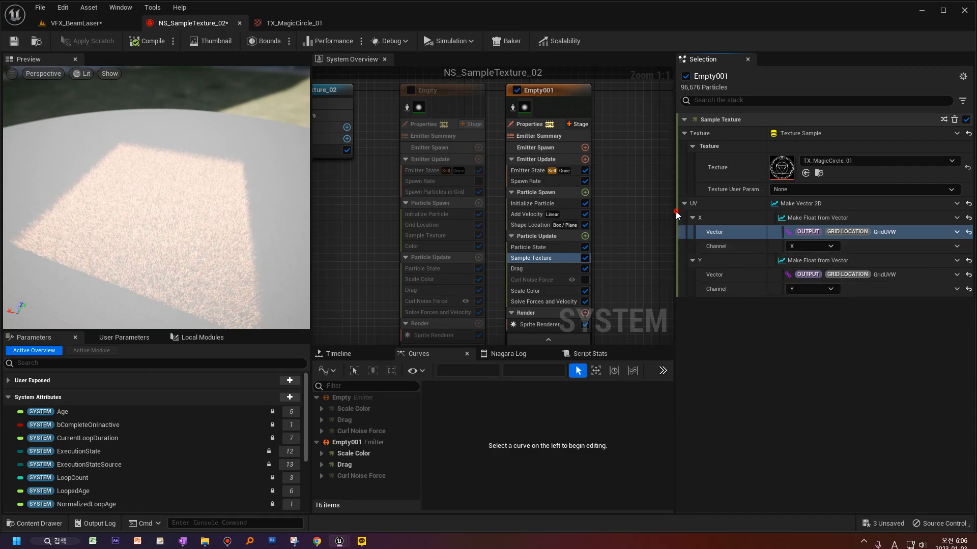
left_click(971, 205)
left_click(969, 204)
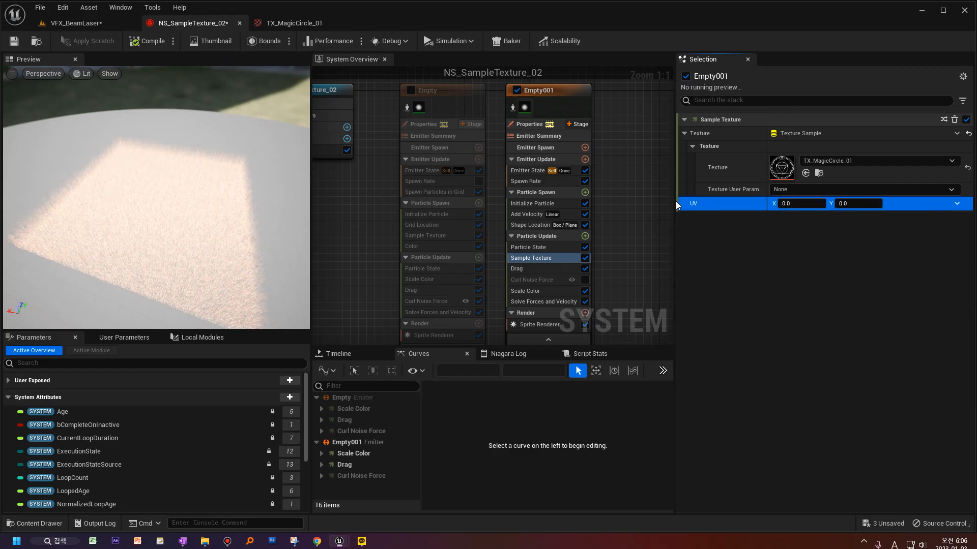
left_click_drag(673, 200, 692, 205)
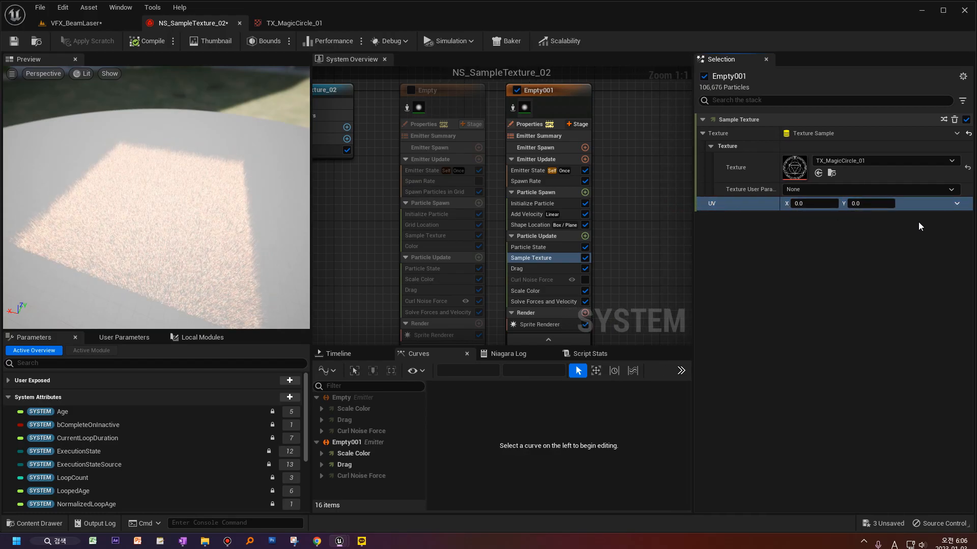
Assign a Make Vector 2D dynamic input to the Sample Texture module's UV.
left_click(955, 204)
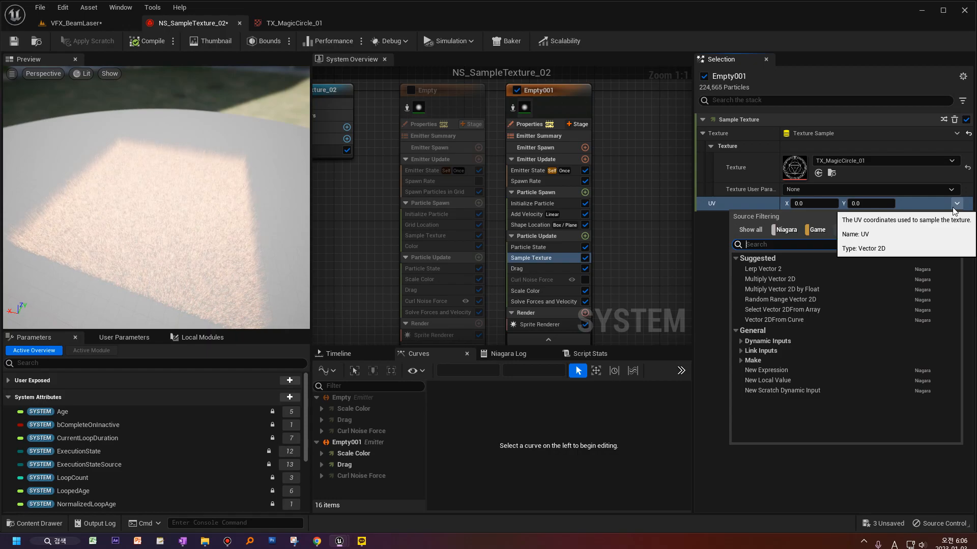
type("make")
type("d")
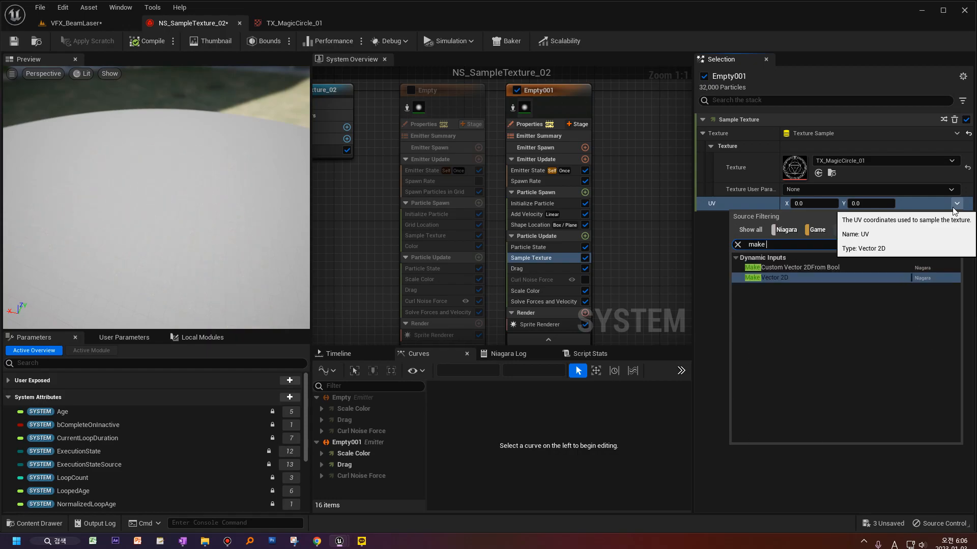
left_click(813, 282)
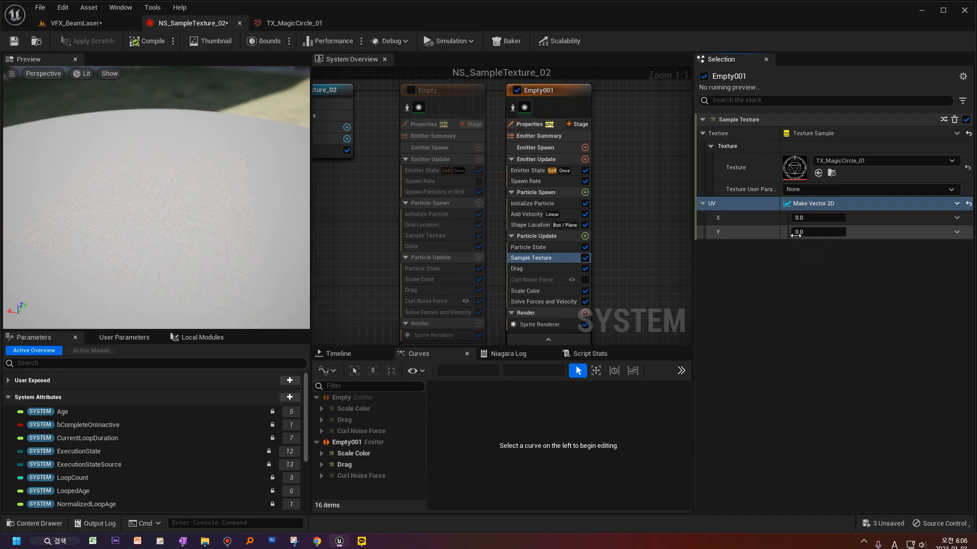
left_click(956, 219)
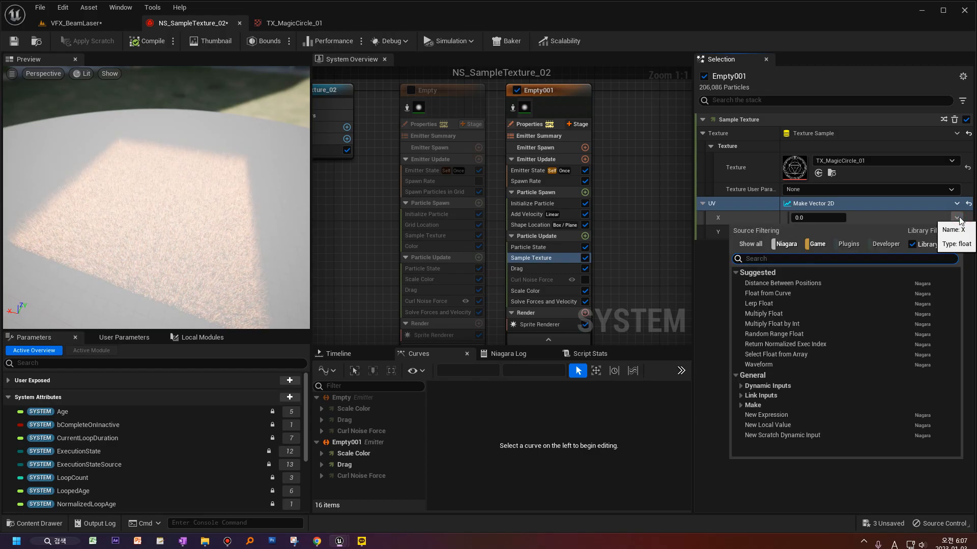
type("add vec")
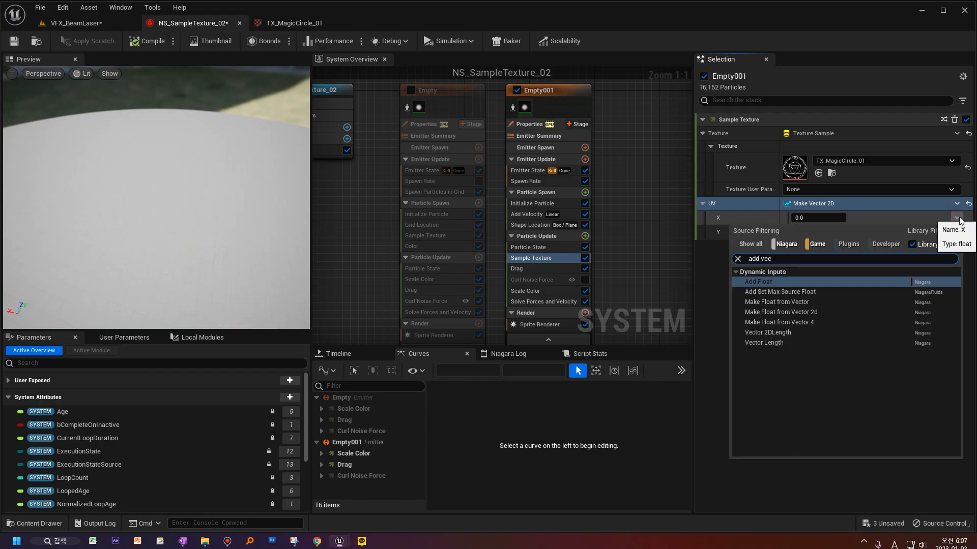
key("BackSpace")
key("BackSpace")
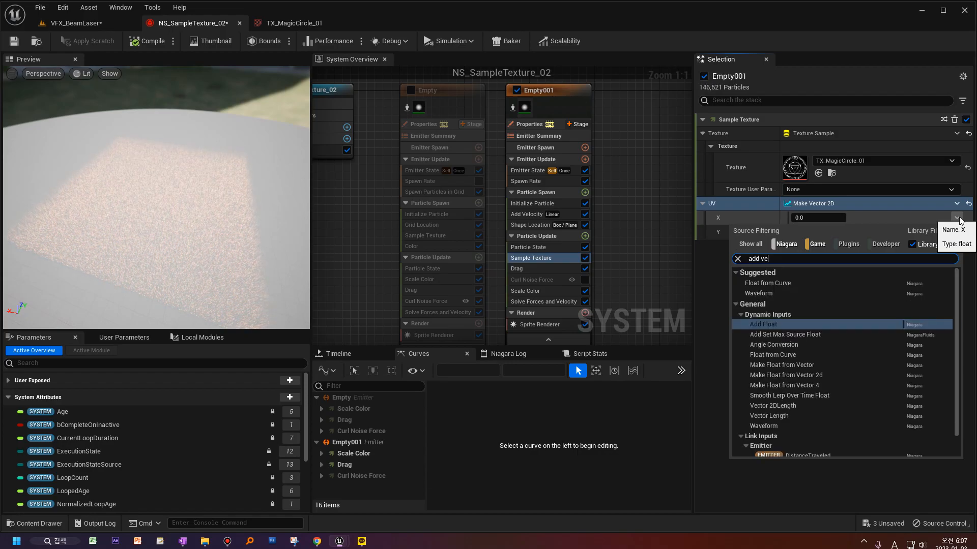
type("ec")
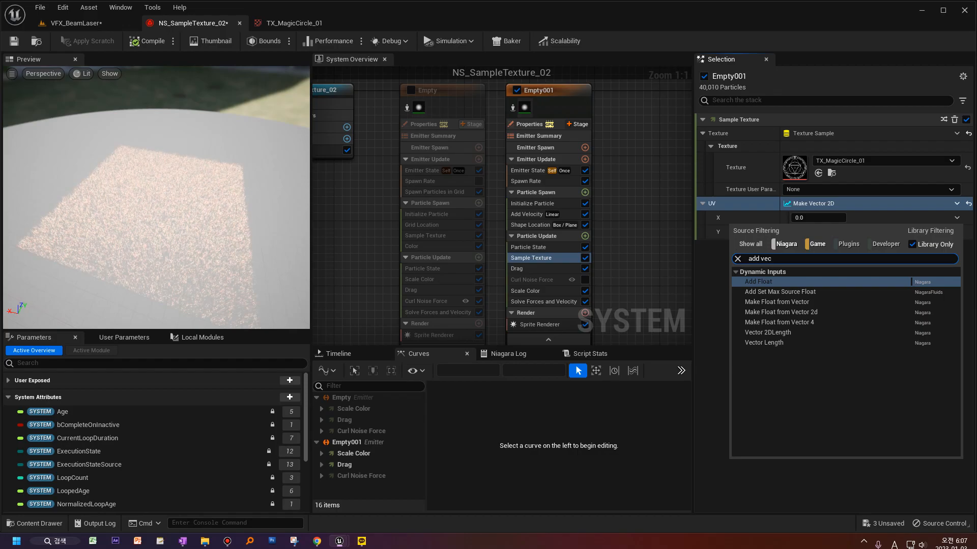
key("Escape")
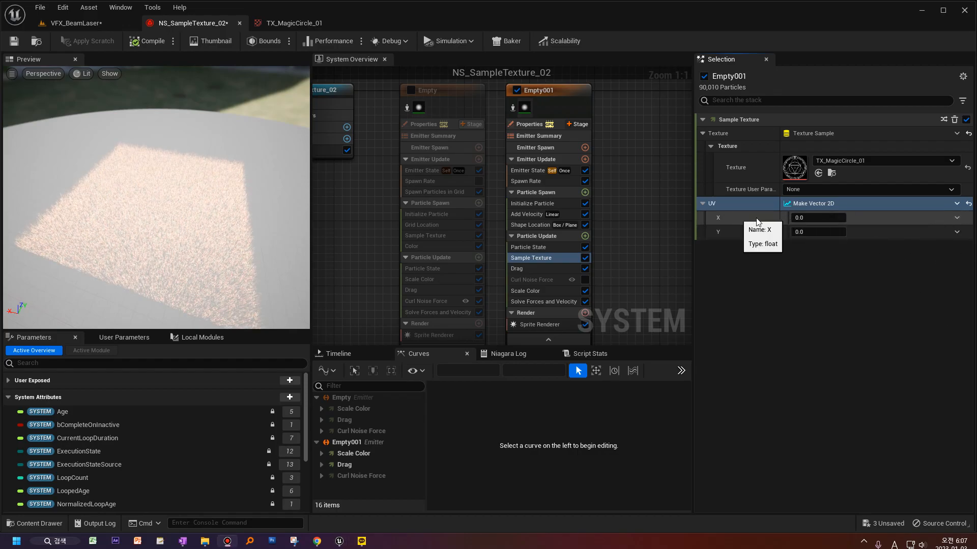
Assign a Make Float from Vector dynamic input to the X component of the Sample Texture UV.
left_click(956, 218)
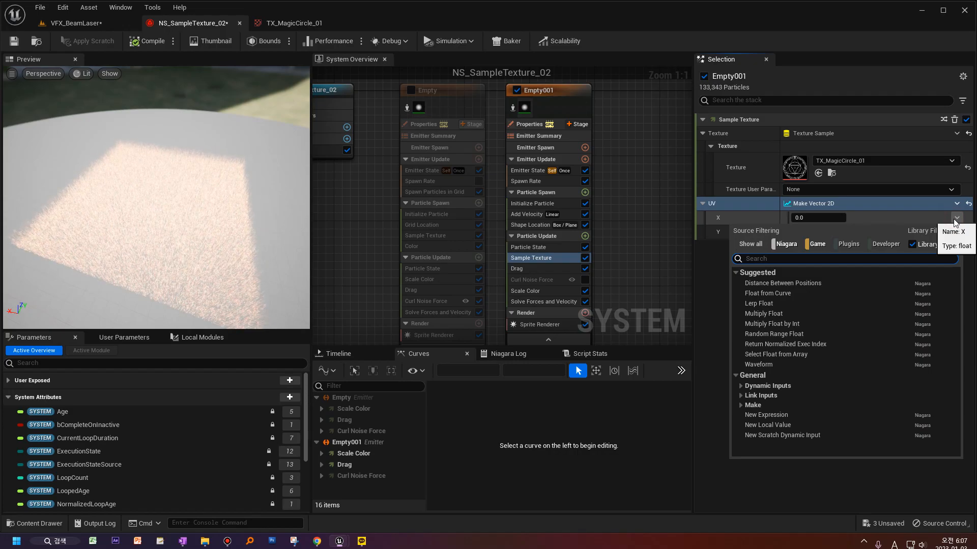
type("vec")
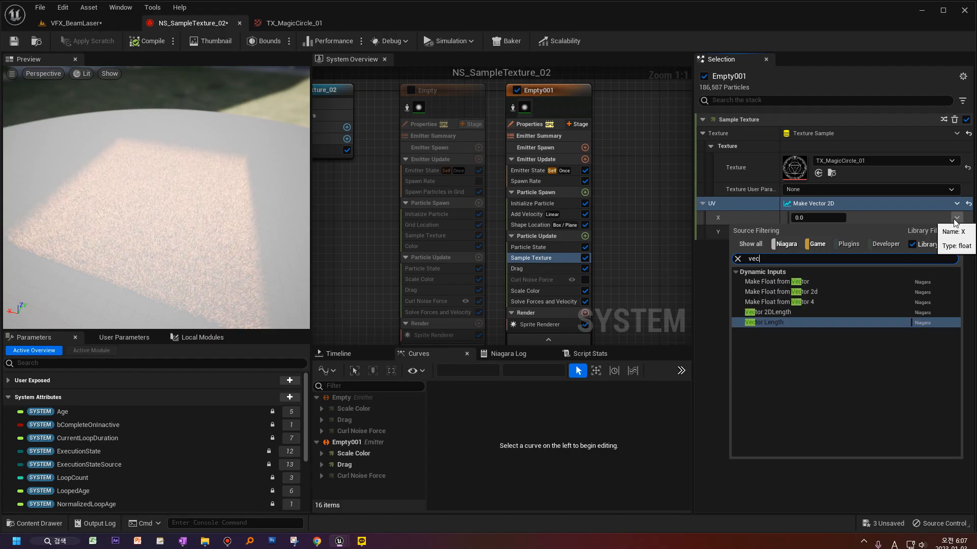
left_click(787, 282)
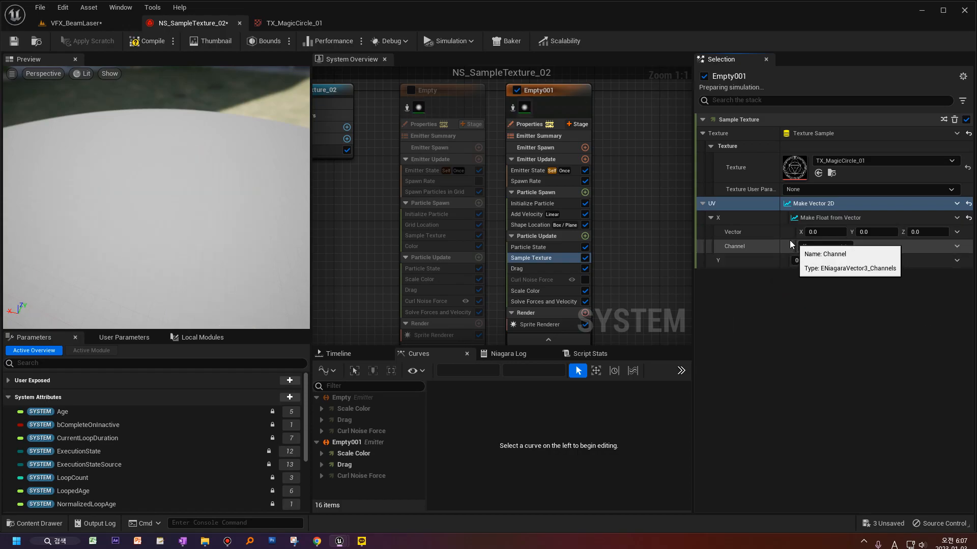
Make the Vector input under UV X an Add Vector, with its A input as a Multiply Vector.
left_click(957, 233)
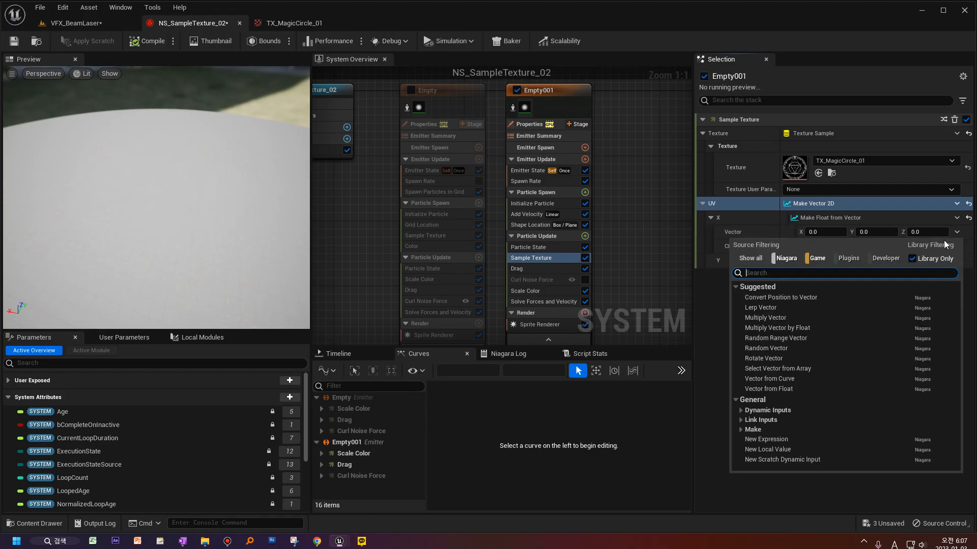
type("add")
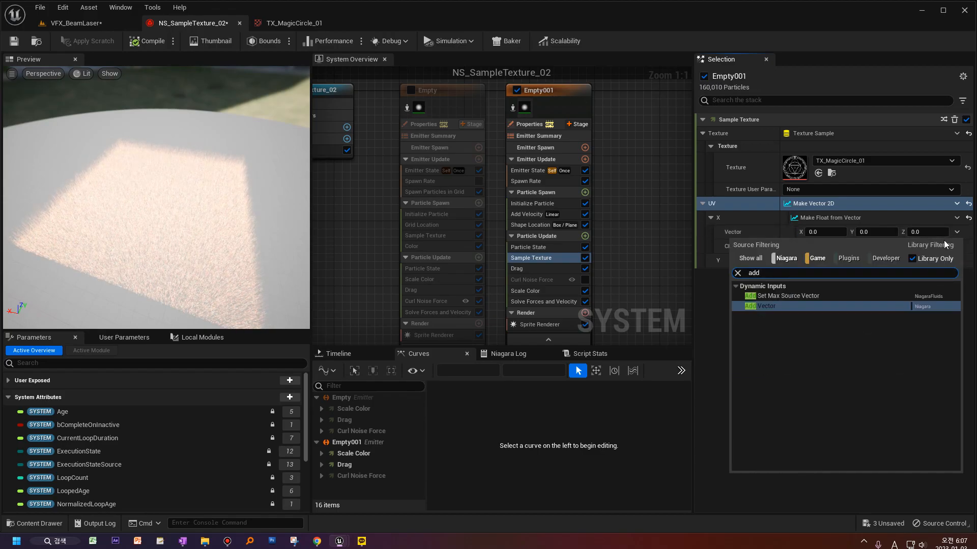
key("Return")
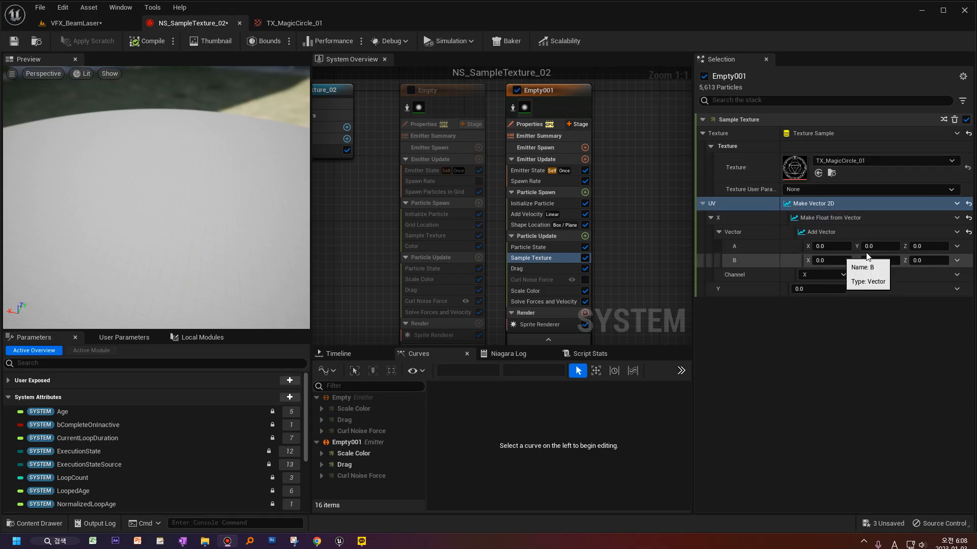
left_click(955, 247)
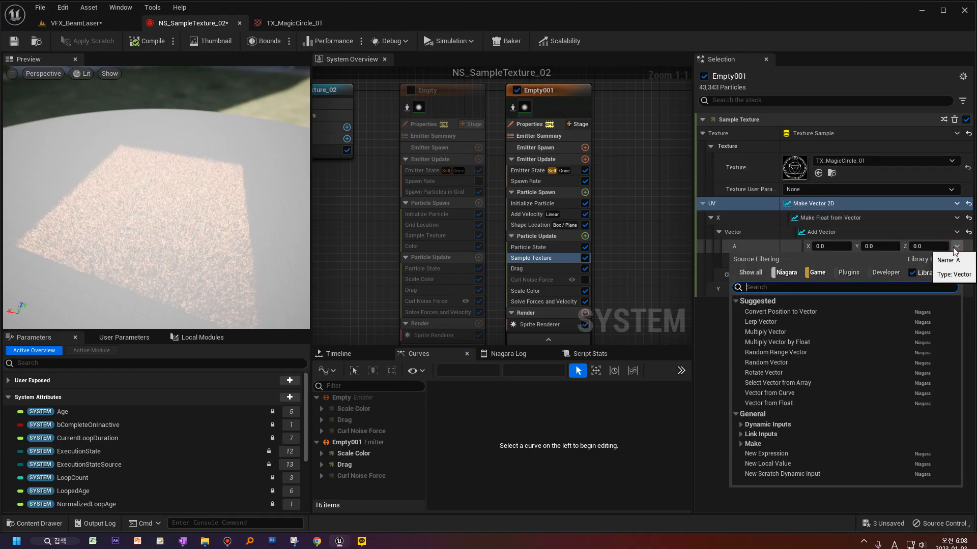
type("mul")
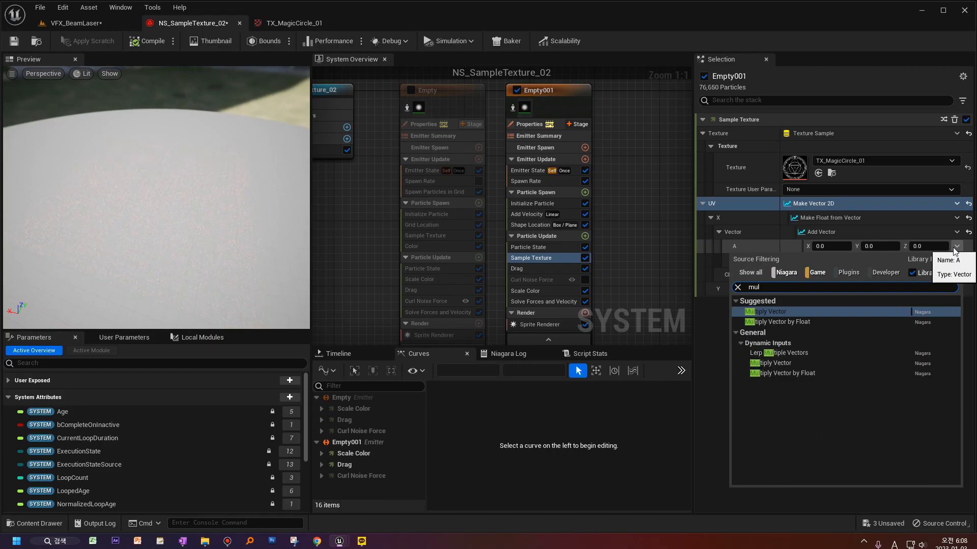
key("Return")
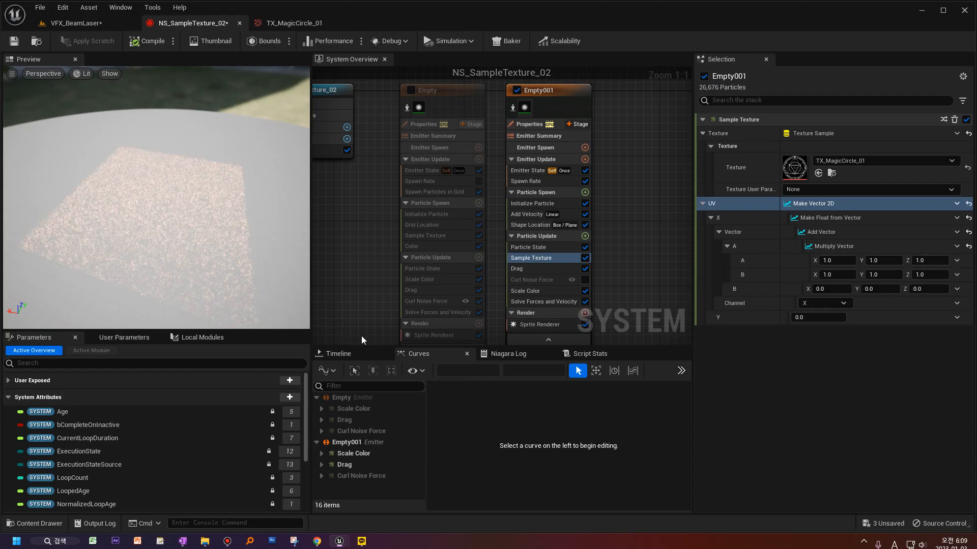
Link the Particles Position attribute to the Multiply Vector's A input and expand the resulting conversion's Input Usage Note.
left_click(8, 398)
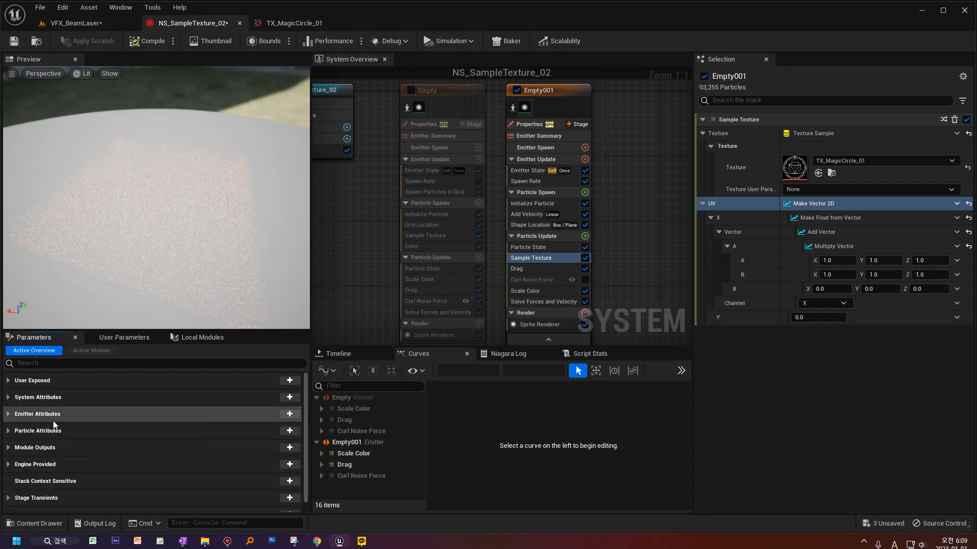
left_click(7, 431)
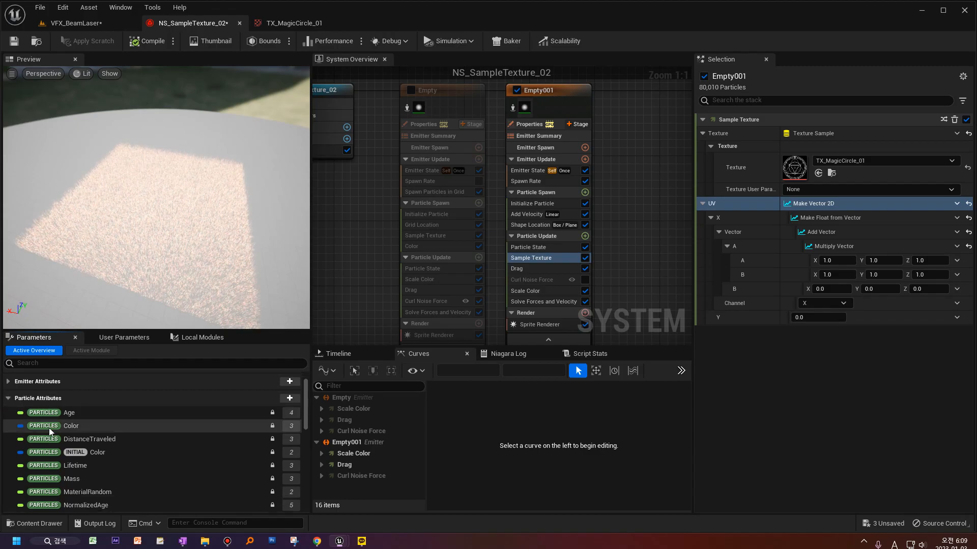
scroll(49, 429, "down", 3)
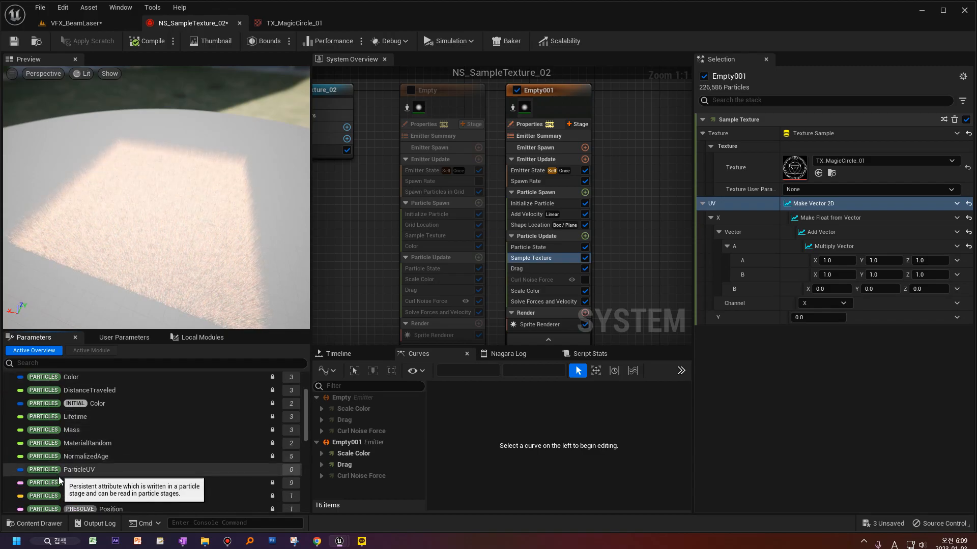
left_click(75, 483)
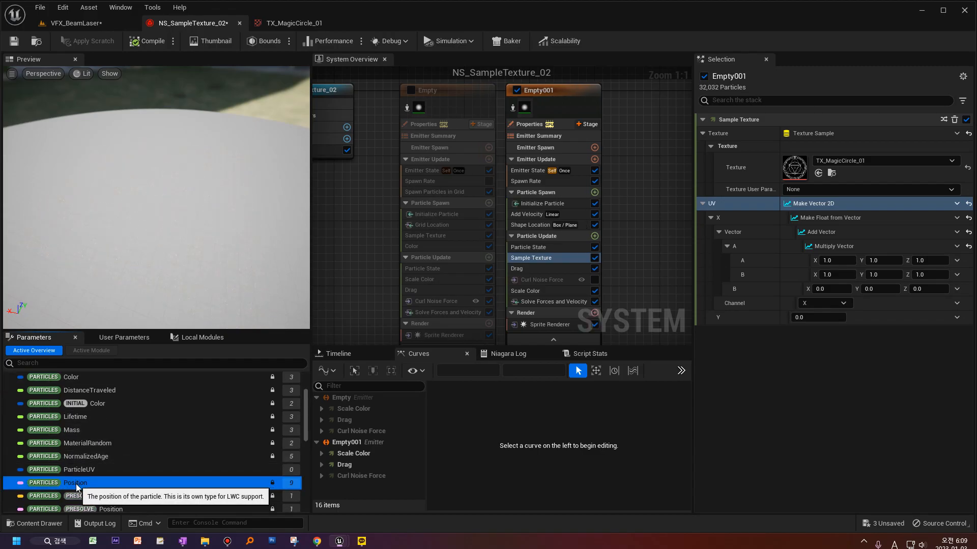
left_click_drag(147, 482, 840, 258)
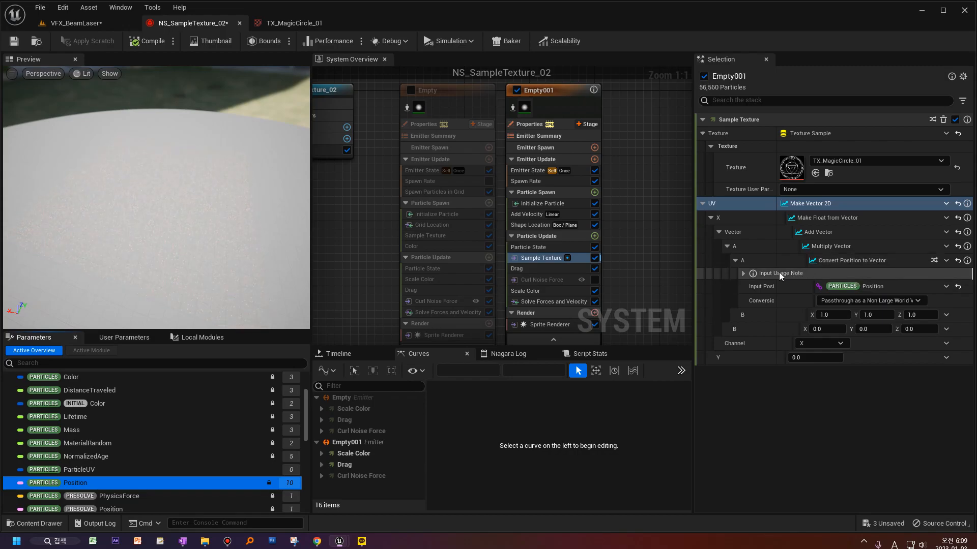
left_click(744, 274)
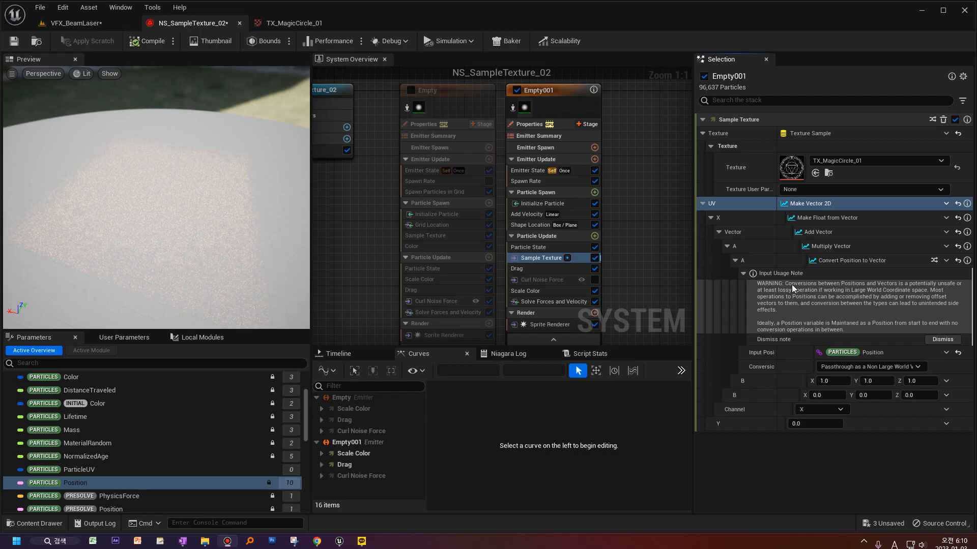
Dismiss the usage note under UV X and choose Passthrough as a Non Large World Vector as the Conversion Operation.
left_click(942, 340)
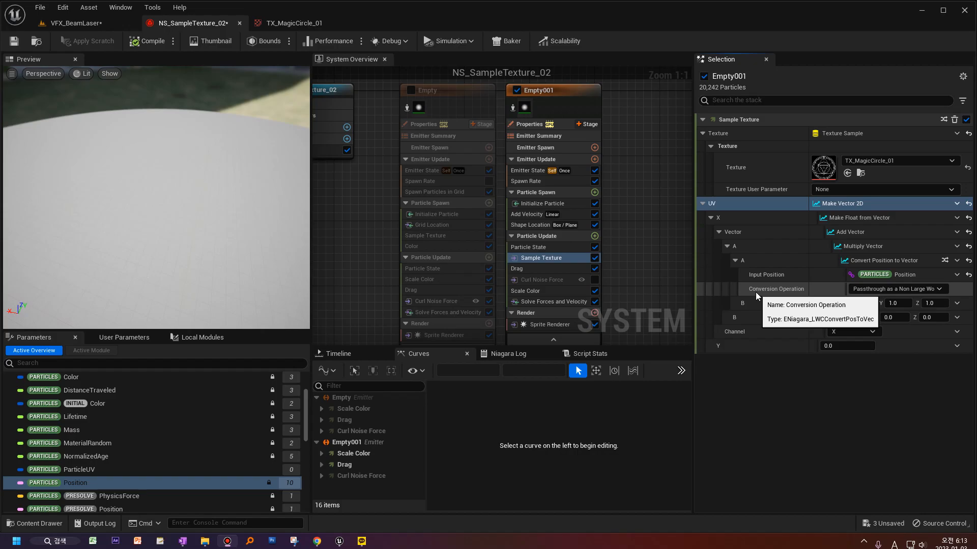
left_click(889, 289)
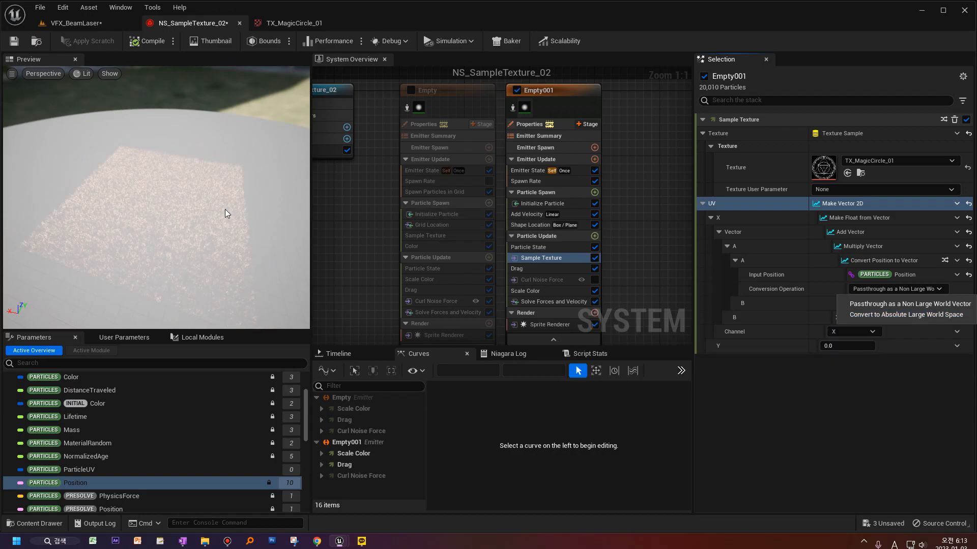
left_click(875, 304)
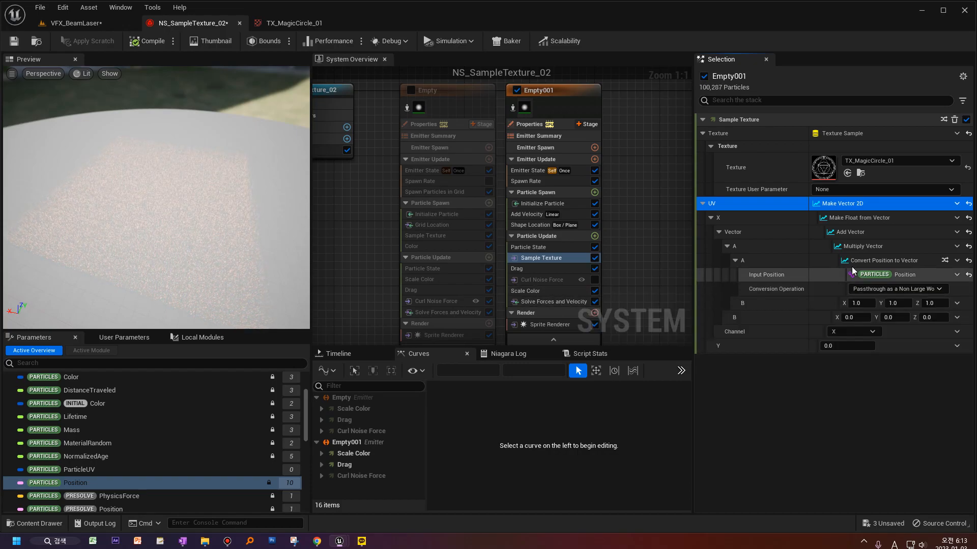
Enable Local Space in the Empty001 emitter's properties.
left_click(532, 124)
left_click(815, 142)
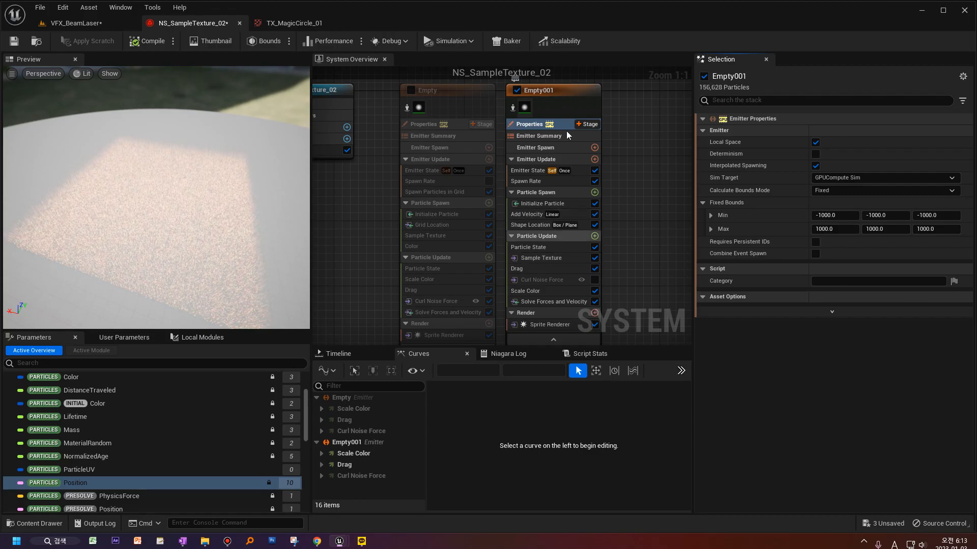
left_click(541, 93)
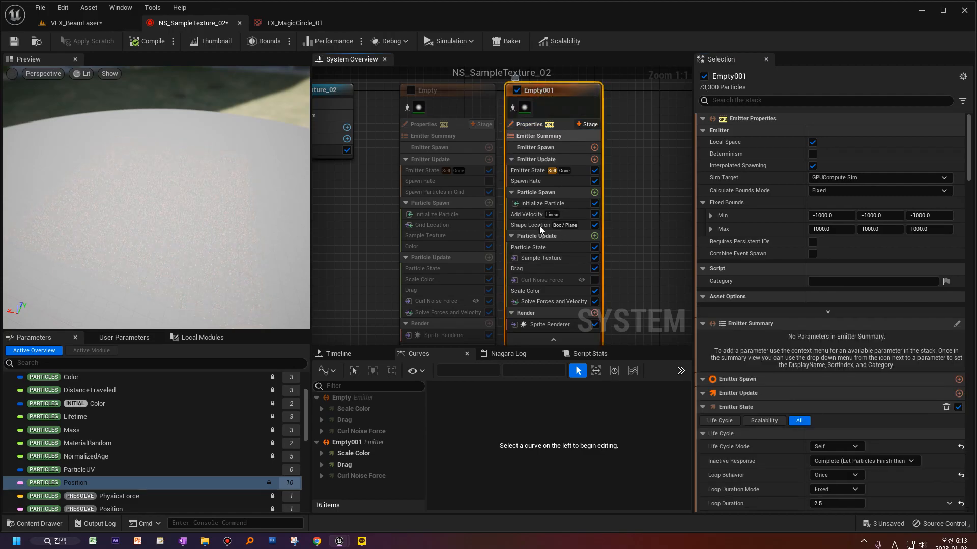
Assign a Vector from Float dynamic input to the B input of the Multiply Vector under Sample Texture's UV X.
left_click(554, 260)
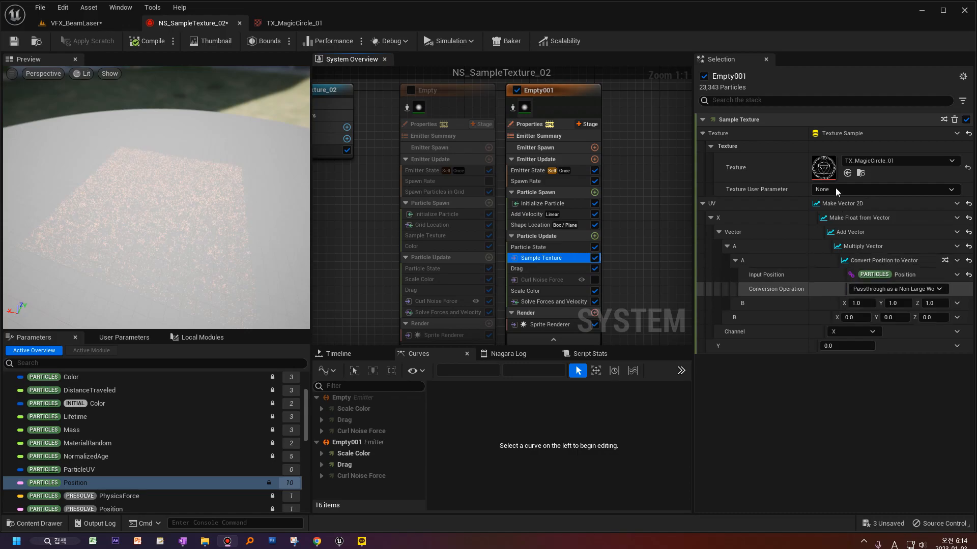
left_click(817, 169)
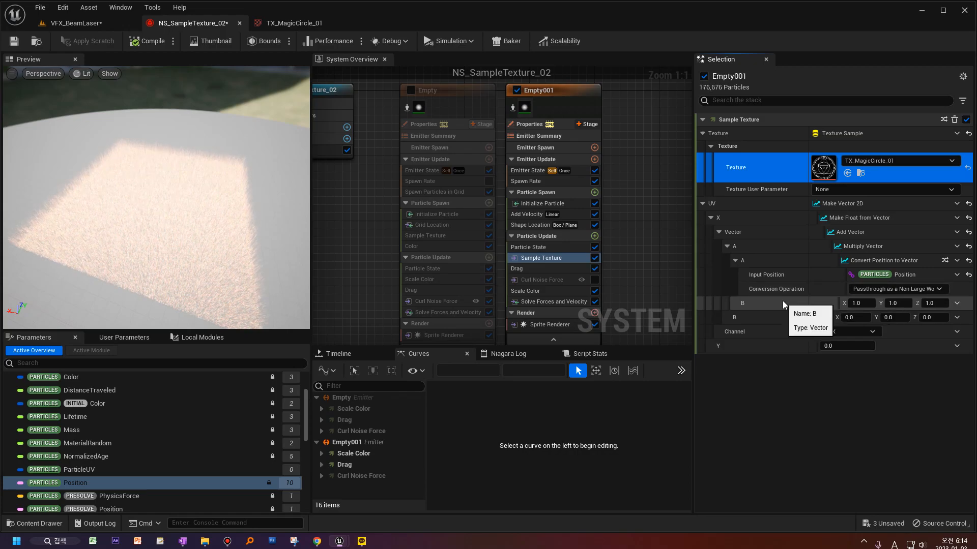
left_click(958, 304)
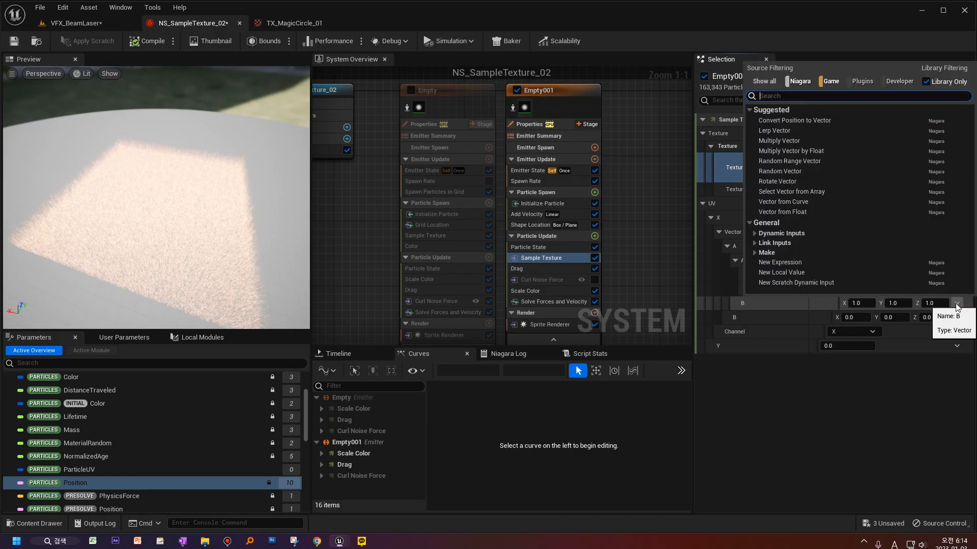
type("f")
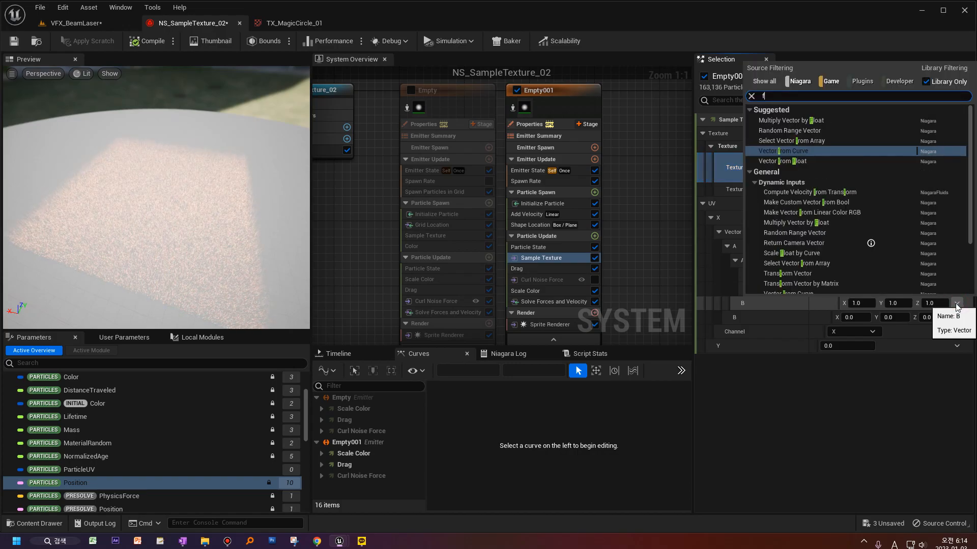
type("l")
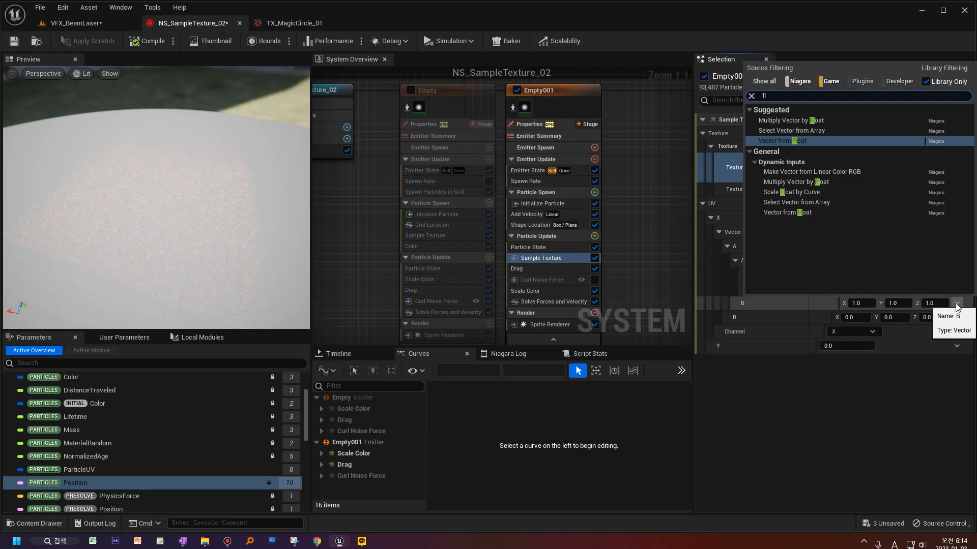
key("BackSpace")
key("BackSpace")
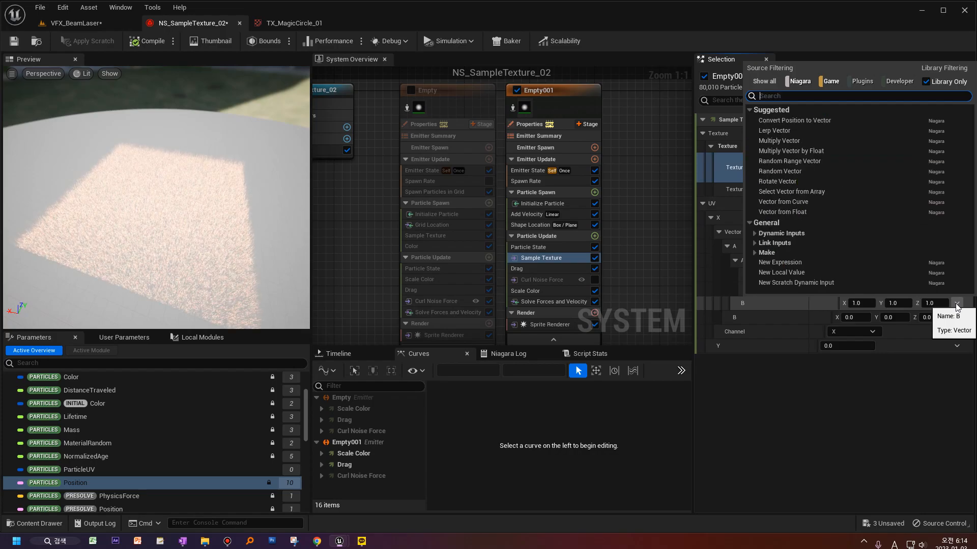
type("fl")
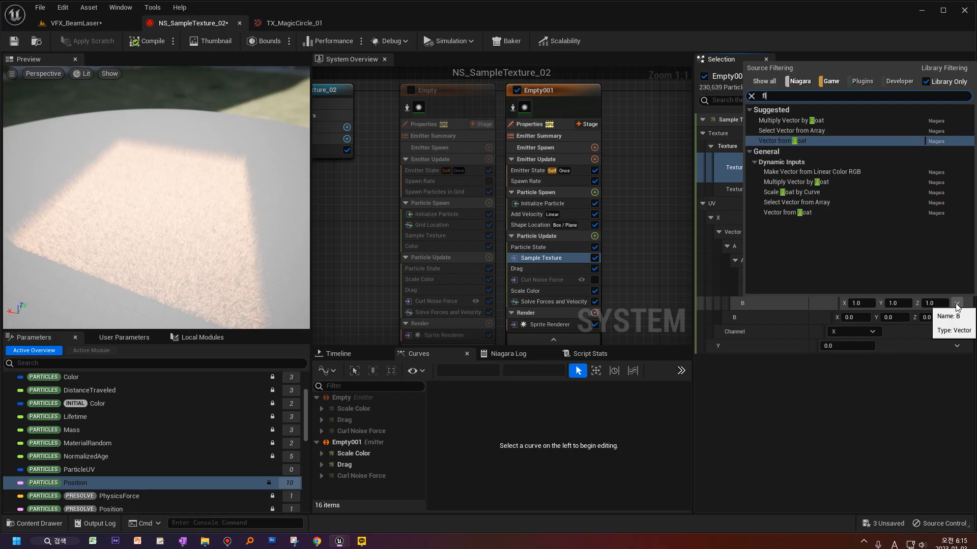
type("oat")
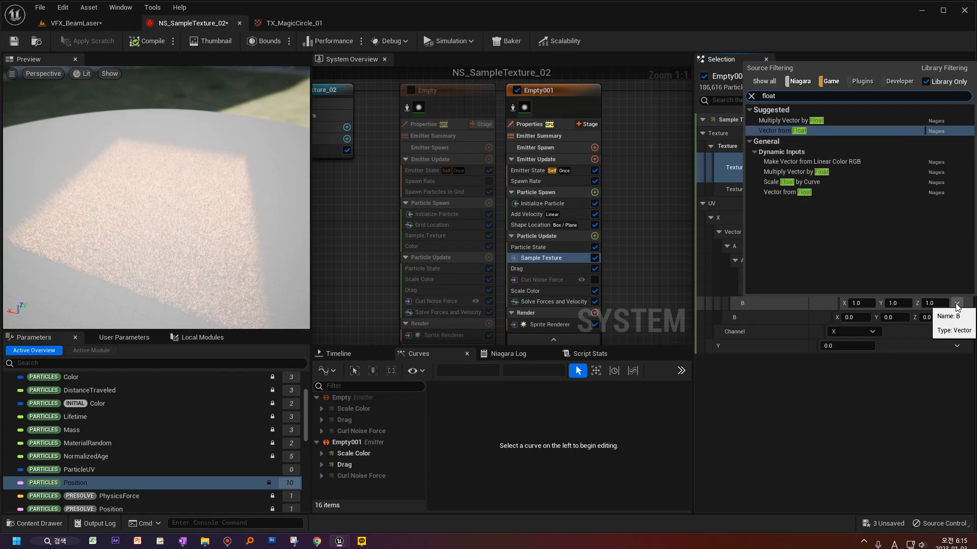
left_click(788, 131)
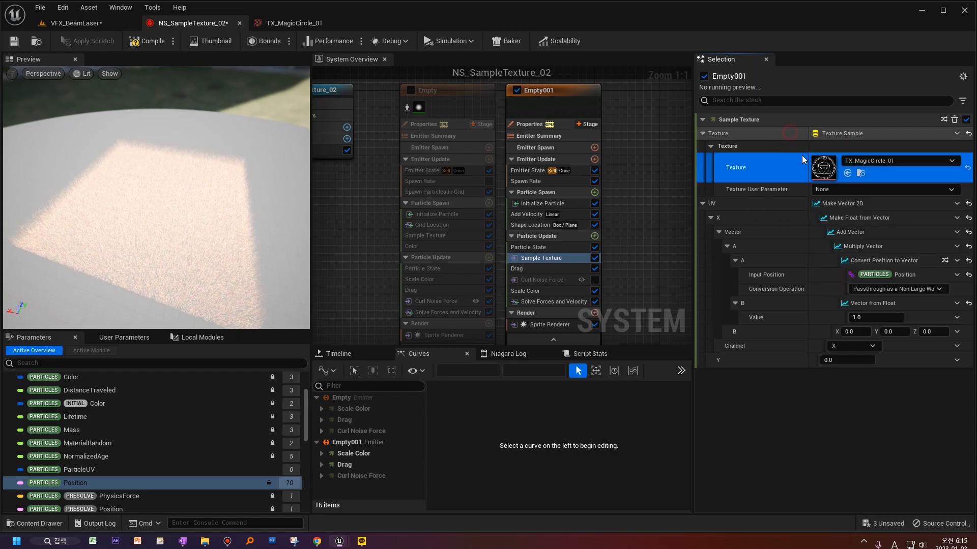
Set the Value of the Vector from Float under UV X to 0.001.
left_click(880, 318)
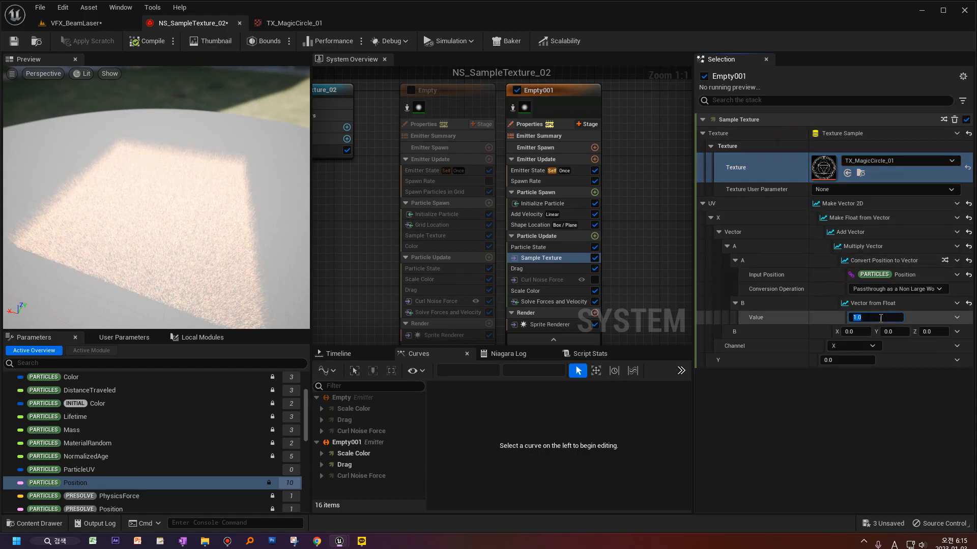
type("0.")
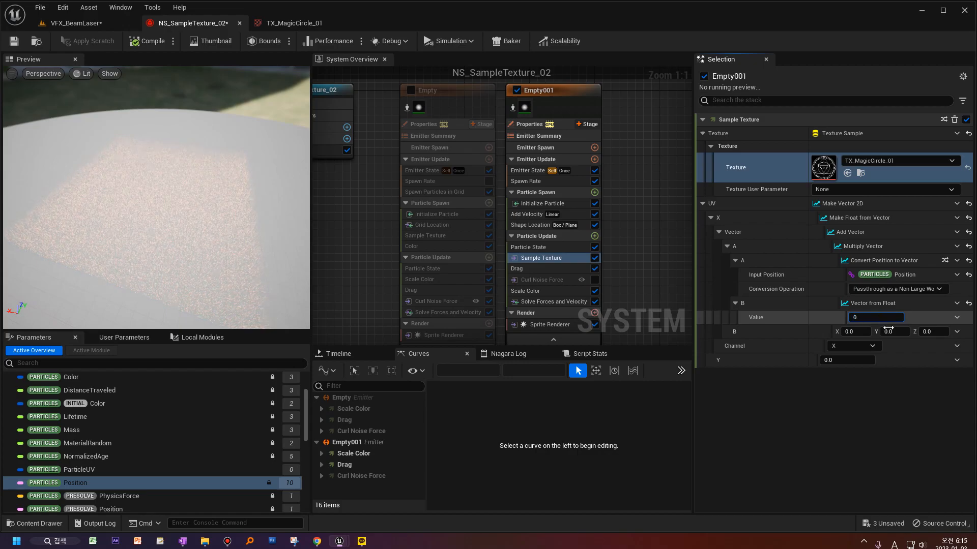
type("01")
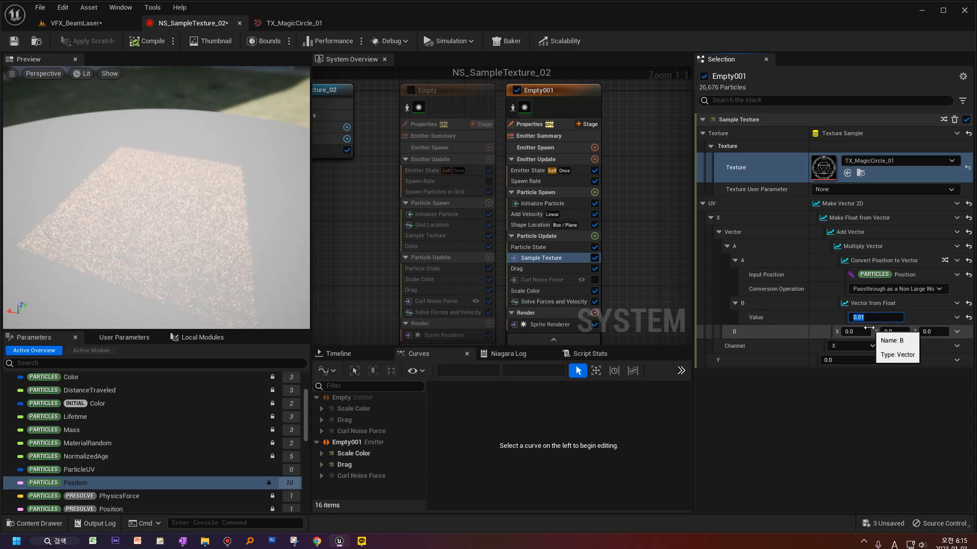
type("1")
key("Return")
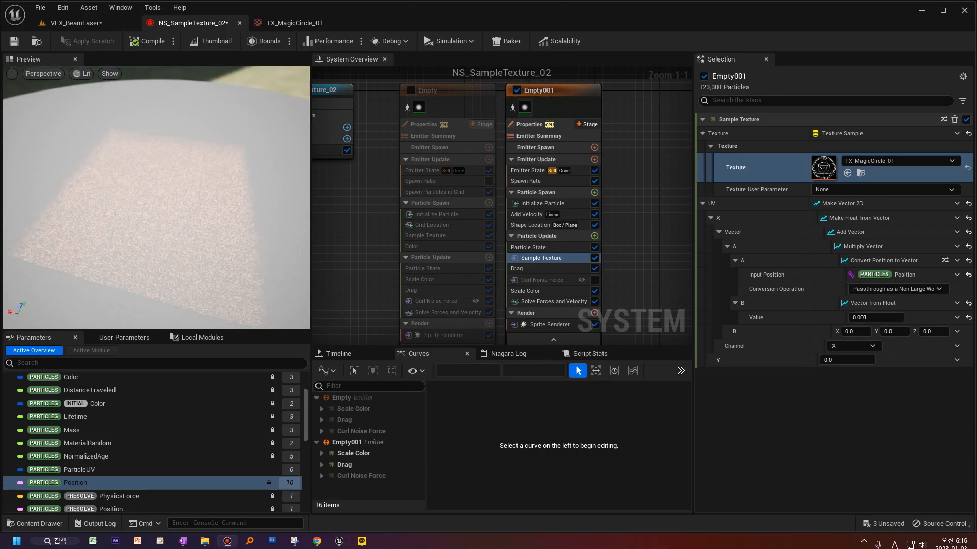
Copy the whole Make Float from Vector input of UV X and paste it onto UV Y.
left_click(786, 360)
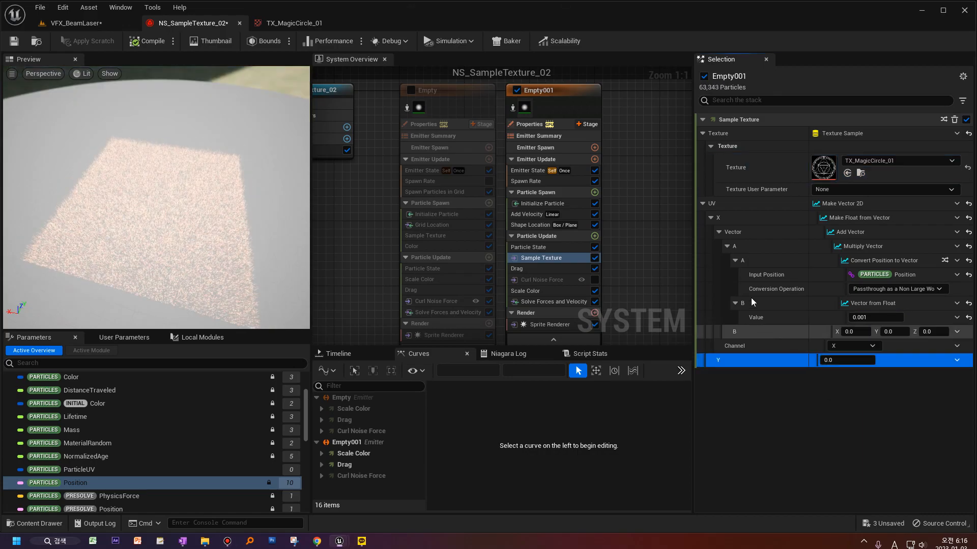
right_click(796, 219)
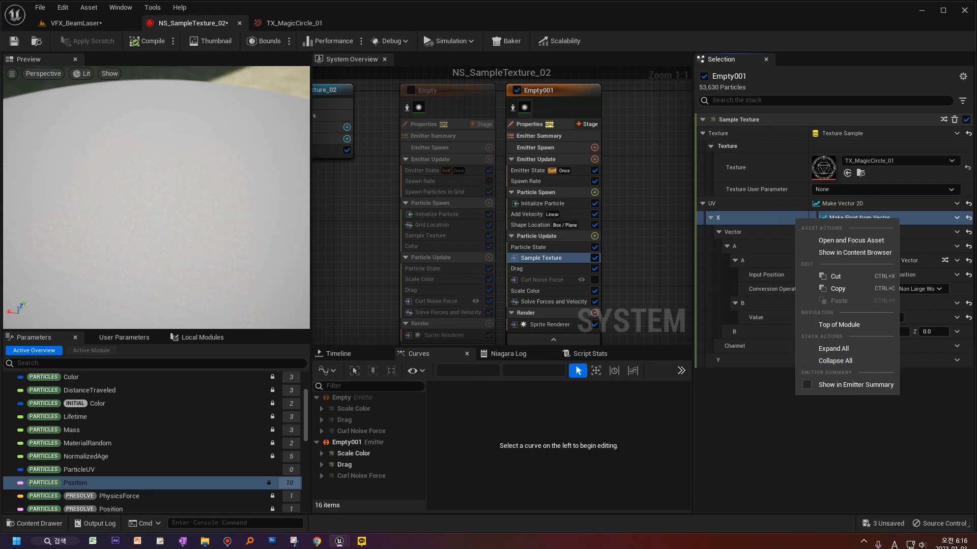
left_click(842, 361)
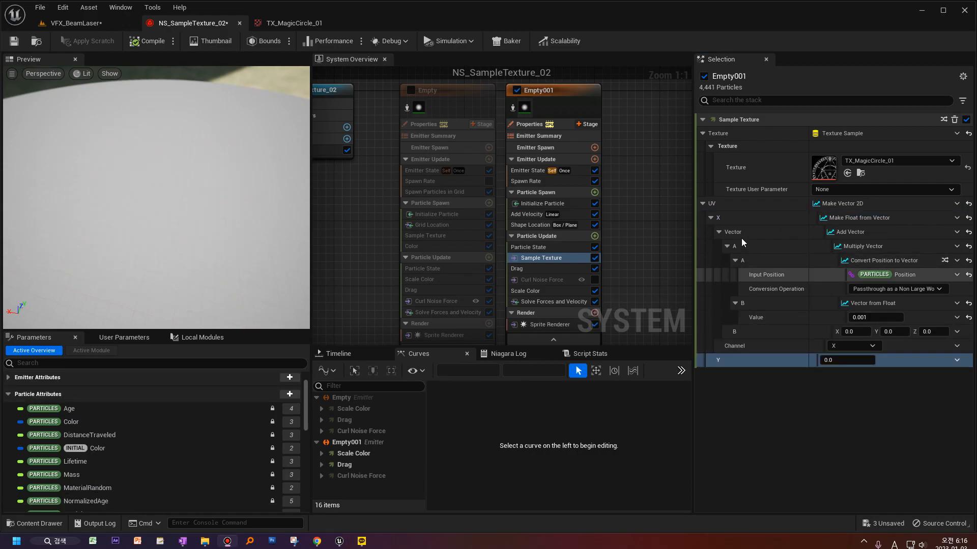
left_click(776, 218)
right_click(777, 218)
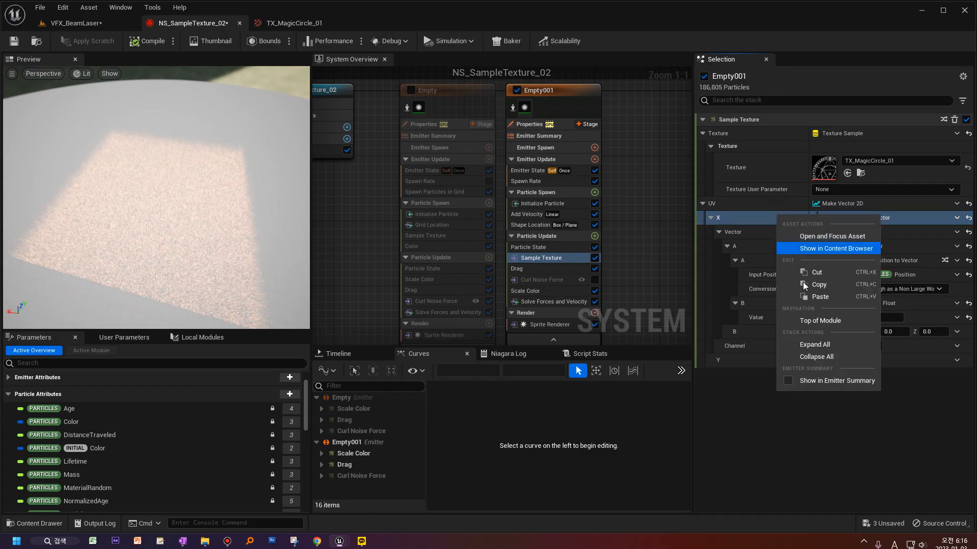
left_click(820, 285)
left_click(738, 361)
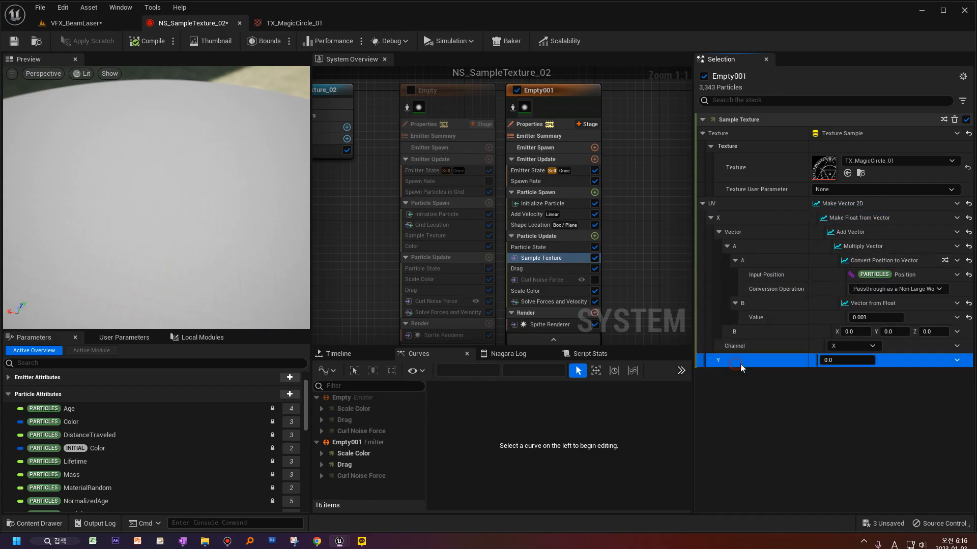
right_click(745, 360)
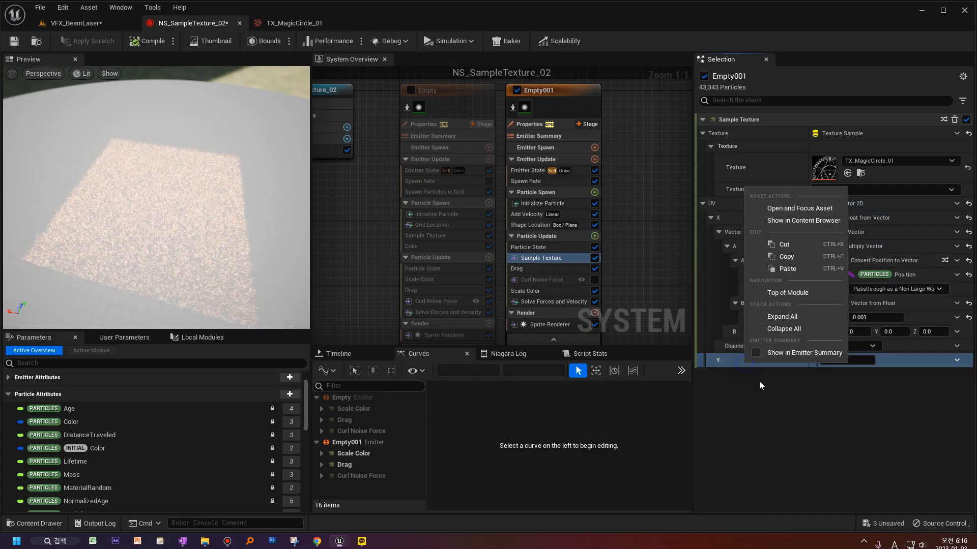
left_click(790, 269)
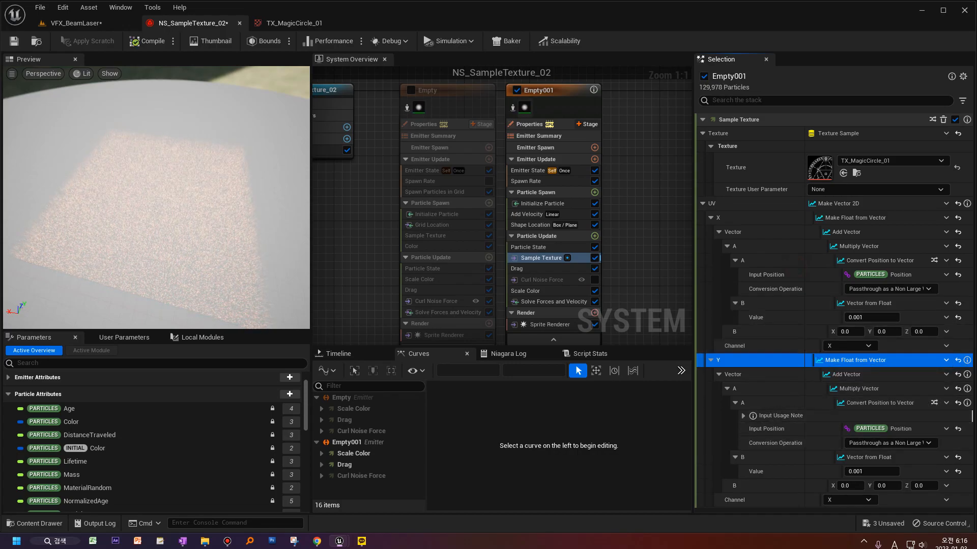
Collapse the UV X branch and set the Channel of UV Y's Make Float from Vector to Y.
left_click(756, 348)
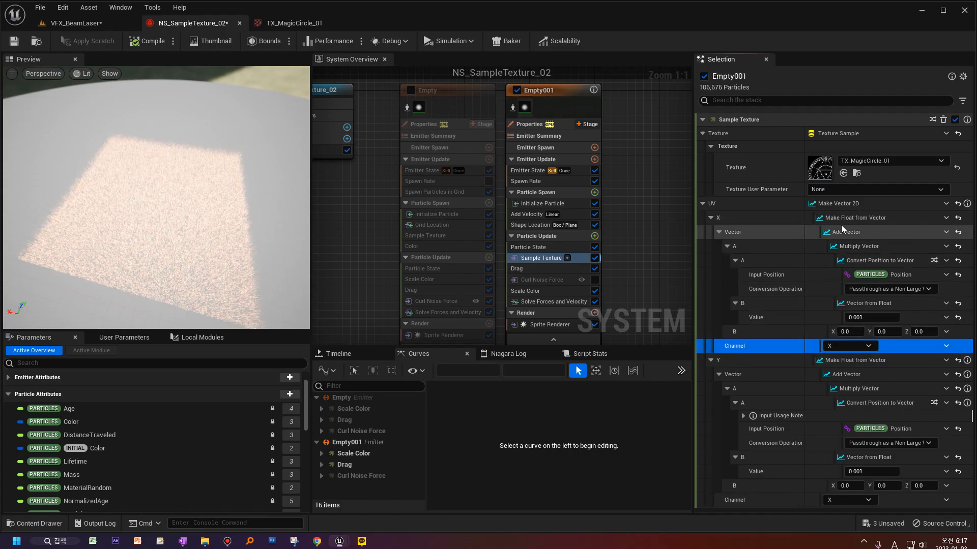
left_click(712, 218)
left_click(719, 232)
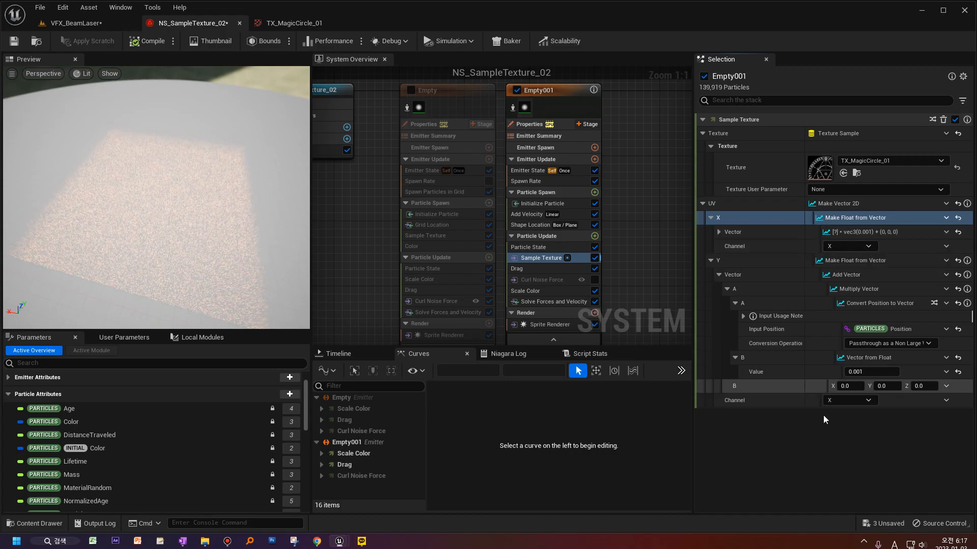
left_click(850, 400)
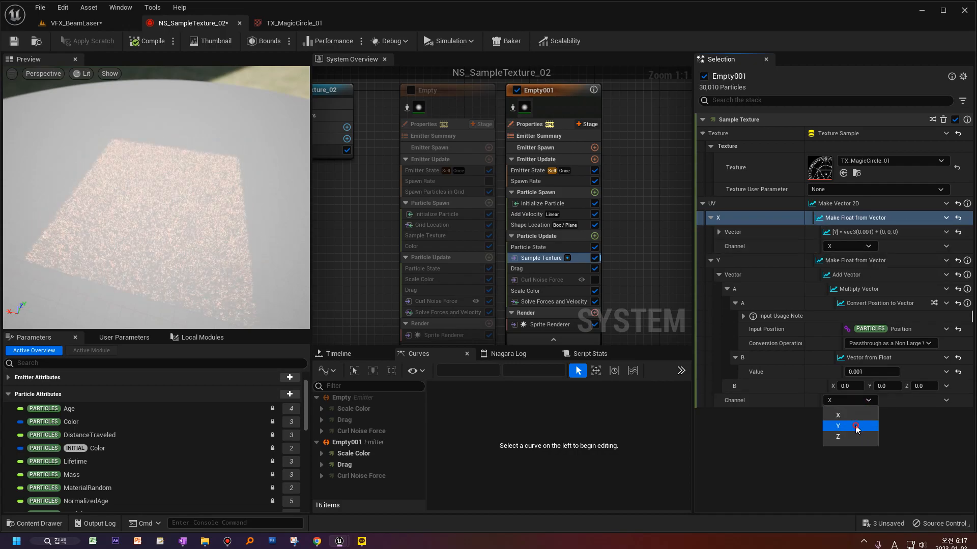
left_click(845, 422)
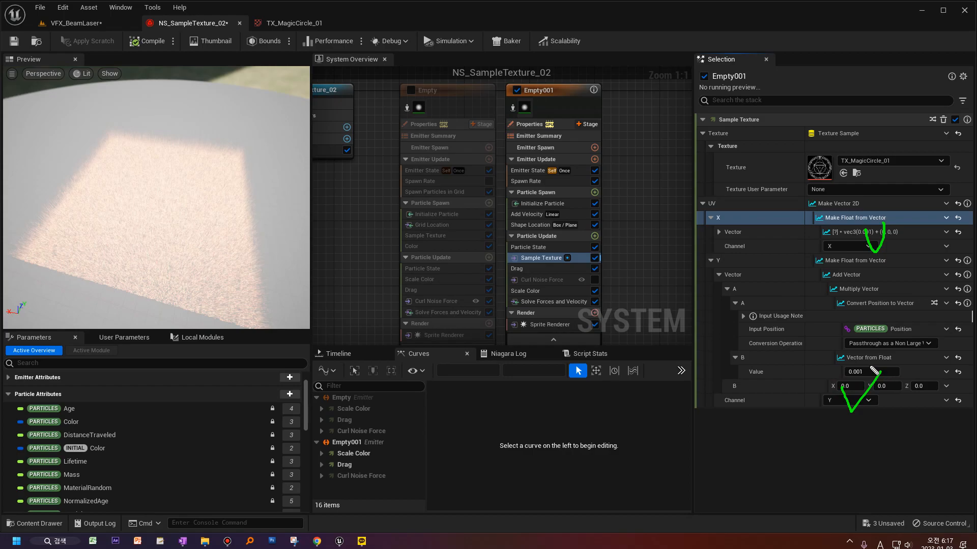
key("Escape")
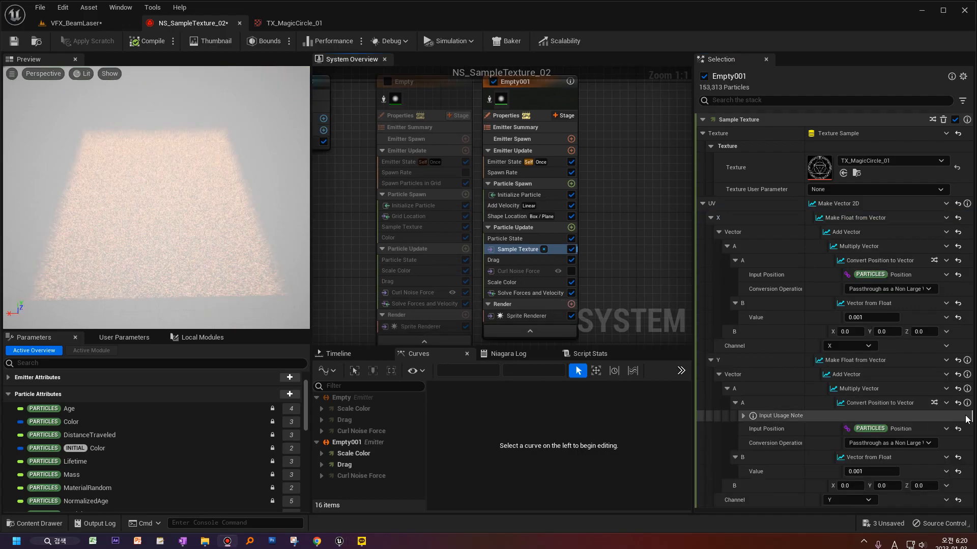
Expand and dismiss the Input Usage Note on the position conversion under UV Y.
left_click(743, 416)
scroll(783, 401, "down", 2)
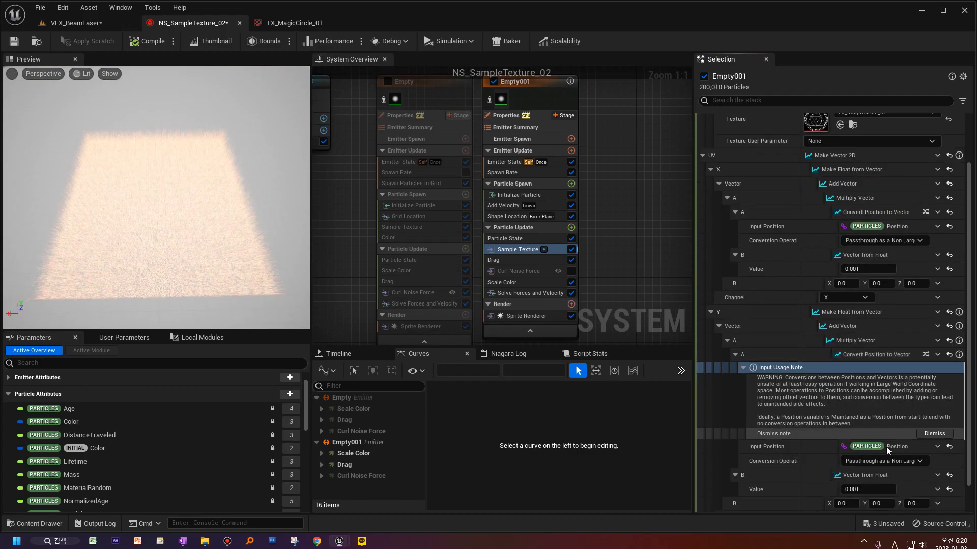
left_click(932, 433)
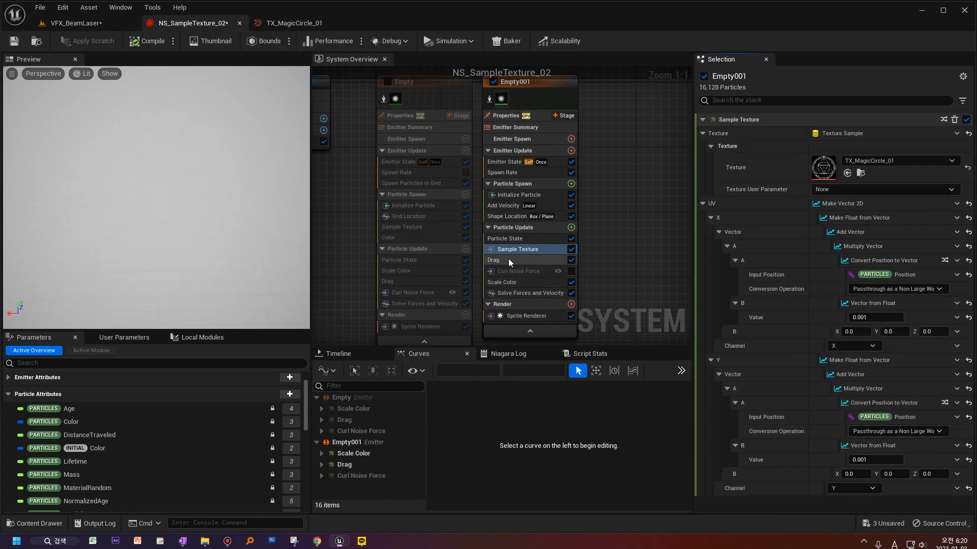
Compare the plane size in the Shape Location module with the UV settings of the Sample Texture module.
left_click(522, 250)
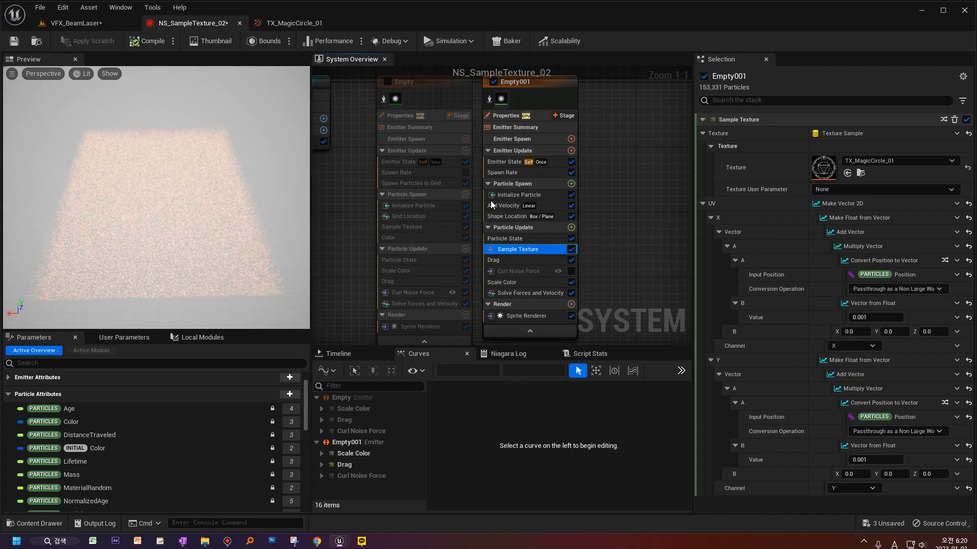
left_click(508, 218)
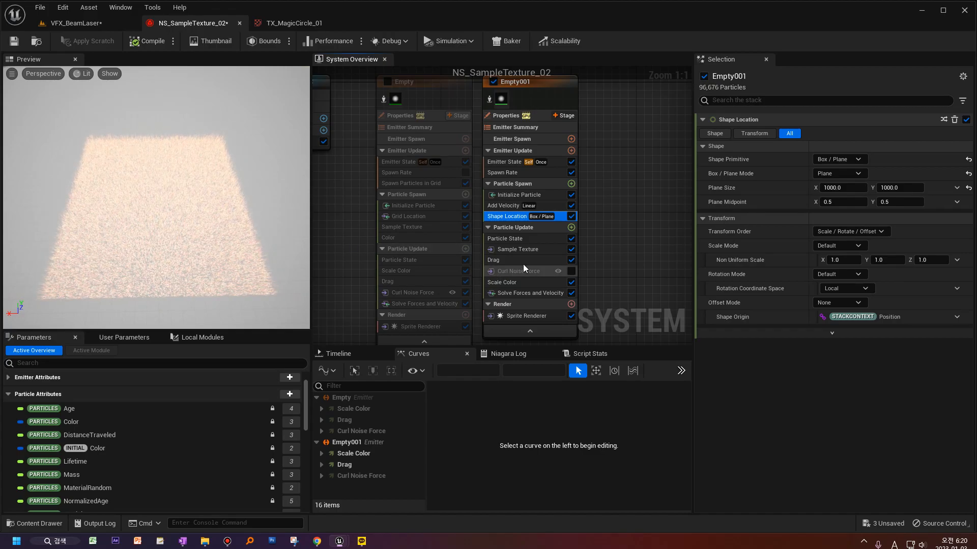
left_click(517, 249)
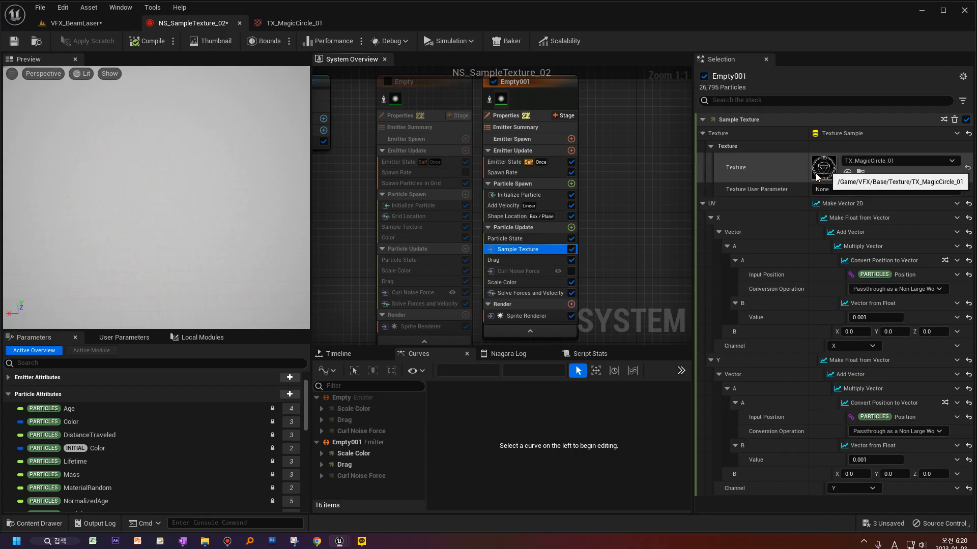
Examine the line pattern in the TX_MagicCircle_01 texture, then return to the Sample Texture module in NS_SampleTexture_02.
left_click(298, 23)
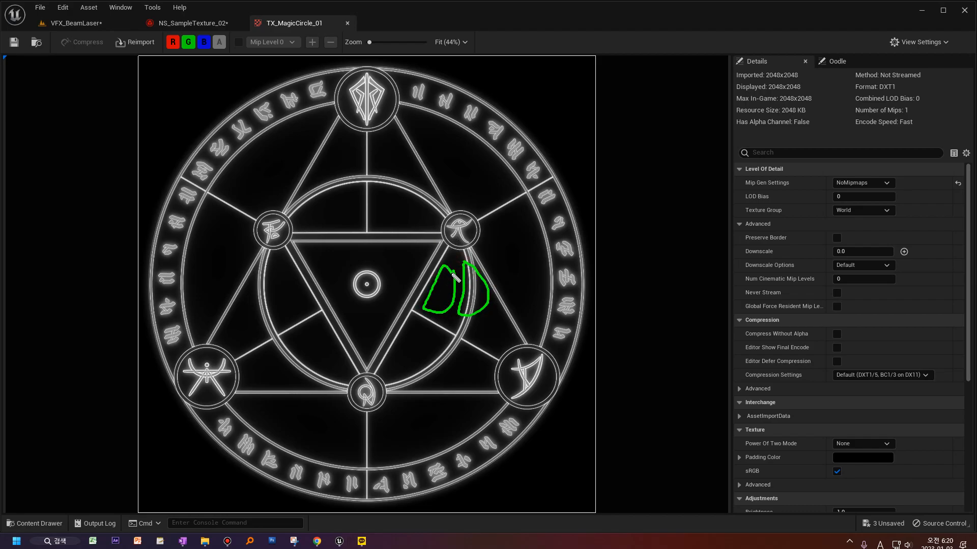
key("Escape")
left_click(194, 23)
left_click(508, 251)
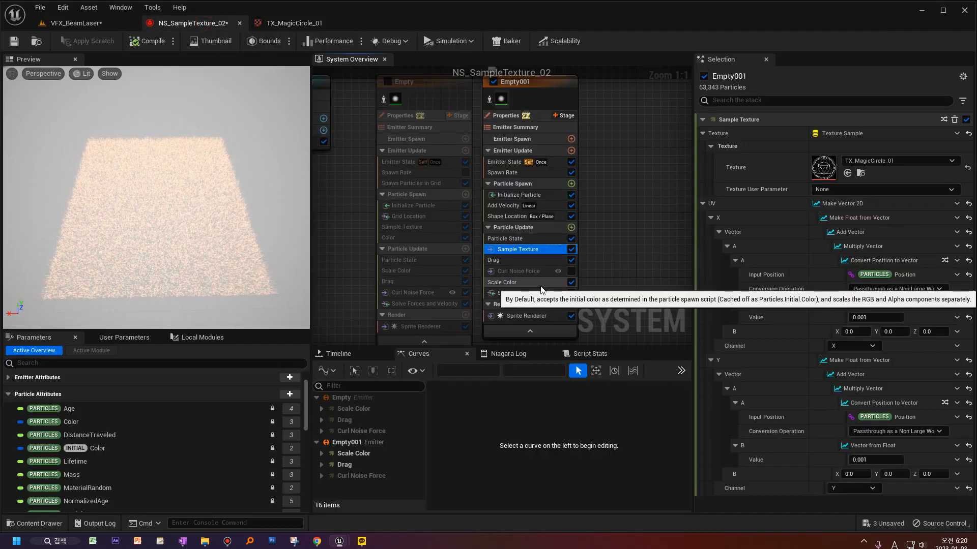
Add a new Scratch Pad module to the Particle Update stage of Empty001.
left_click(571, 228)
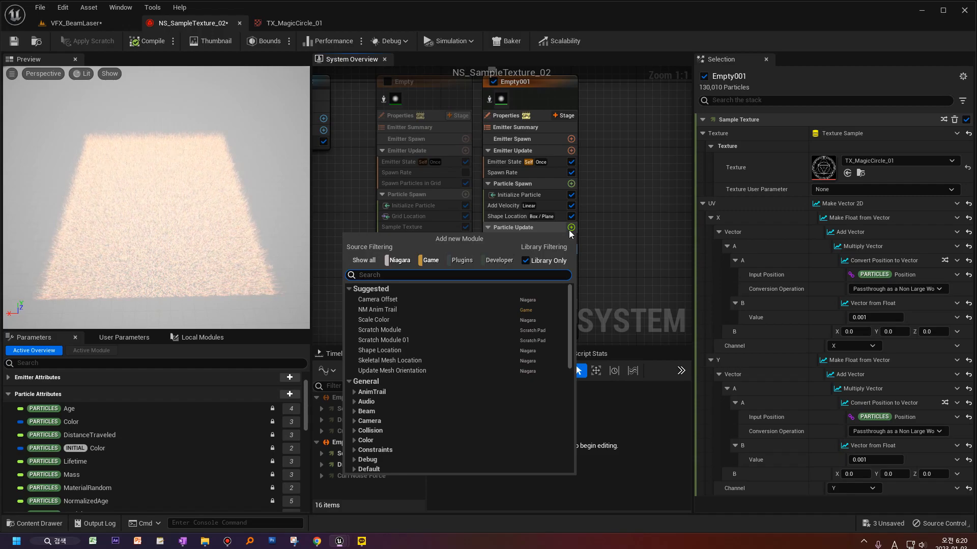
type("new")
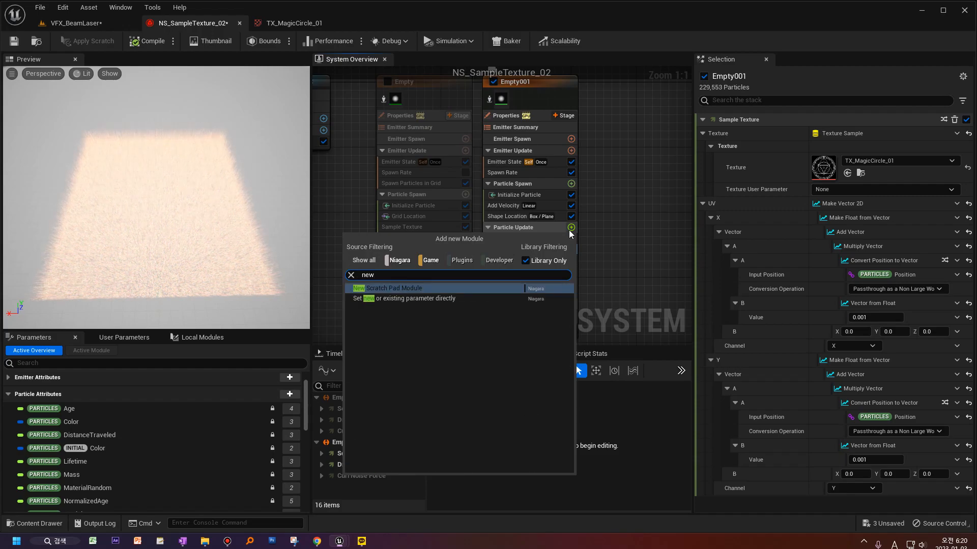
left_click(422, 292)
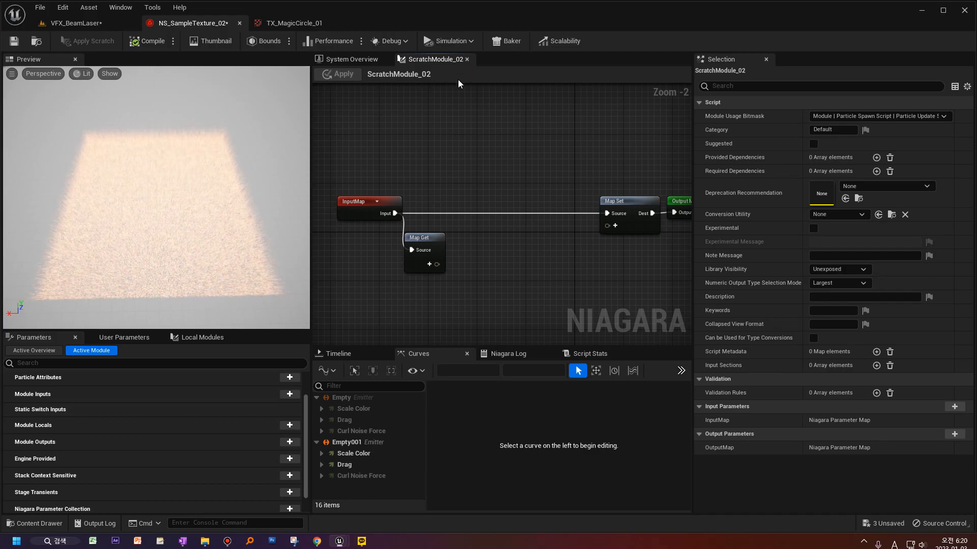
Examine the scratch module's default nodes in an enlarged floating window, then dock its graph back and return to the System Overview.
left_click_drag(431, 61, 152, 34)
left_click_drag(429, 314, 883, 481)
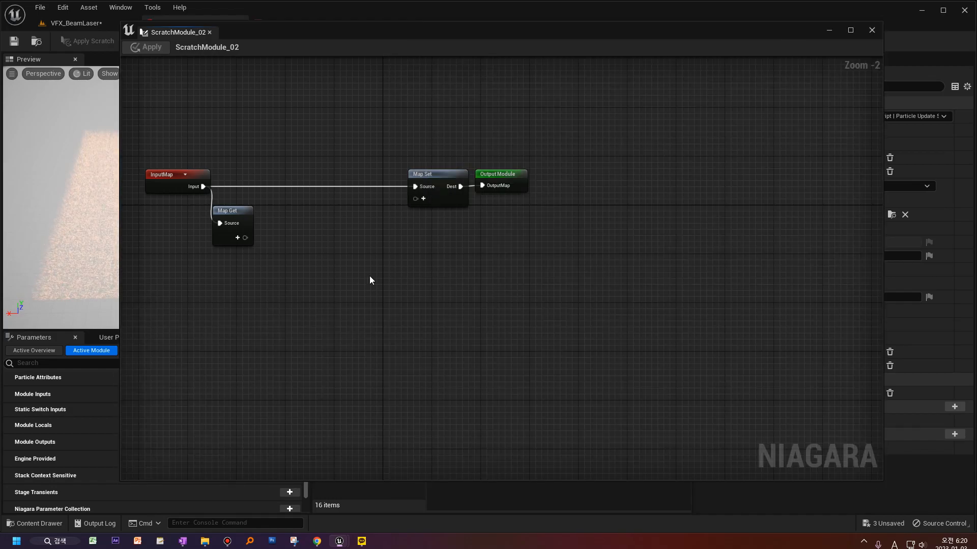
right_click_drag(369, 279, 523, 320)
scroll(459, 307, "up", 2)
right_click_drag(460, 308, 386, 318)
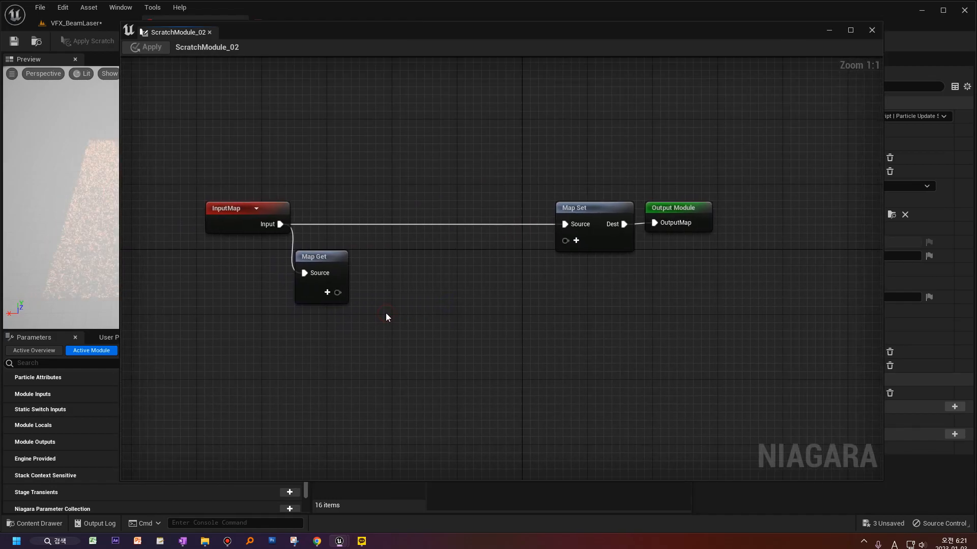
left_click(224, 227)
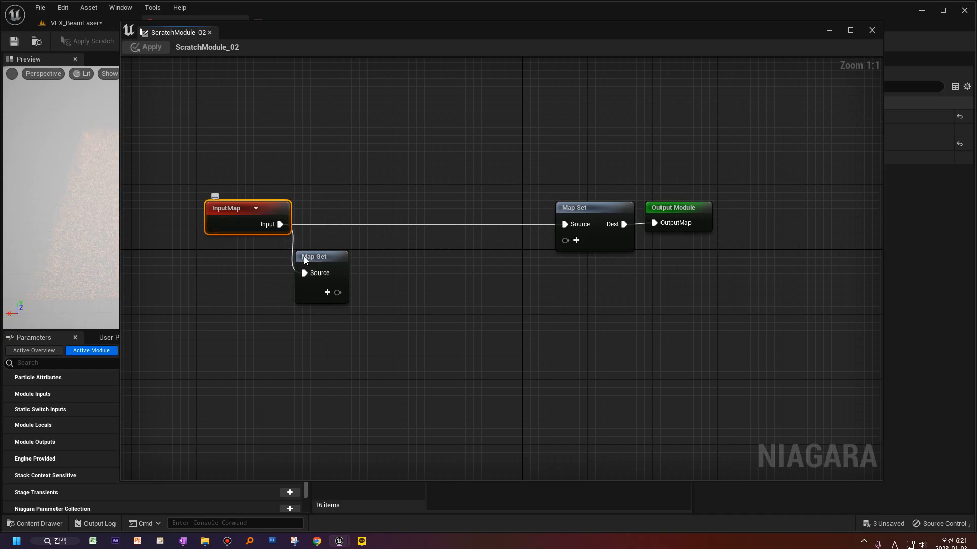
left_click_drag(681, 210, 688, 207)
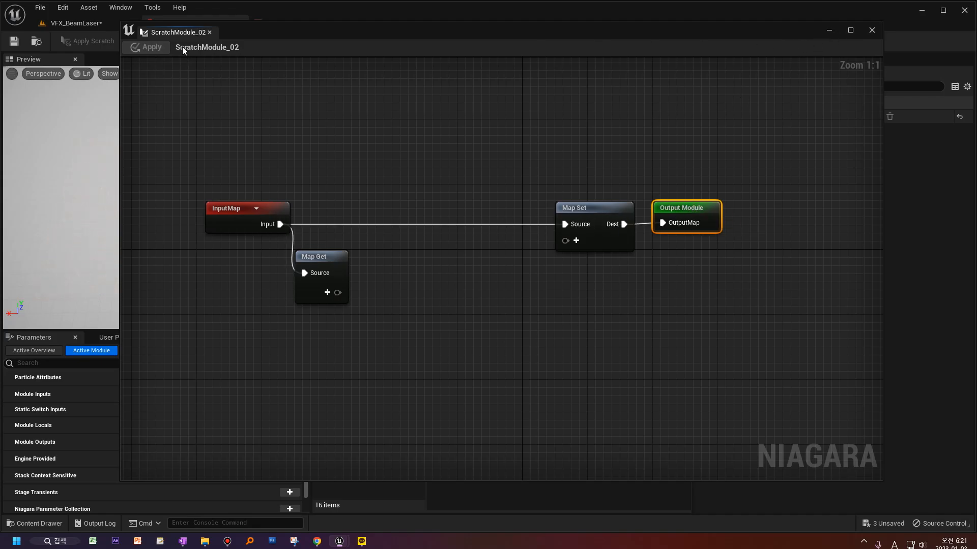
left_click_drag(176, 35, 436, 59)
left_click(356, 59)
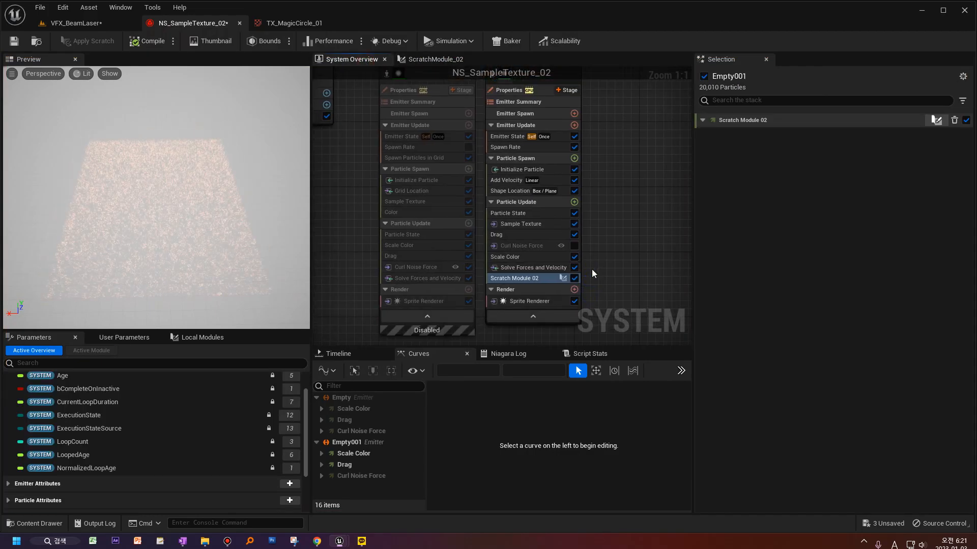
Add a Kill Particles module to Particle Update directly below Drag and try its Kill Particles option on and off.
left_click(574, 202)
type("kil")
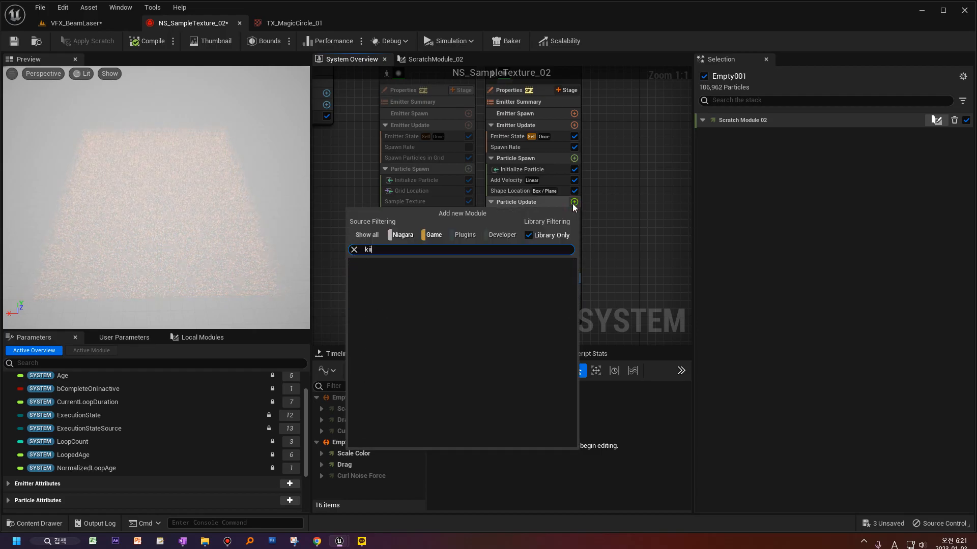
type("l")
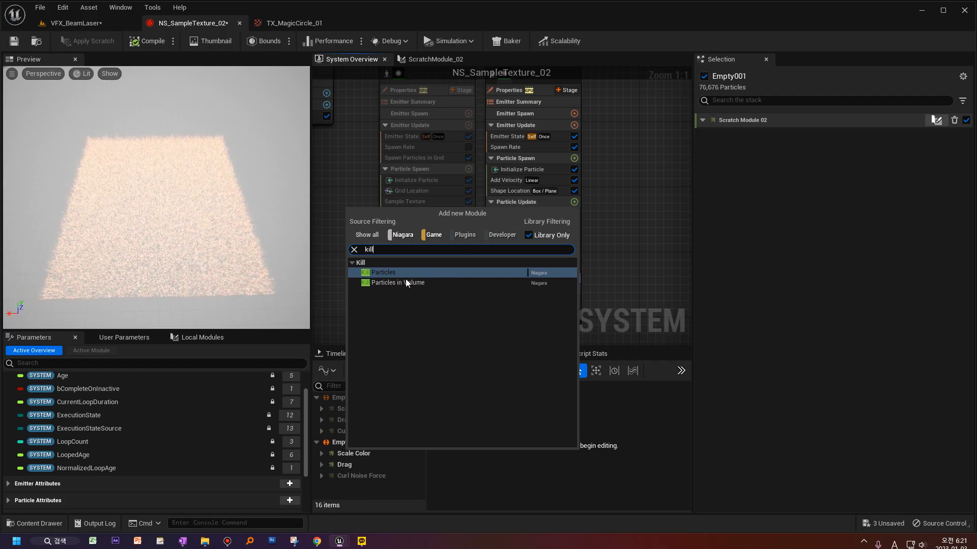
left_click(388, 273)
left_click_drag(523, 291, 528, 244)
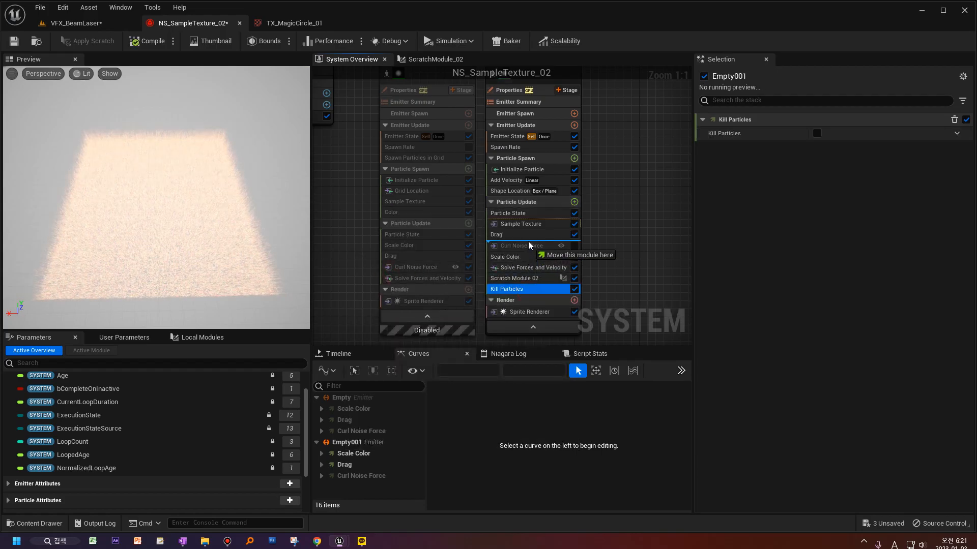
left_click(817, 134)
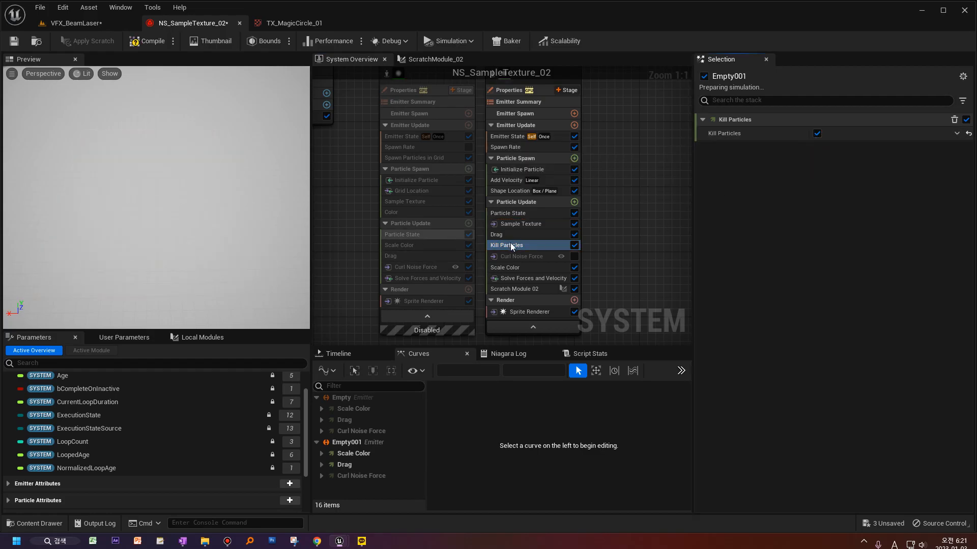
left_click(817, 133)
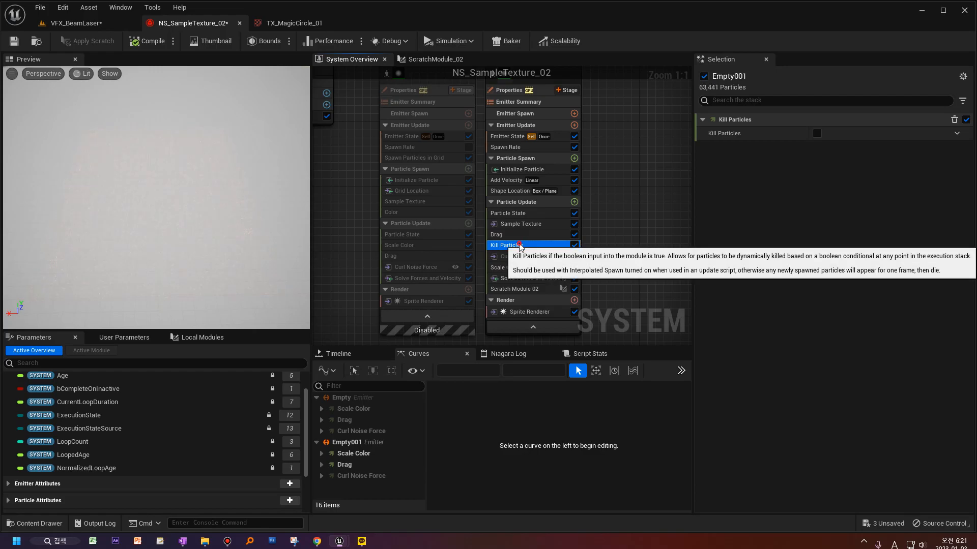
Examine how the Kill Particles module script drives Alive through its If node, then close it and return to NS_SampleTexture_02.
double_click(520, 246)
right_click_drag(492, 237, 453, 198)
left_click(422, 233)
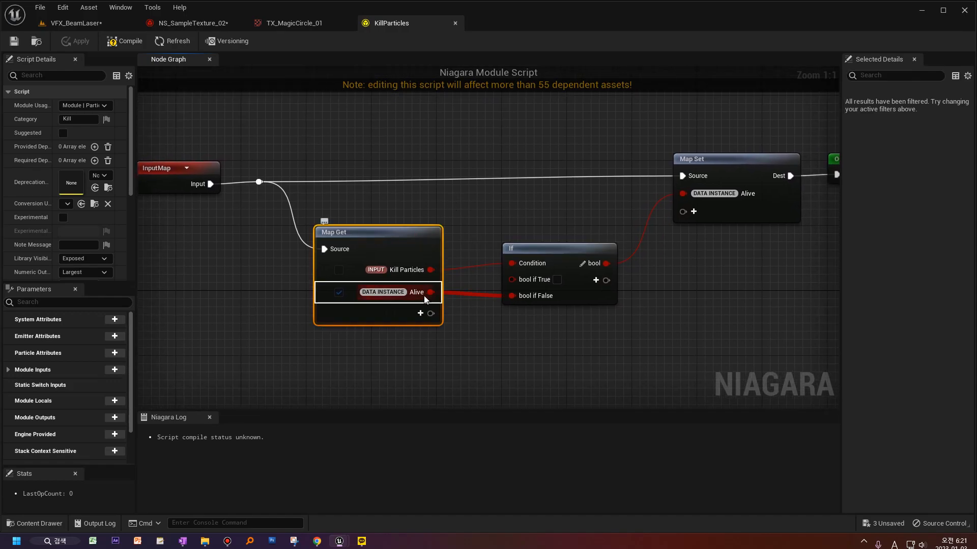
left_click(527, 251)
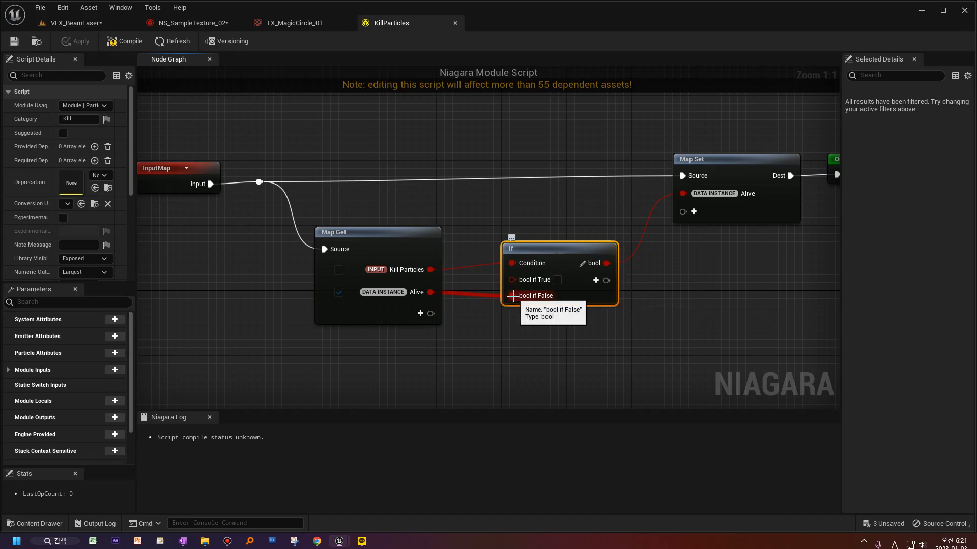
right_click_drag(680, 285, 502, 326)
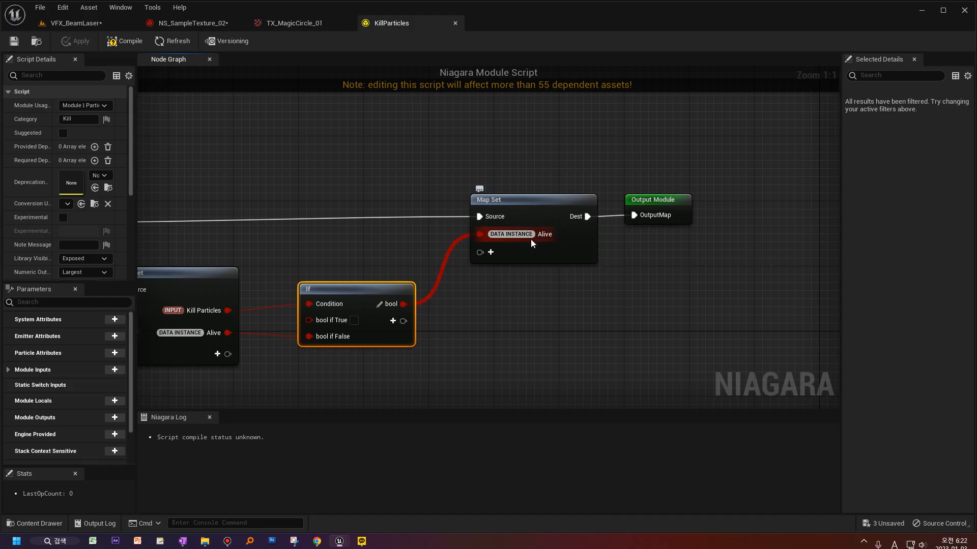
left_click(455, 23)
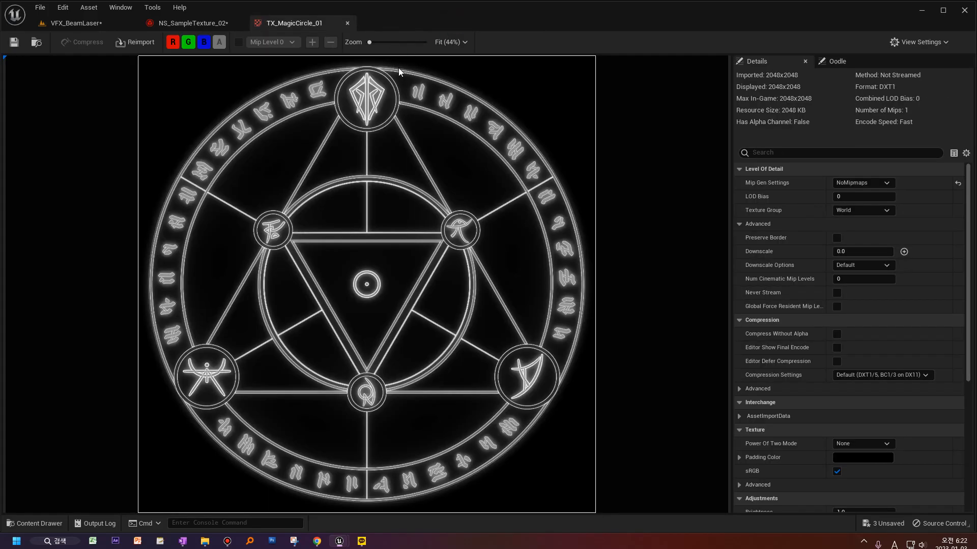
left_click(202, 25)
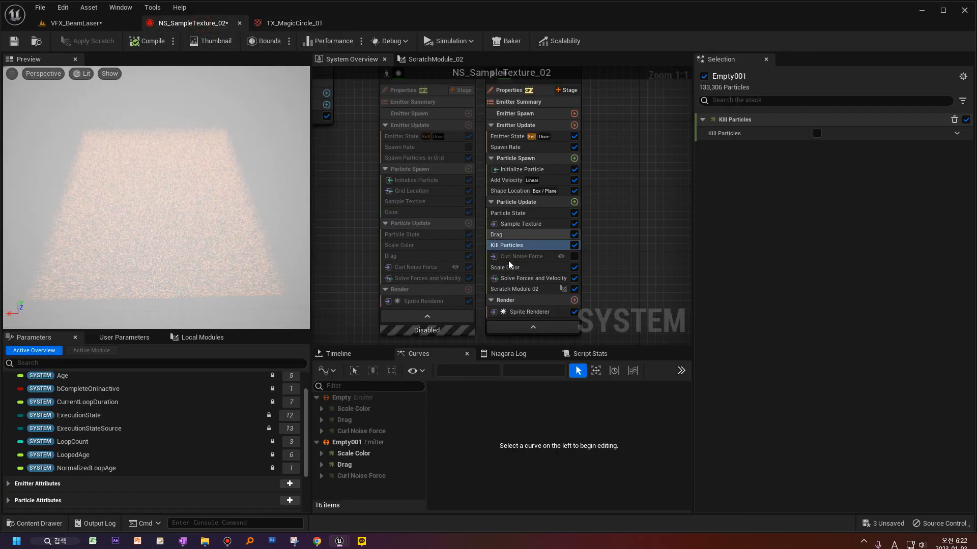
Undock the ScratchModule_02 graph into a floating window and enlarge it over the System Overview.
left_click(433, 59)
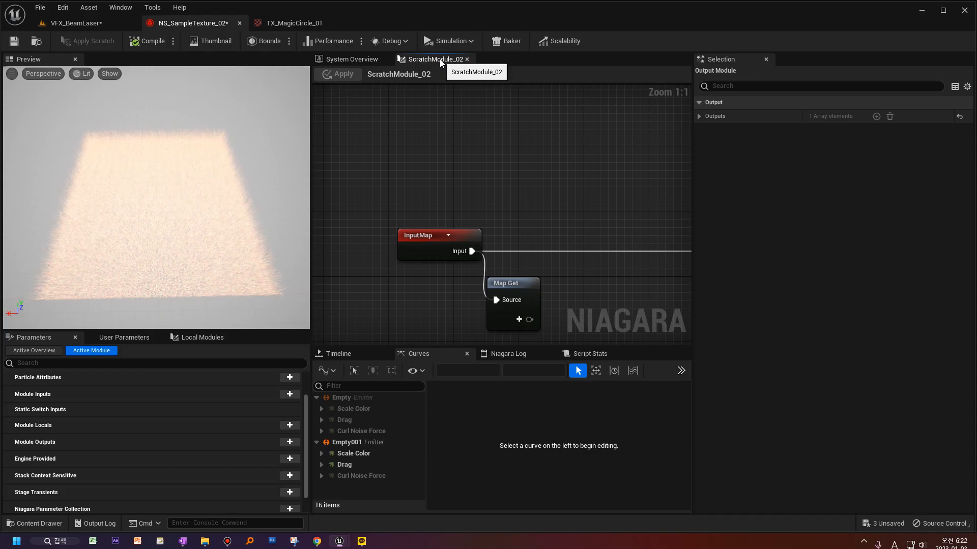
left_click_drag(440, 59, 251, 240)
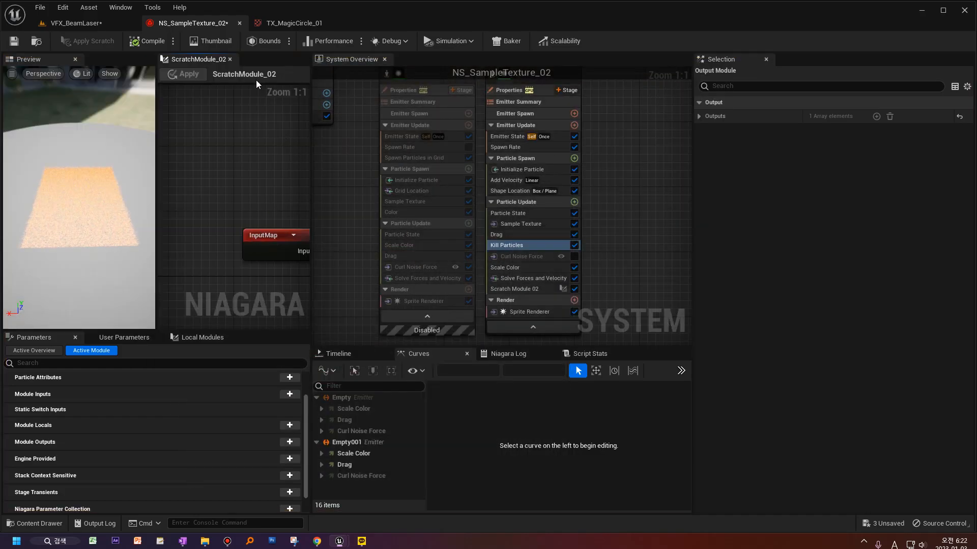
left_click_drag(219, 62, 166, 32)
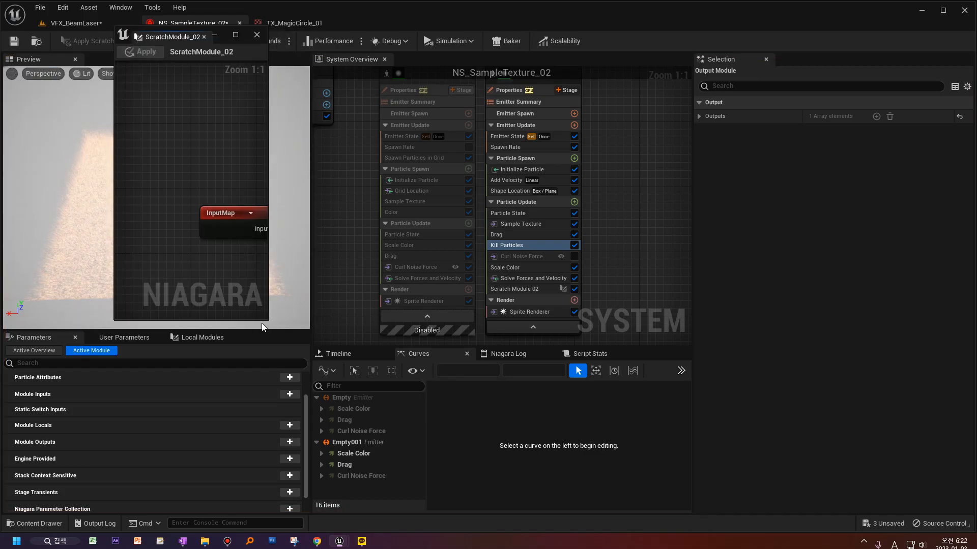
left_click_drag(266, 319, 671, 445)
left_click_drag(456, 48, 585, 63)
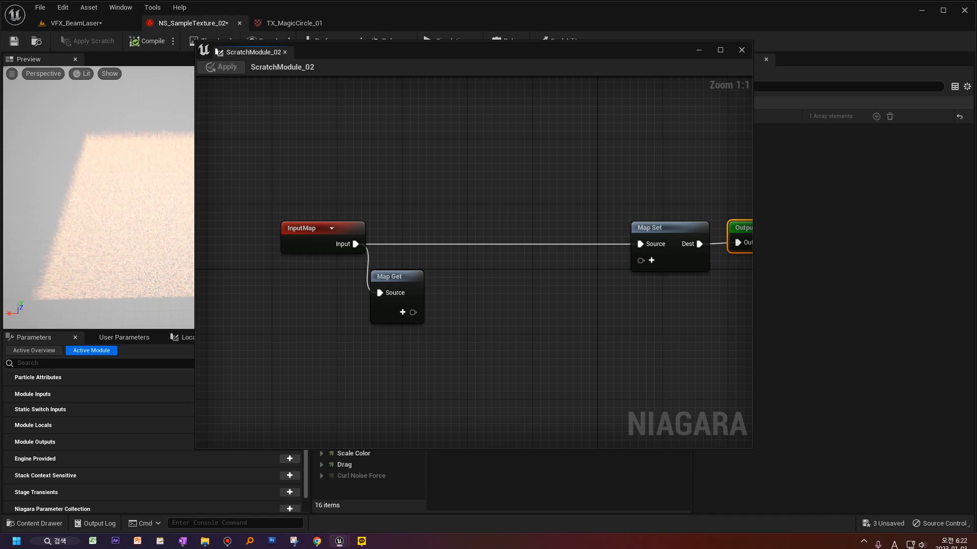
Add the Data Instance Alive parameter as an output pin on the Map Get node of ScratchModule_02.
left_click(389, 277)
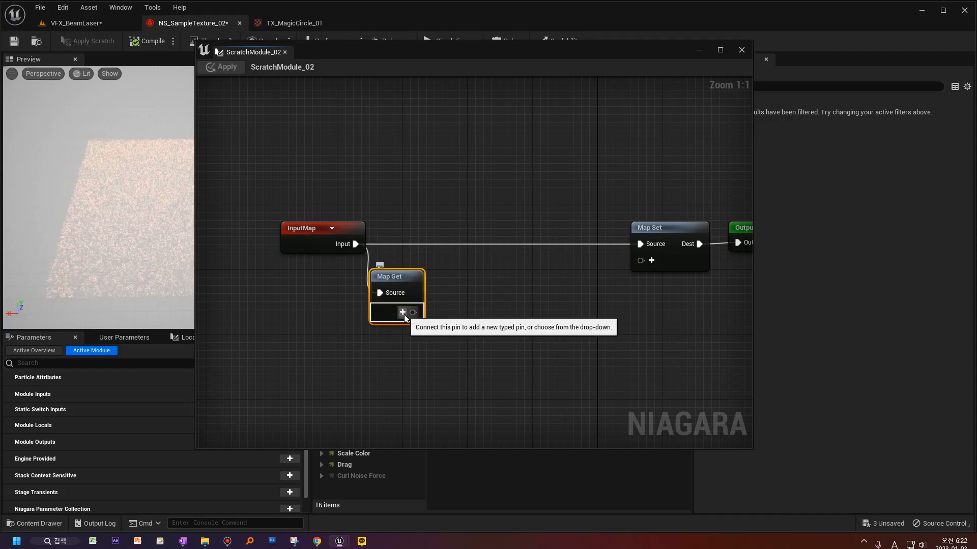
left_click(404, 314)
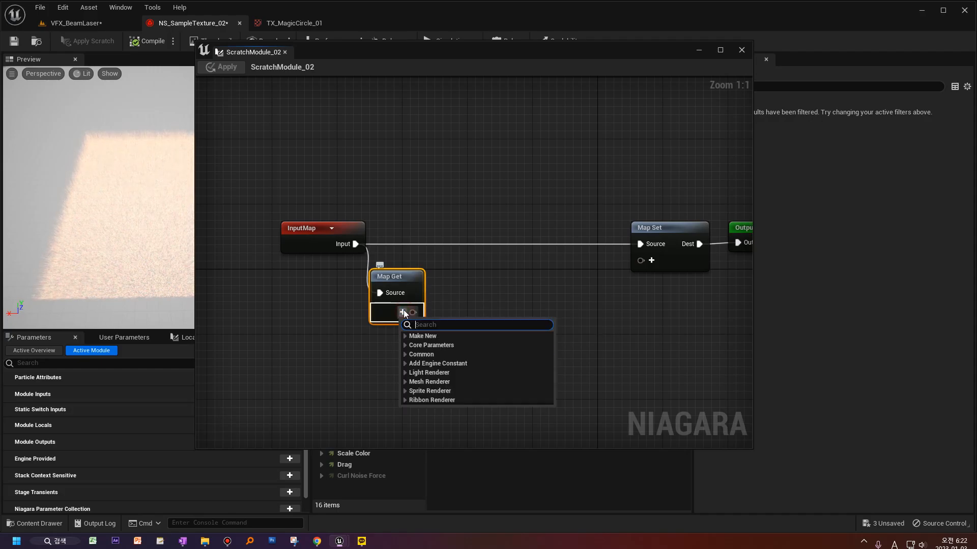
type("alpha")
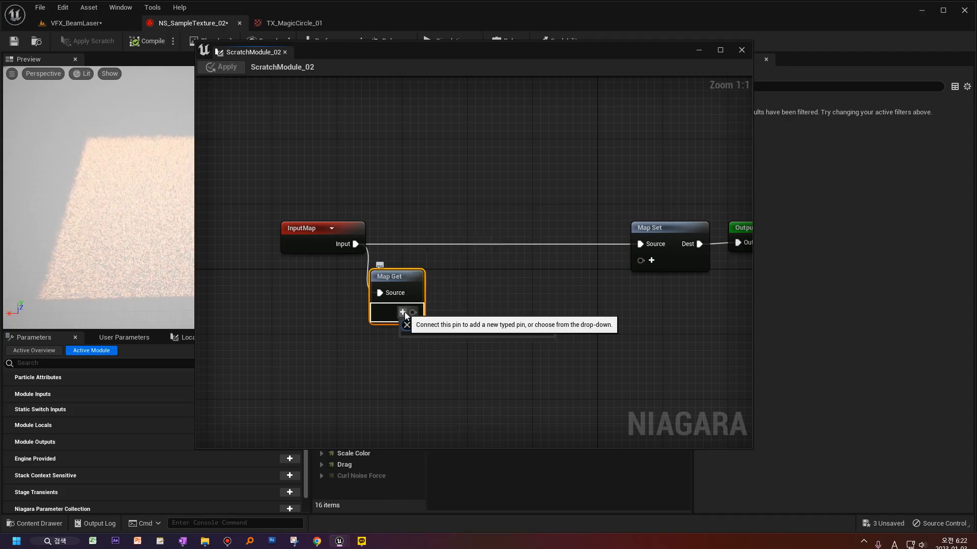
key("BackSpace")
key("BackSpace")
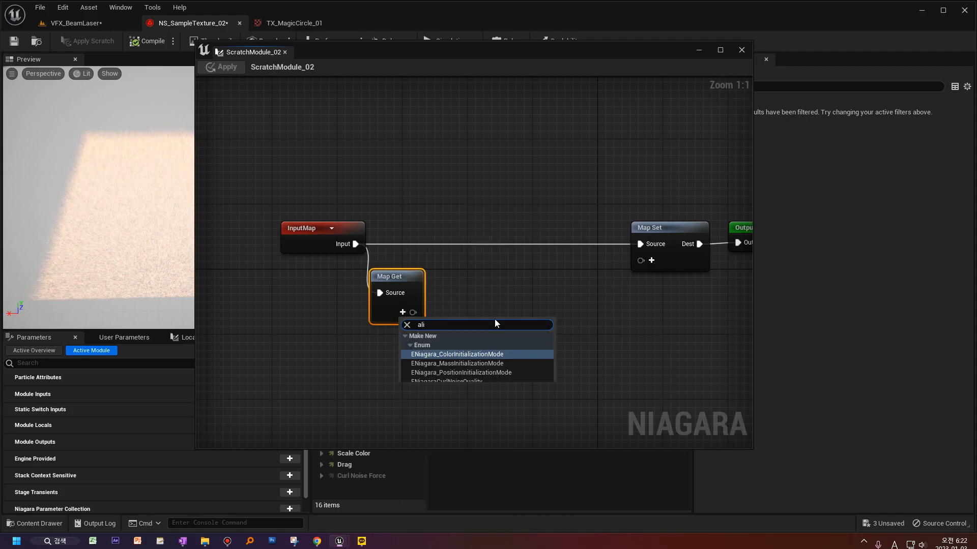
type("ve")
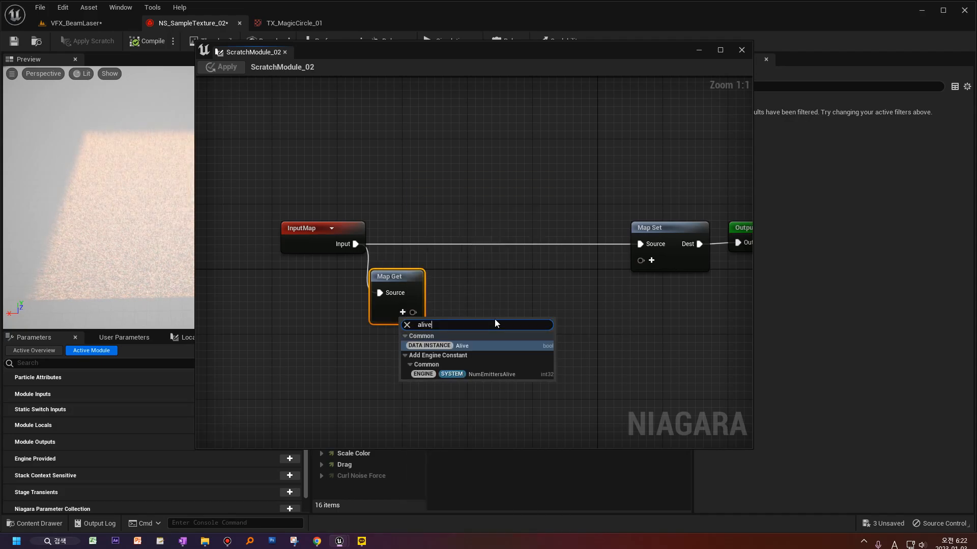
left_click(478, 346)
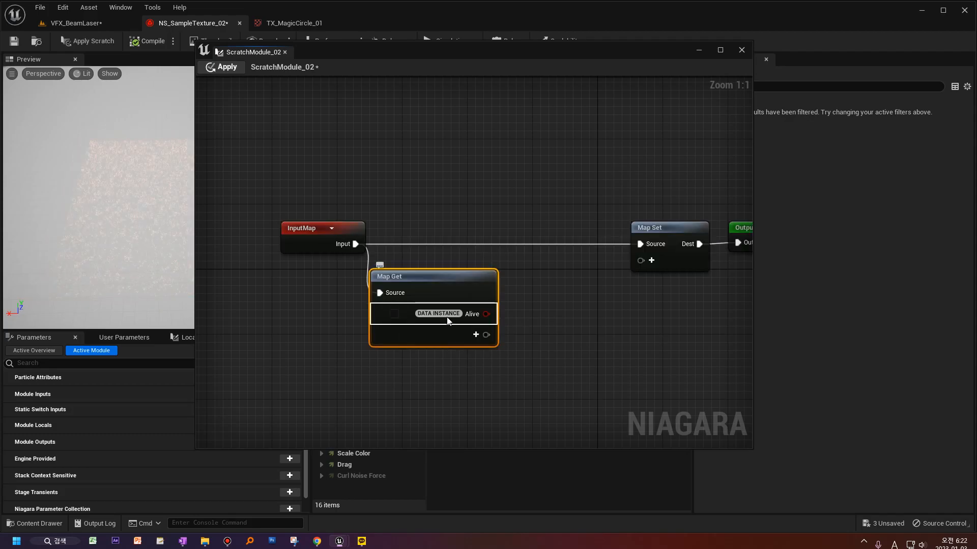
Add a new float module input named InputMask to the Map Get node.
left_click(476, 335)
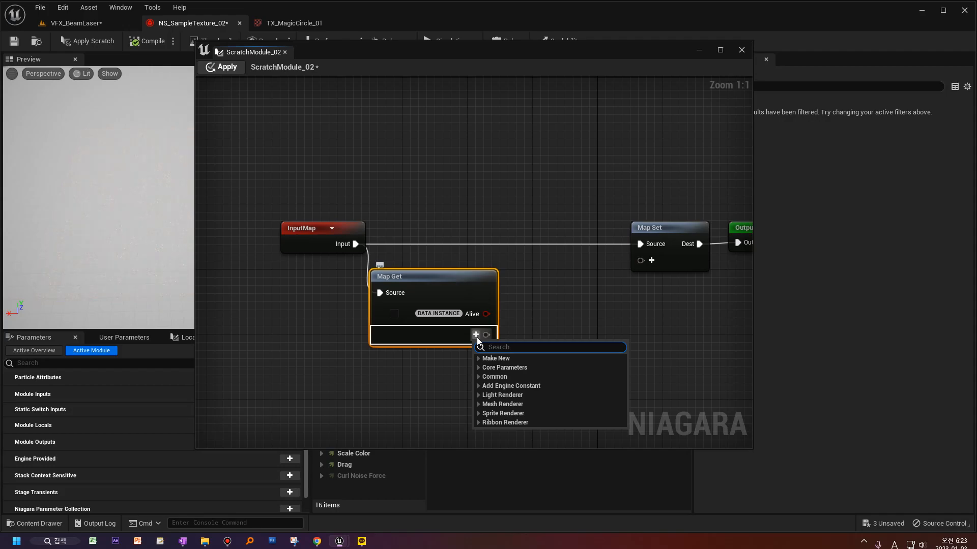
type("In")
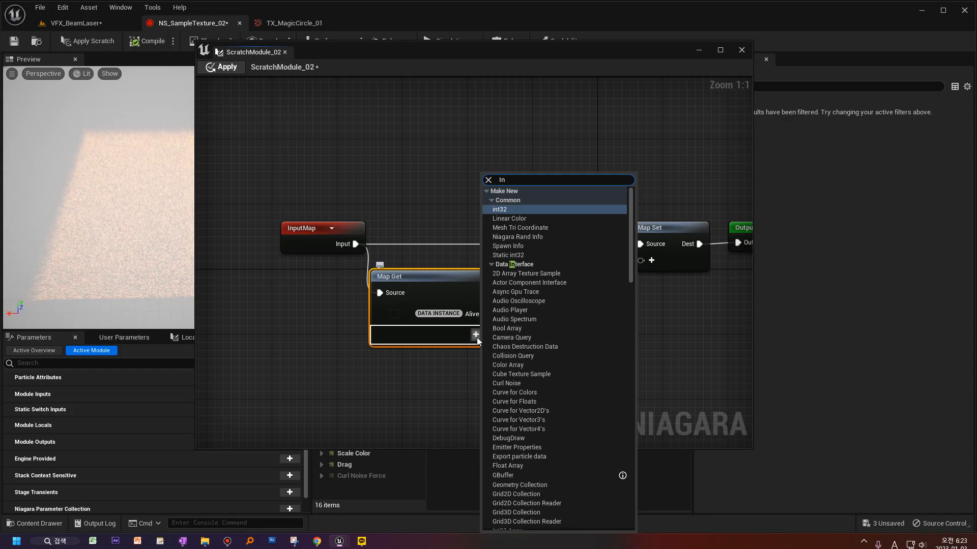
left_click(476, 335)
type("f")
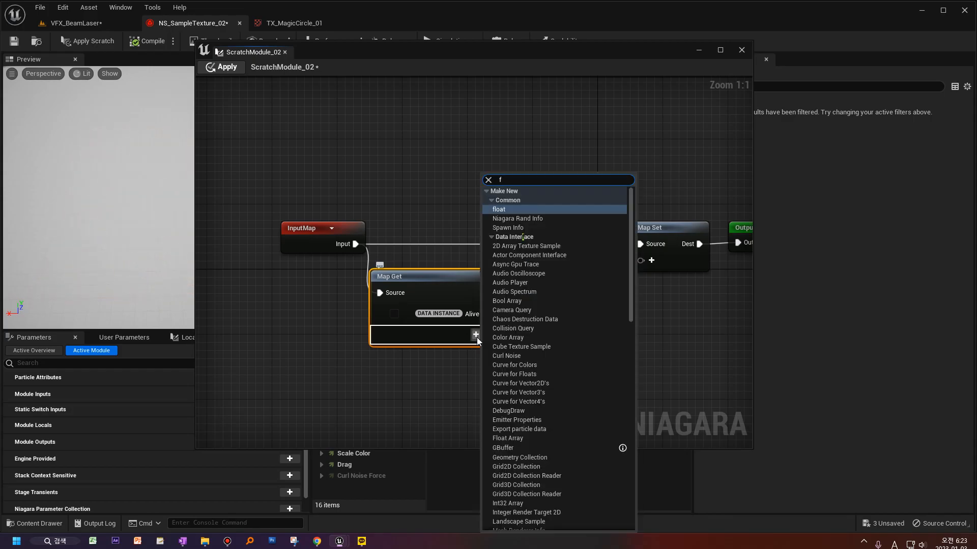
type("l")
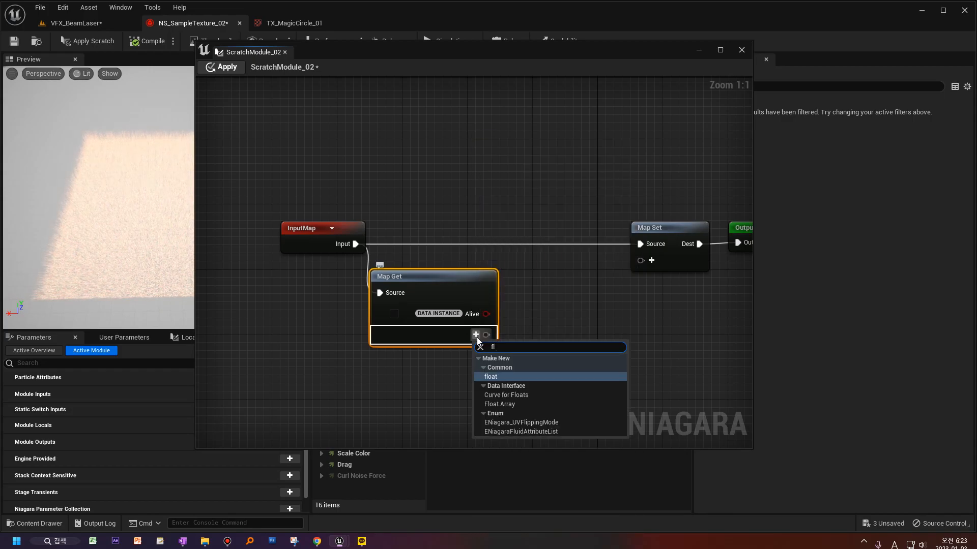
key("Return")
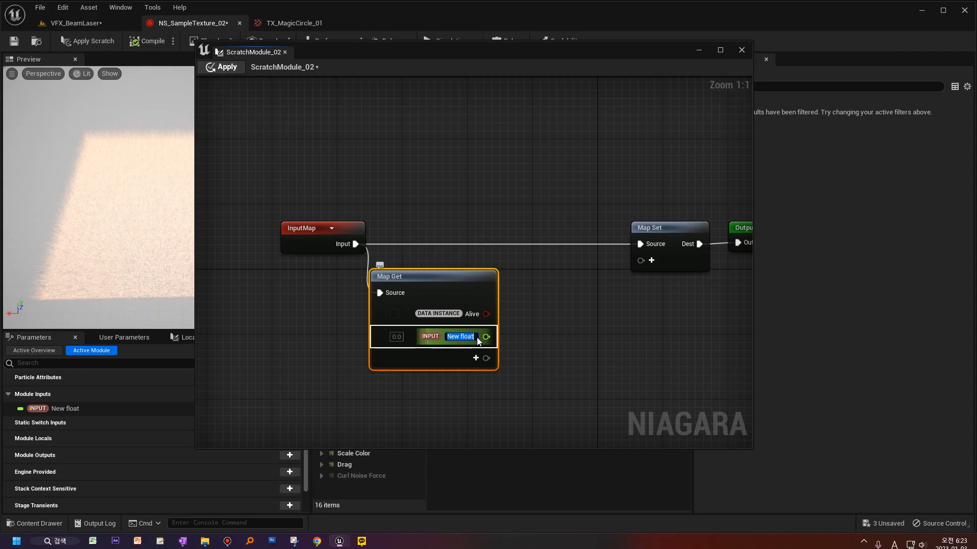
type("InputMask")
key("Return")
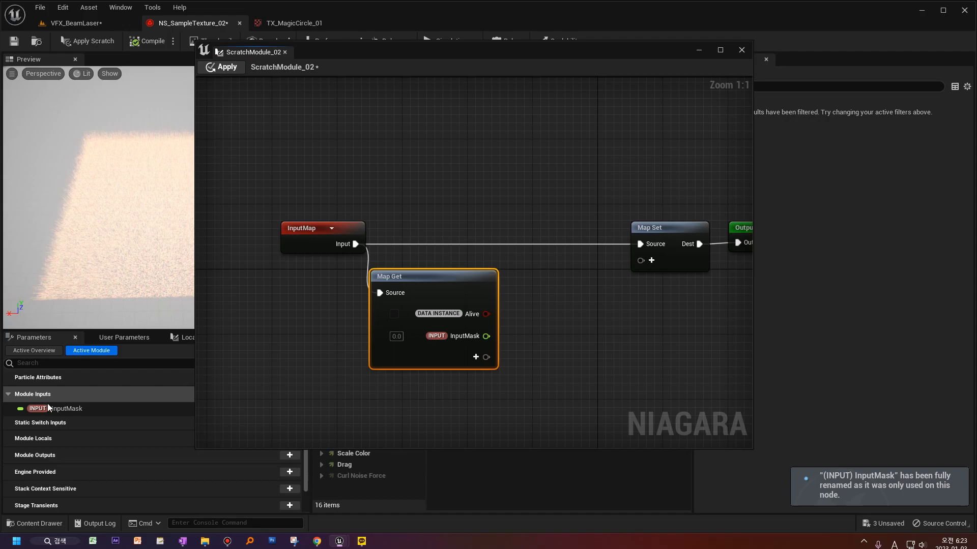
Duplicate the InputMask module input as Threshold and add it as a pin on the Map Get node.
left_click(68, 410)
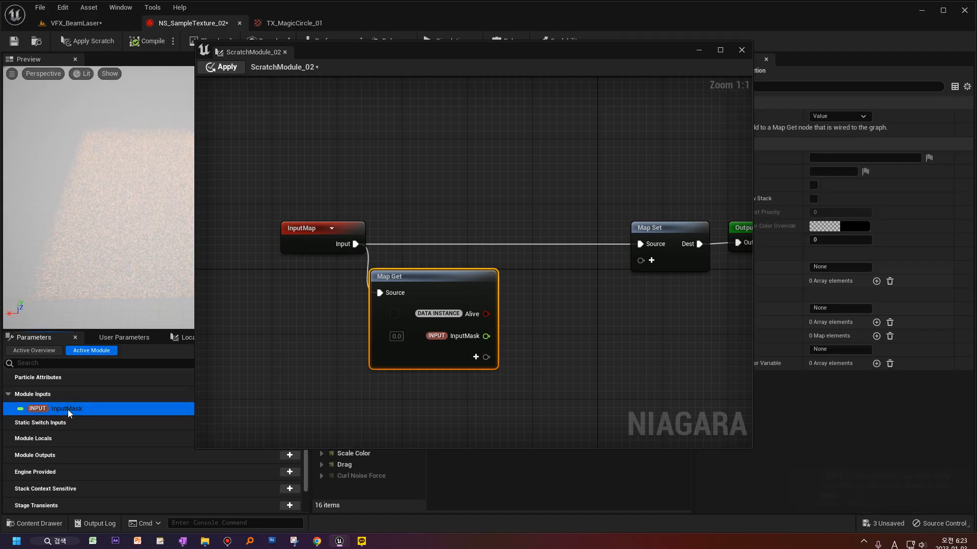
right_click(68, 410)
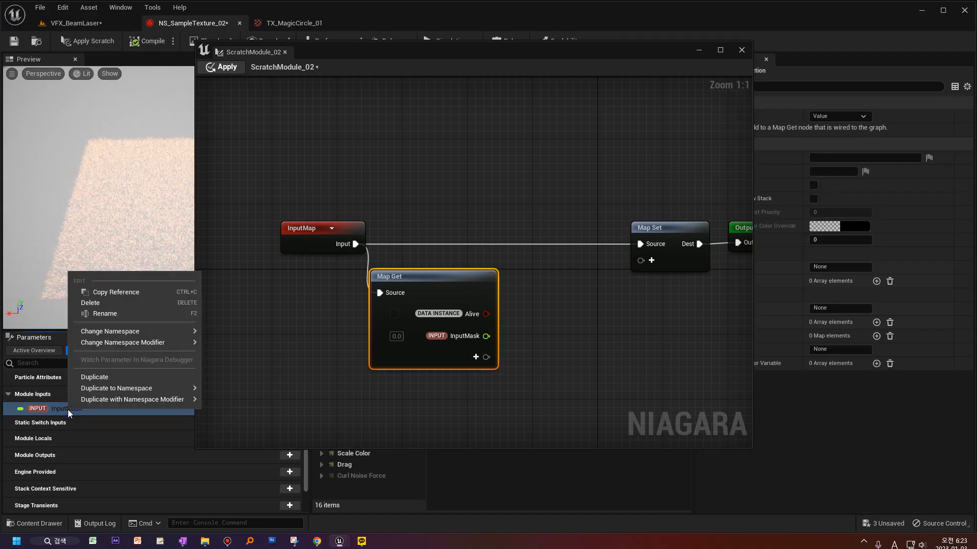
left_click(91, 378)
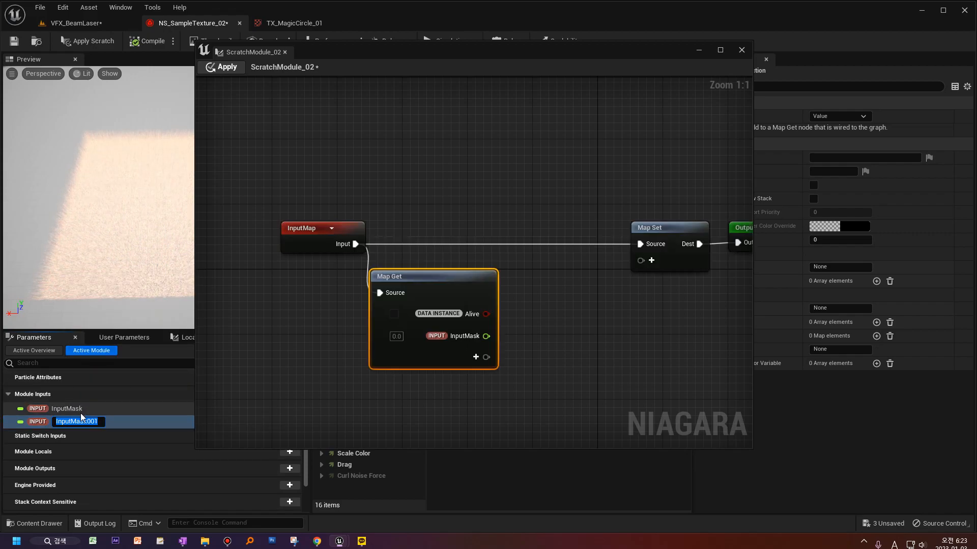
type("Thres")
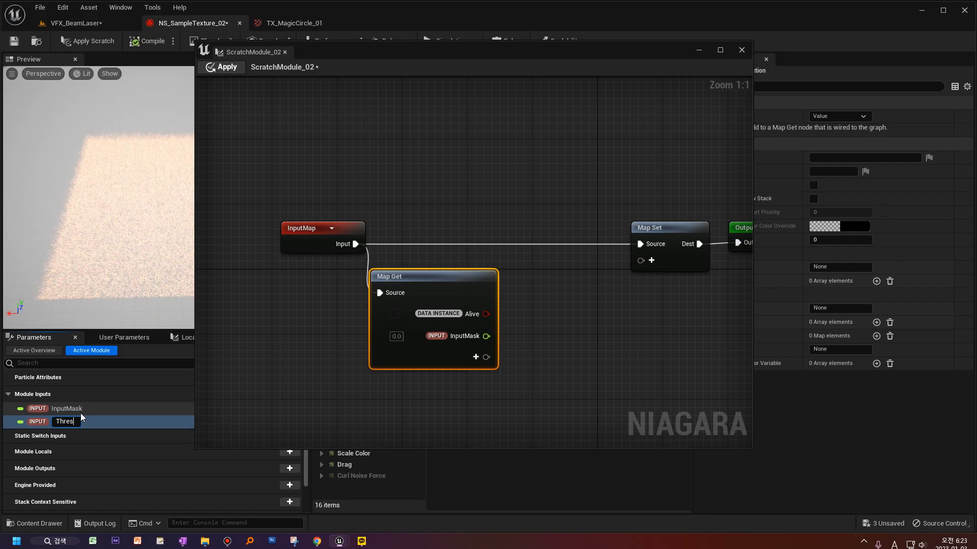
type("hold")
key("Return")
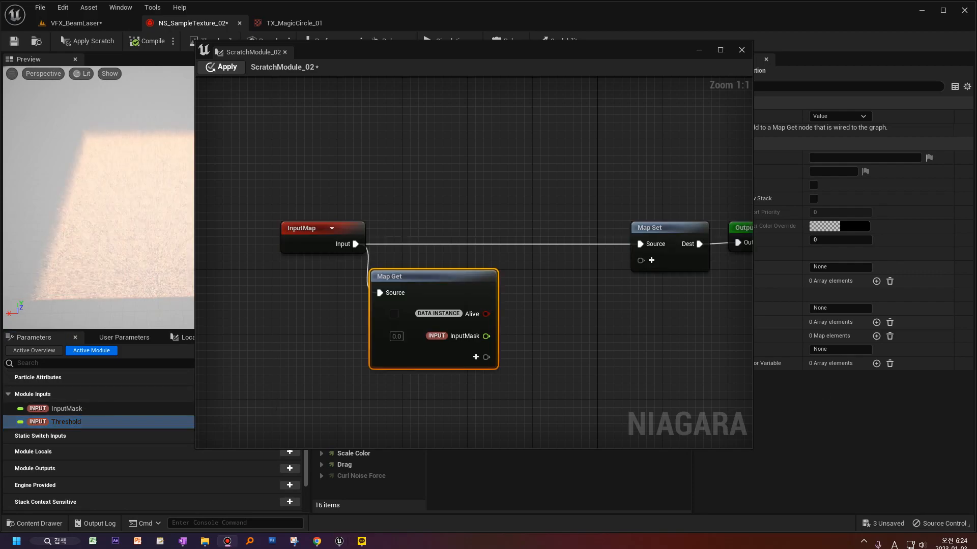
left_click_drag(63, 422, 480, 349)
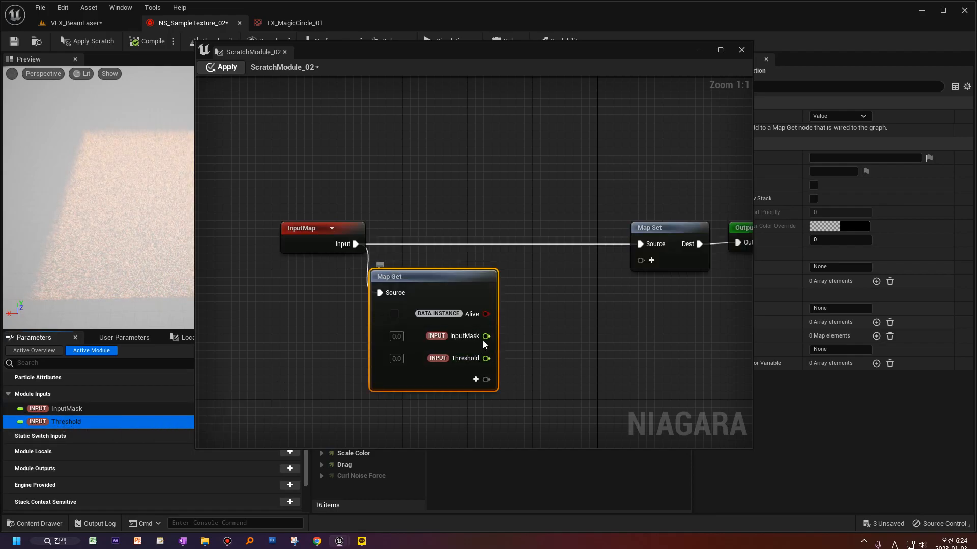
Add a Greater Than node fed by InputMask on its A input.
right_click_drag(575, 338, 513, 301)
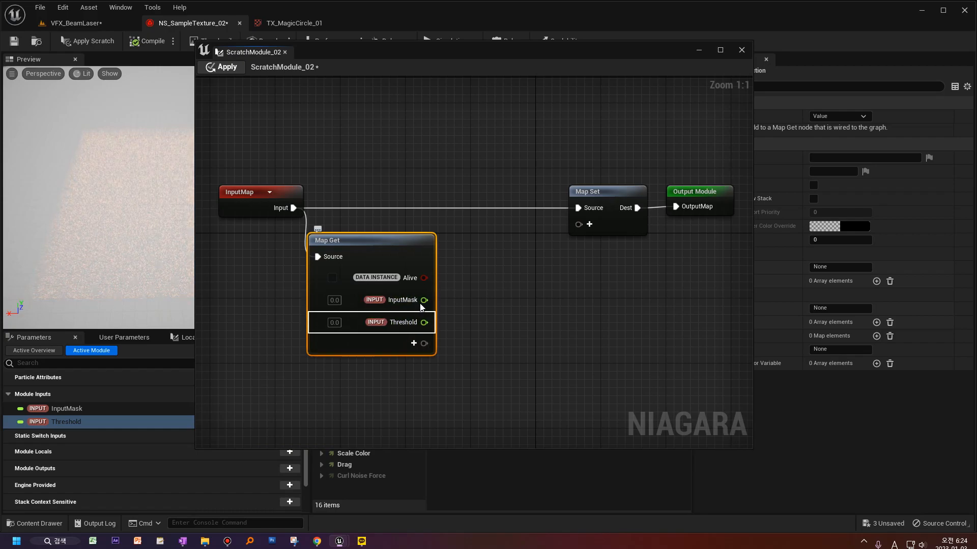
left_click_drag(433, 301, 469, 300)
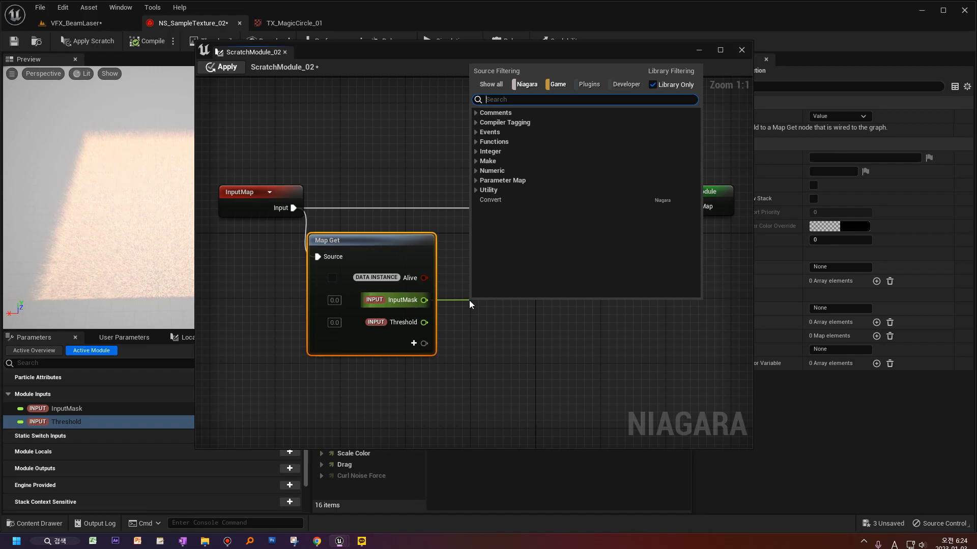
type("gr")
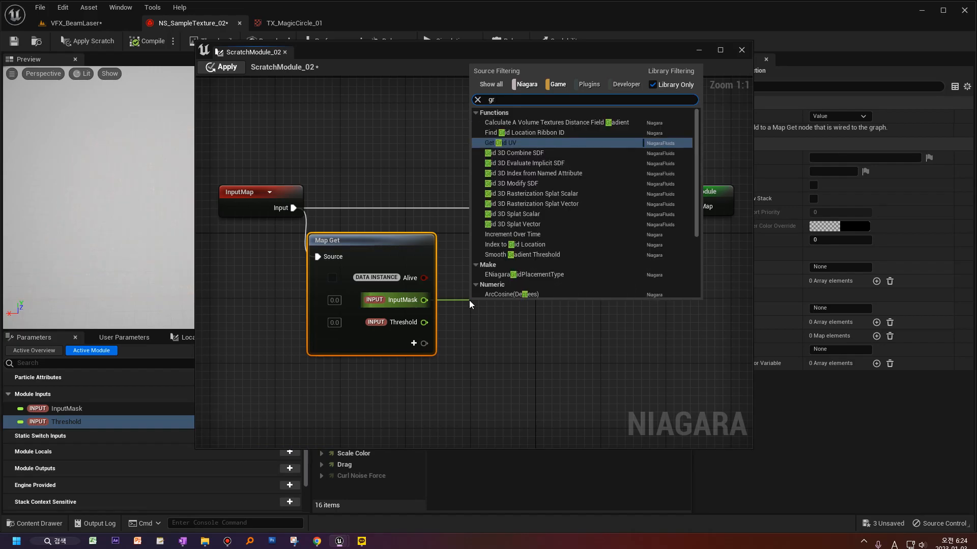
type("eater")
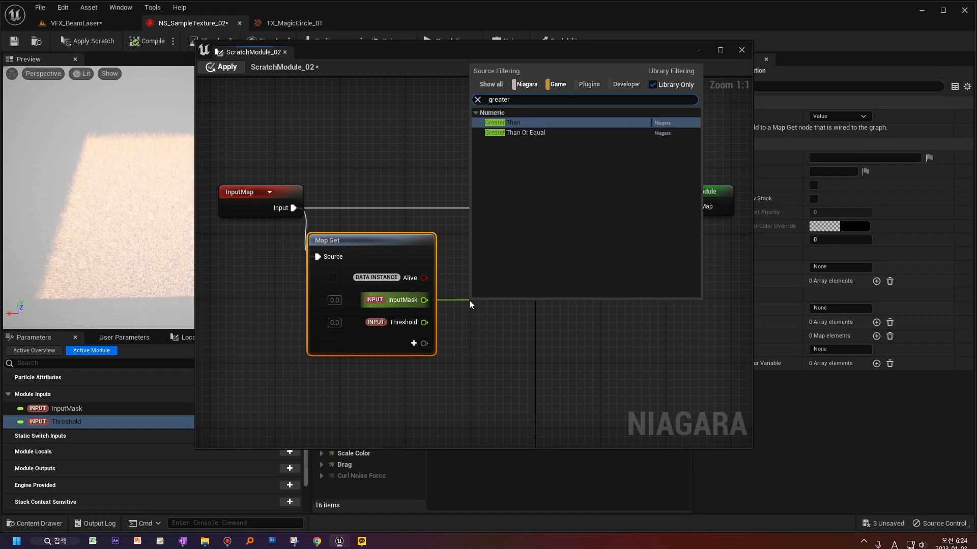
key("Return")
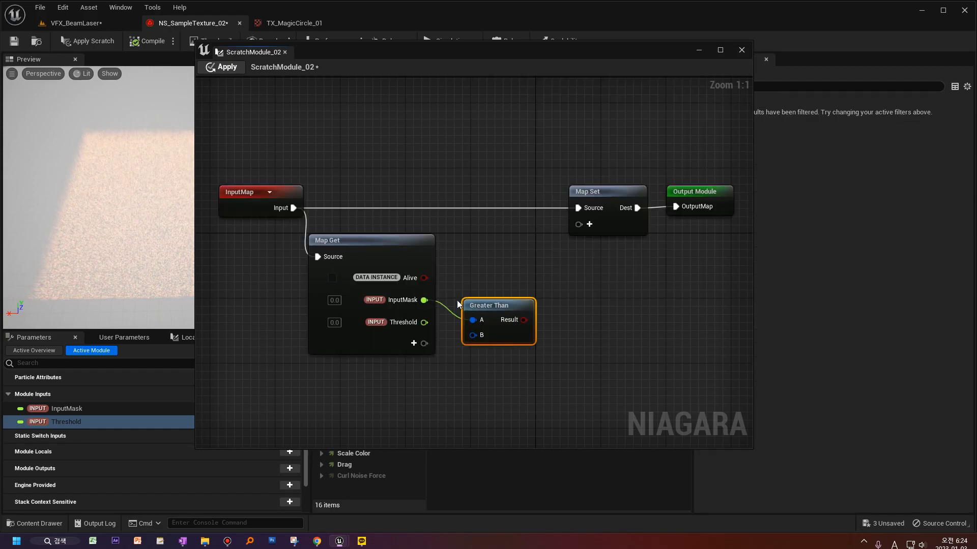
left_click_drag(424, 300, 468, 276)
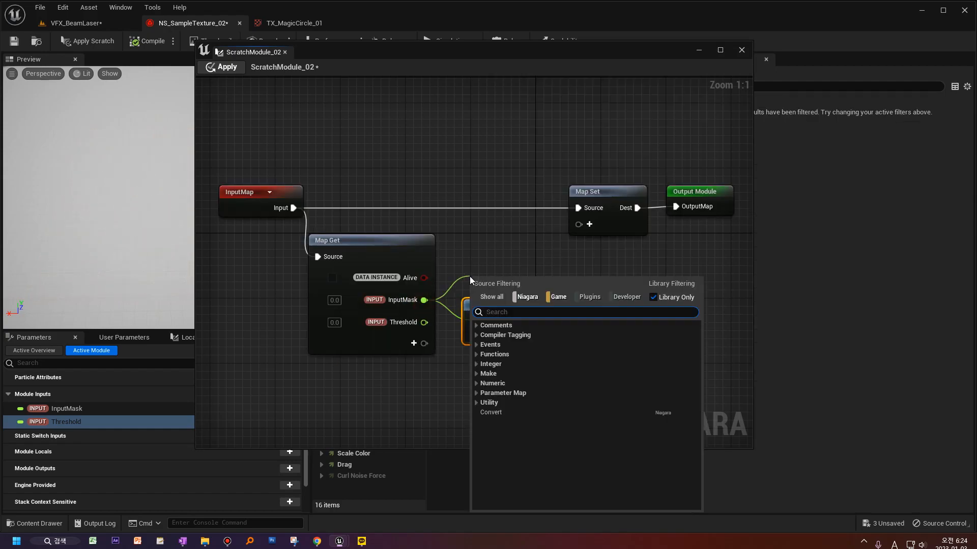
type("<")
key("BackSpace")
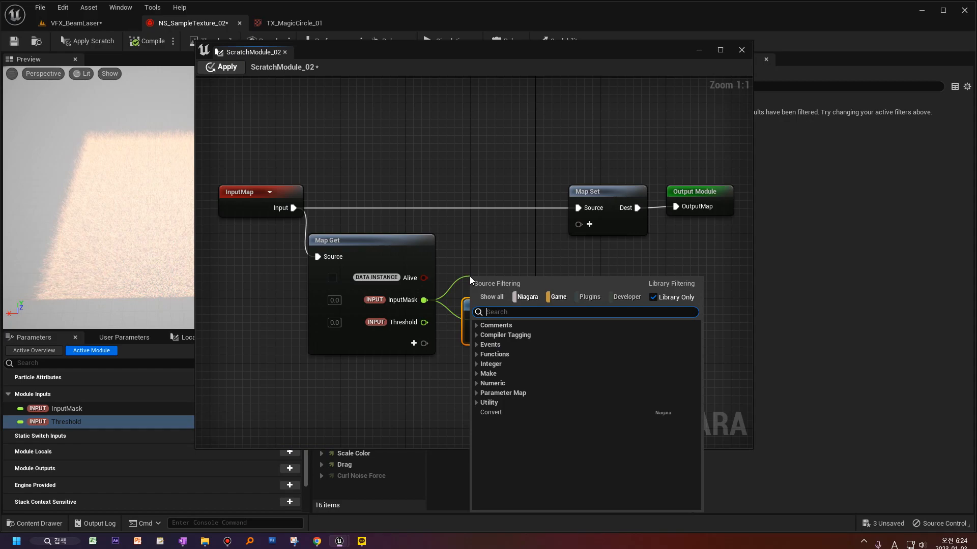
type(">")
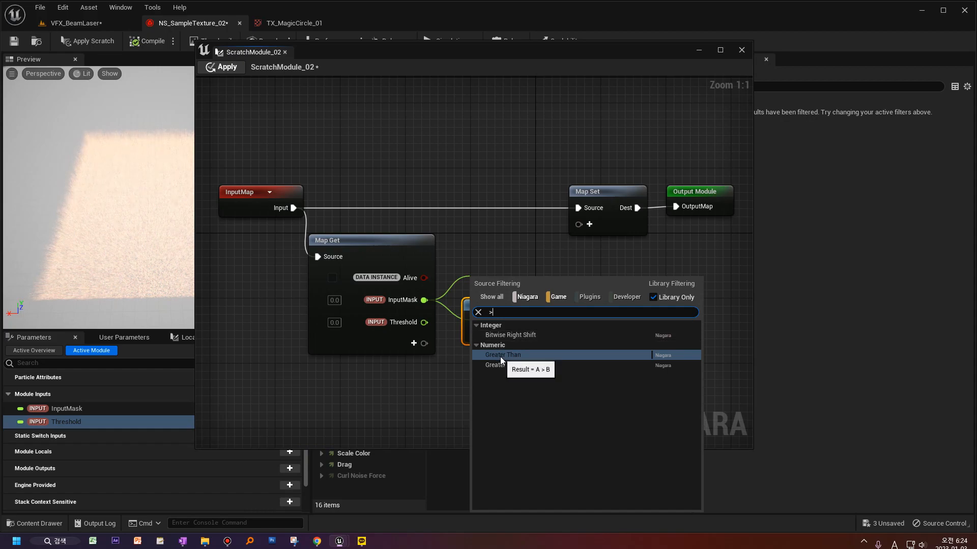
left_click(454, 368)
Wire Threshold into the Greater Than node's B input and its Result into the Selector of a new Select / If node.
left_click_drag(487, 308, 503, 291)
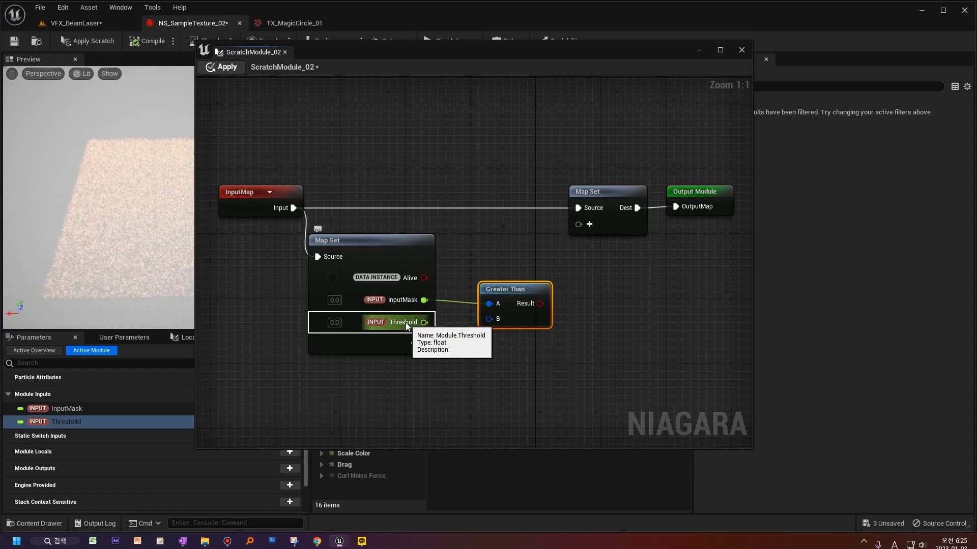
left_click_drag(423, 322, 493, 321)
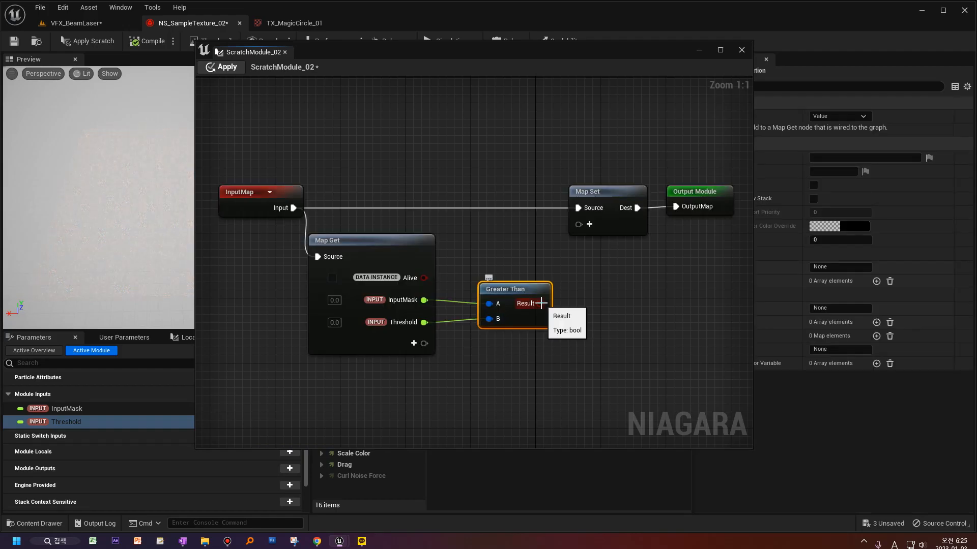
left_click_drag(514, 289, 565, 334)
type("if")
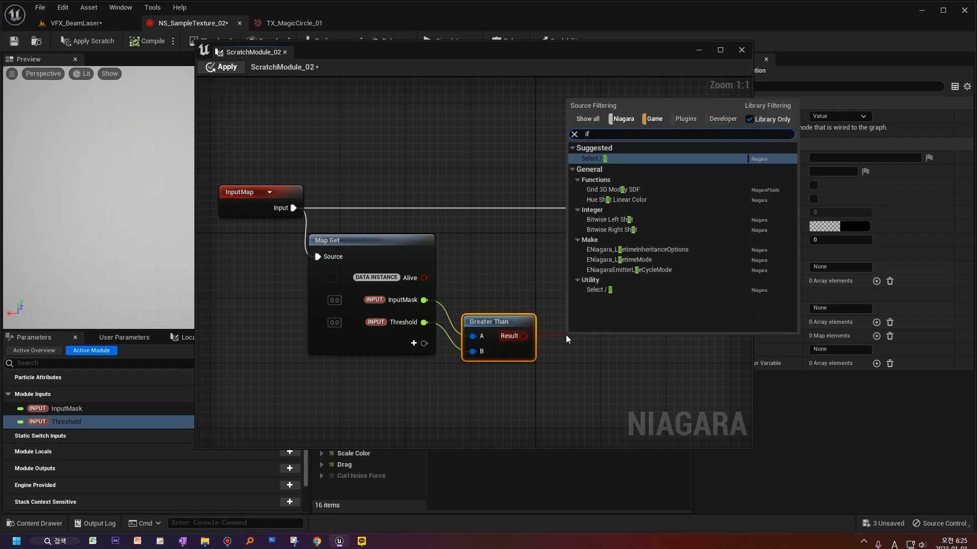
left_click(593, 159)
left_click_drag(602, 294, 596, 266)
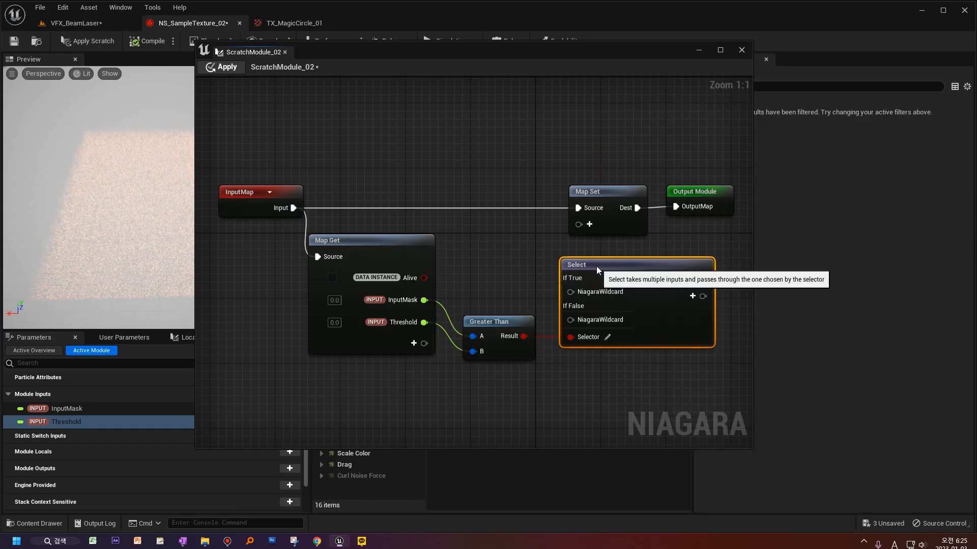
Connect Alive from Map Get to the If True input of the Select node and align the node beneath Map Set.
left_click(488, 327)
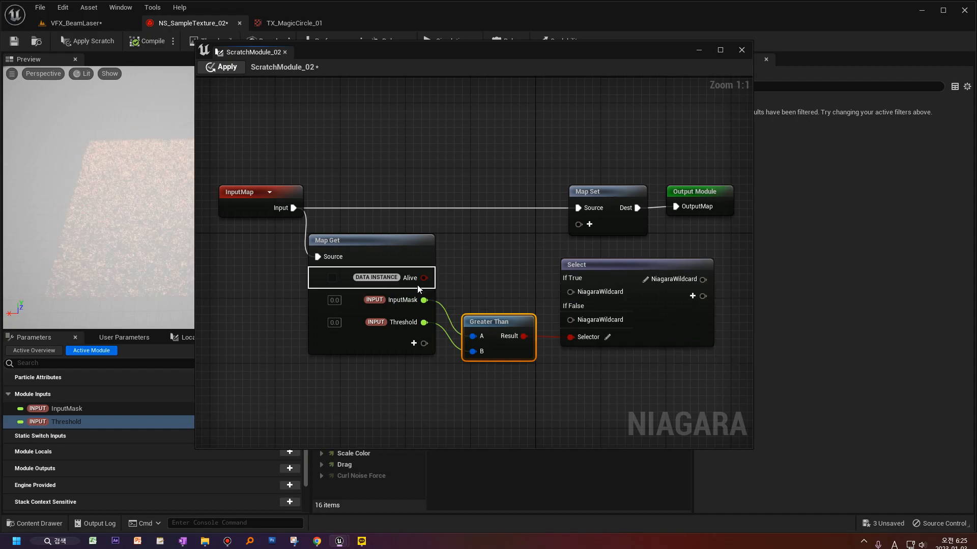
left_click_drag(424, 277, 606, 258)
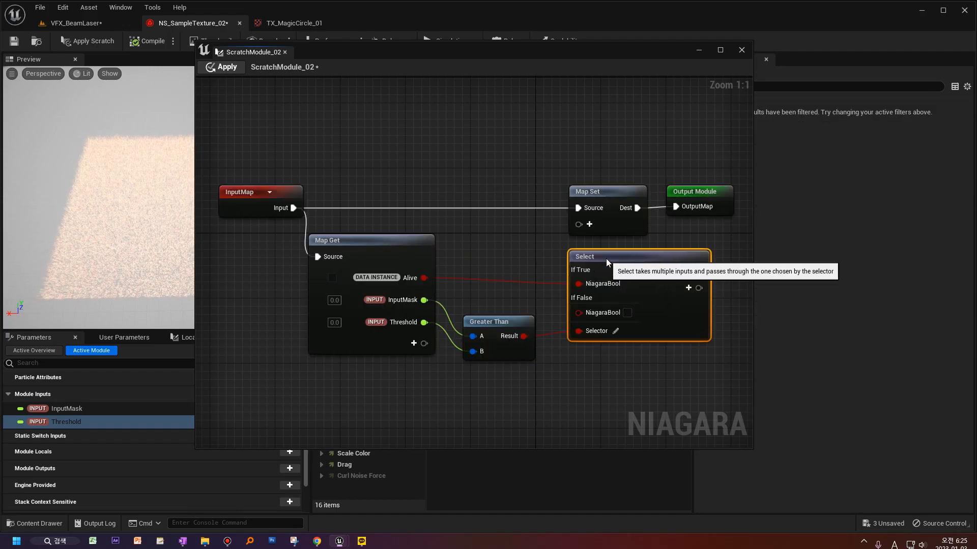
right_click_drag(639, 336, 582, 357)
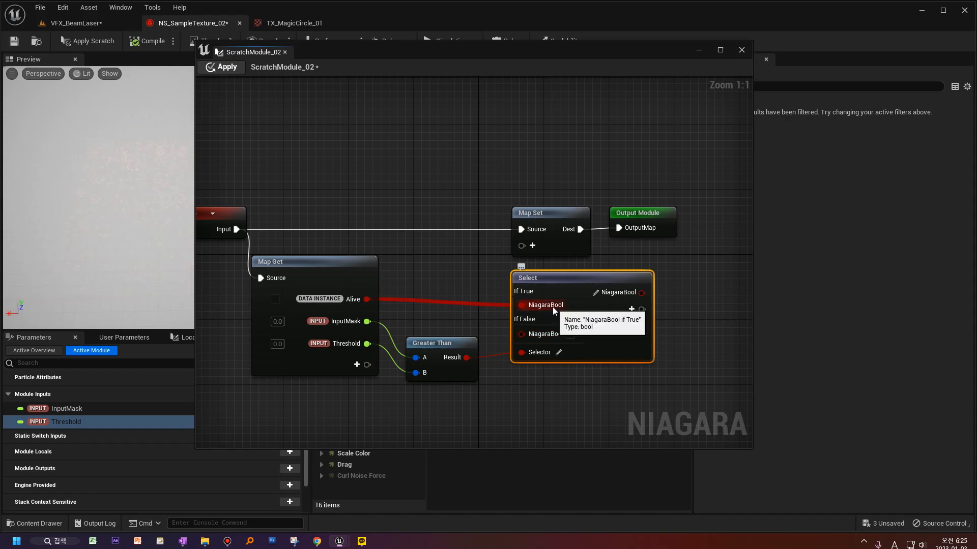
Shift the Map Set node clear of the Select node and add the Data Instance Alive parameter to it as an input pin.
right_click_drag(640, 296, 605, 319)
left_click_drag(526, 251, 583, 232)
left_click(545, 265)
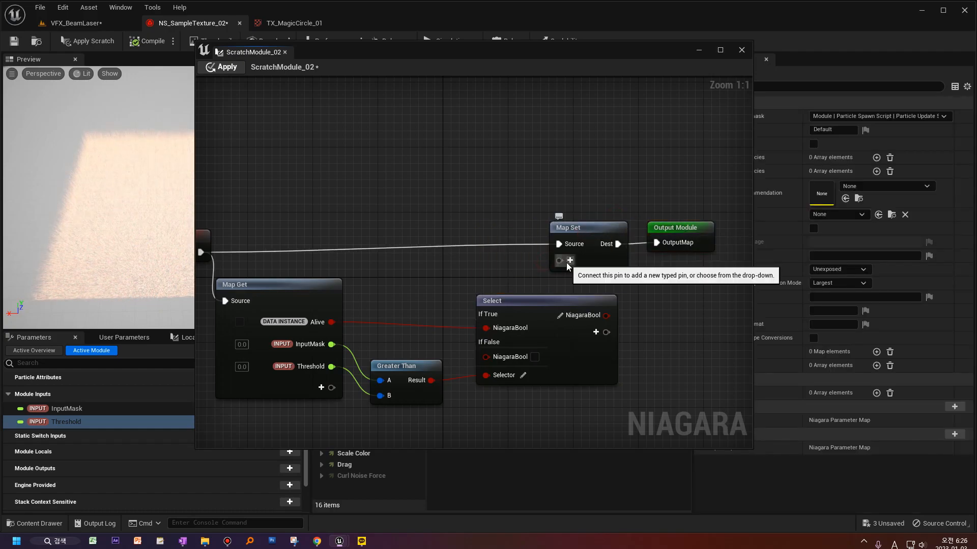
left_click(568, 262)
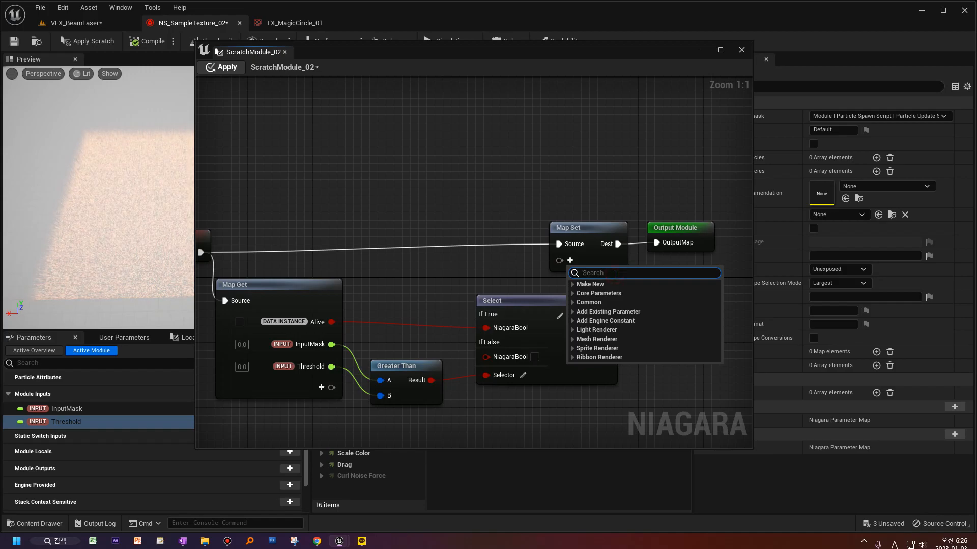
type("ali")
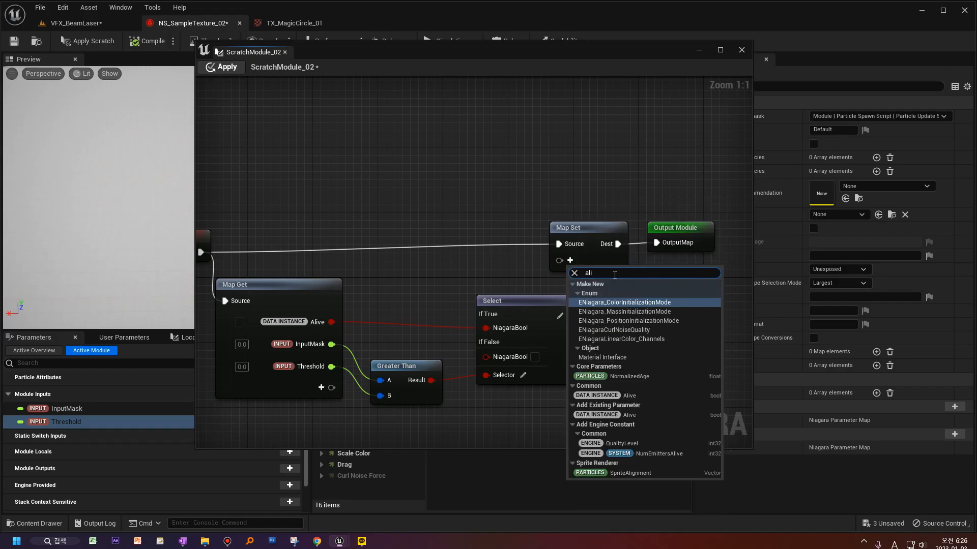
type("ve")
left_click(636, 295)
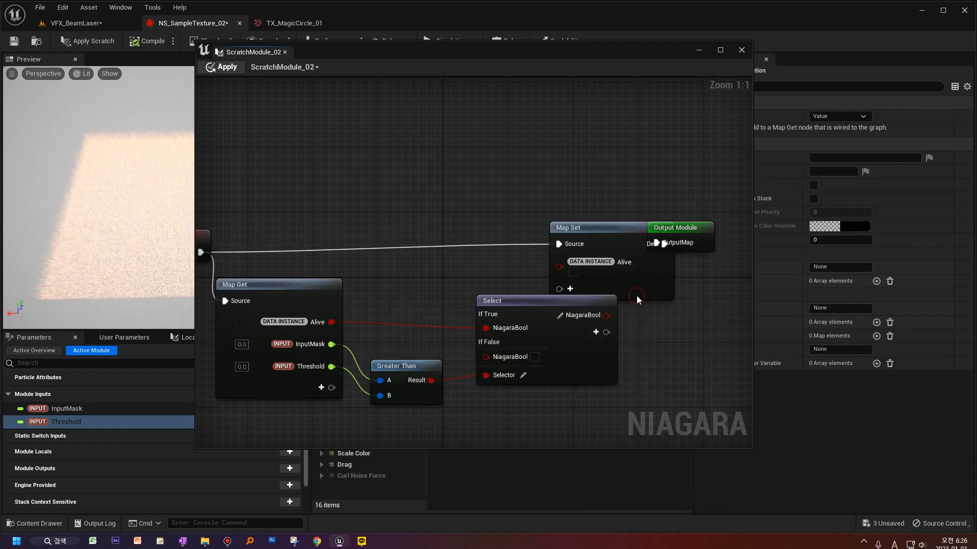
Connect the Select node's output to Alive on Map Set and space Map Set and Output Module apart so they no longer overlap.
left_click_drag(606, 315, 556, 268)
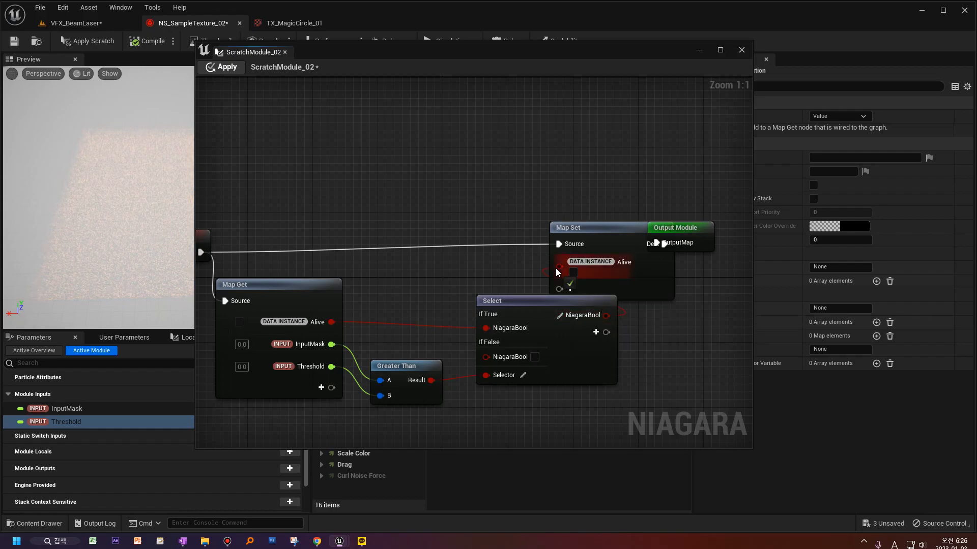
left_click_drag(584, 236, 560, 212)
left_click_drag(684, 228, 725, 203)
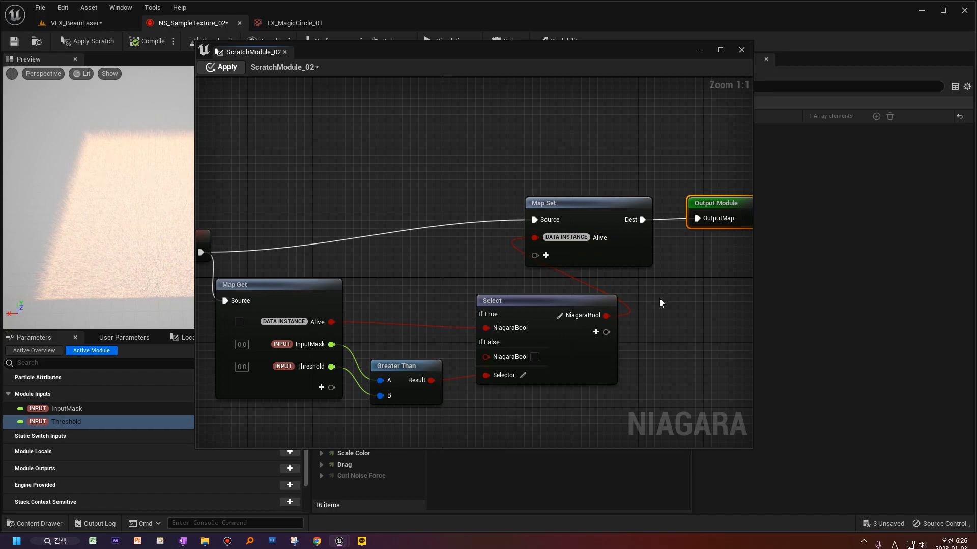
Save NS_SampleTexture_02 and apply the changes made to the ScratchModule_02 script.
right_click_drag(664, 306, 655, 310)
left_click(14, 41)
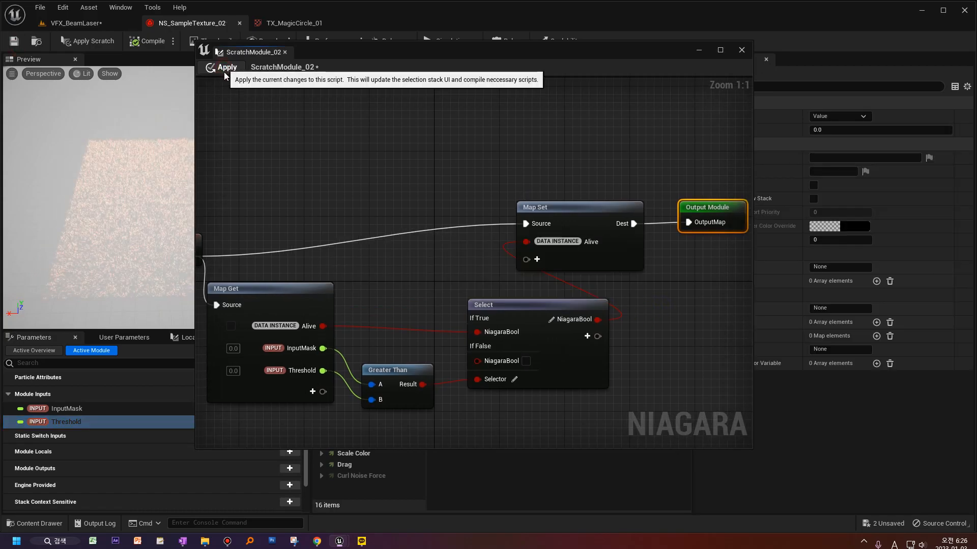
left_click(225, 68)
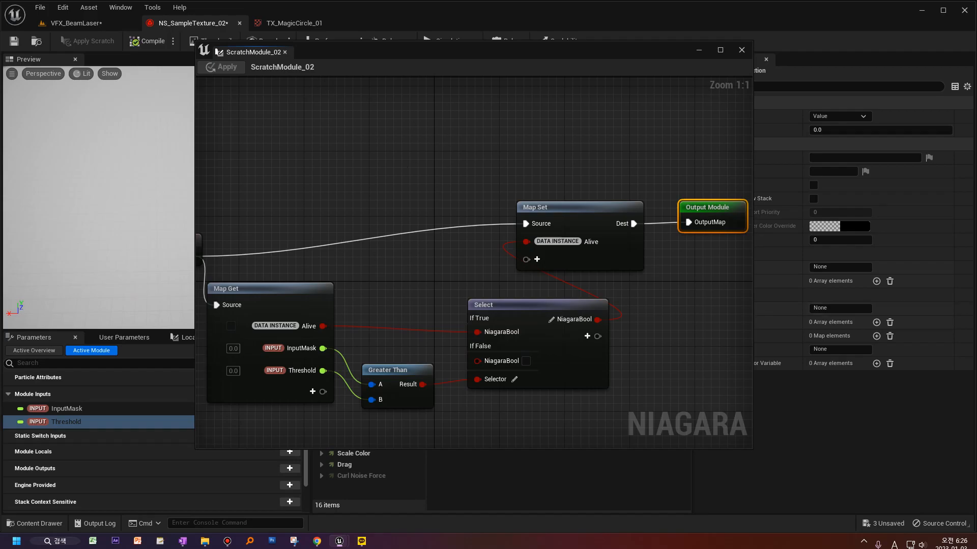
Dock the ScratchModule_02 graph beside the System Overview and rename the local module to Kill_SampleTextureMask.
left_click_drag(242, 55, 455, 66)
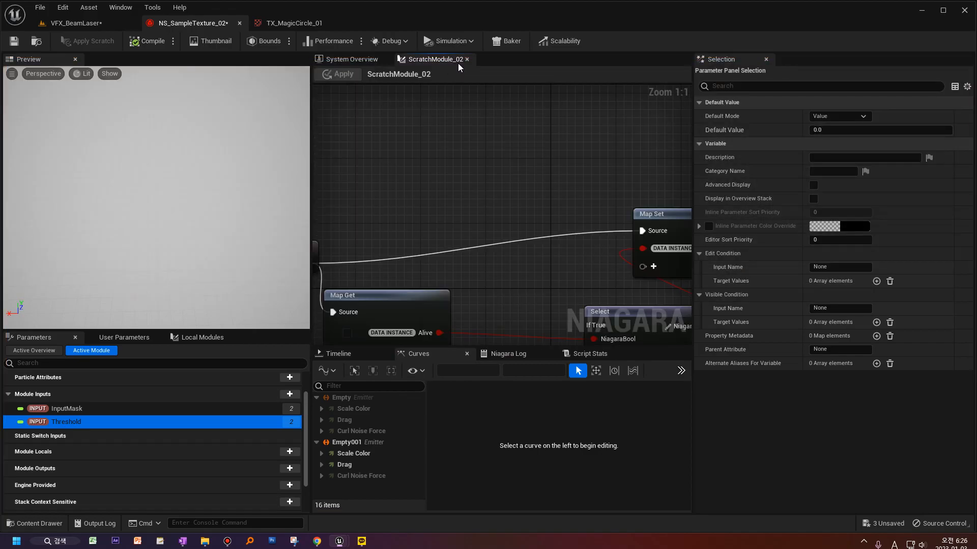
left_click(391, 78)
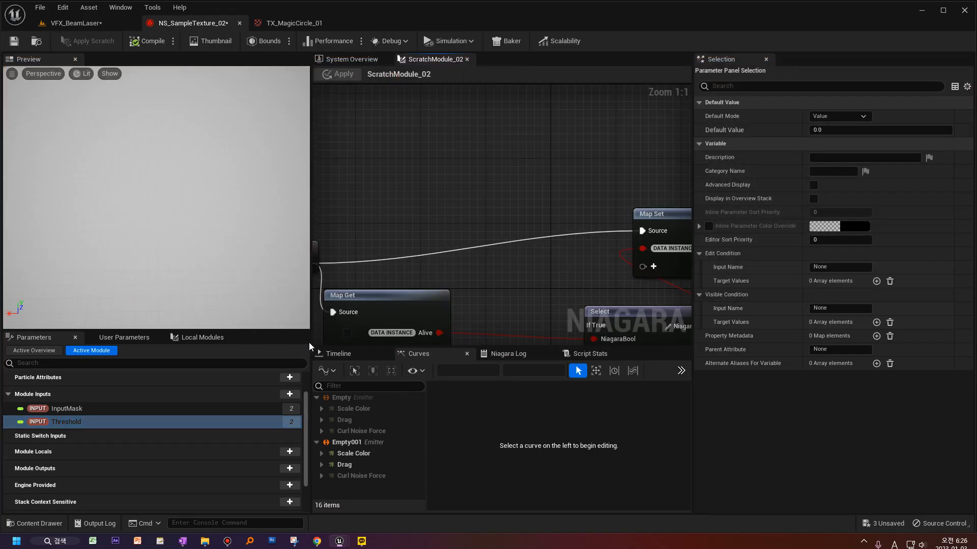
scroll(161, 459, "up", 2)
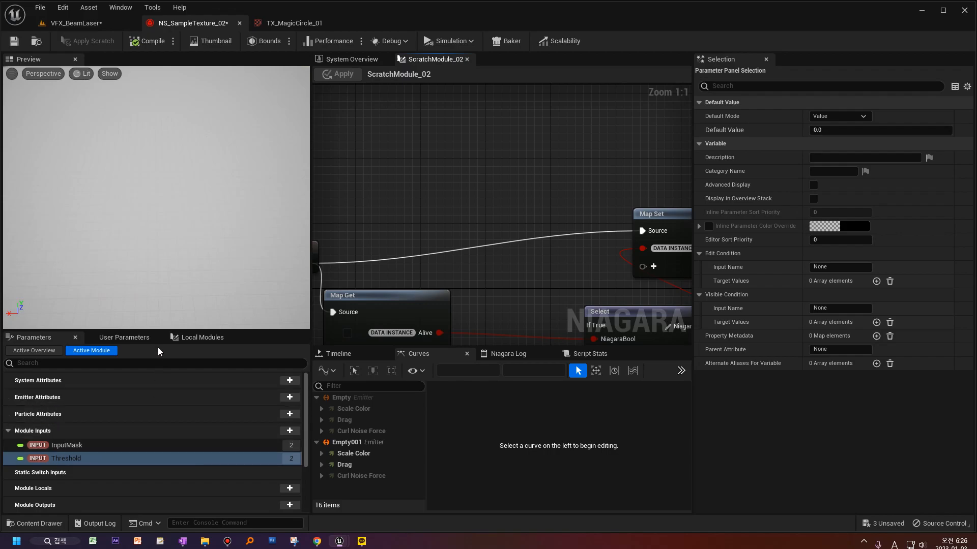
left_click(199, 338)
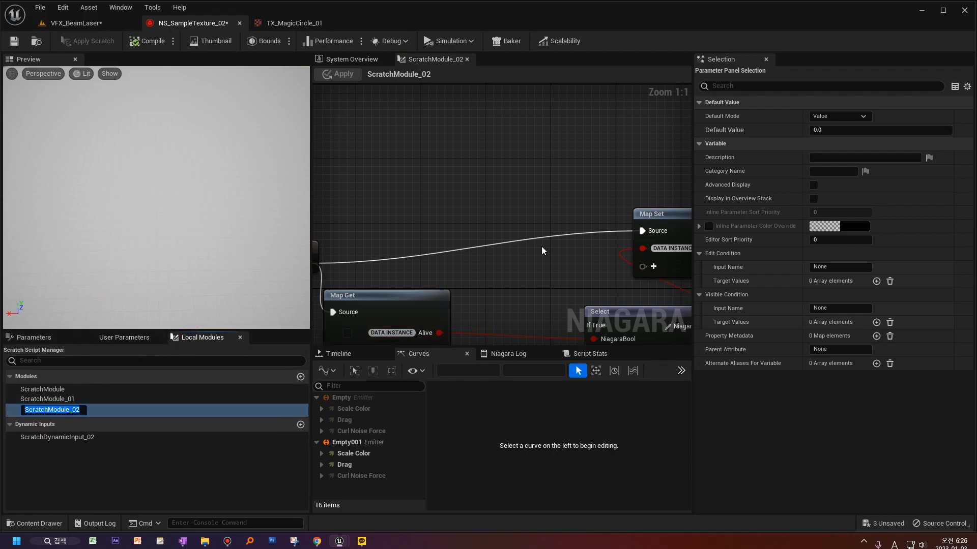
type("Kill_SampleTexture")
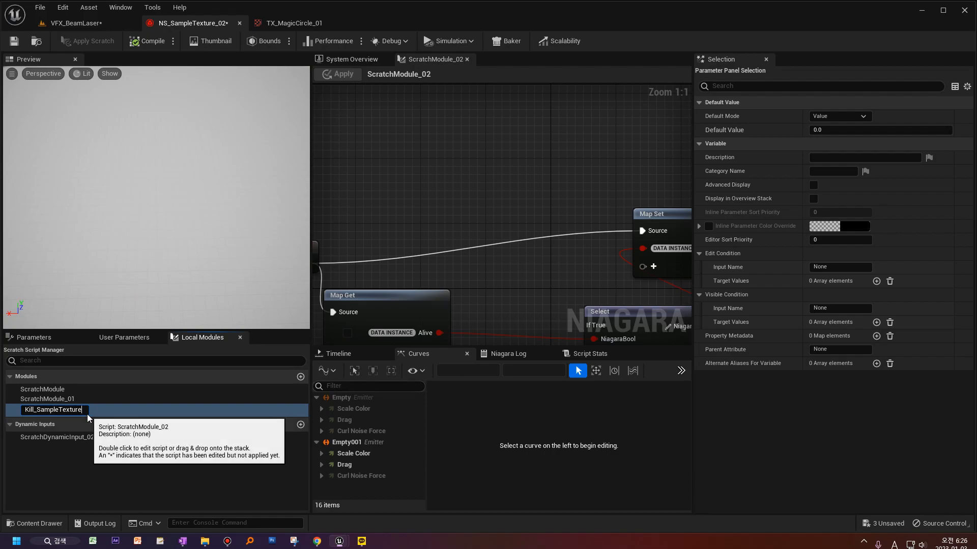
type("sk")
key("Return")
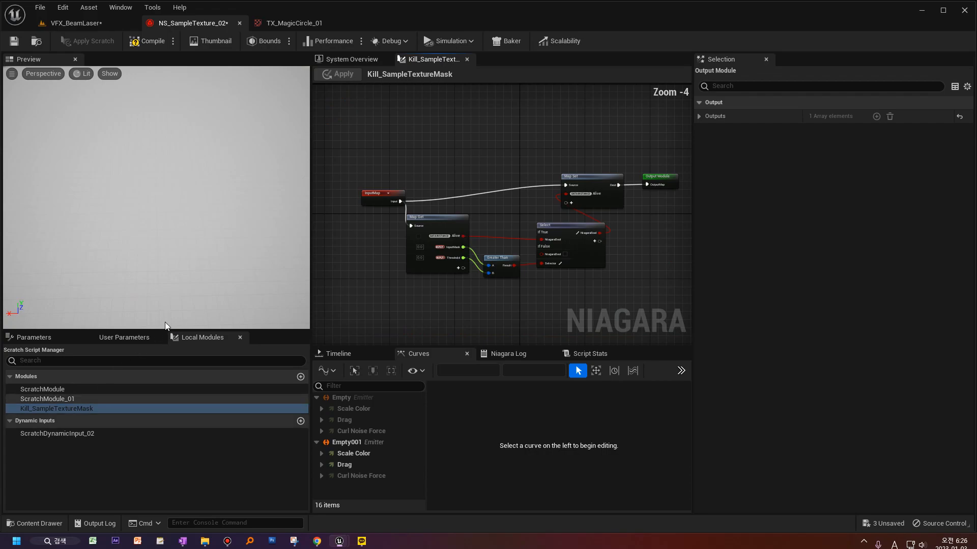
Delete the Kill Particles module from Empty001's Particle Update and move Kill Sample Texture Mask directly beneath Drag.
left_click(347, 63)
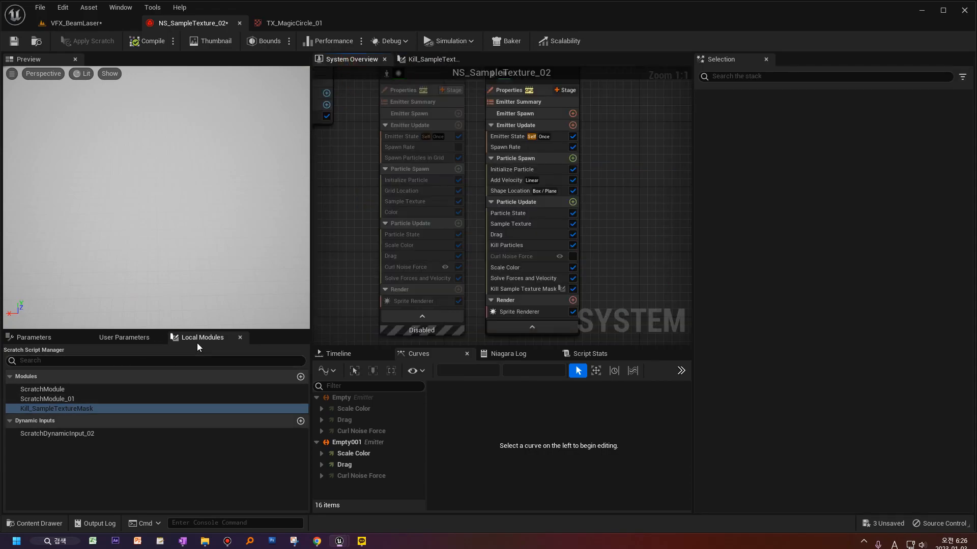
left_click(34, 337)
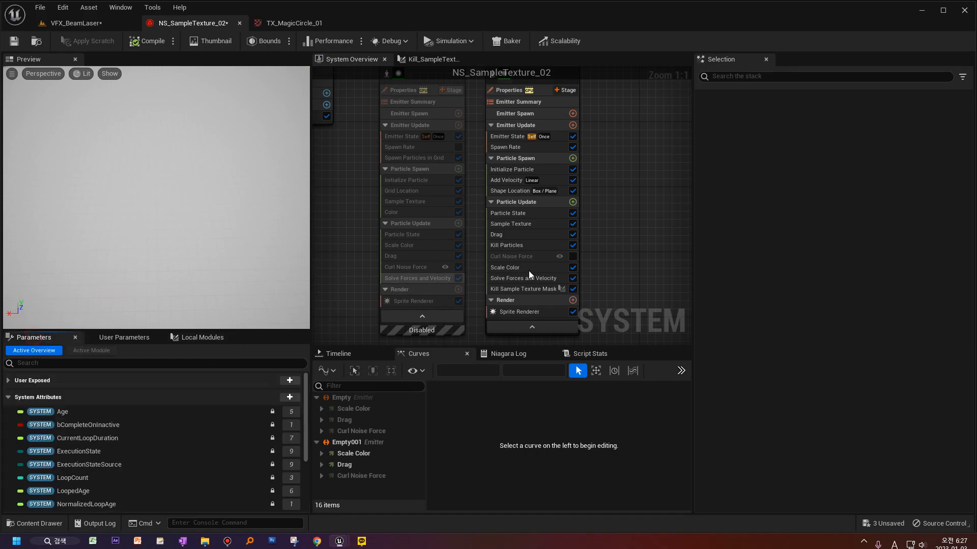
mouse_move(632, 240)
right_mouse_down()
mouse_move(632, 280)
mouse_move(632, 255)
right_mouse_up()
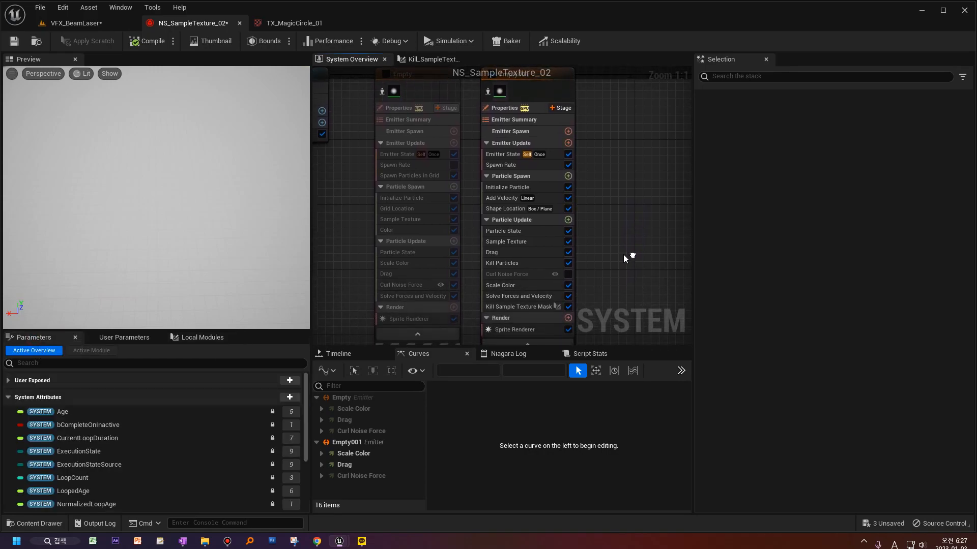
left_click(521, 266)
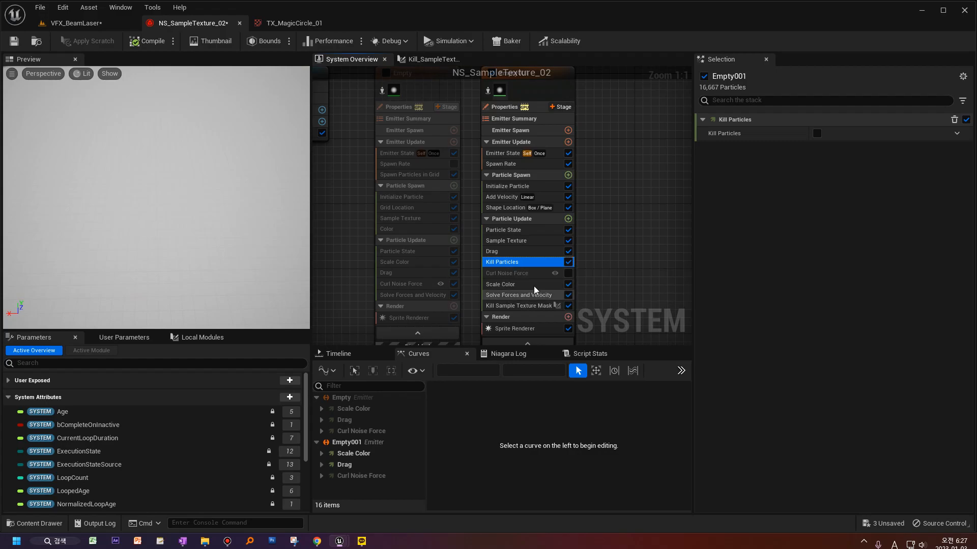
key("Delete")
left_click_drag(512, 298, 505, 260)
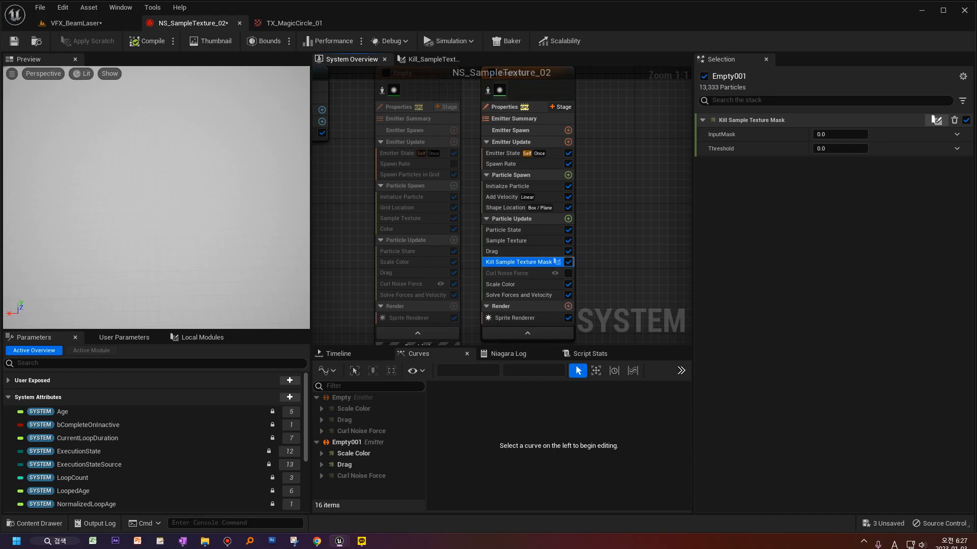
left_click(515, 262)
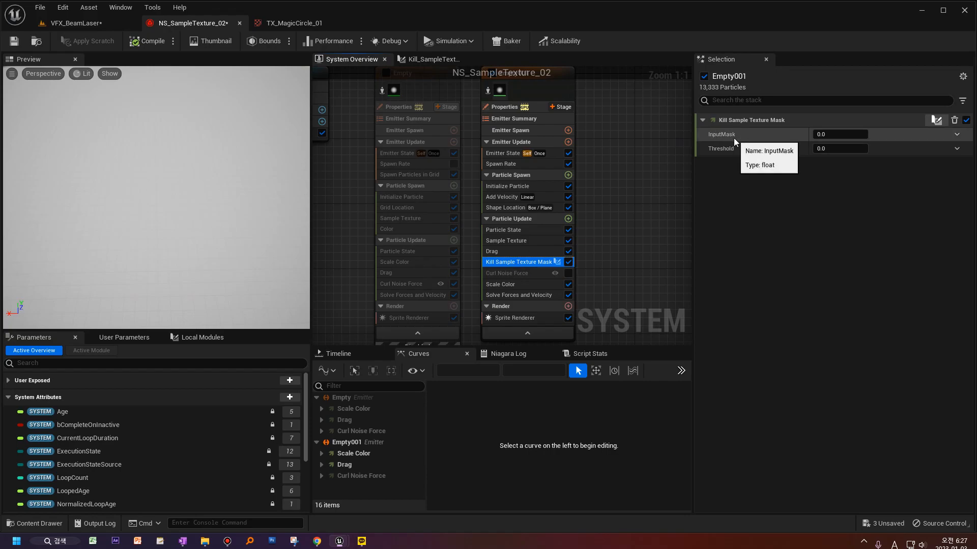
Inspect the Sample Texture module in Particle Update and its TX_MagicCircle_01 source texture.
left_click(505, 241)
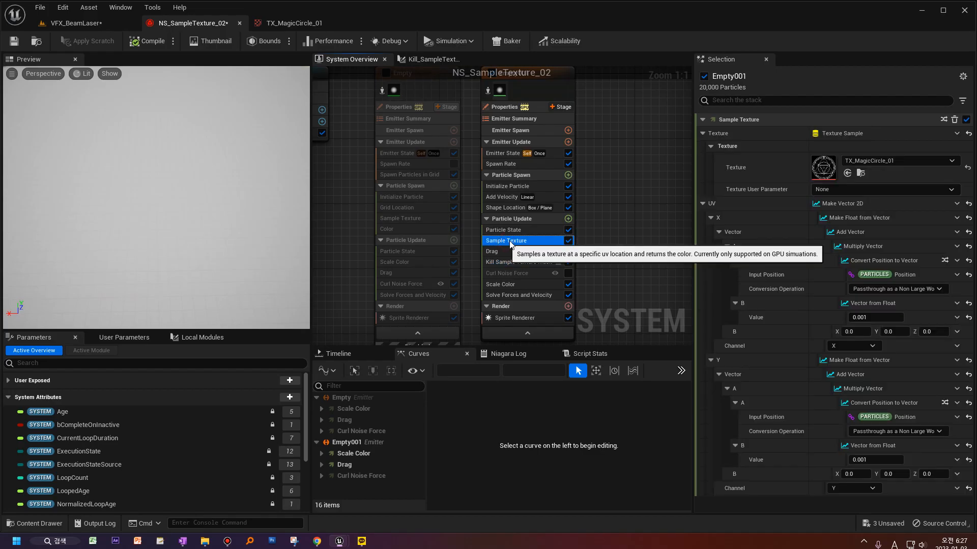
double_click(820, 173)
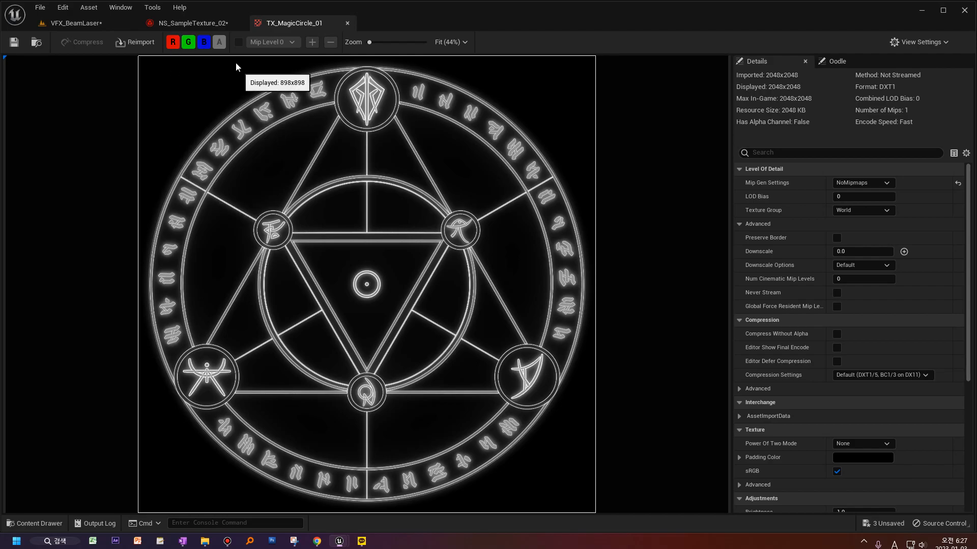
left_click(208, 23)
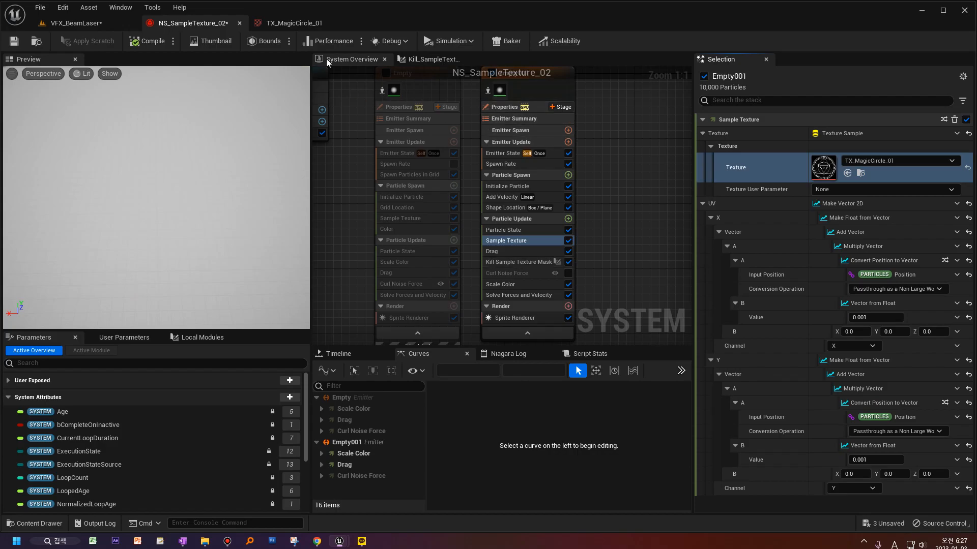
left_click(298, 23)
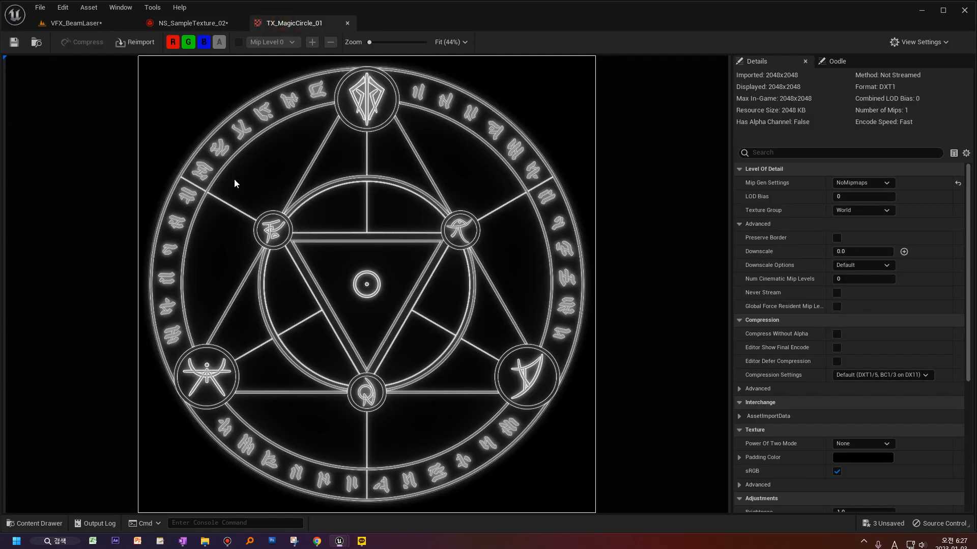
left_click(192, 23)
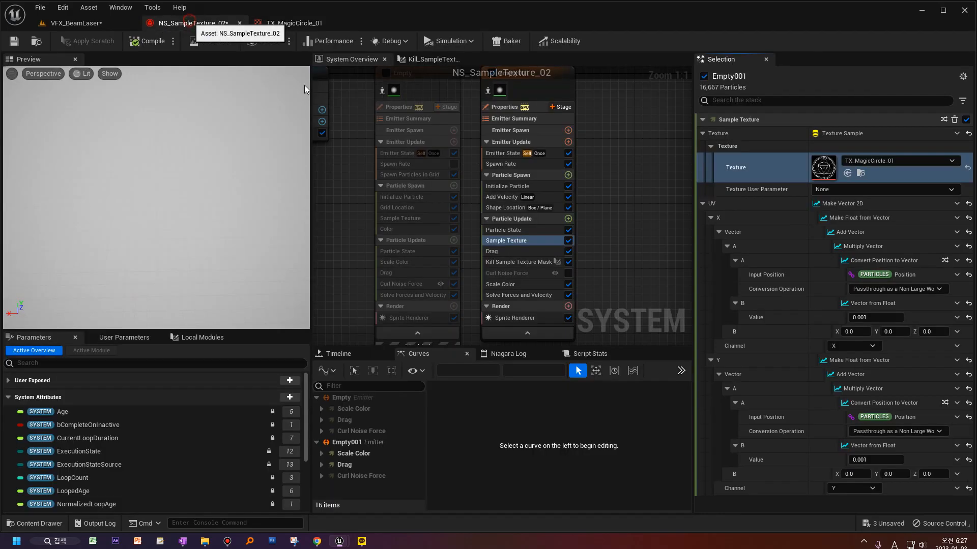
Link the Sample Texture SampledColor output to InputMask on Kill Sample Texture Mask and set its Threshold to 0.1.
left_click(524, 262)
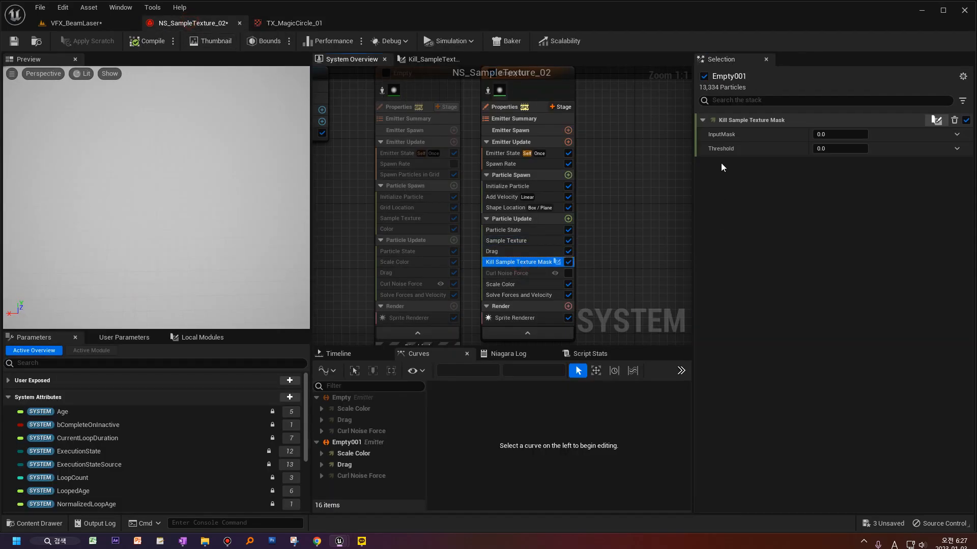
left_click(719, 149)
left_click(719, 135)
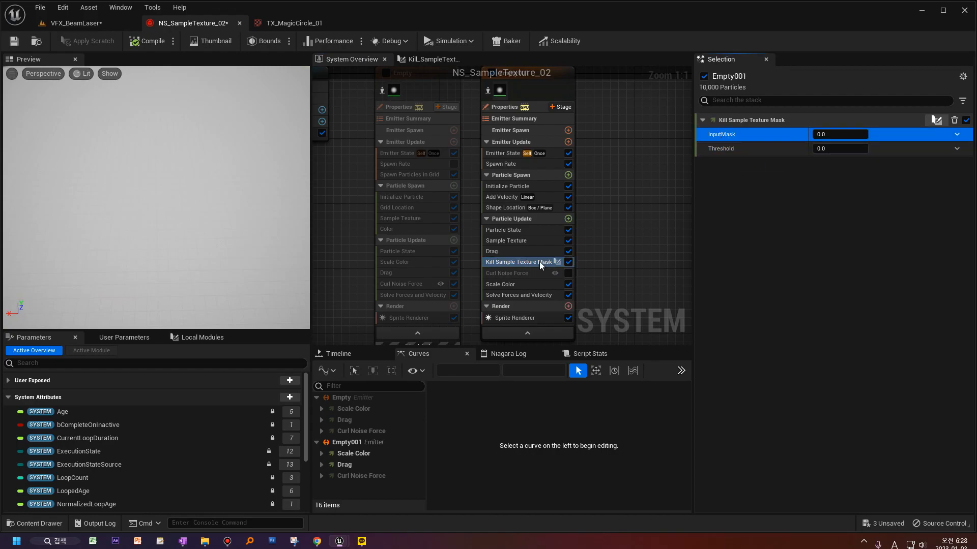
left_click(12, 402)
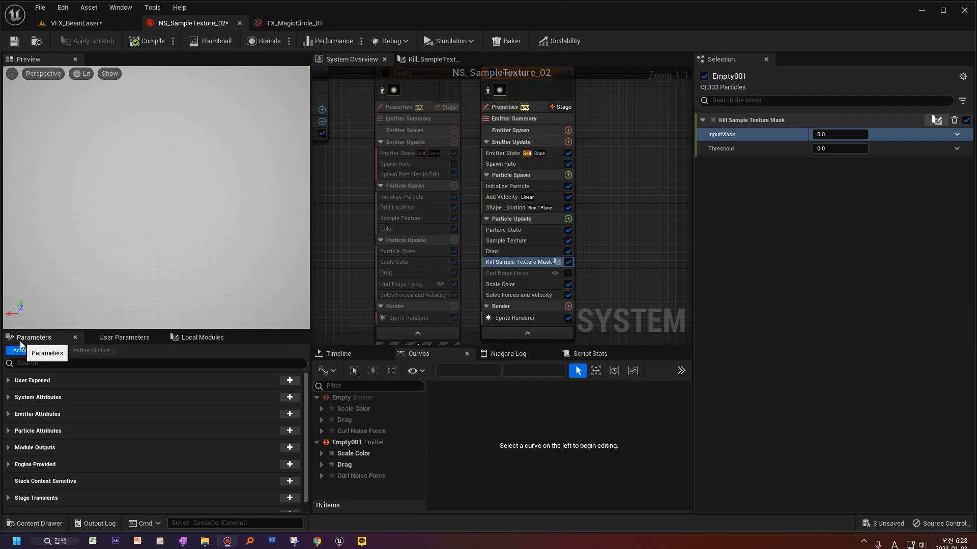
left_click(15, 447)
scroll(83, 385, "down", 3)
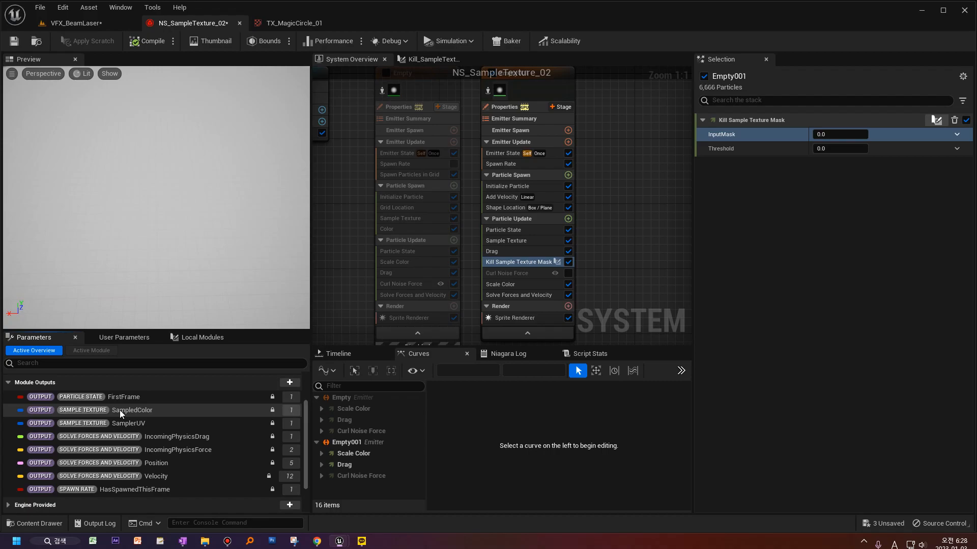
left_click_drag(120, 410, 830, 136)
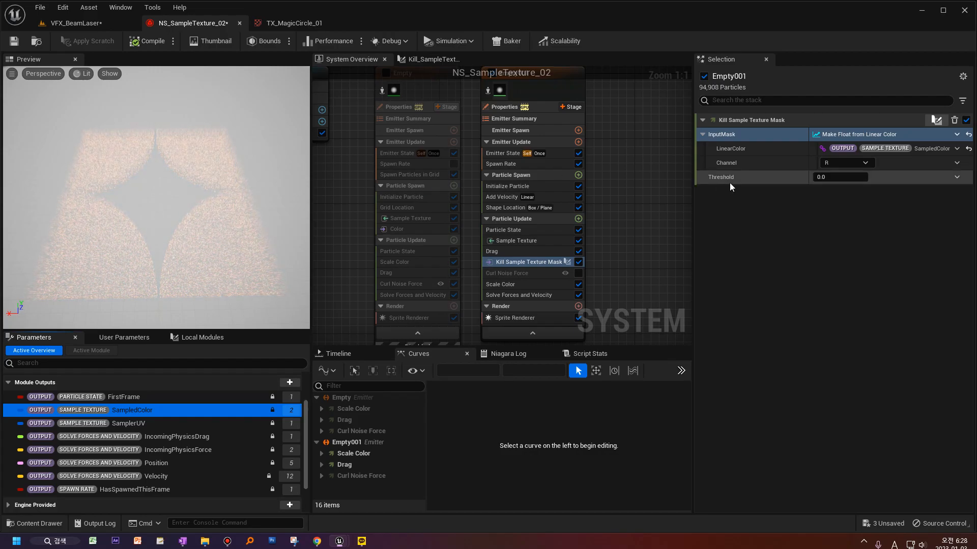
left_click(830, 175)
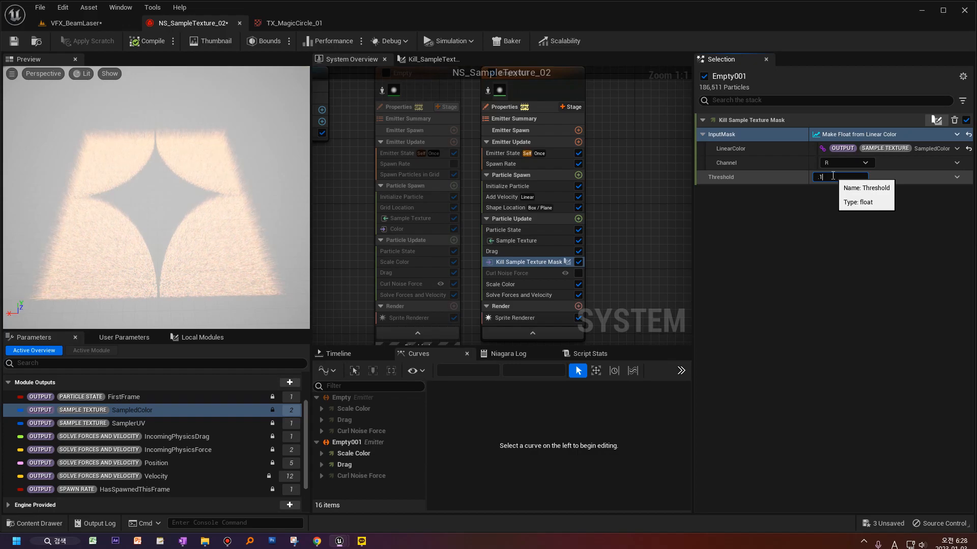
type(".1")
key("Return")
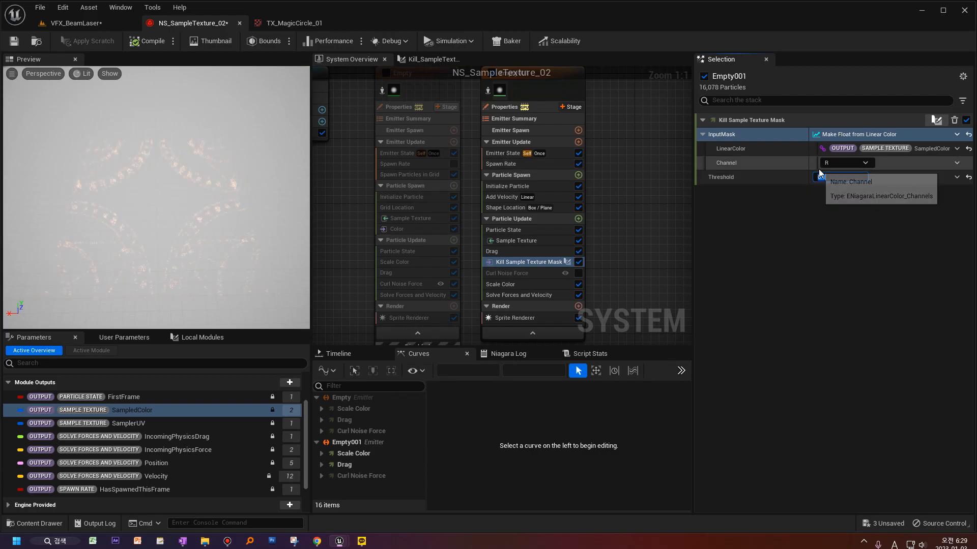
Examine the TX_MagicCircle_01 texture, marking its 0 to 1 brightness range and the part above the 0.1 threshold.
left_click(285, 24)
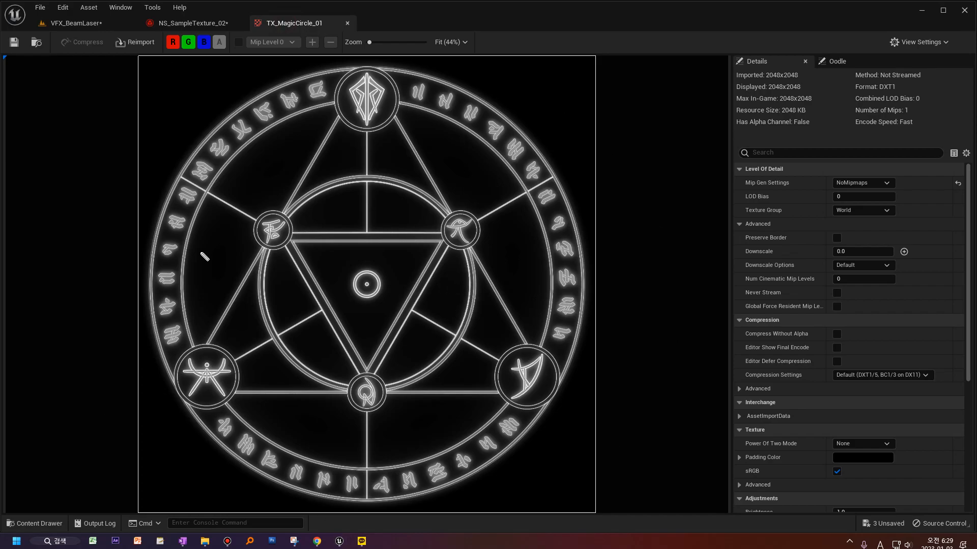
mouse_move(622, 176)
left_mouse_down()
mouse_move(625, 190)
mouse_move(623, 176)
mouse_move(635, 189)
mouse_move(660, 173)
mouse_move(661, 156)
left_mouse_up()
left_click(625, 188)
mouse_move(653, 168)
left_mouse_down()
mouse_move(660, 156)
mouse_move(669, 171)
left_mouse_up()
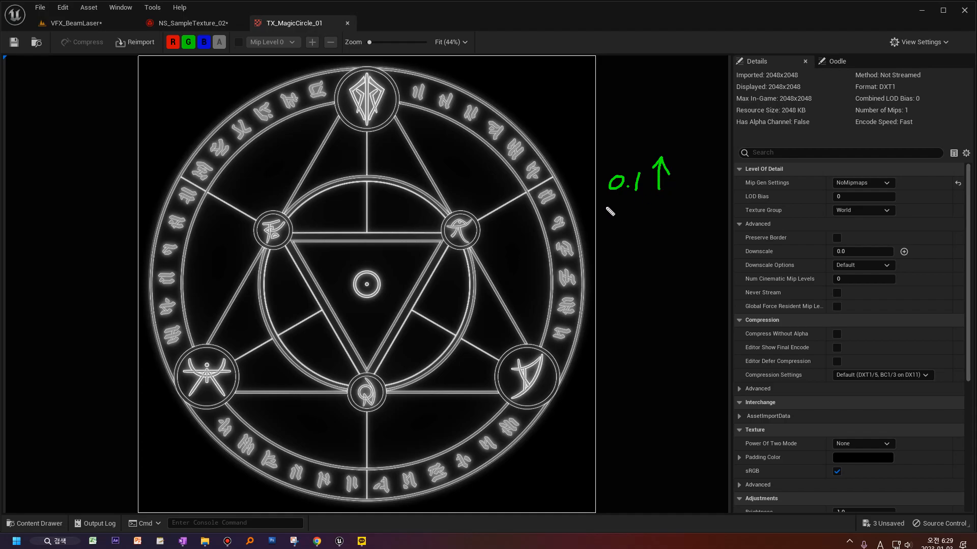
mouse_move(552, 90)
left_mouse_down()
mouse_move(670, 76)
mouse_move(662, 58)
left_mouse_up()
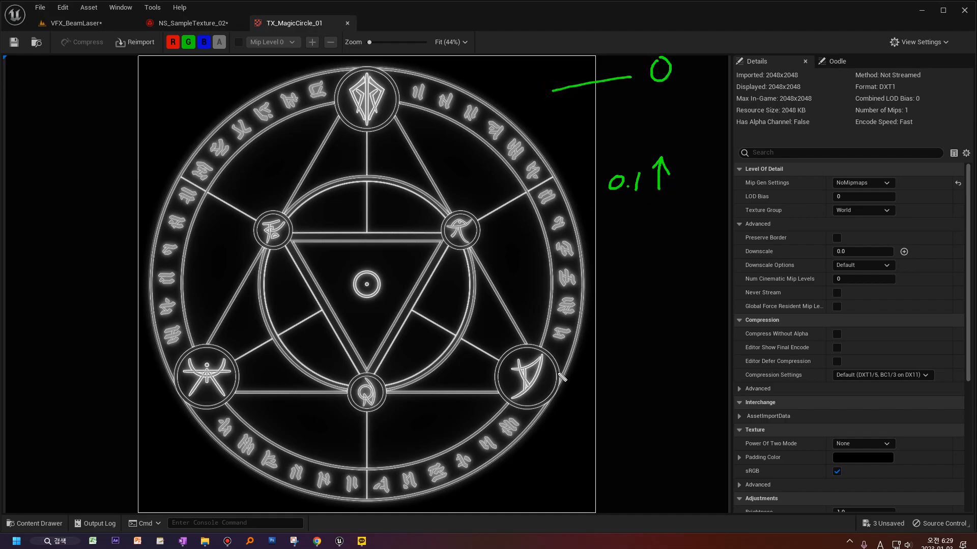
left_click_drag(539, 375, 625, 383)
left_click_drag(666, 349, 662, 393)
mouse_move(677, 109)
left_mouse_down()
mouse_move(686, 95)
mouse_move(700, 117)
mouse_move(691, 163)
mouse_move(708, 362)
mouse_move(726, 338)
left_mouse_up()
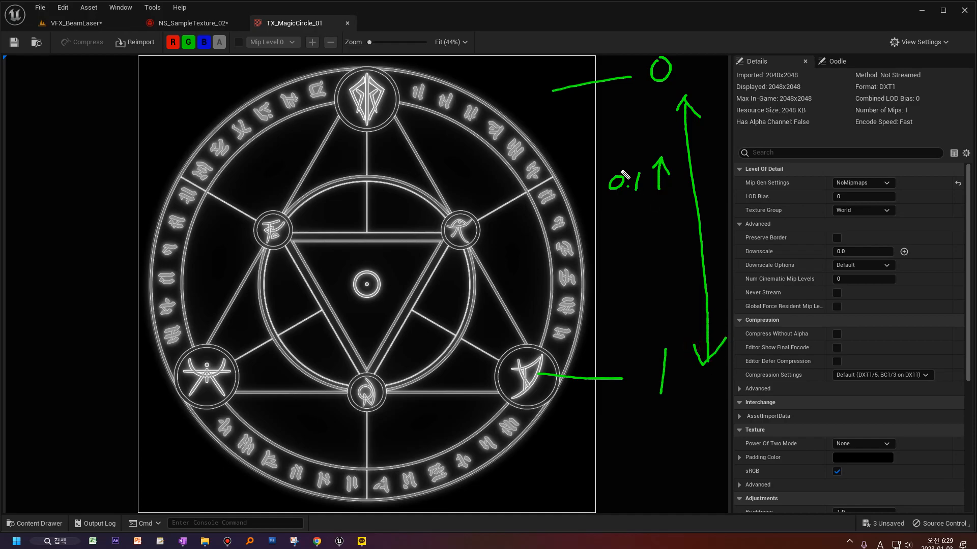
left_click_drag(547, 152, 711, 132)
mouse_move(623, 127)
left_mouse_down()
mouse_move(624, 137)
mouse_move(635, 125)
mouse_move(633, 136)
mouse_move(552, 153)
mouse_move(554, 366)
mouse_move(717, 375)
mouse_move(714, 116)
left_mouse_up()
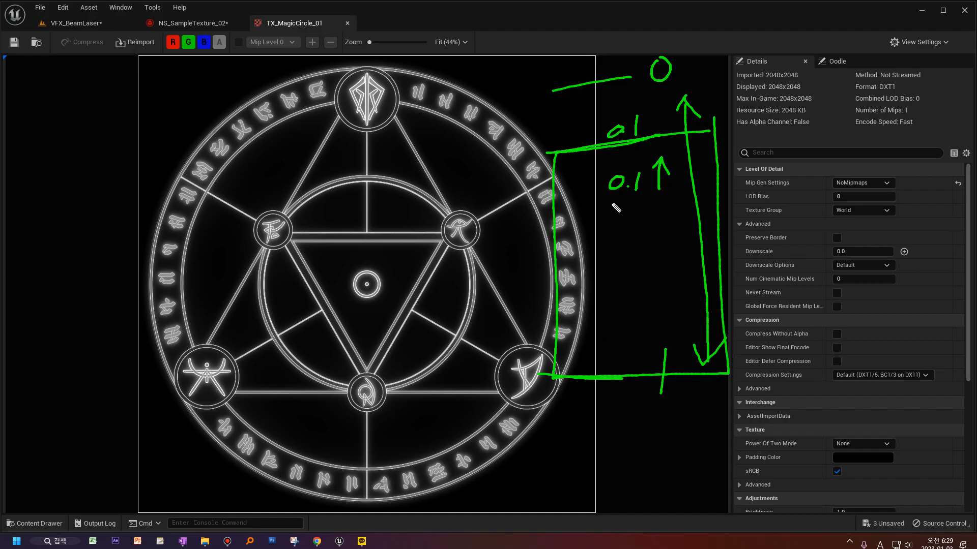
mouse_move(557, 154)
left_mouse_down()
mouse_move(639, 218)
mouse_move(593, 336)
mouse_move(506, 367)
left_mouse_up()
left_click(208, 23)
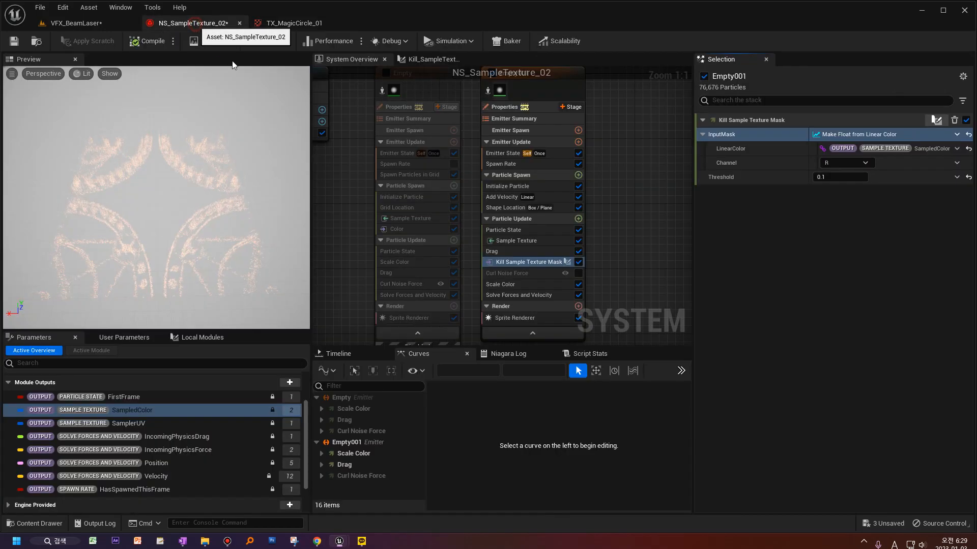
Try Threshold values of 0.5 and 1 on the Kill Sample Texture Mask module.
left_click(835, 177)
type(".5")
key("Return")
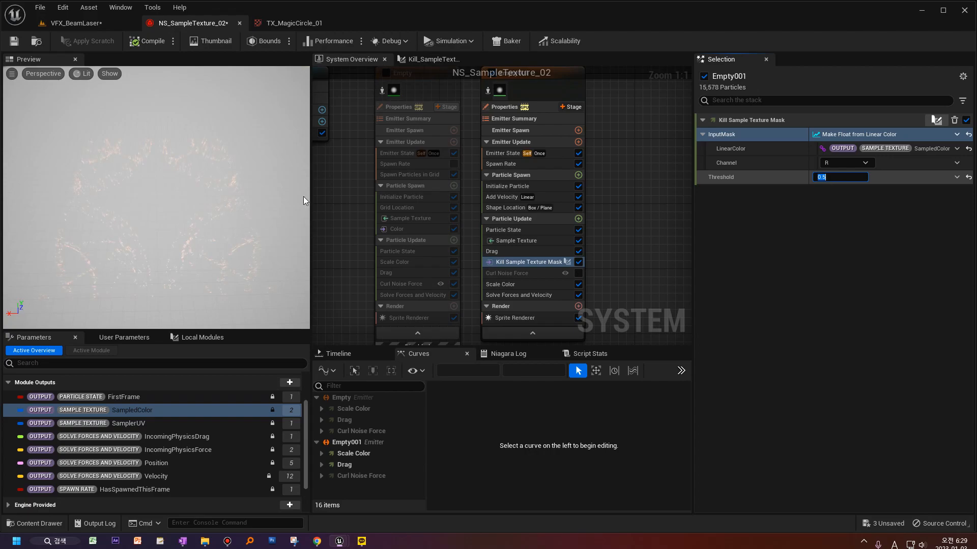
left_click(842, 179)
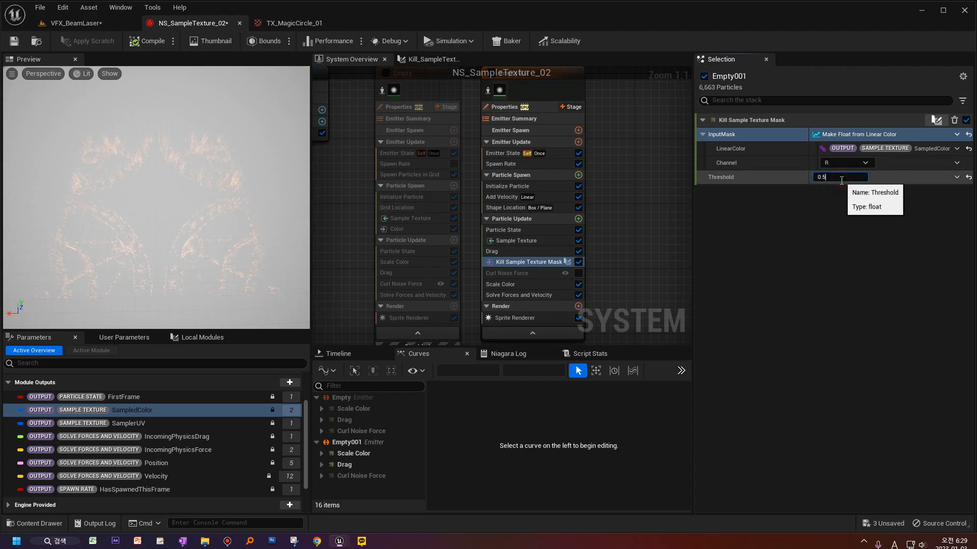
key("BackSpace")
key("BackSpace")
key("BackSpace")
type("1")
key("Return")
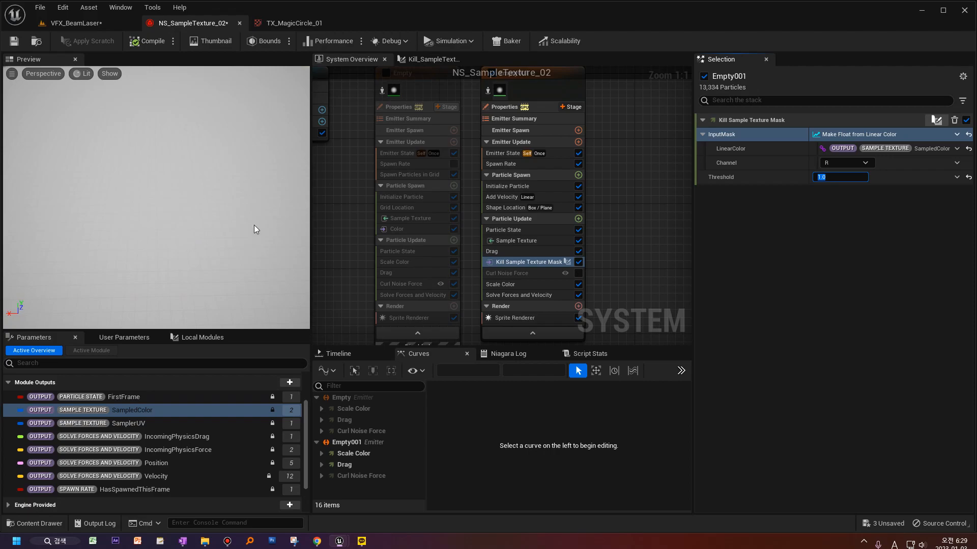
Lower the Kill Sample Texture Mask module's Threshold to 0.1 and settle on 0.2.
type("0.1")
key("Return")
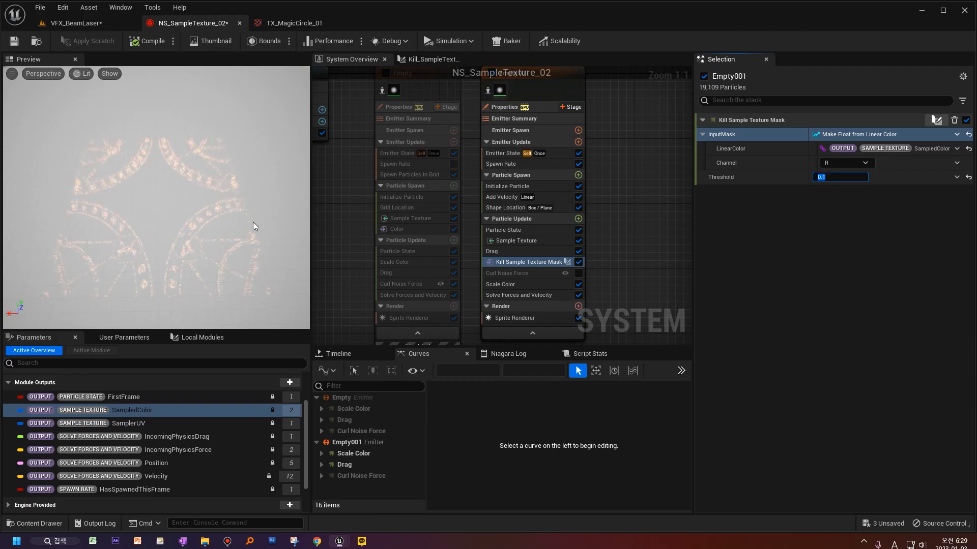
type("0.2")
key("Return")
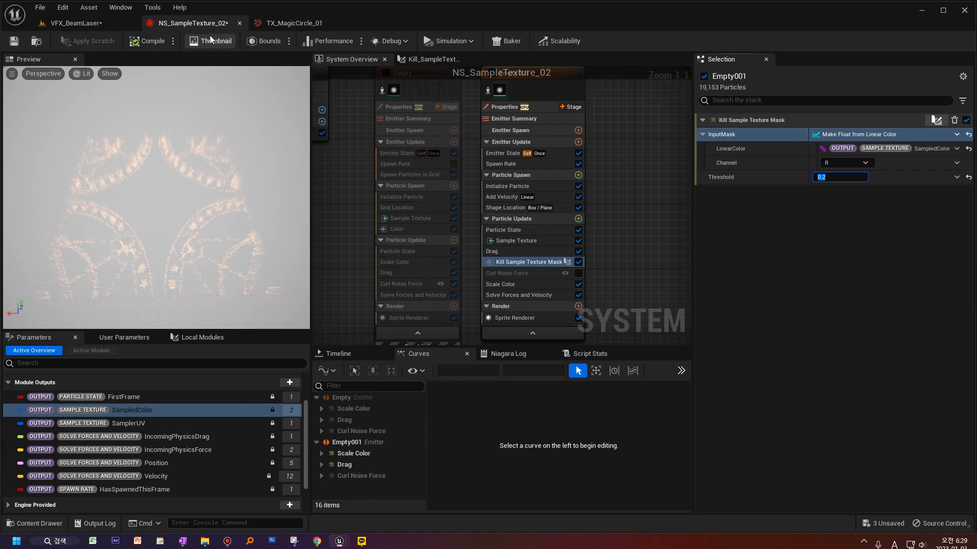
Compare the individual R, G and B channels of the TX_MagicCircle_01 texture, restore all three, and return to NS_SampleTexture_02.
left_click(294, 23)
left_click(188, 42)
left_click(203, 42)
left_click(173, 42)
left_click(188, 42)
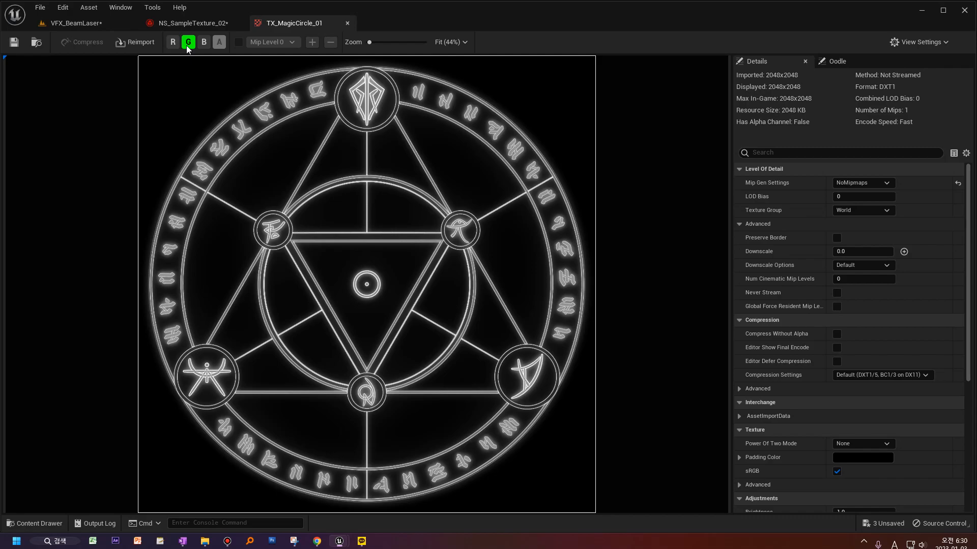
left_click(173, 42)
left_click(205, 42)
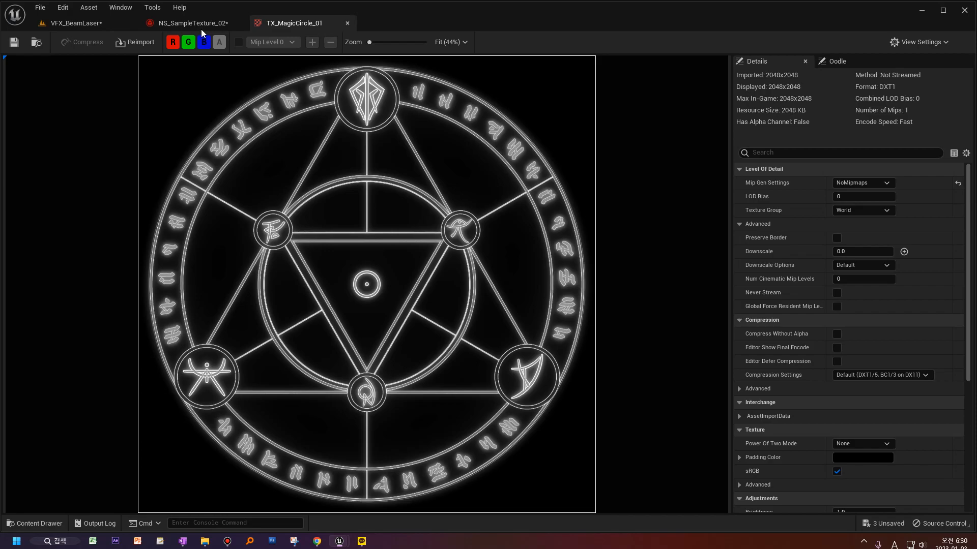
left_click(193, 23)
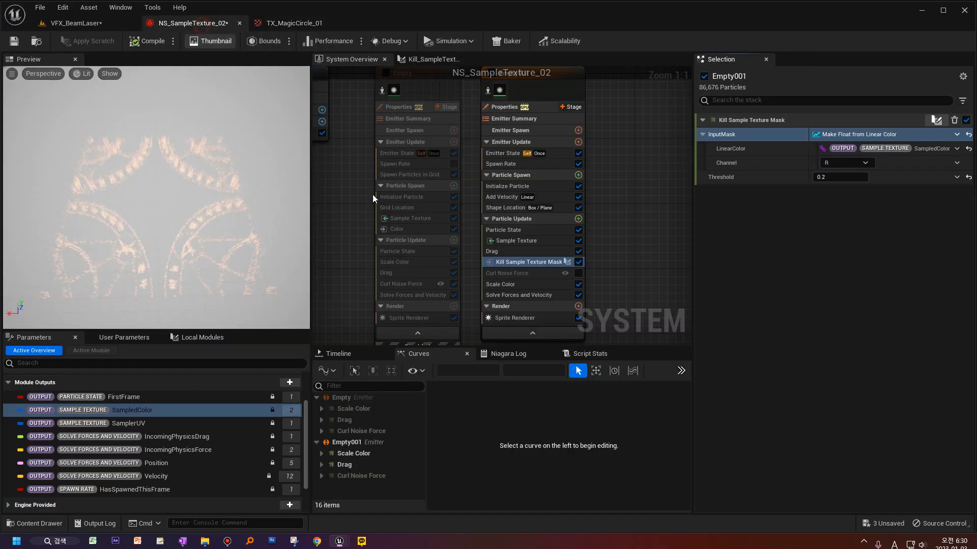
Check the InputMask Channel options on Kill Sample Texture Mask and the Sample Texture module's settings.
left_click(864, 164)
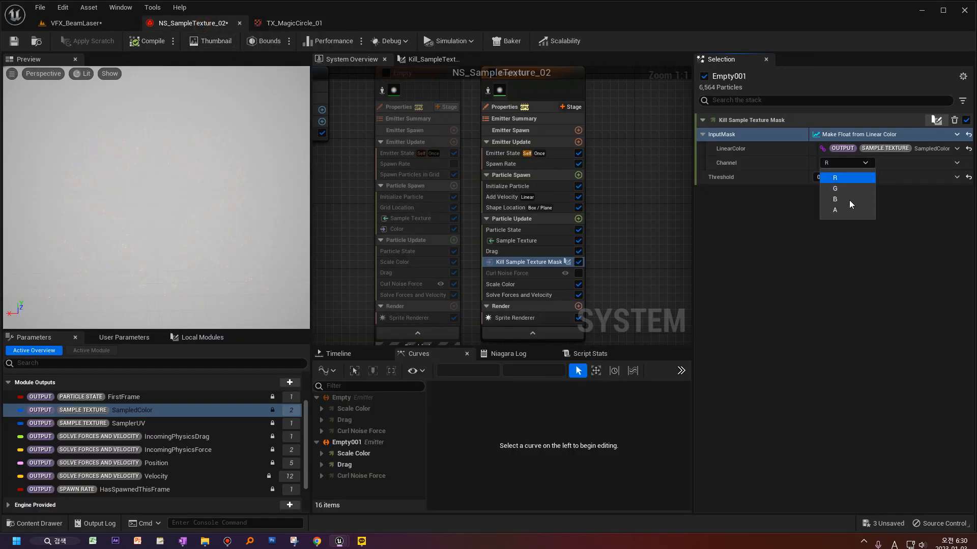
left_click(514, 241)
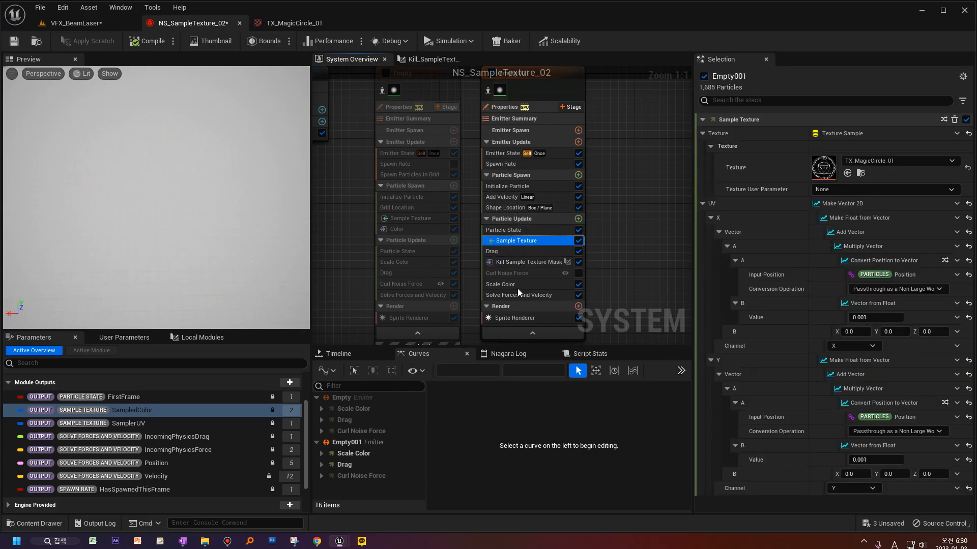
left_click(519, 295)
Keep the InputMask Channel at R on Kill Sample Texture Mask and try a Threshold of 0.01.
left_click(529, 262)
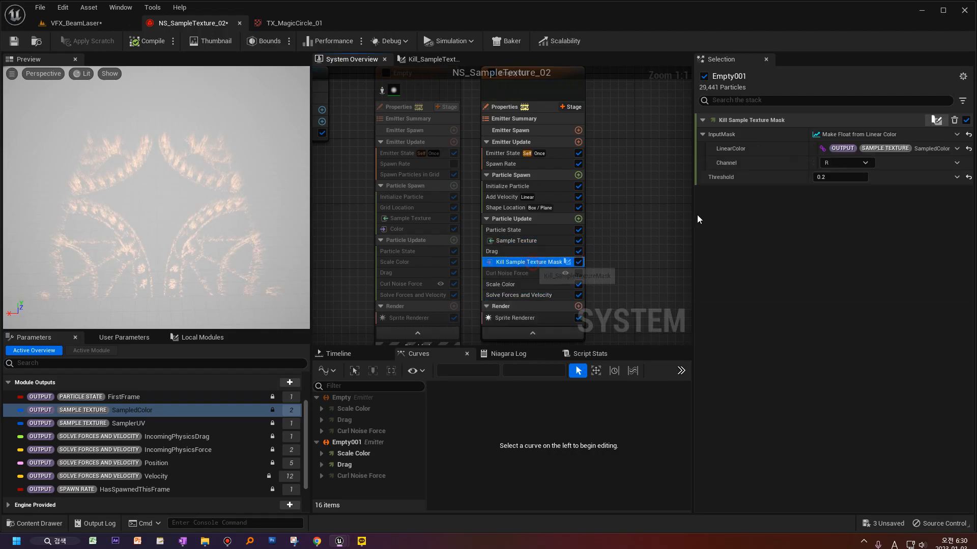
left_click(845, 163)
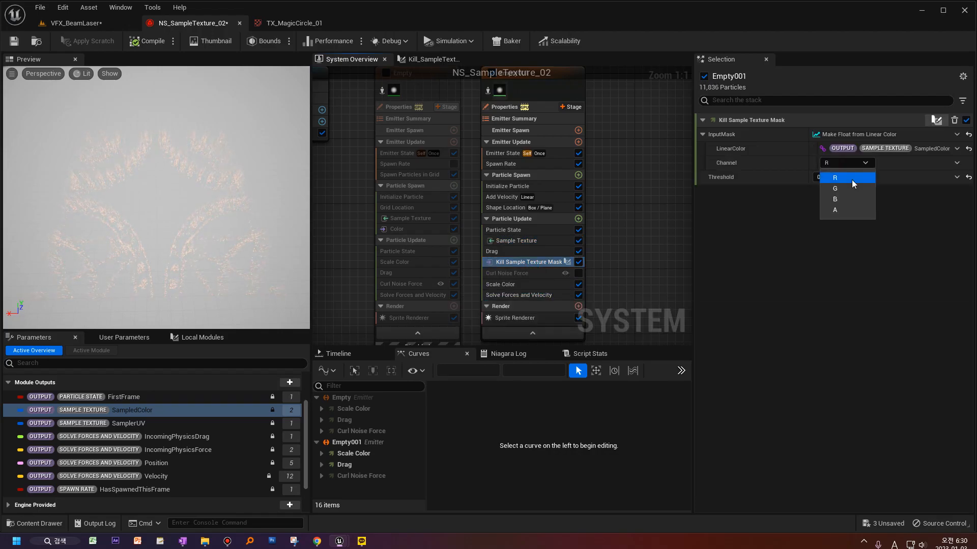
left_click(852, 179)
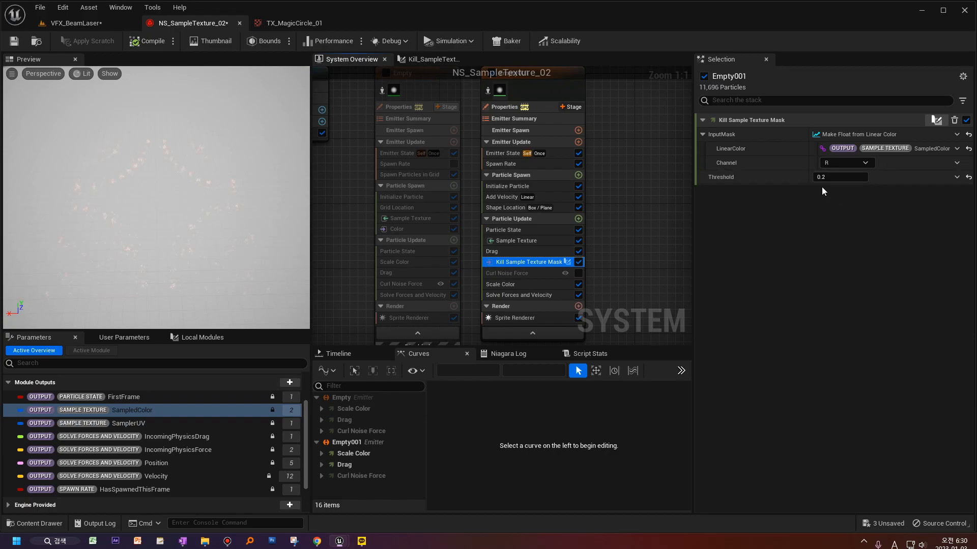
left_click(828, 178)
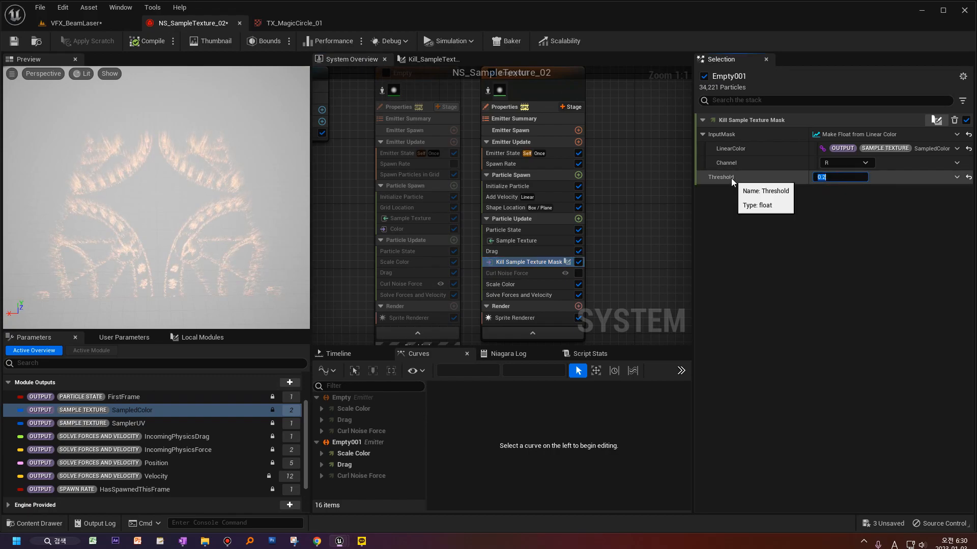
type("0.01")
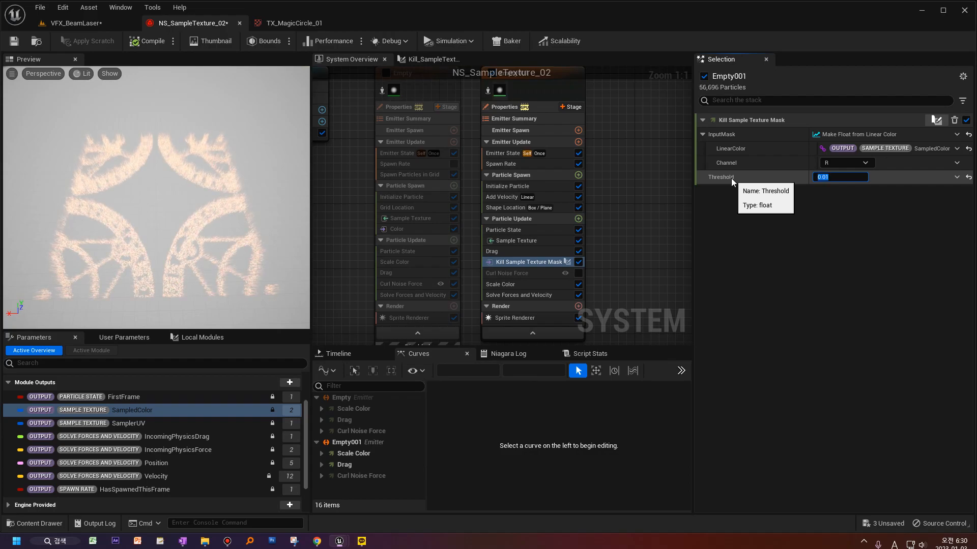
Examine the rune details and faint glow around the lines of the TX_MagicCircle_01 texture up close.
left_click(291, 24)
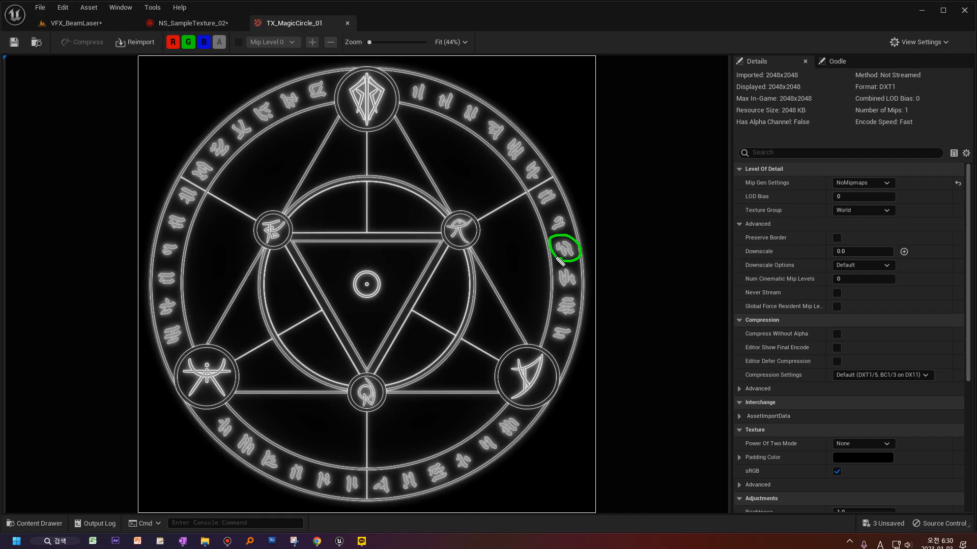
scroll(584, 264, "up", 8)
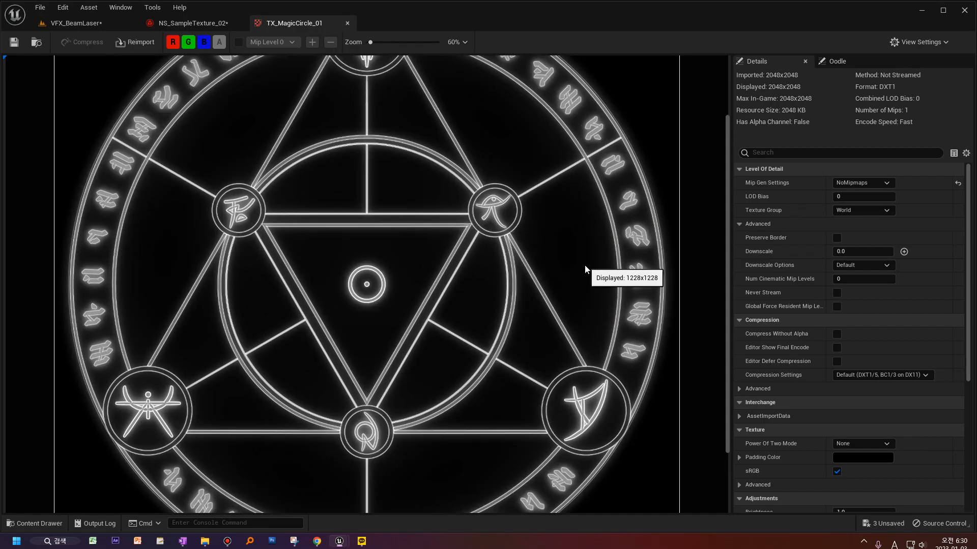
key("ctrl+space")
key("ctrl+space")
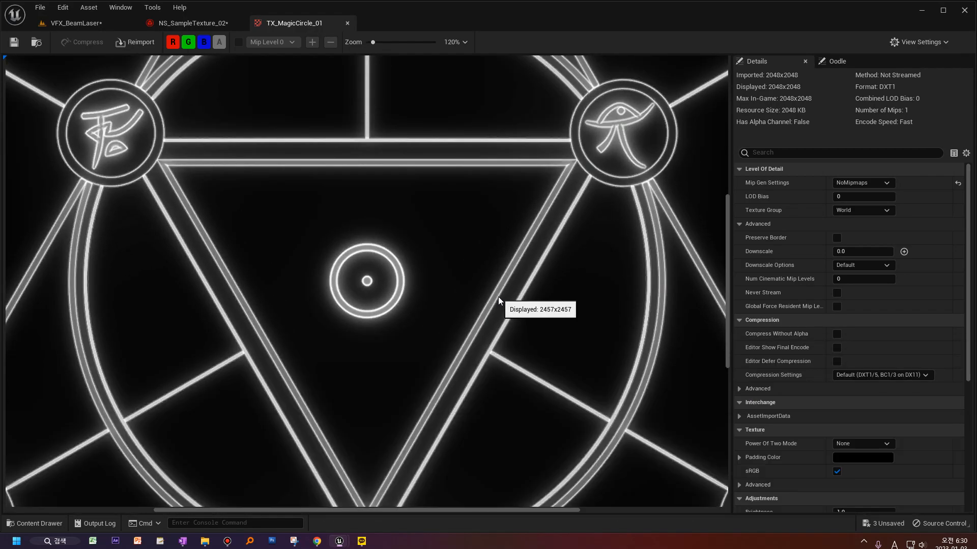
scroll(511, 285, "down", 8)
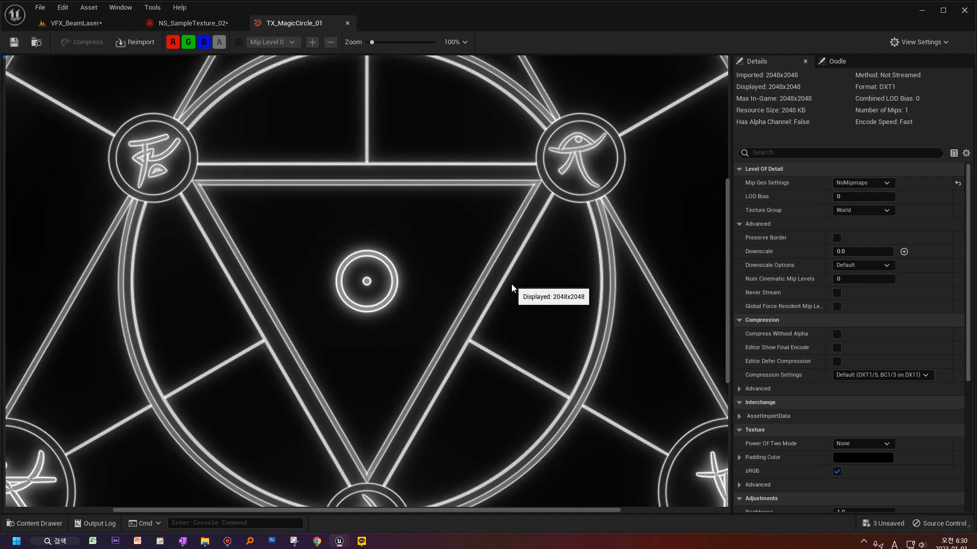
scroll(512, 286, "down", 1)
scroll(457, 257, "up", 2)
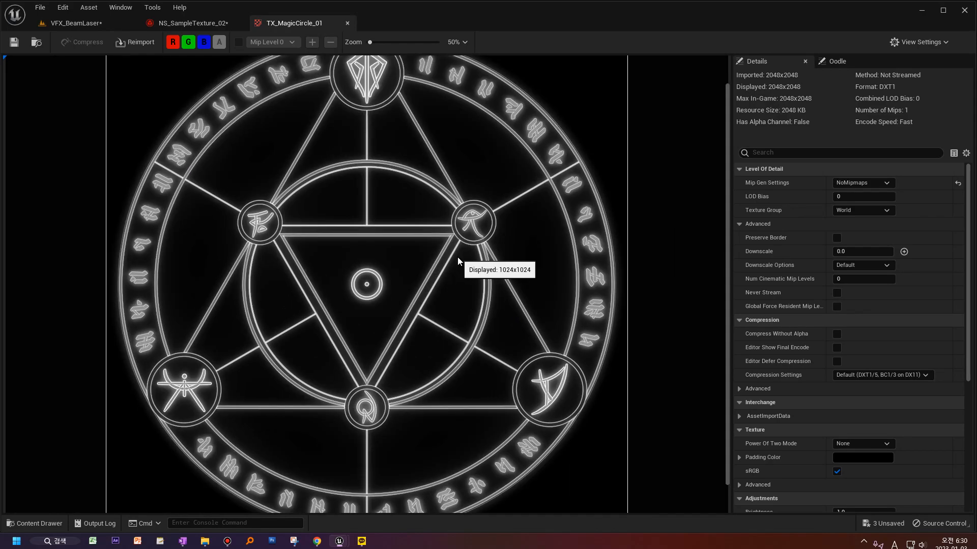
scroll(488, 205, "down", 1)
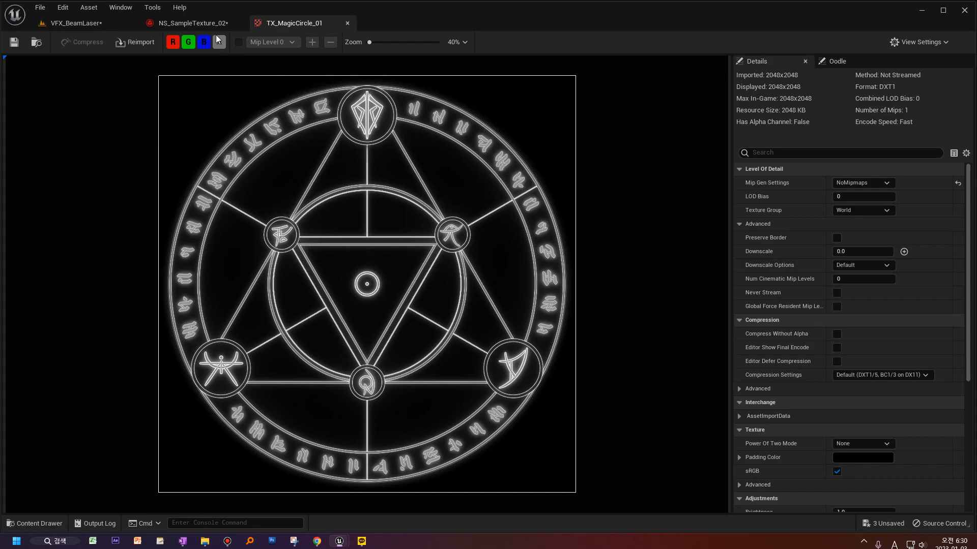
Try Kill Sample Texture Mask Threshold values of 0.001 and 0.01 in NS_SampleTexture_02, and set it to 0.1.
left_click(192, 23)
left_click(840, 178)
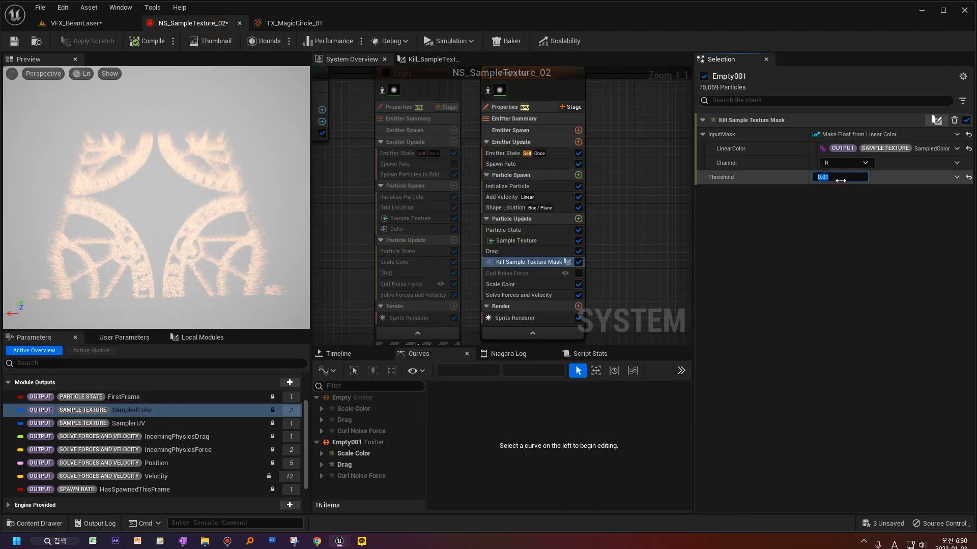
type("0.001")
key("Return")
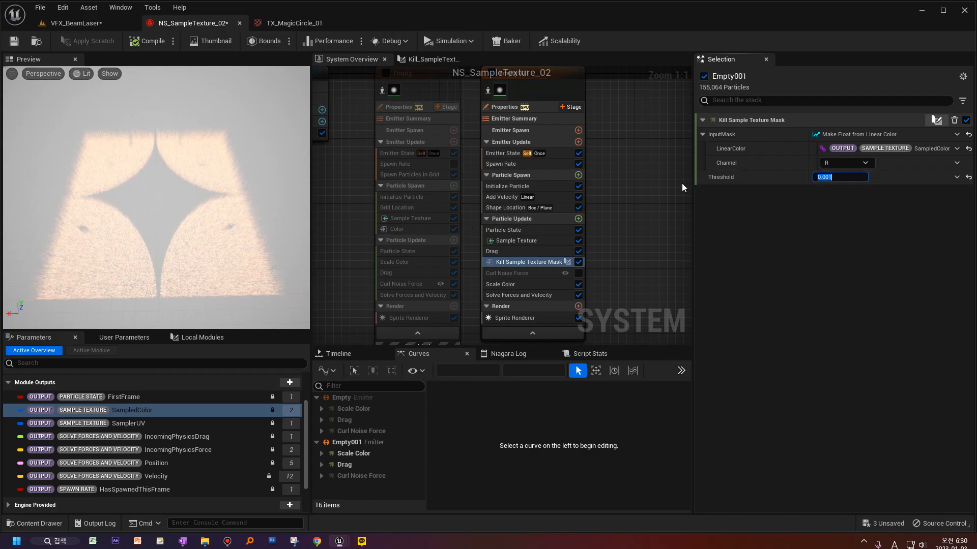
type("0.01")
key("Return")
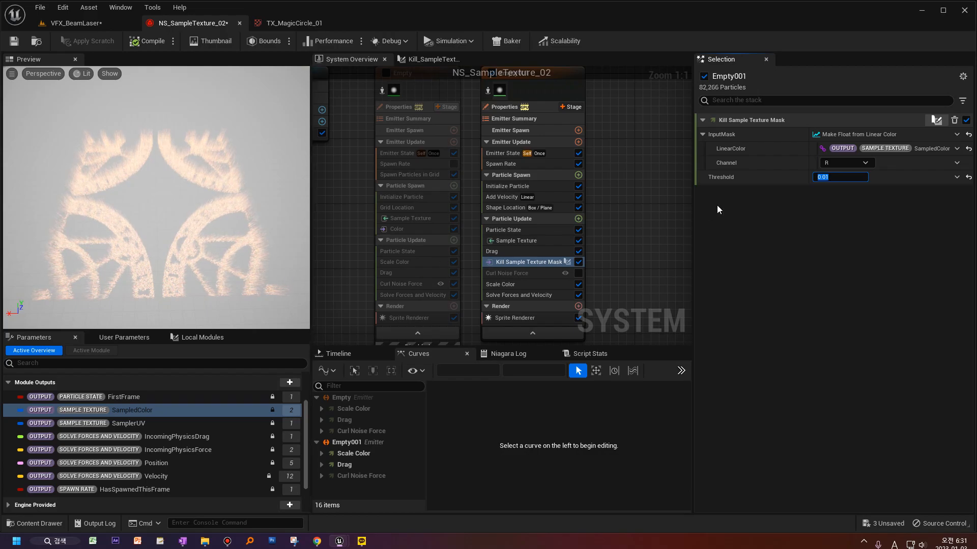
type("0.1")
key("Return")
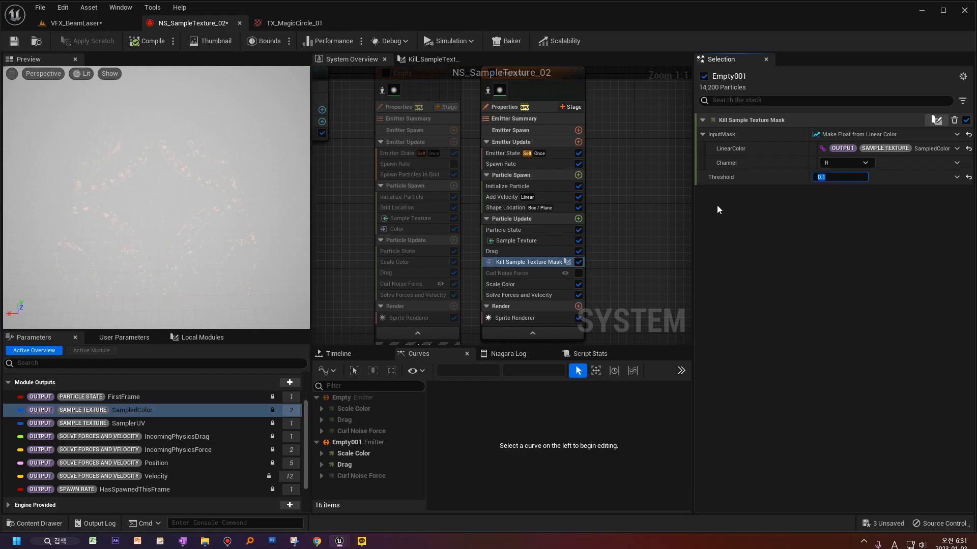
Set the Kill Sample Texture Mask threshold to 0.01 and view the particle pattern from straight above.
type("0.01")
key("Return")
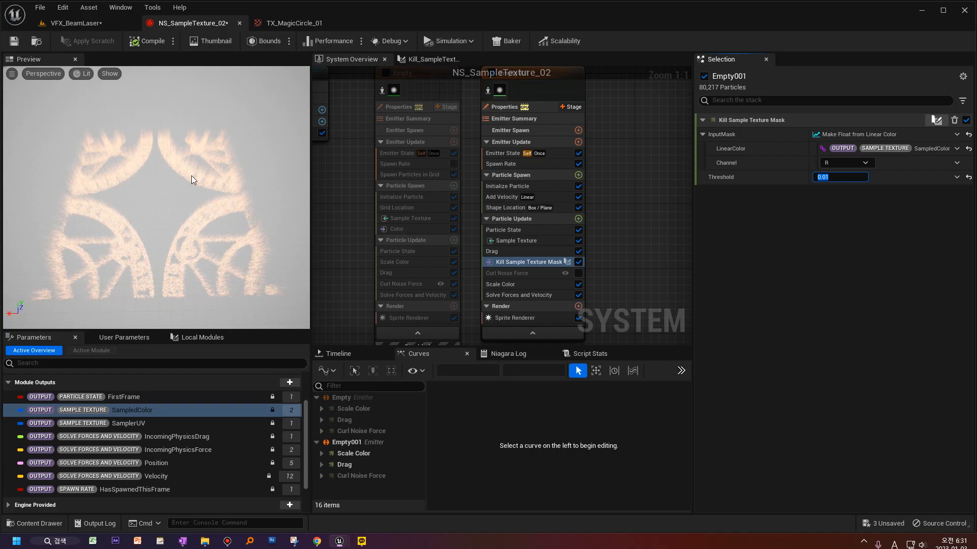
left_click_drag(197, 200, 190, 261)
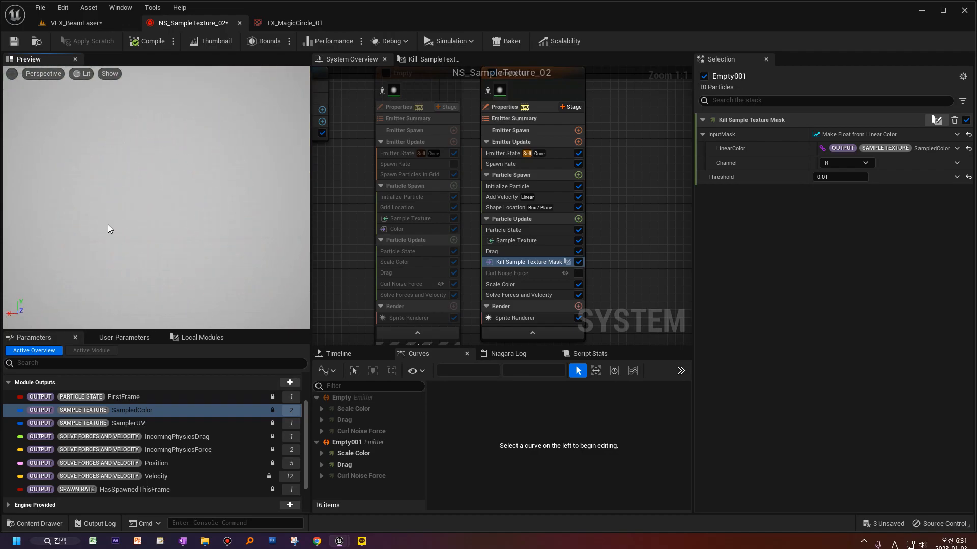
Try setting the Shape Location's Plane Midpoint to X 0 and Y 0, comparing it with the Sample Texture UV inputs.
left_click(501, 208)
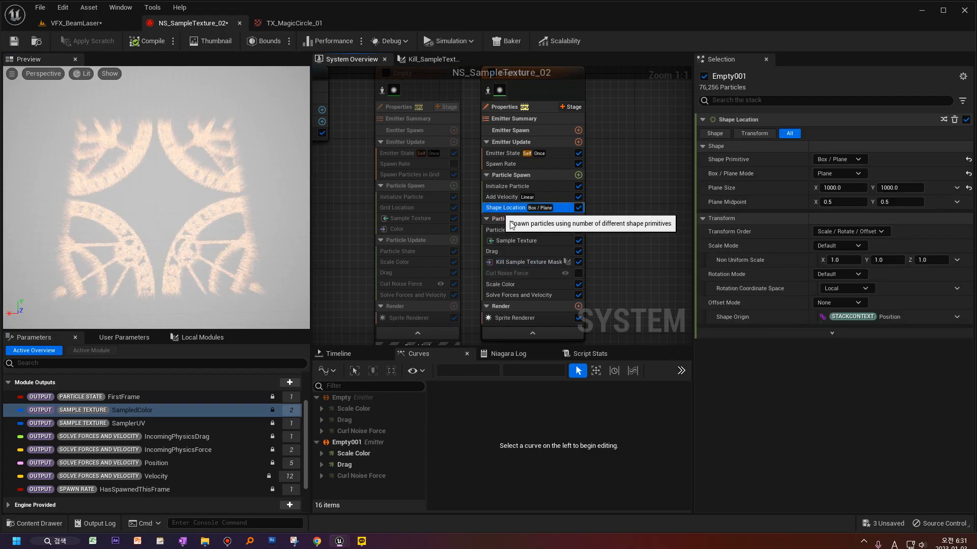
left_click(516, 241)
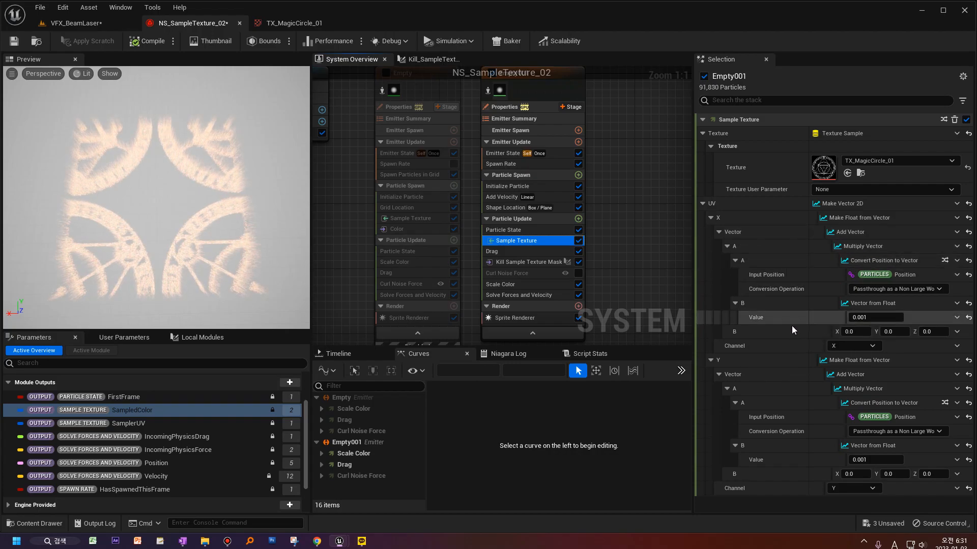
left_click(844, 331)
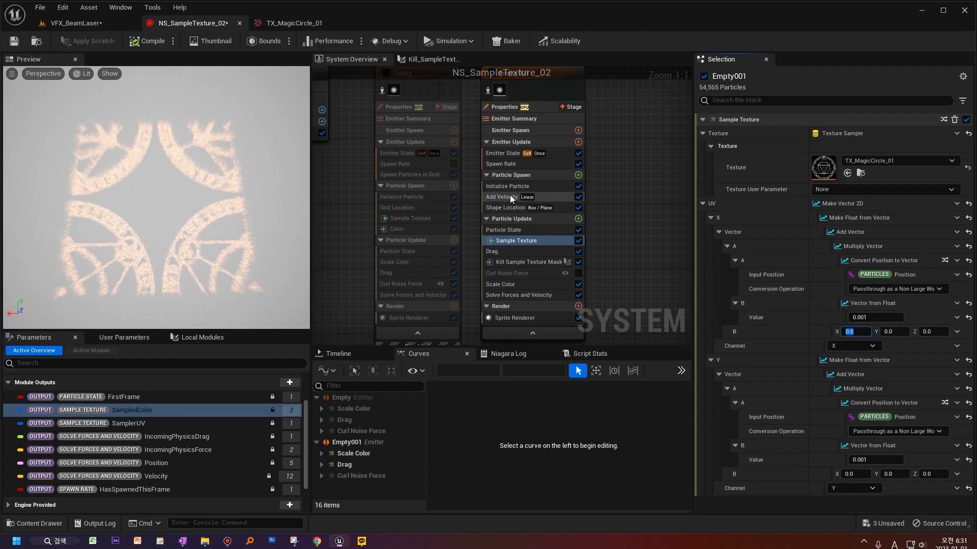
left_click(503, 209)
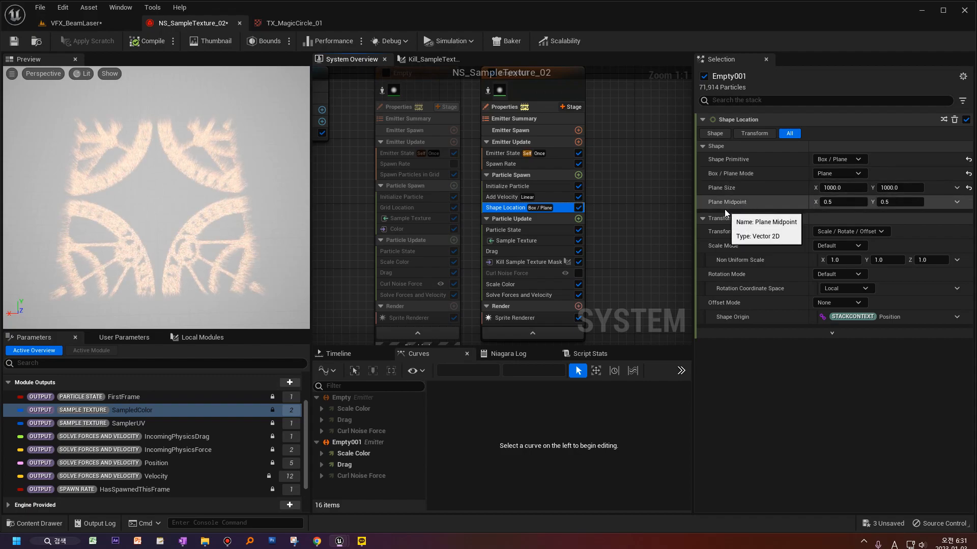
left_click(851, 203)
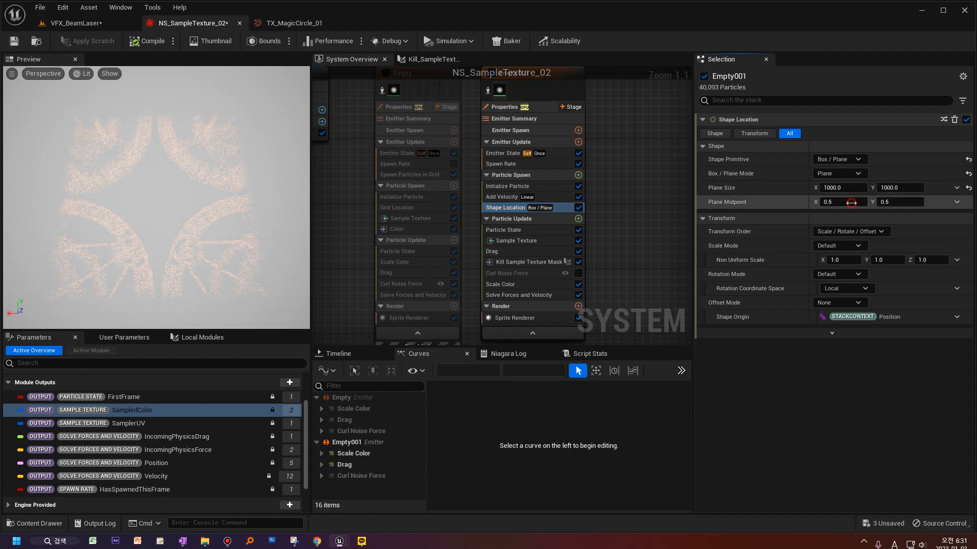
type("0")
key("Return")
left_click(900, 202)
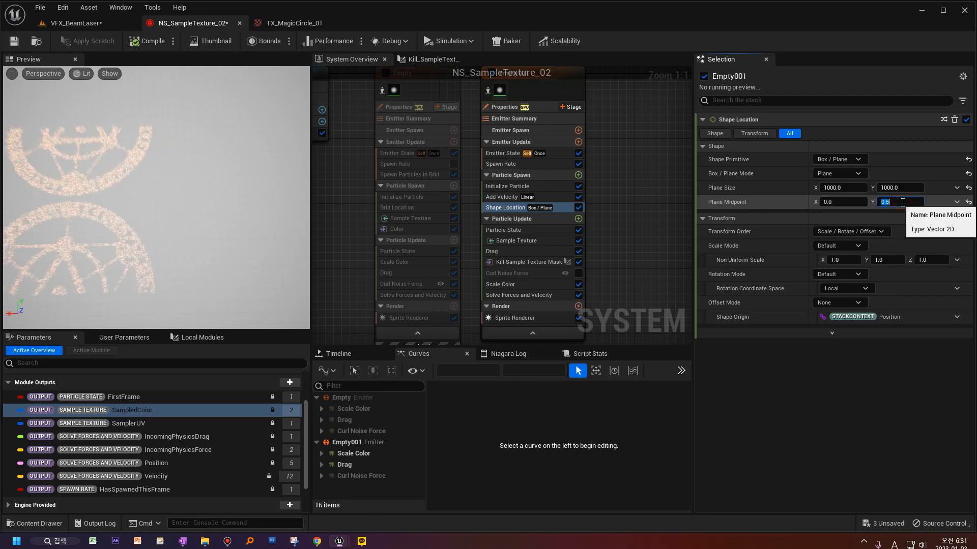
type("0")
key("Return")
left_click(142, 225)
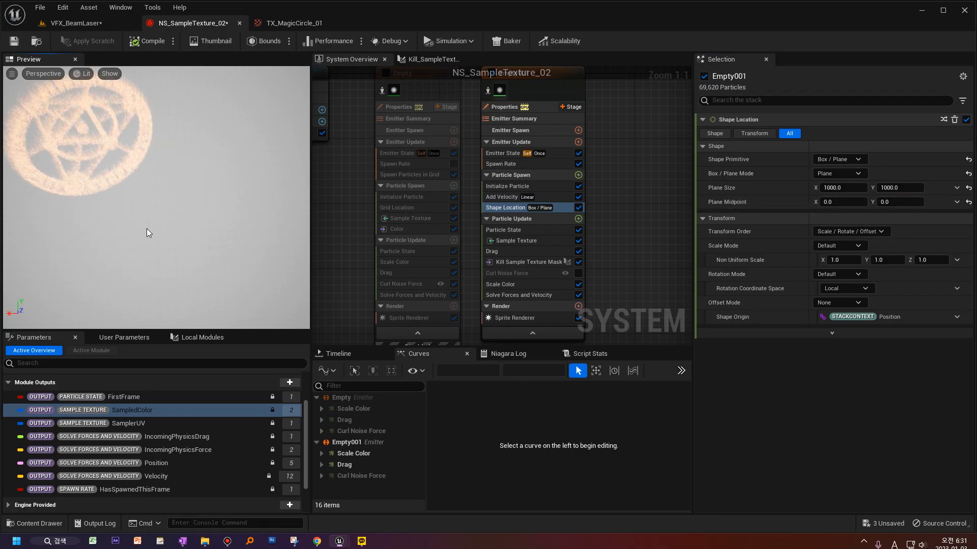
left_click_drag(143, 232, 137, 213)
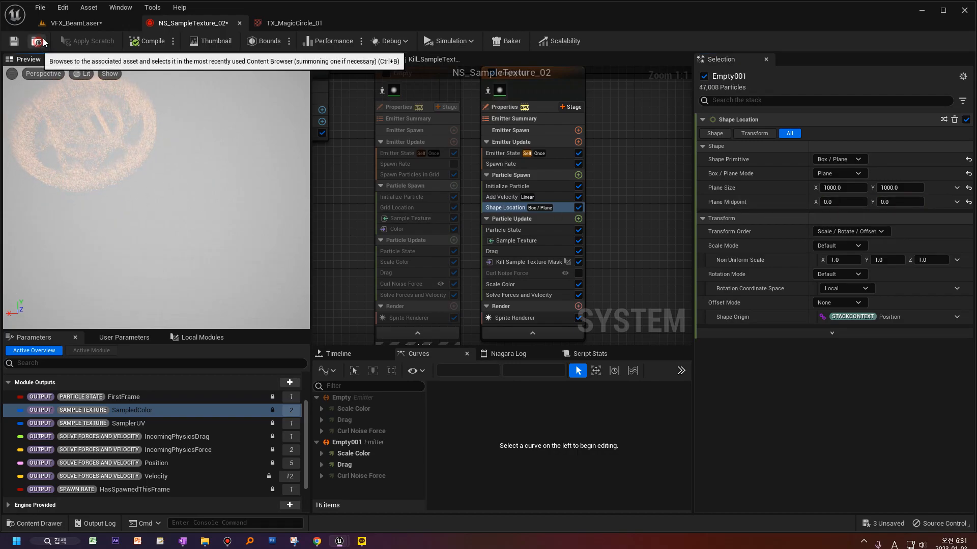
Place the NS_SampleTexture_02 system as an actor on the floor of the VFX_BeamLaser level and view it from higher up.
left_click(76, 23)
right_click(256, 292)
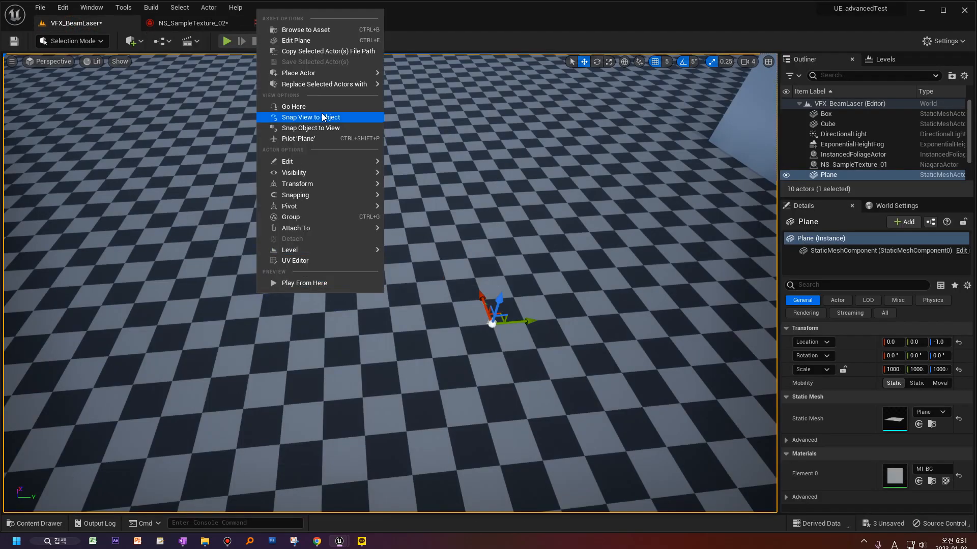
mouse_move(347, 74)
left_click(432, 93)
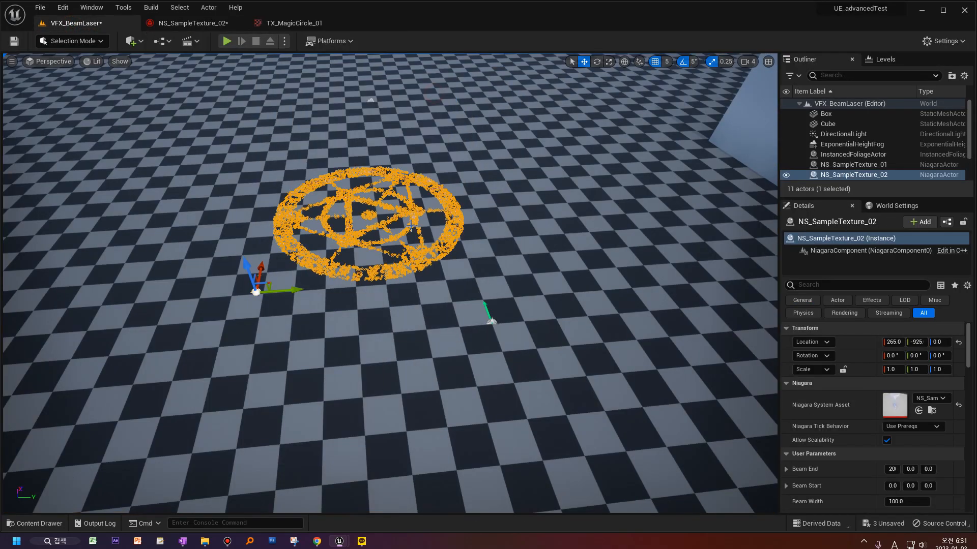
right_click_drag(293, 316, 293, 280)
mouse_move(248, 377)
left_mouse_down()
mouse_move(243, 360)
mouse_move(255, 378)
mouse_move(245, 361)
mouse_move(539, 375)
mouse_move(503, 128)
mouse_move(261, 152)
mouse_move(257, 358)
left_mouse_up()
key("Escape")
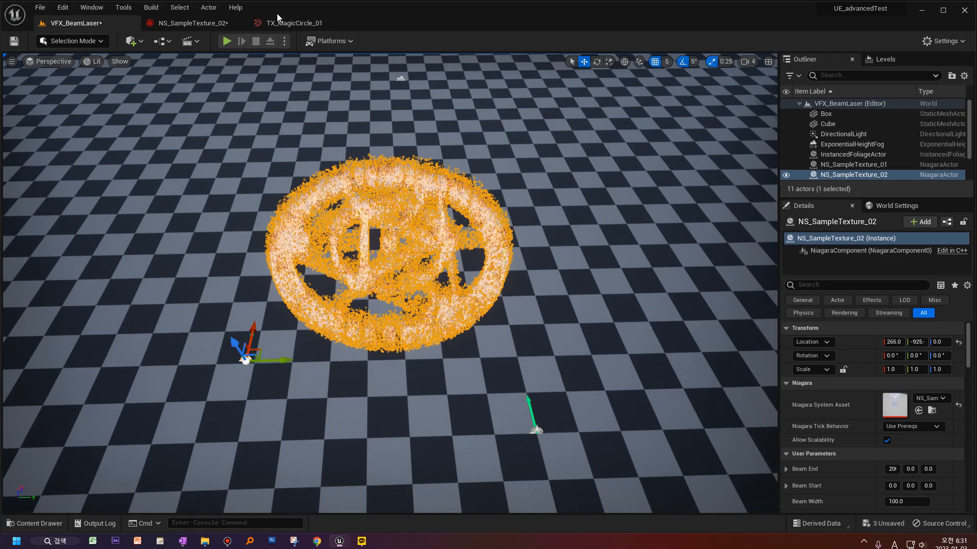
Restore the Shape Location's Plane Midpoint in NS_SampleTexture_02 to X 0.5 and Y 0.5, and check the effect in the level.
left_click(283, 22)
left_click(219, 24)
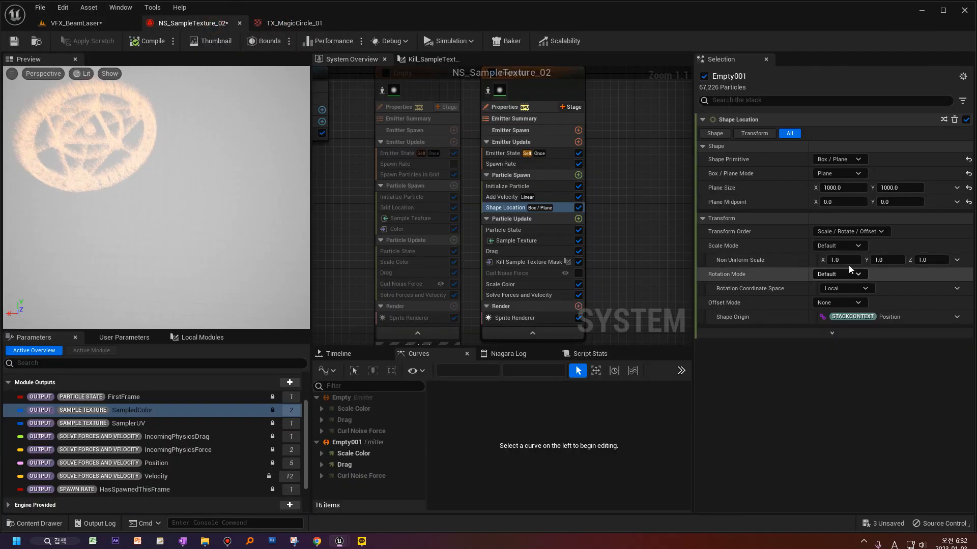
left_click(832, 202)
type(".5")
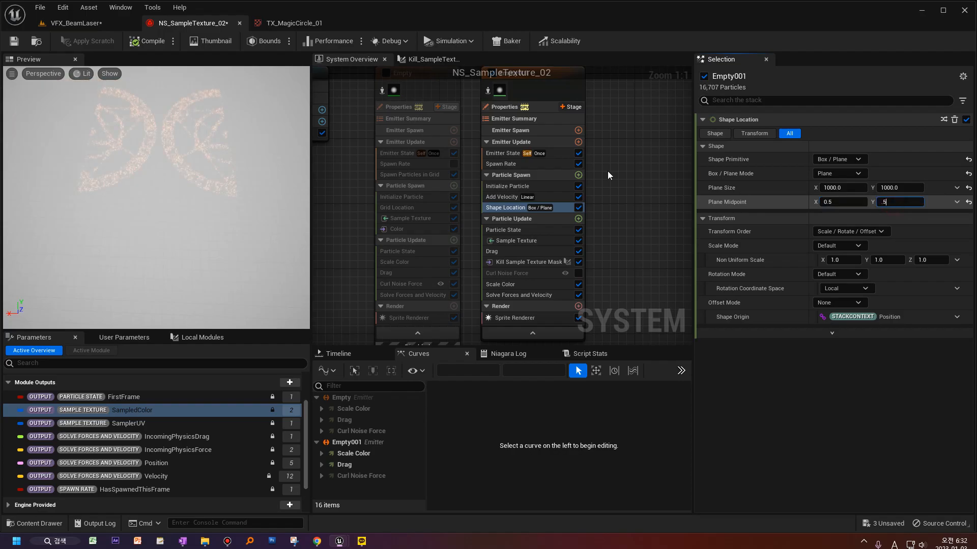
left_click(96, 23)
right_click_drag(252, 390, 312, 348)
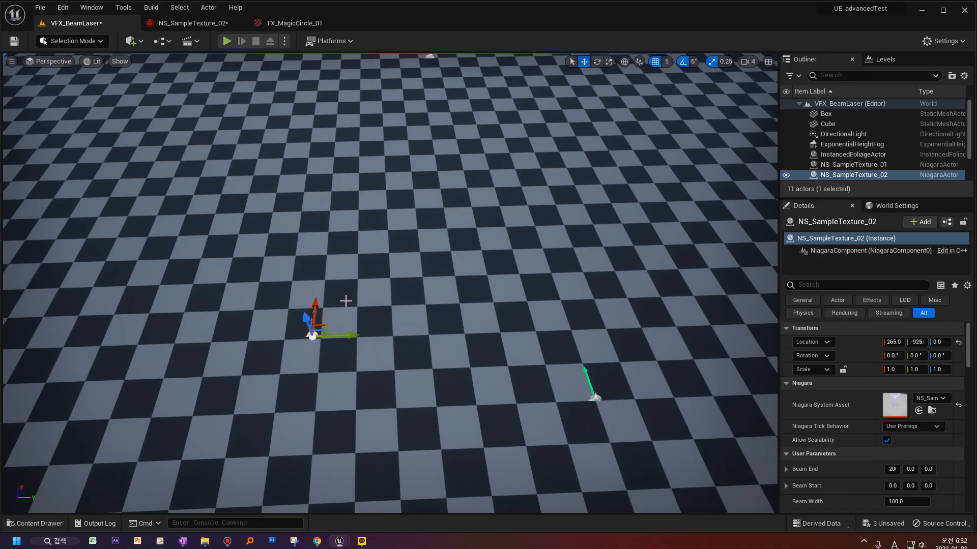
In NS_SampleTexture_02's Sample Texture module, offset the UV by adding X 0.5 in the X branch and Y 0.5 in the Y branch.
left_click(227, 27)
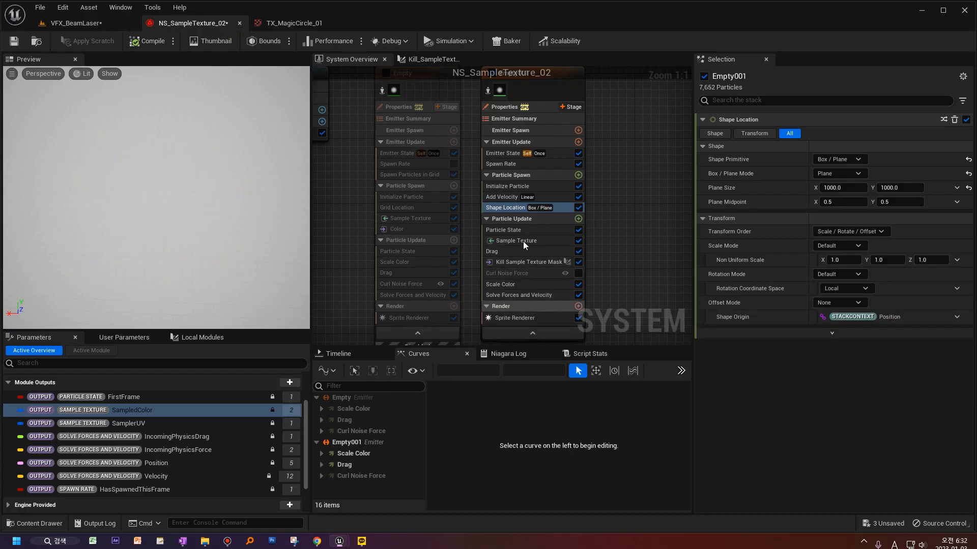
left_click(523, 264)
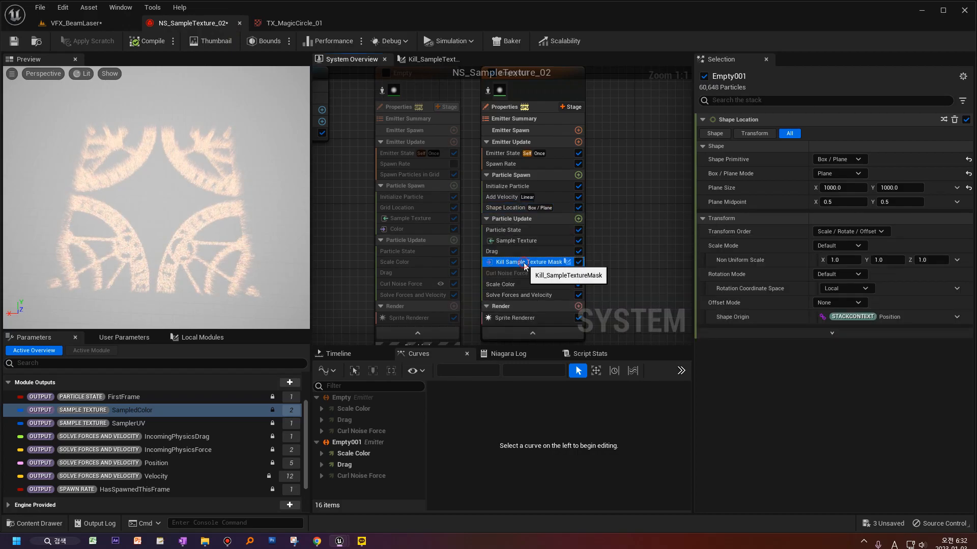
left_click(519, 240)
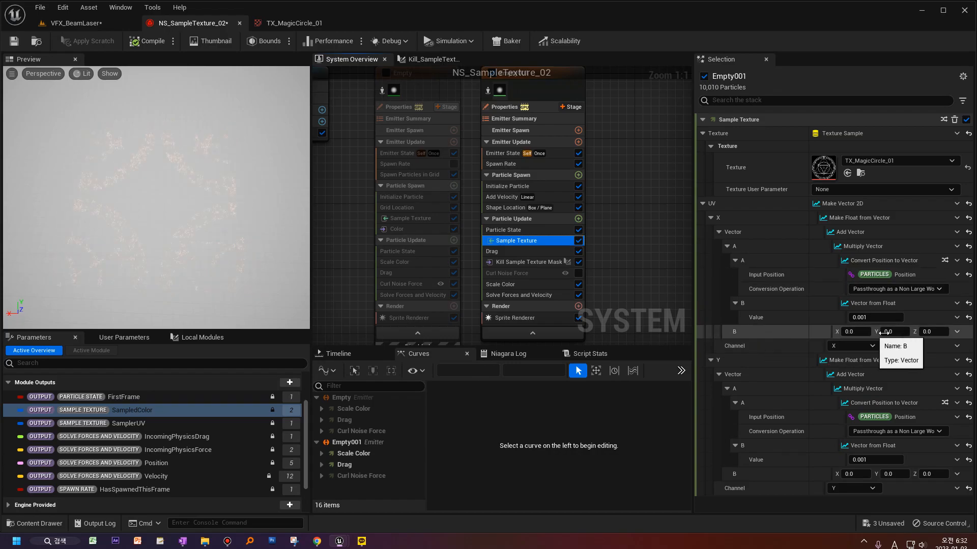
left_click(854, 331)
type(".5")
key("Return")
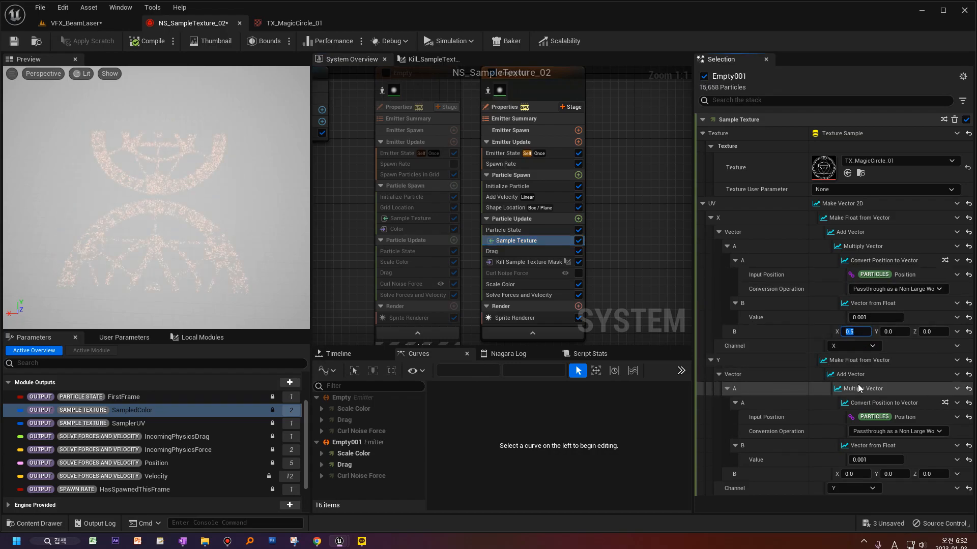
type(".5")
key("Return")
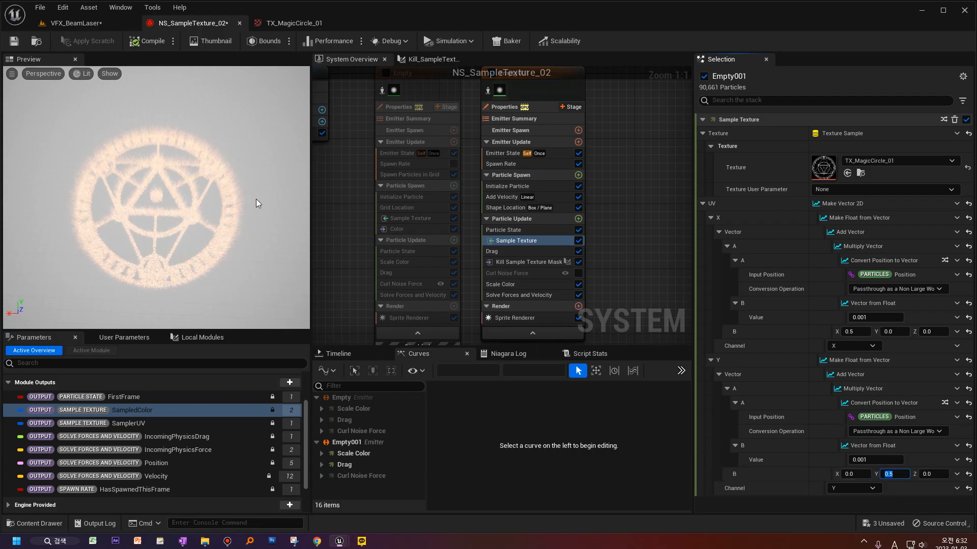
Review the Shape Location midpoint against the Sample Texture UV offsets and inspect the magic circle preview at an angle.
left_click(513, 208)
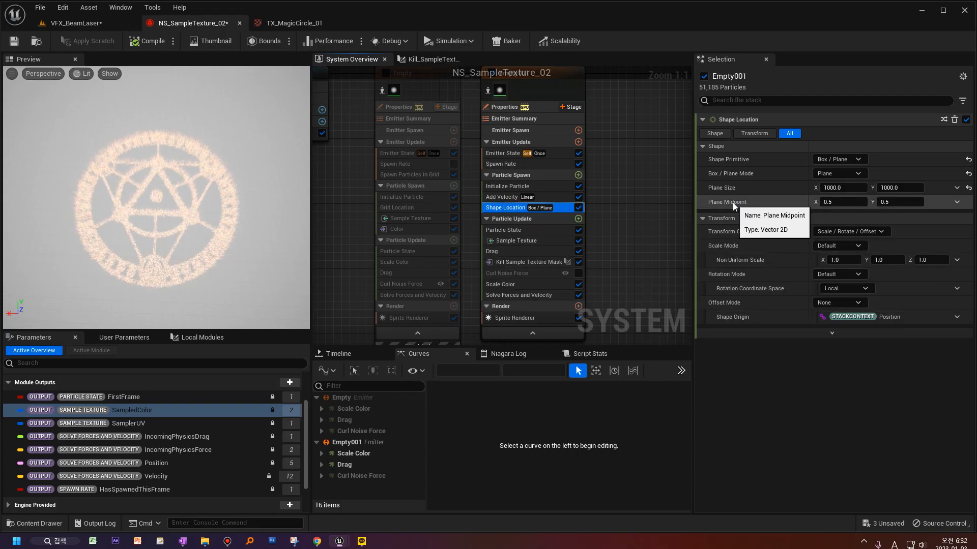
left_click(515, 266)
left_click(514, 242)
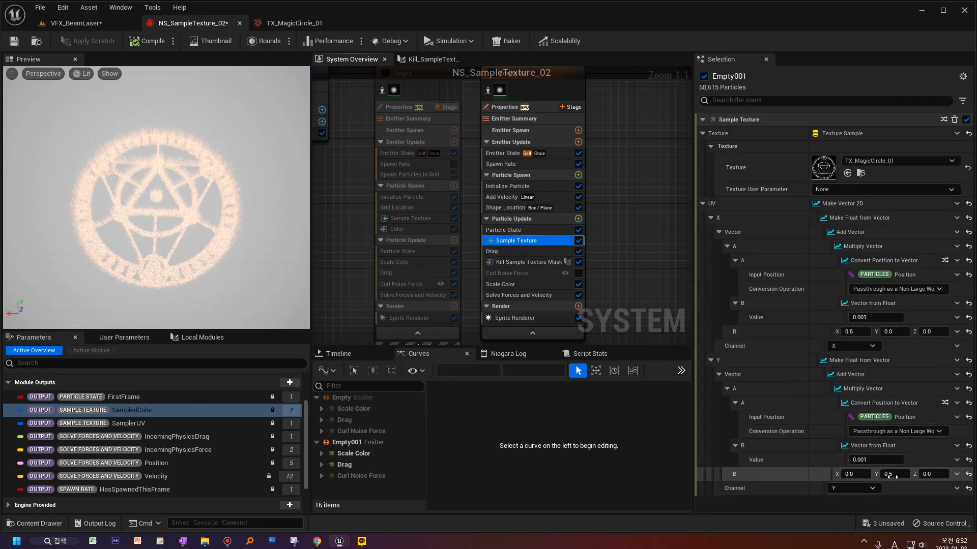
left_click_drag(211, 255, 209, 196)
left_click_drag(211, 252, 210, 269)
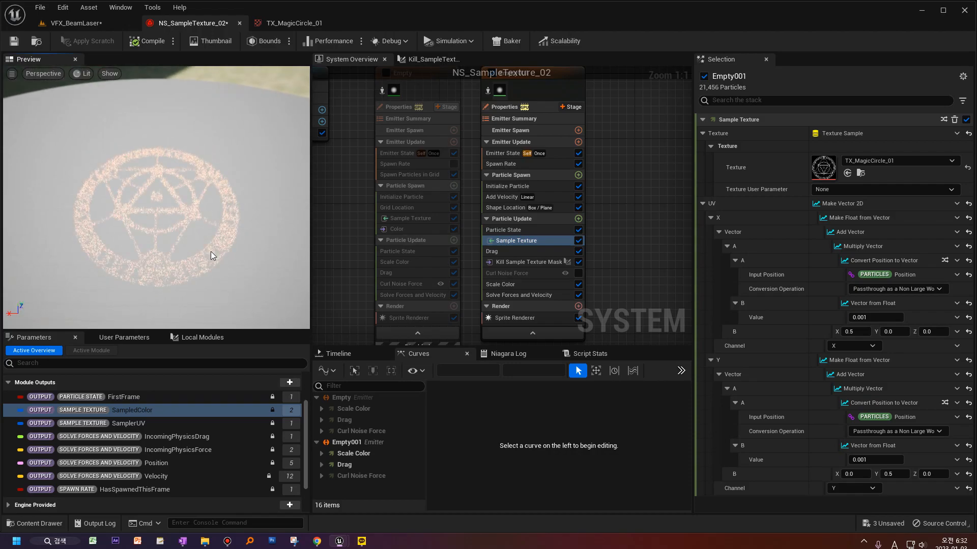
Enable the Curl Noise Force module on Empty001 and reset its Noise Strength and Noise Frequency to their defaults.
left_click(504, 273)
left_click(578, 273)
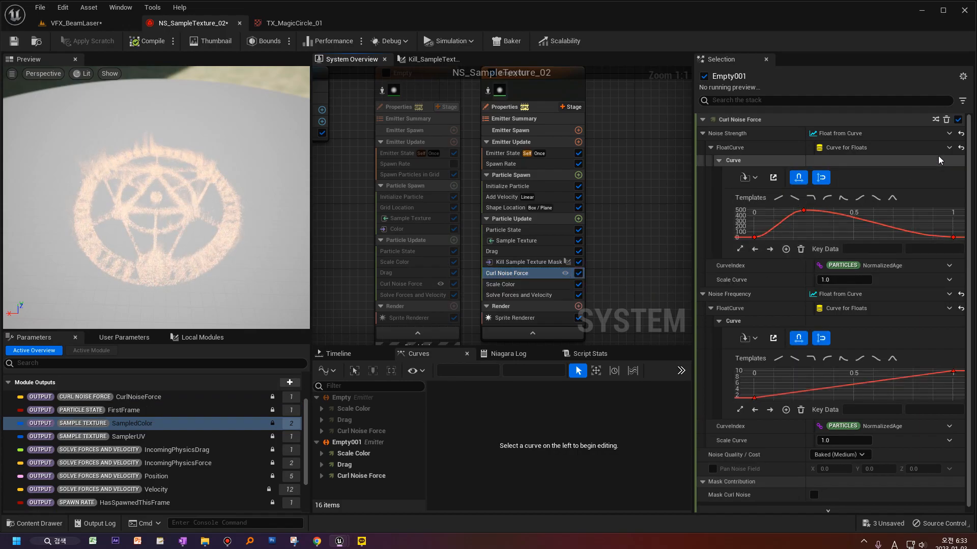
left_click(960, 147)
left_click(961, 133)
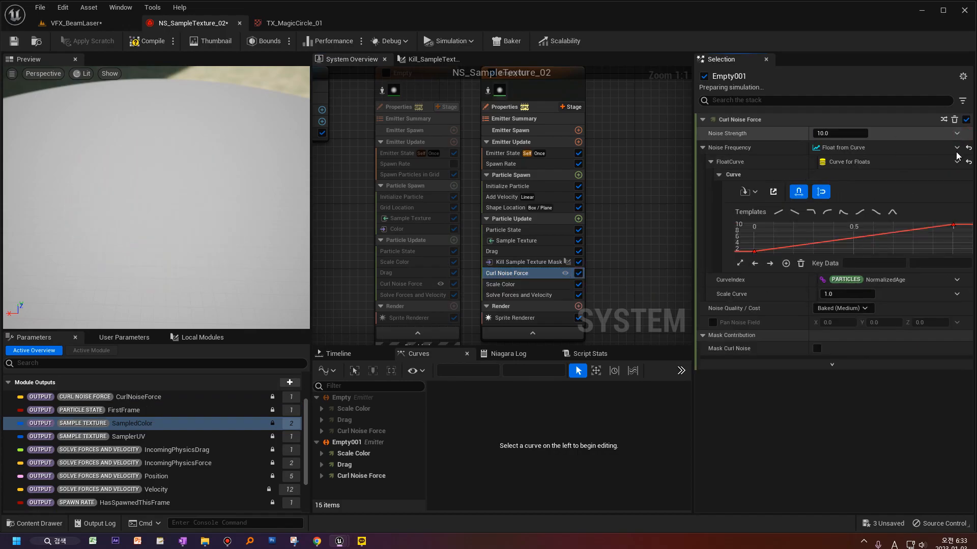
left_click(968, 148)
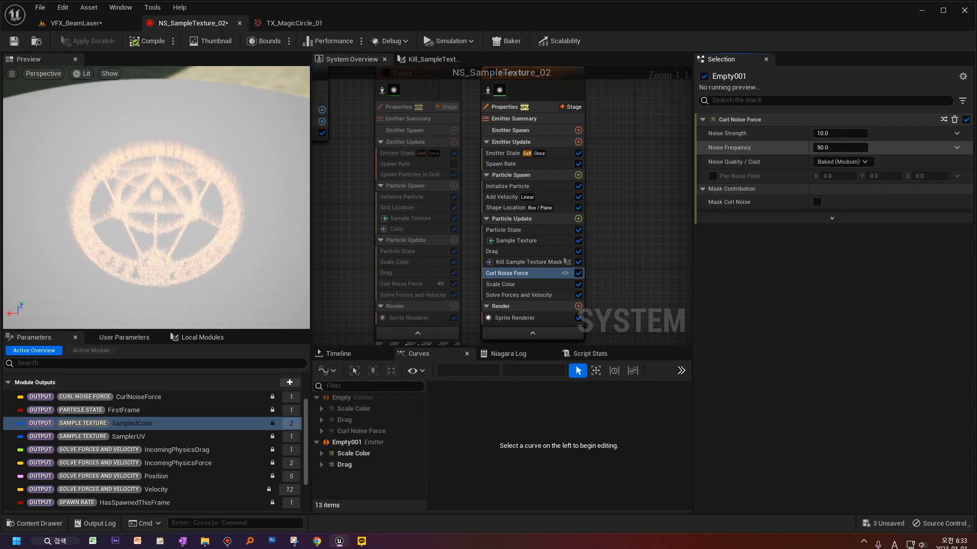
Drive the curl Noise Strength with a Float from Curve input using a linear ramp up whose end key is 200.
left_click(956, 148)
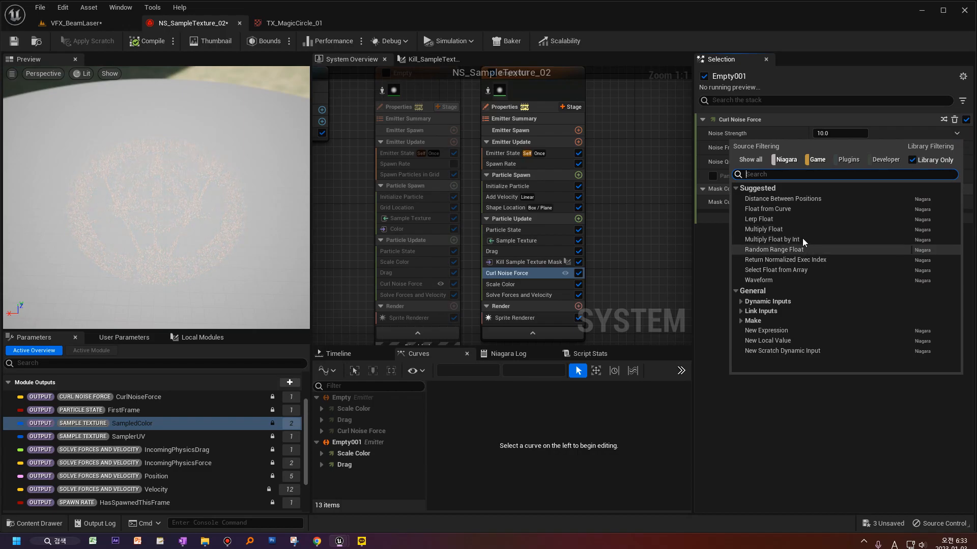
left_click(794, 211)
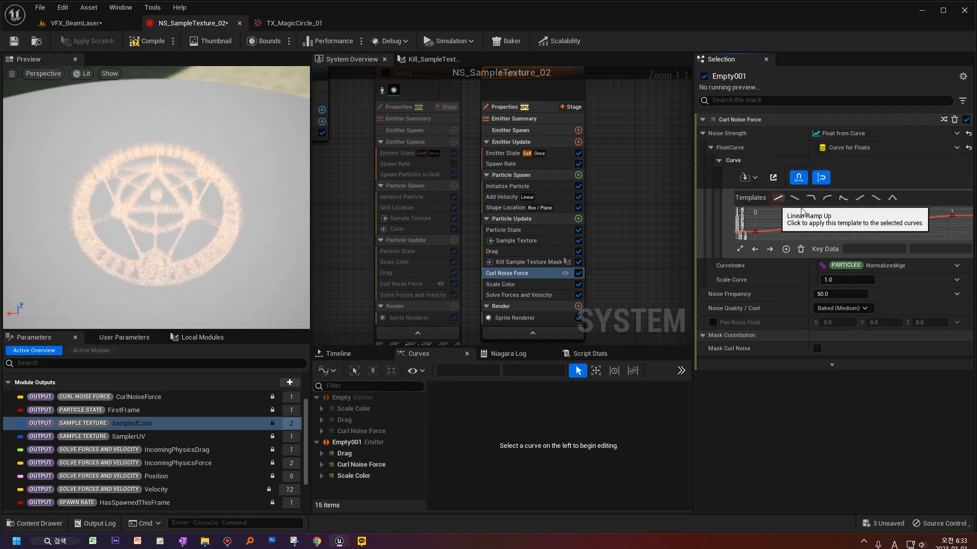
left_click(778, 198)
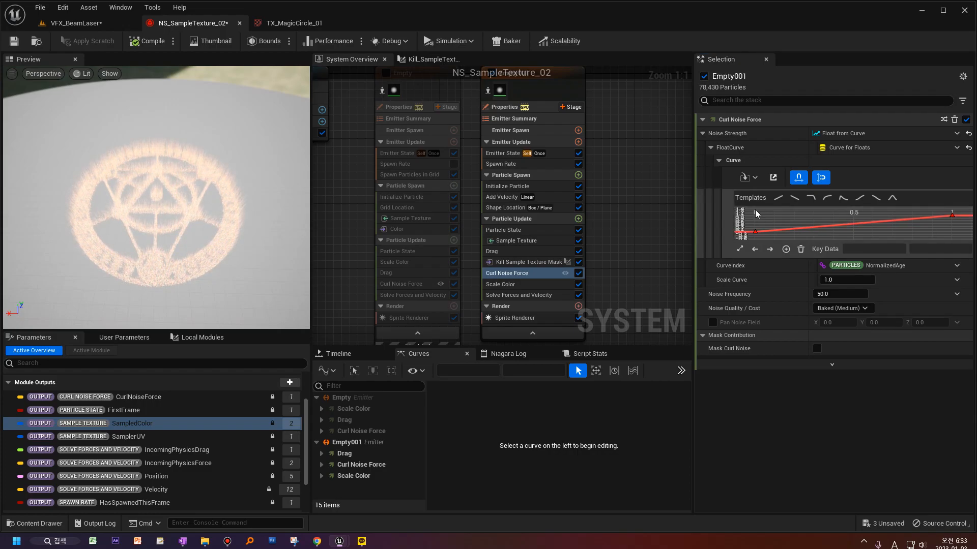
left_click(967, 209)
left_click(944, 223)
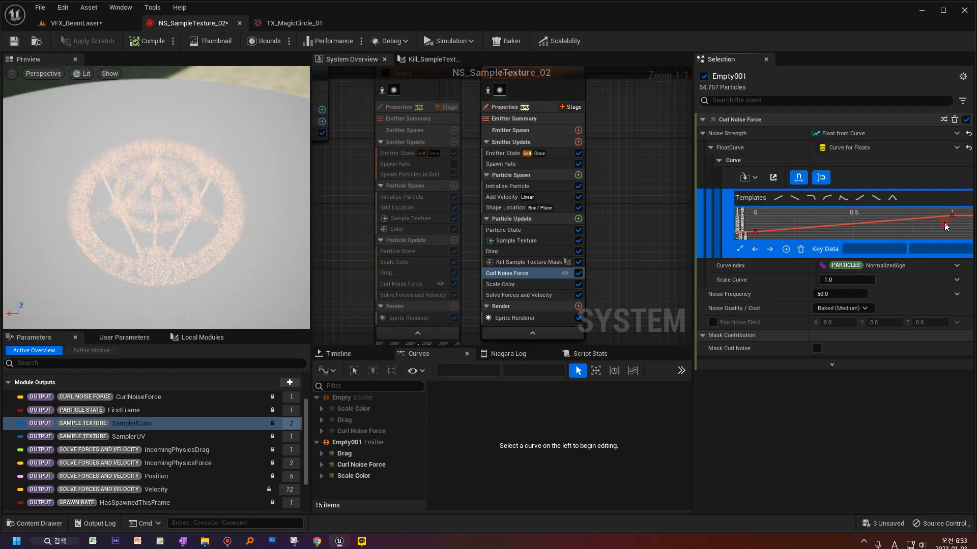
left_click(941, 249)
type("200")
key("Return")
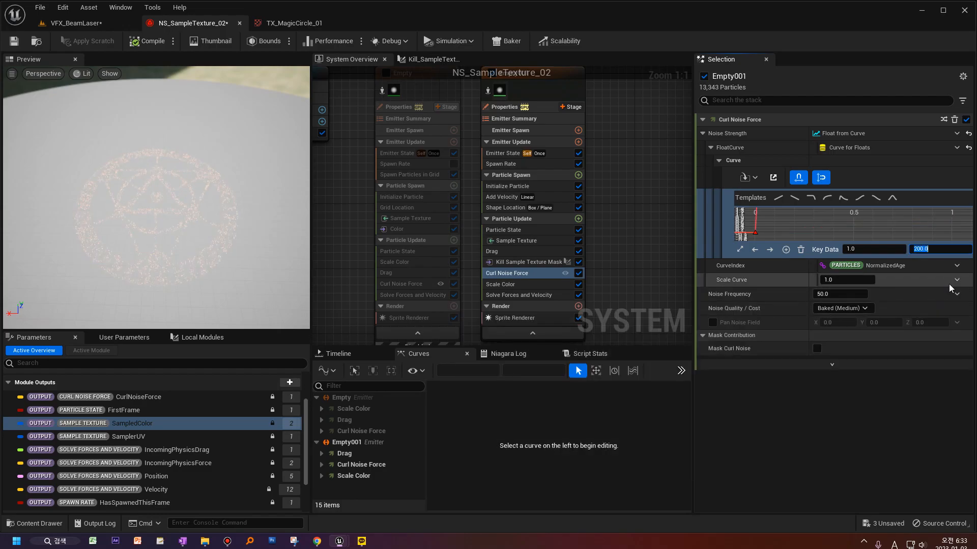
Drive the curl Noise Frequency with a Float from Curve input using a linear ramp up whose end key is 10.
left_click(957, 294)
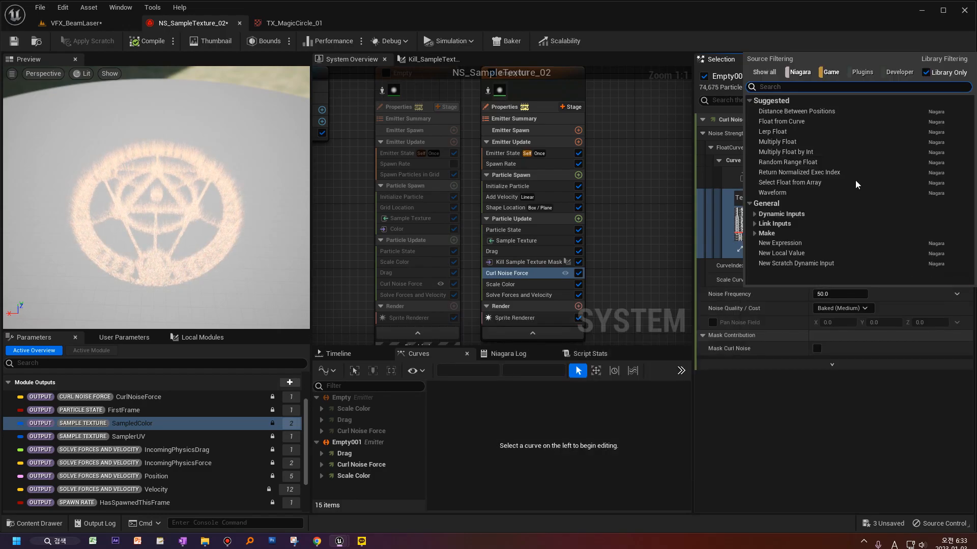
left_click(814, 122)
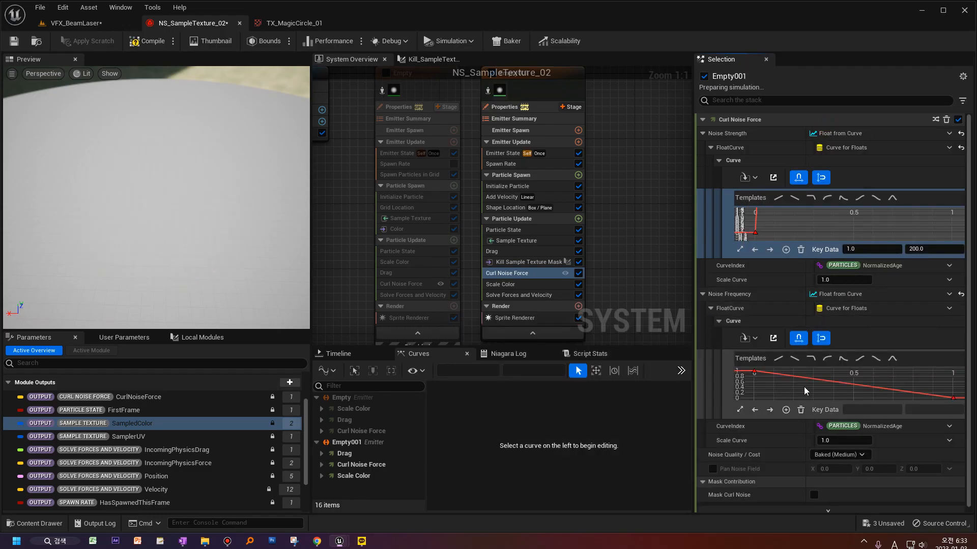
left_click(780, 358)
left_click(943, 376)
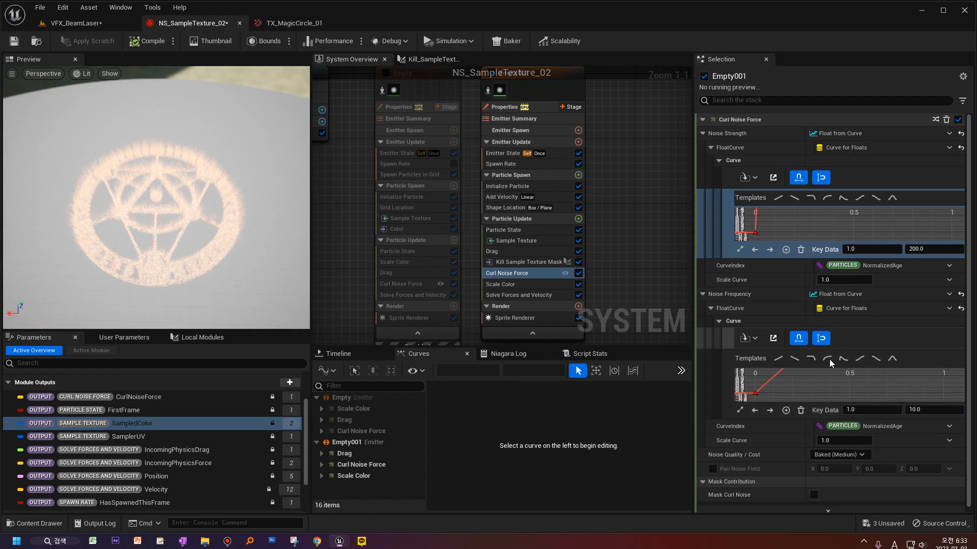
Set the start key of the Noise Frequency curve to 5 and fit the Noise Strength curve to all its keys.
left_click(755, 393)
left_click(933, 409)
type("5")
key("Return")
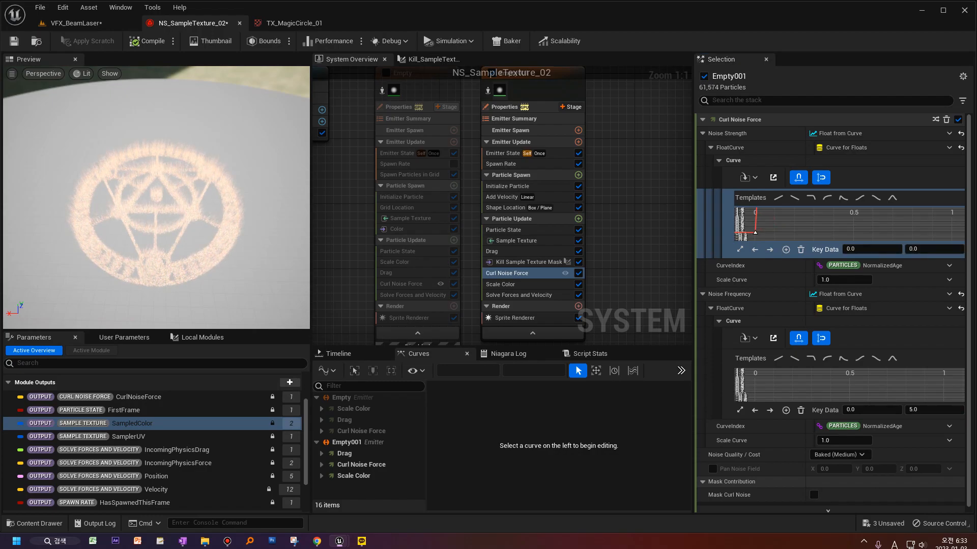
left_click(800, 232)
left_click(740, 249)
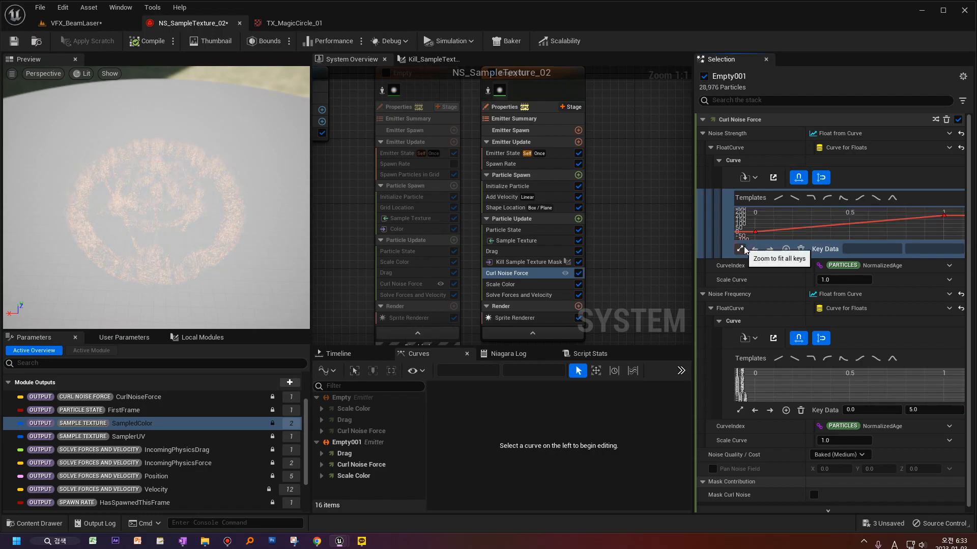
left_click_drag(148, 270, 148, 245)
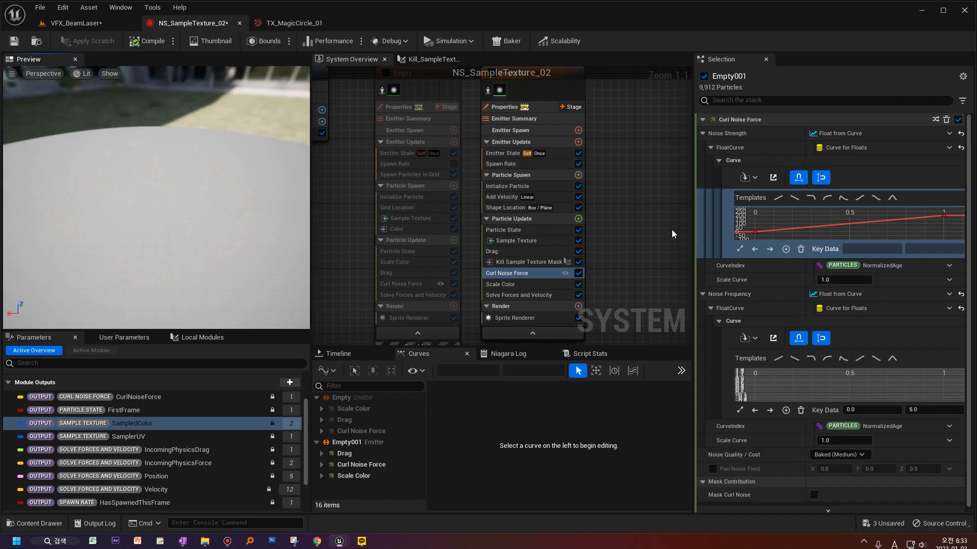
Switch Empty001's Scale Color mode to RGBA Linear Color Curve and delete the alpha stop at the gradient's end.
left_click(504, 284)
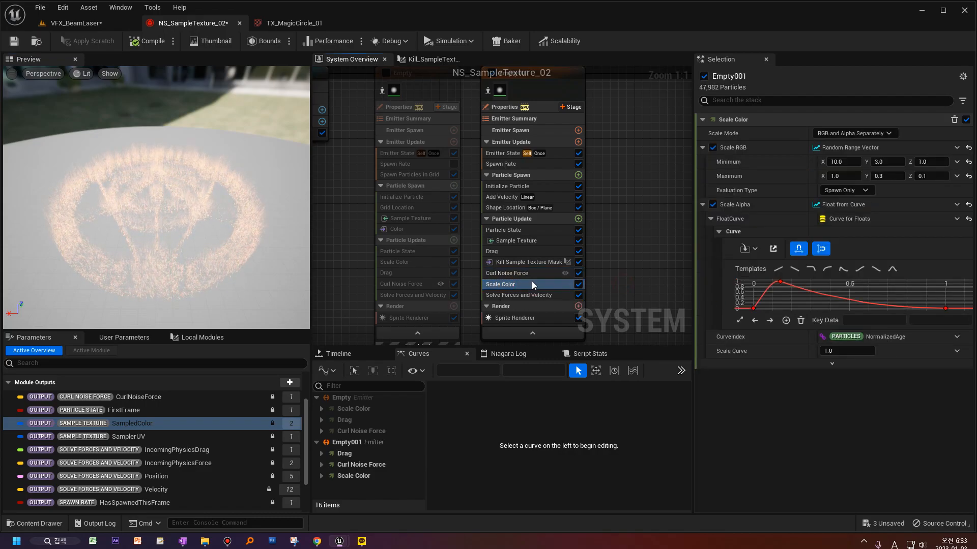
left_click(874, 136)
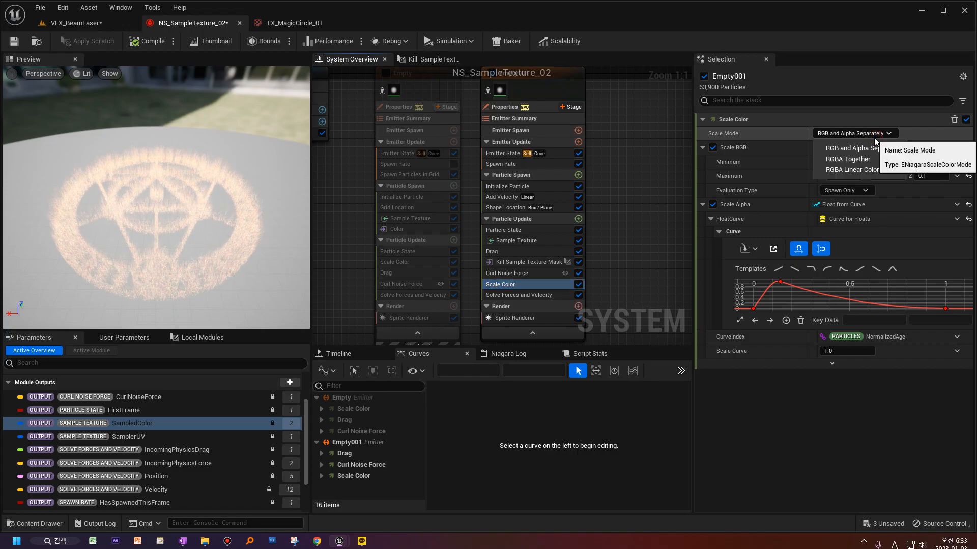
left_click(875, 172)
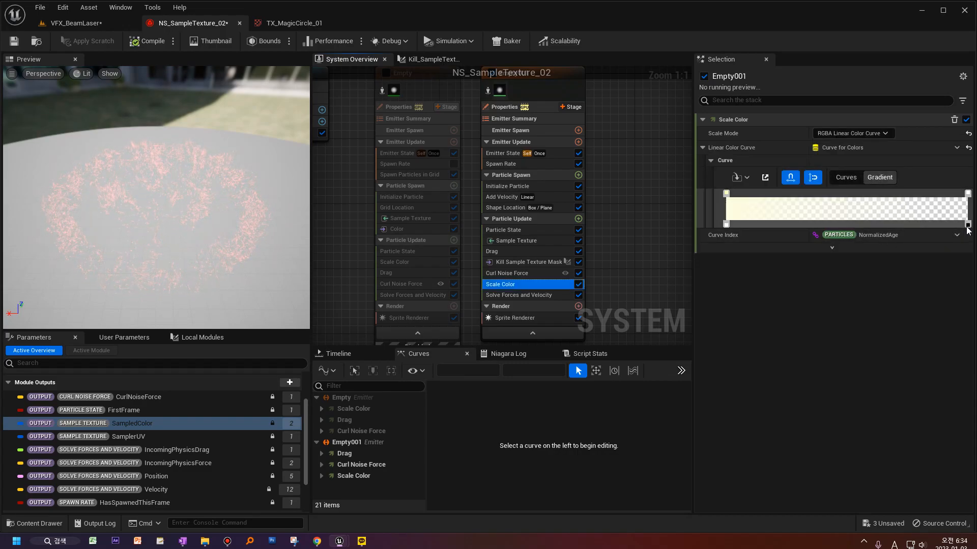
key("Delete")
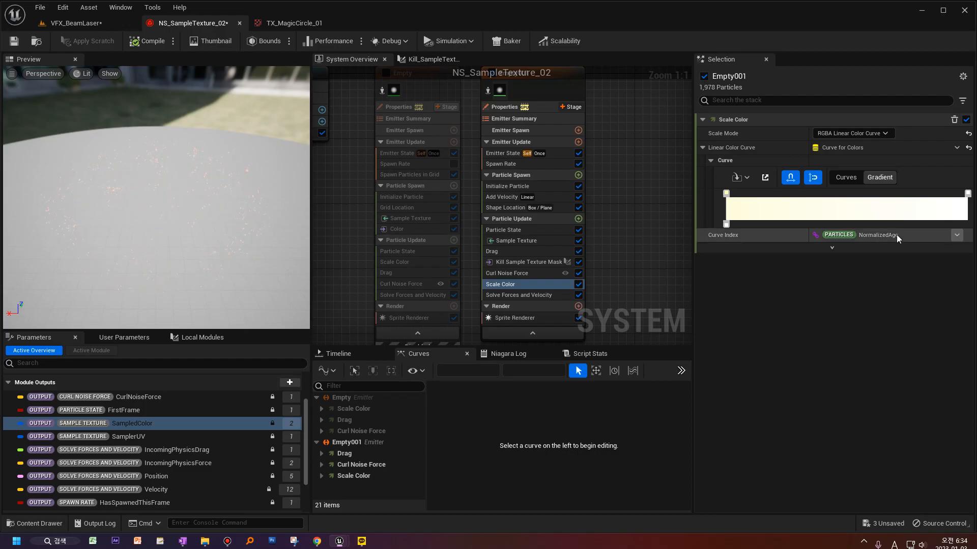
Set the gradient's first color stop to red 500 and blue 0.
double_click(727, 194)
left_click(767, 352)
type("500")
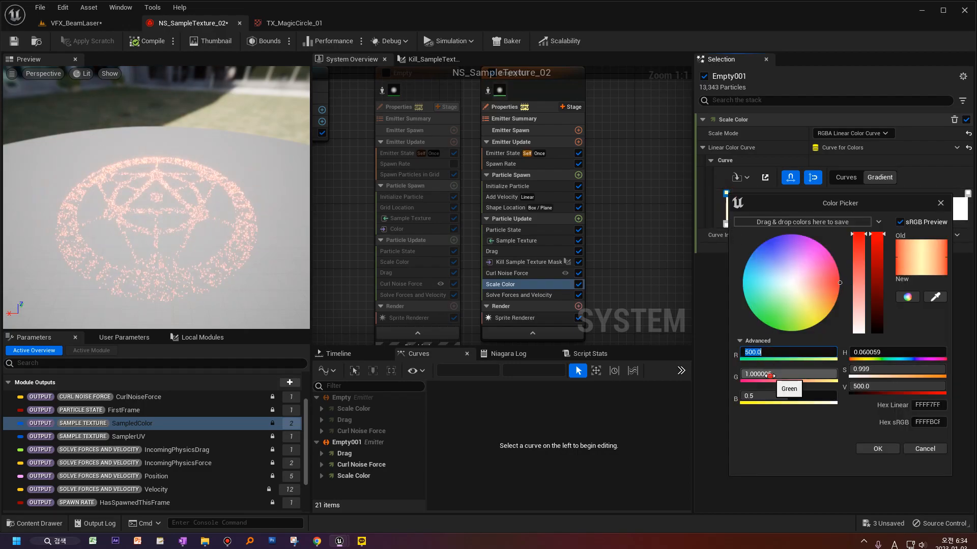
key("Tab")
key("Tab")
type("0")
key("Return")
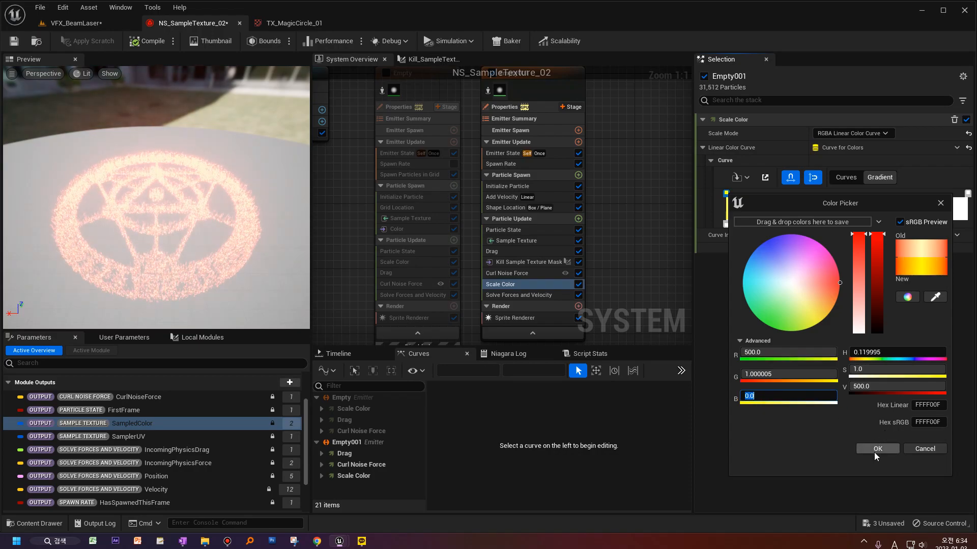
left_click(875, 450)
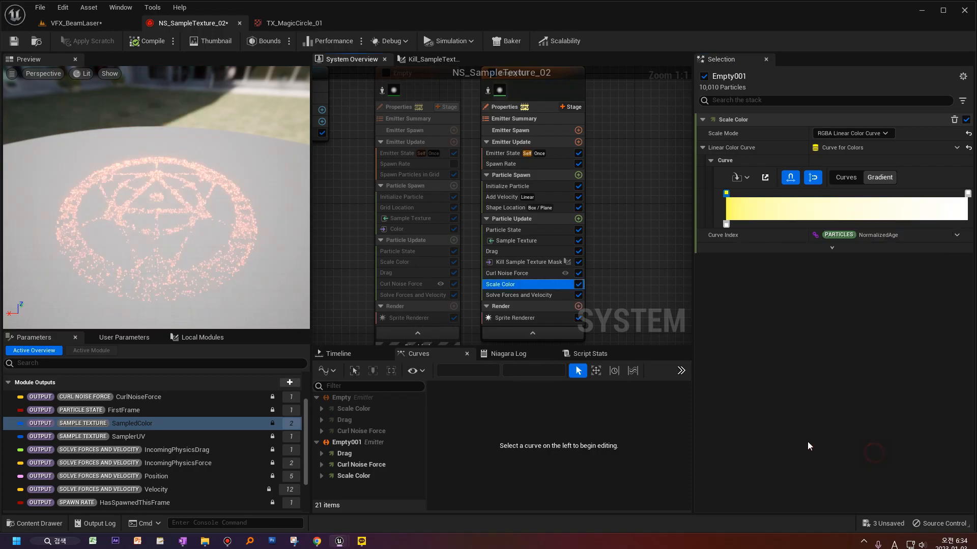
Add a second color stop close to the gradient's start and set it to red 2 and green 0.5.
left_click(743, 195)
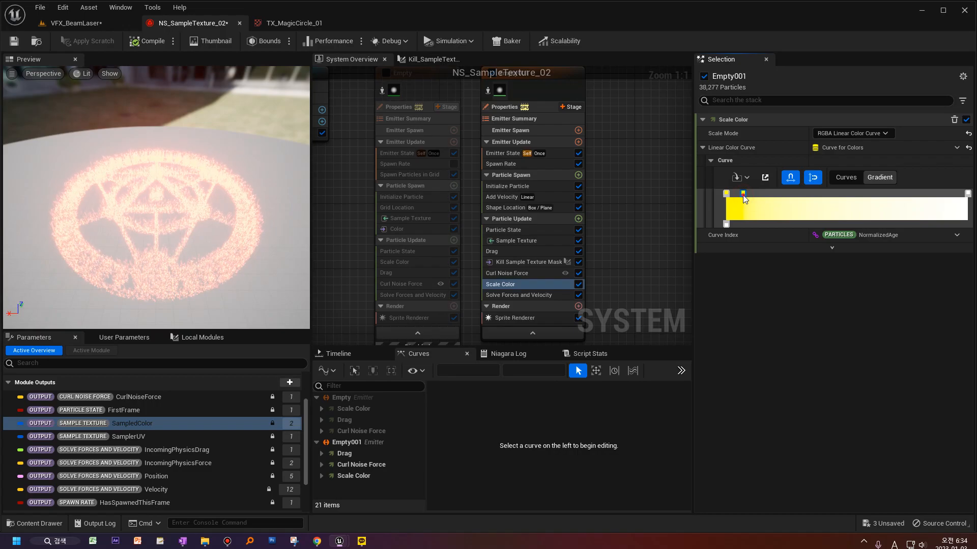
double_click(743, 194)
left_click(798, 354)
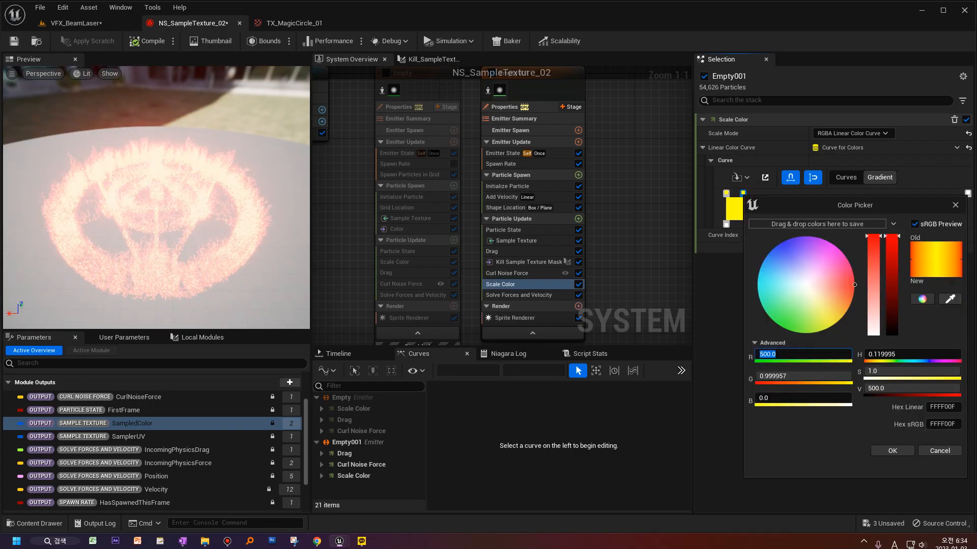
type("2")
key("Tab")
type("0.5")
key("Return")
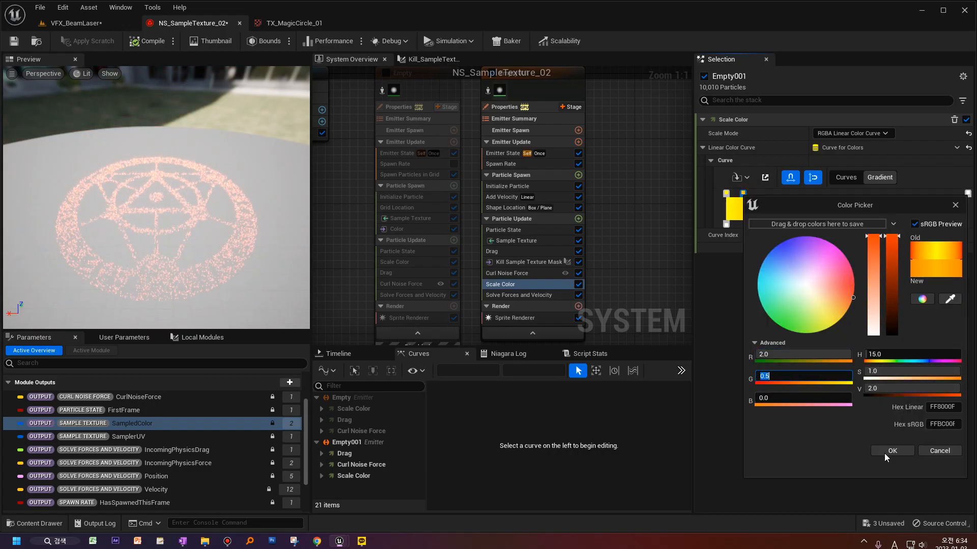
left_click(891, 451)
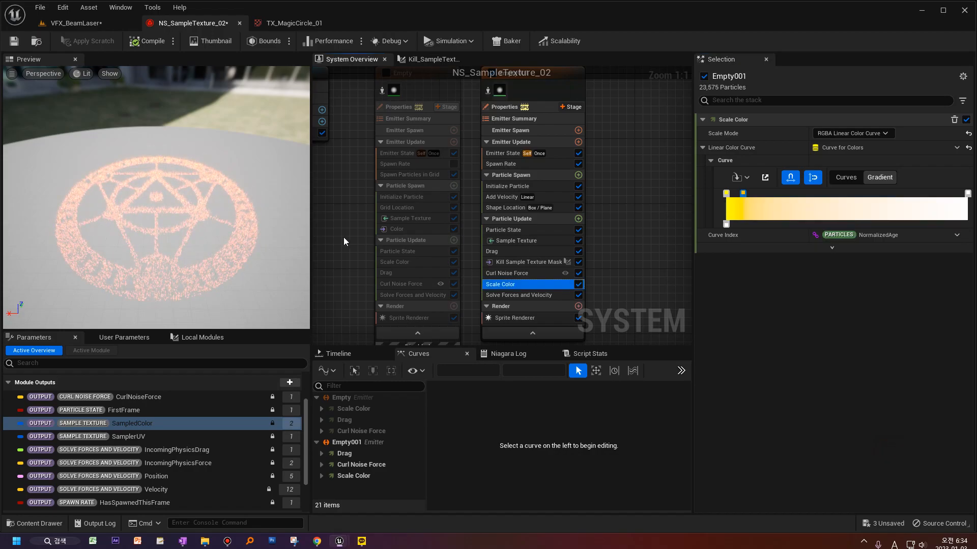
Set the gradient's end color stop to red 0.1, green 0 and blue 0.
double_click(968, 193)
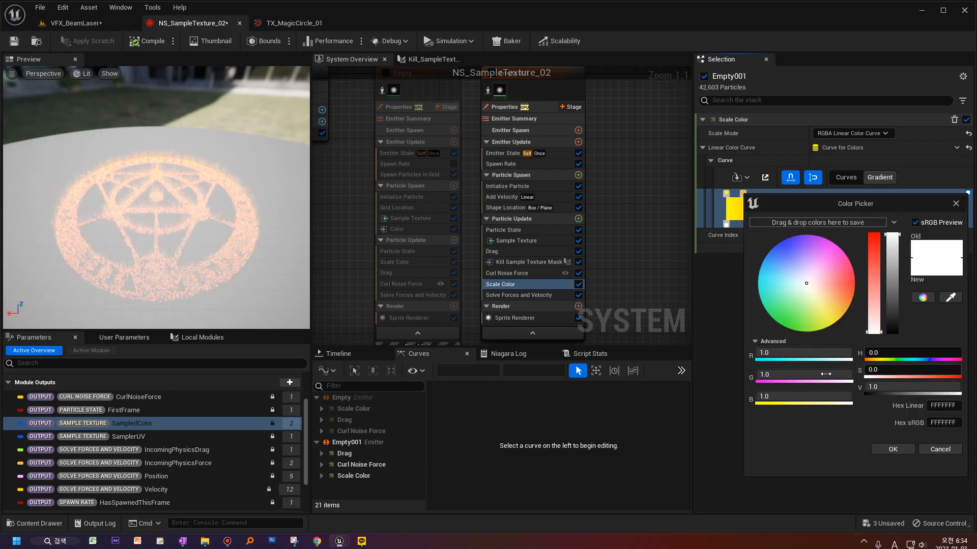
left_click(787, 375)
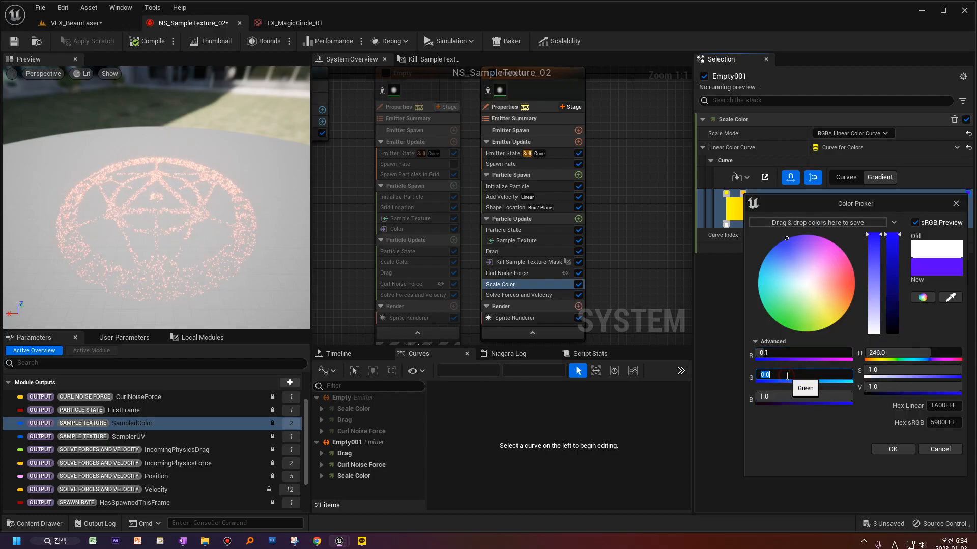
left_click(787, 397)
type("0")
key("Return")
left_click(887, 448)
left_click(482, 287)
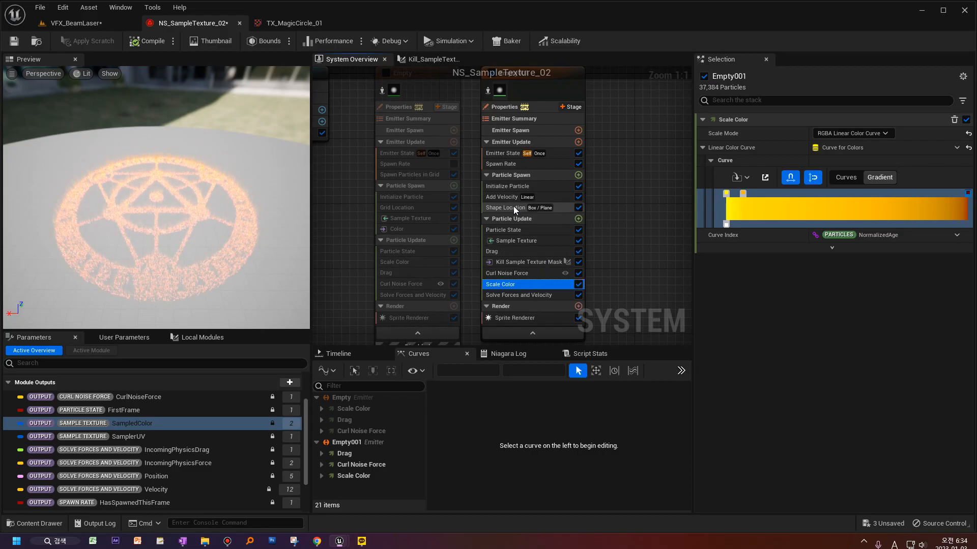
Review Empty001's Sample Texture, Kill Sample Texture Mask, Shape Location and Sprite Renderer settings, plus the blend mode of material MT_SphereMask_01.
left_click(503, 237)
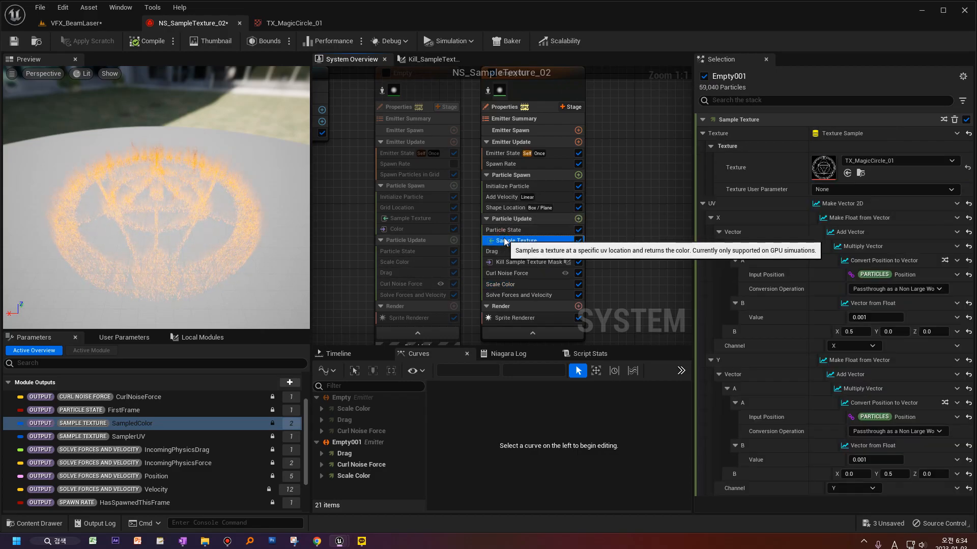
left_click(517, 261)
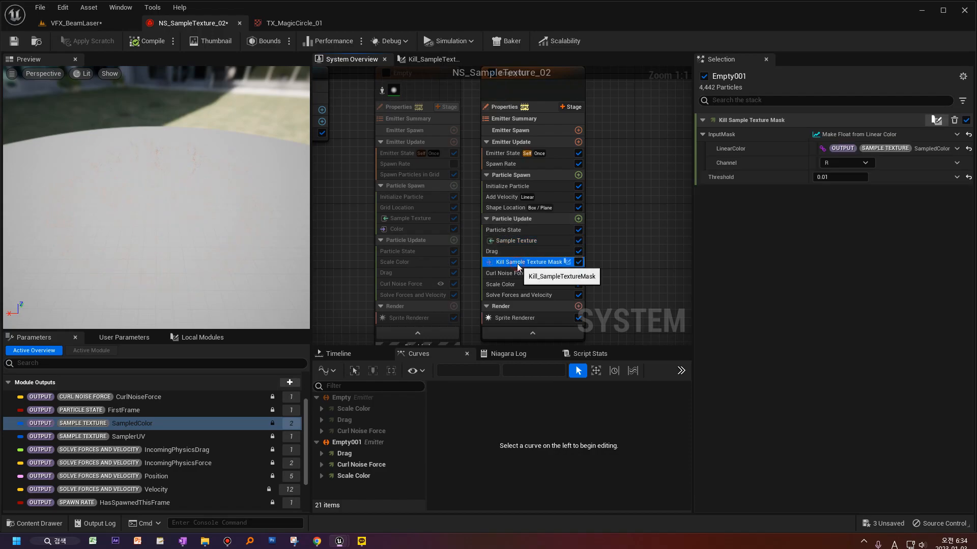
left_click(501, 240)
left_click(504, 209)
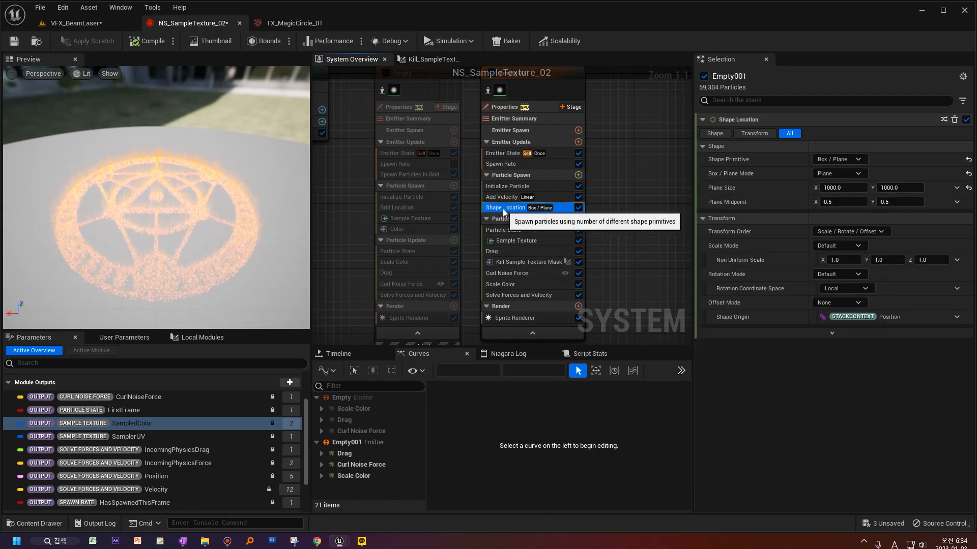
left_click(528, 262)
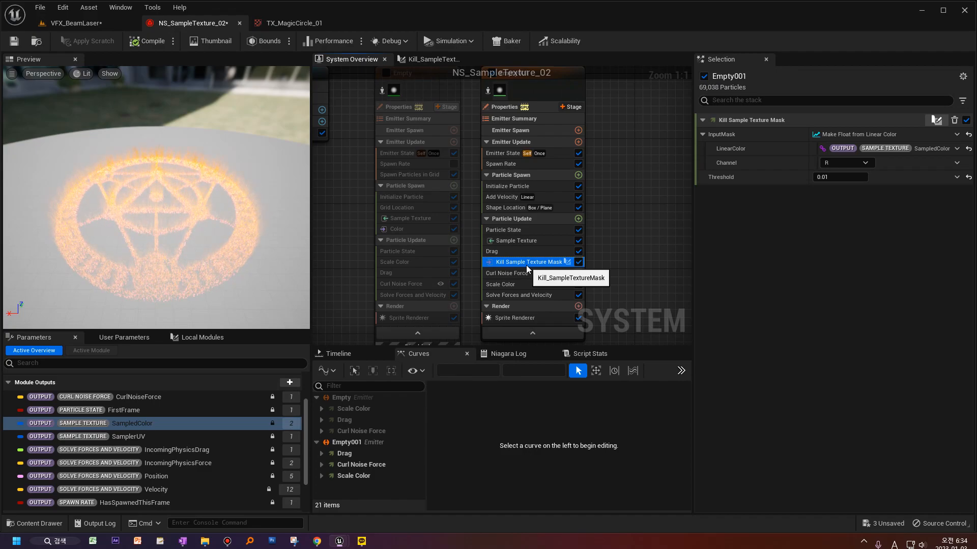
left_click(531, 319)
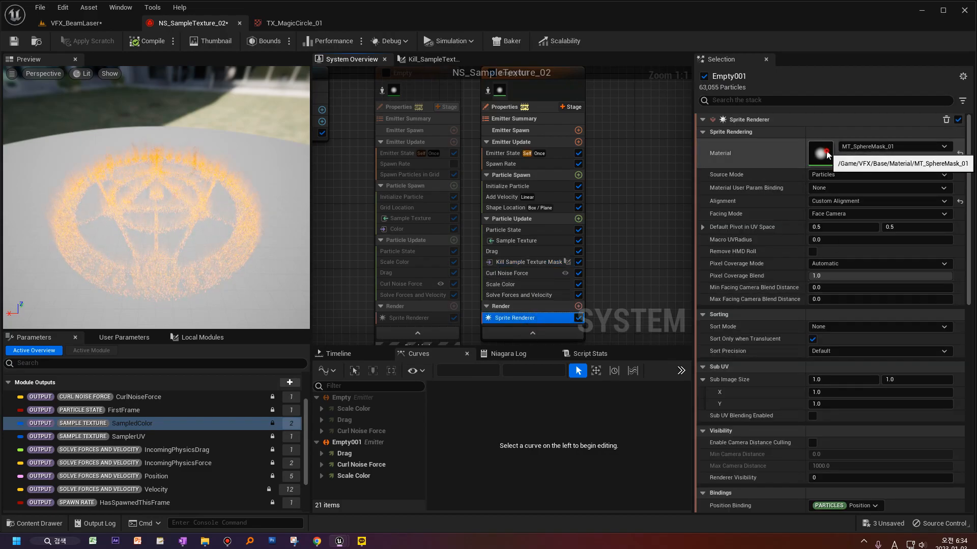
double_click(825, 150)
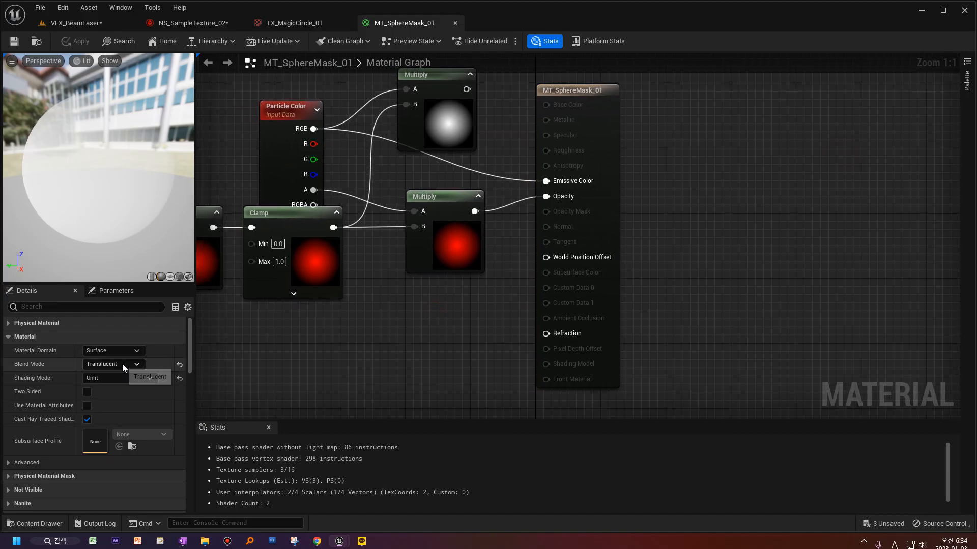
left_click(205, 21)
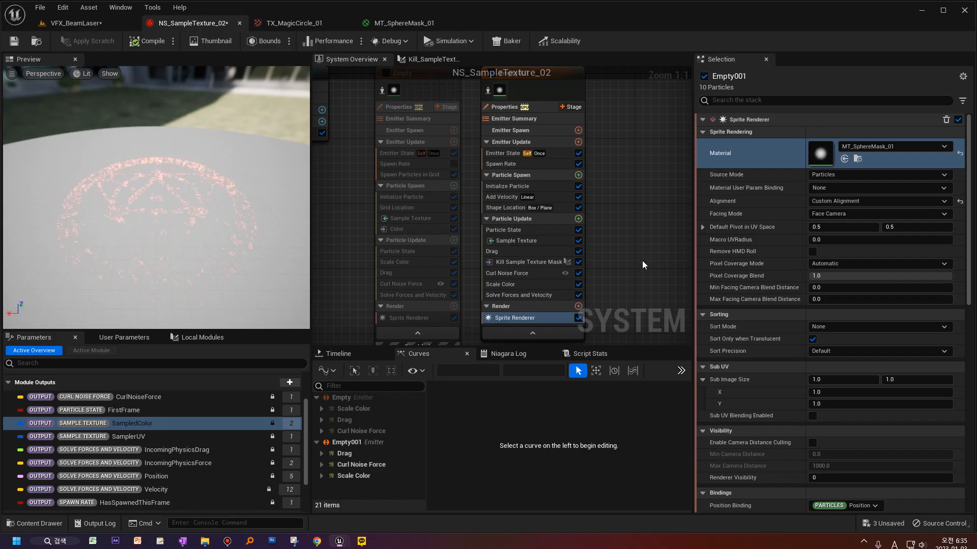
Disable the Kill Sample Texture Mask module on Empty001 and check the Sprite Renderer's material.
left_click(580, 262)
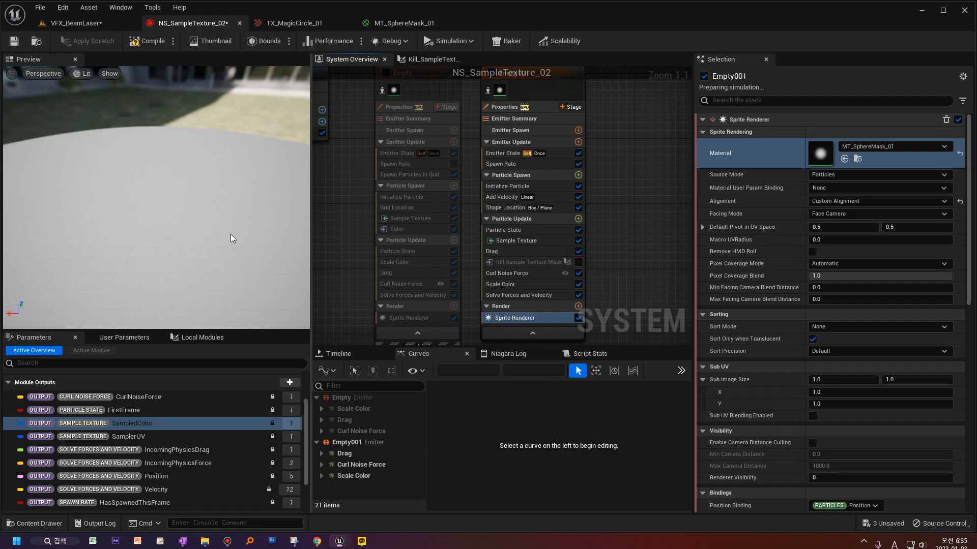
left_click_drag(215, 244, 77, 234)
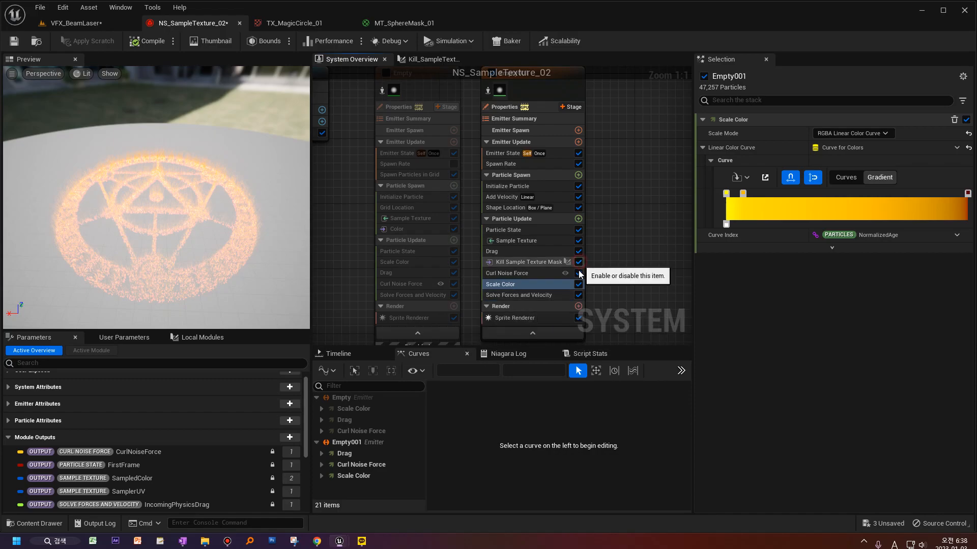
left_click(578, 262)
left_click(549, 318)
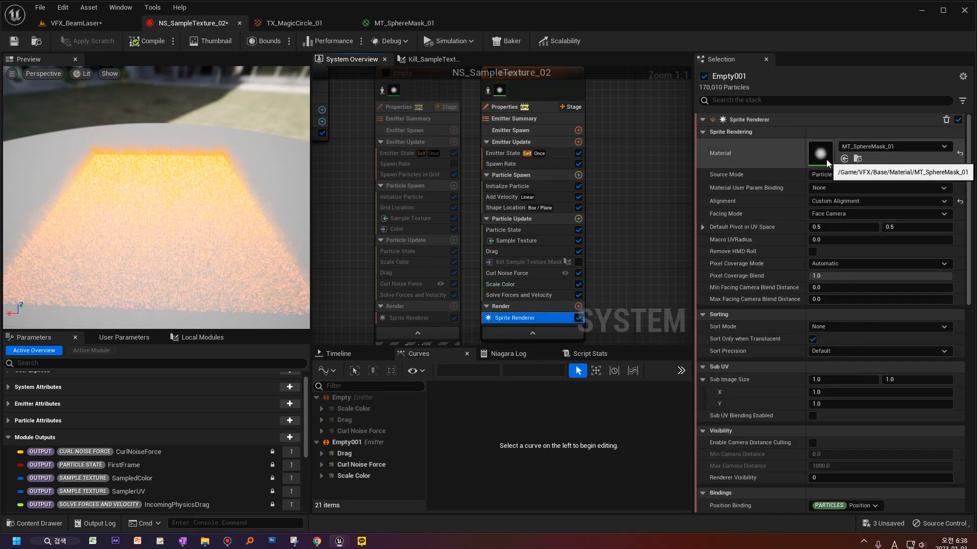
Enable the Empty emitter in place of Empty001 and review its Grid Location, Sample Texture and Scale Color modules.
right_click_drag(367, 173, 385, 192)
left_click(509, 94)
left_click(403, 94)
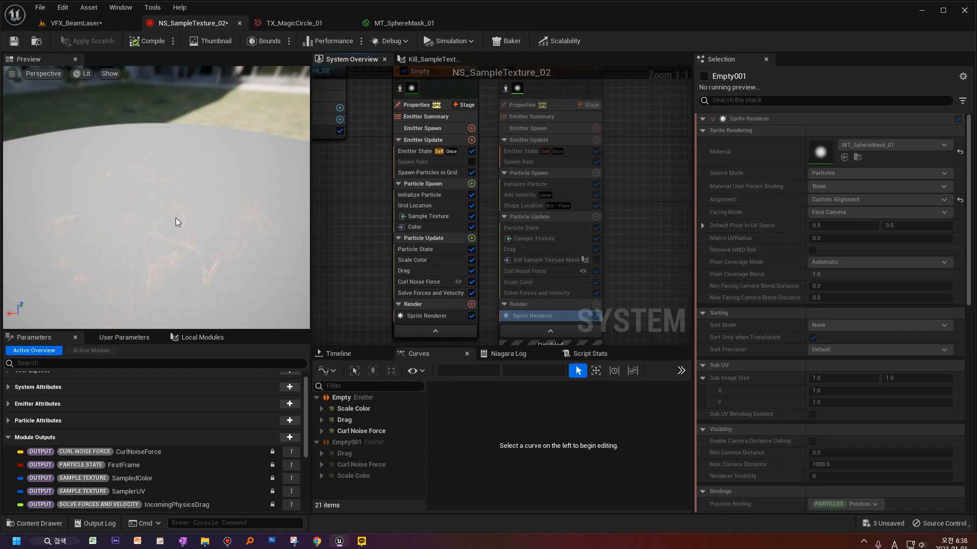
left_click(423, 208)
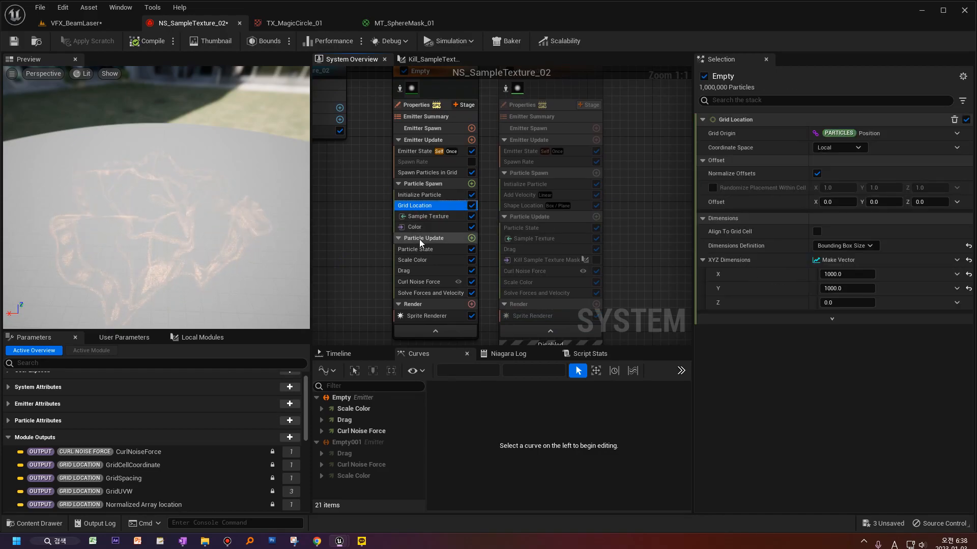
left_click(432, 220)
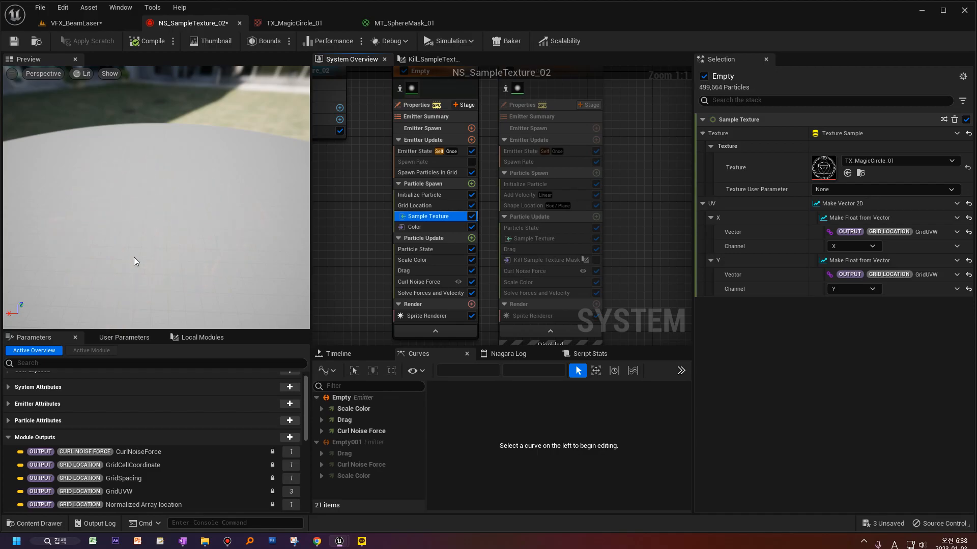
left_click(423, 260)
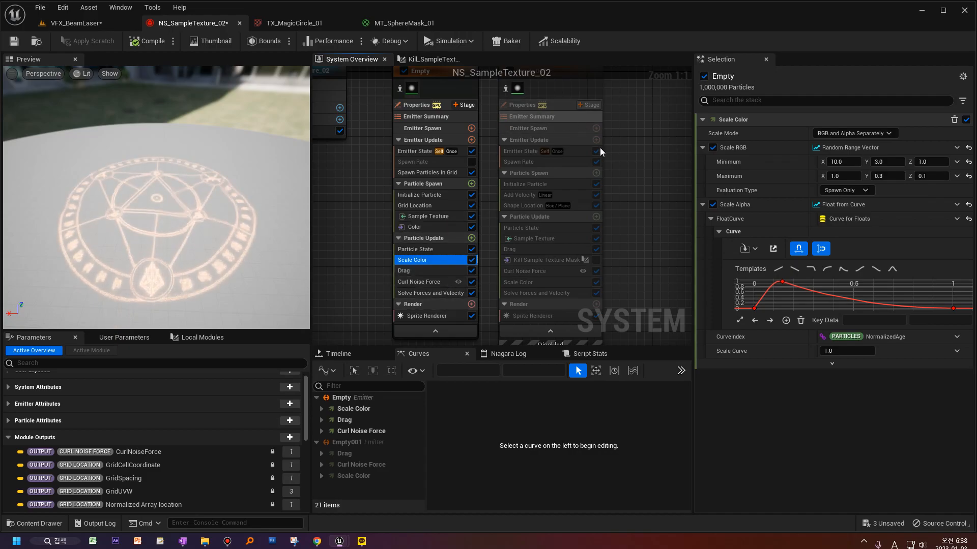
Switch back from the Empty emitter to Empty001 and disable Empty001's Scale Color module.
right_click_drag(628, 145, 618, 158)
left_click(393, 84)
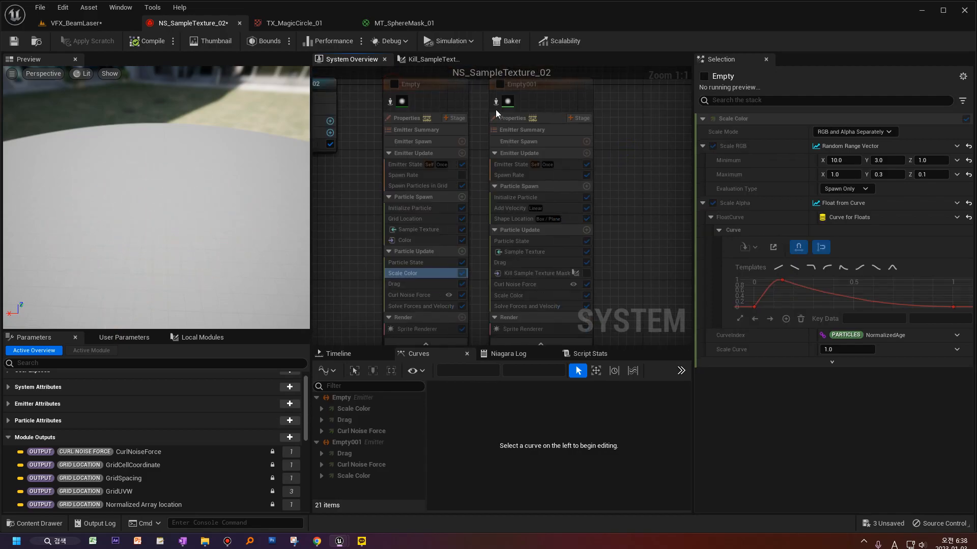
left_click(499, 85)
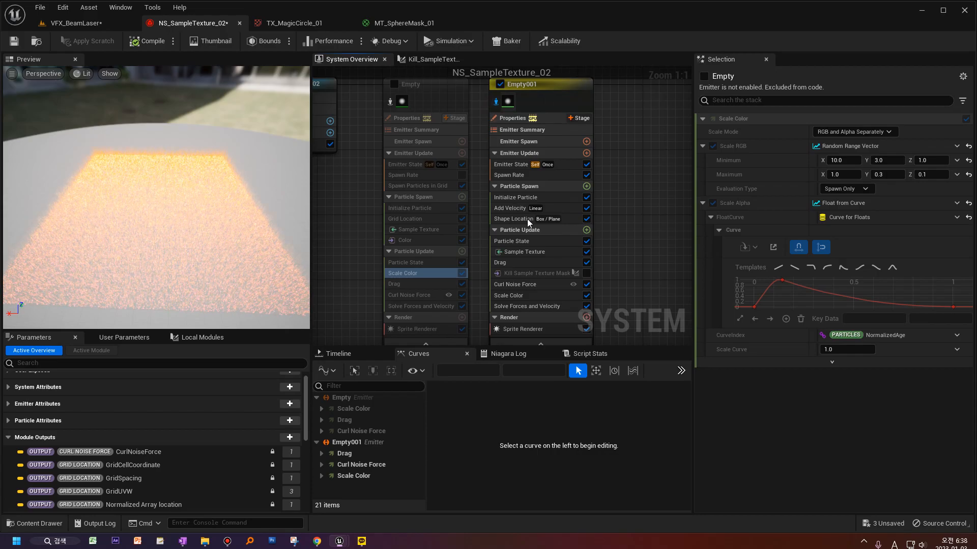
right_click_drag(639, 292, 637, 279)
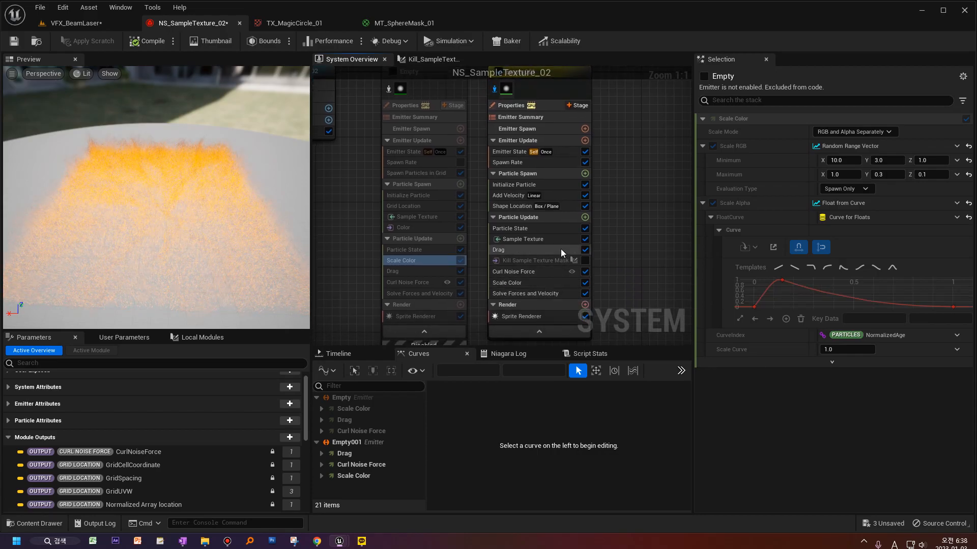
left_click(541, 283)
left_click(585, 283)
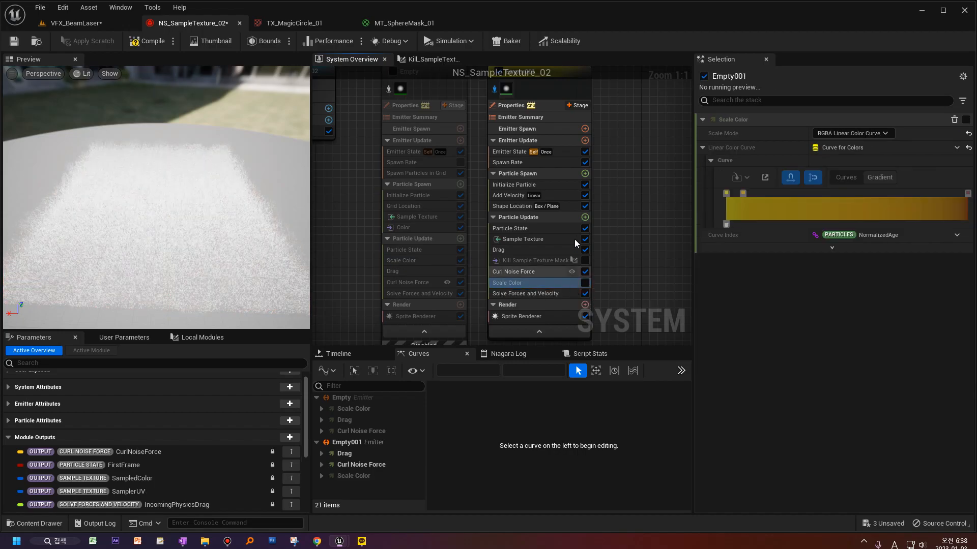
Add a new Scale Color module to Empty001's Particle Update group.
left_click(585, 218)
type("sa")
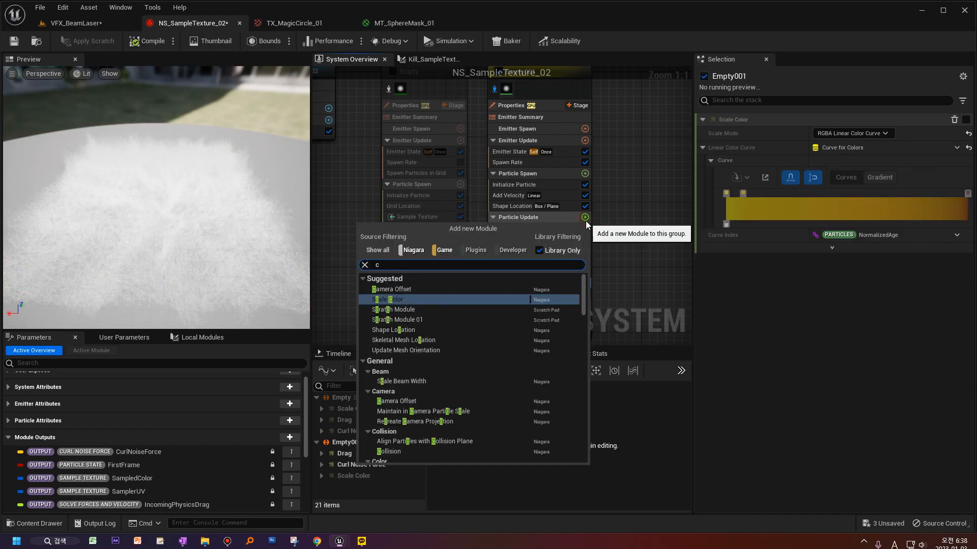
key("BackSpace")
type("cale")
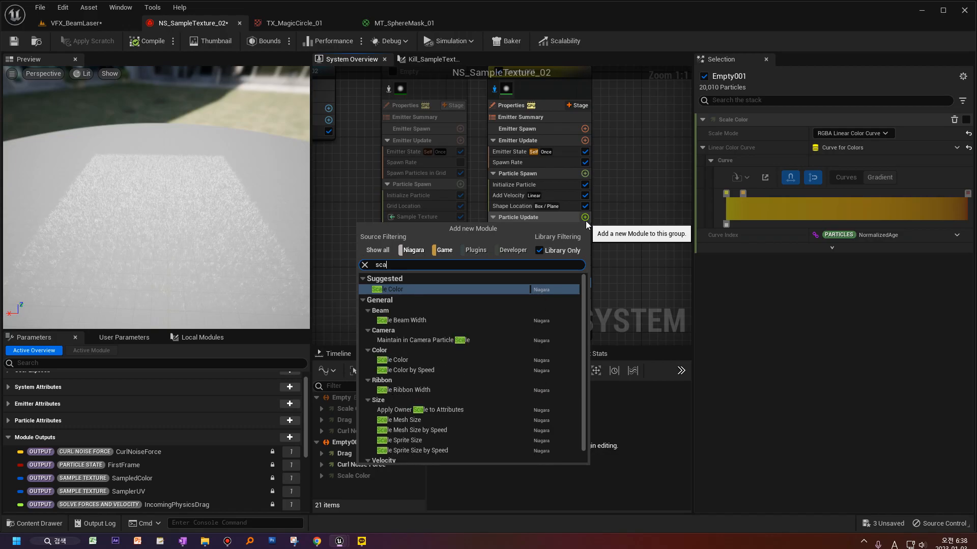
key("Return")
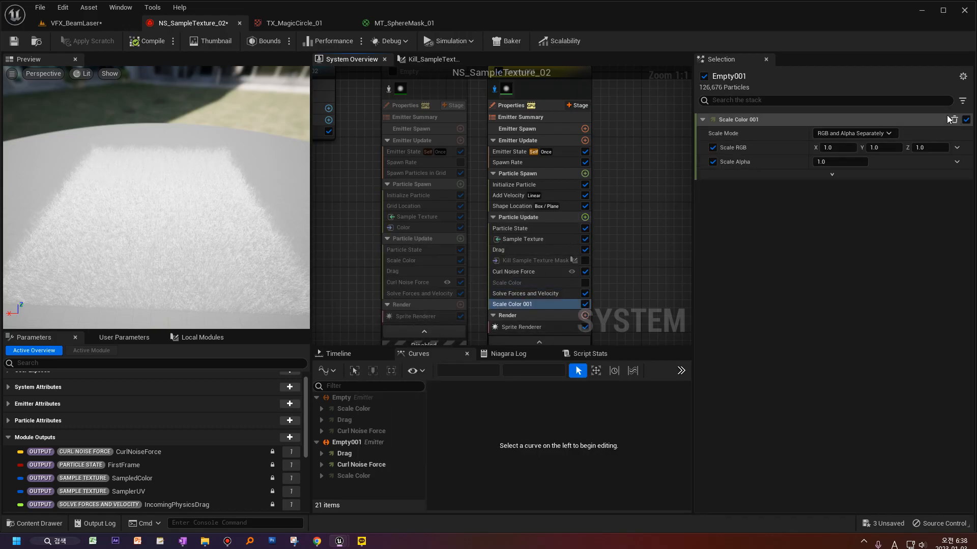
Make the new Scale Color module's Scale RGB a Multiply Vector and feed Sample Texture's SampledColor output into its A input.
left_click(956, 148)
type("mul")
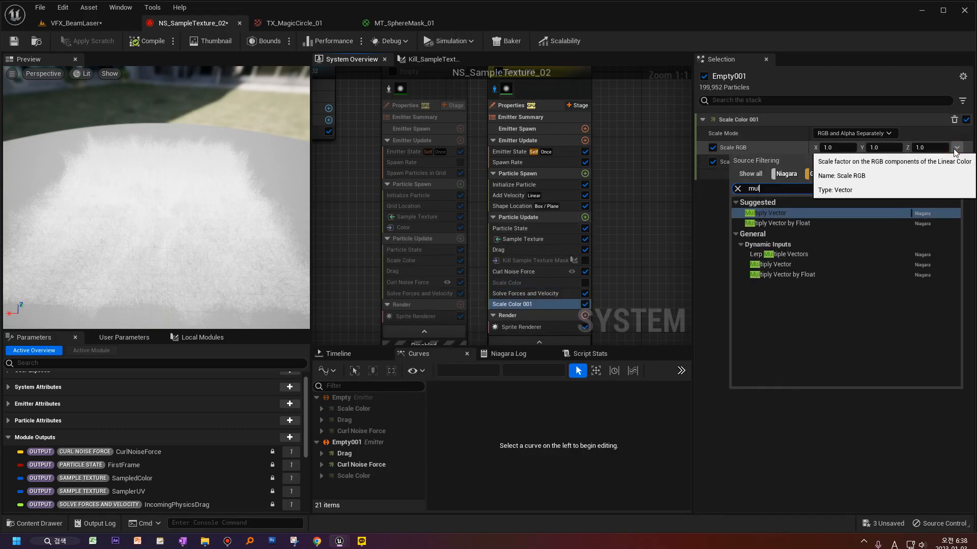
left_click(766, 213)
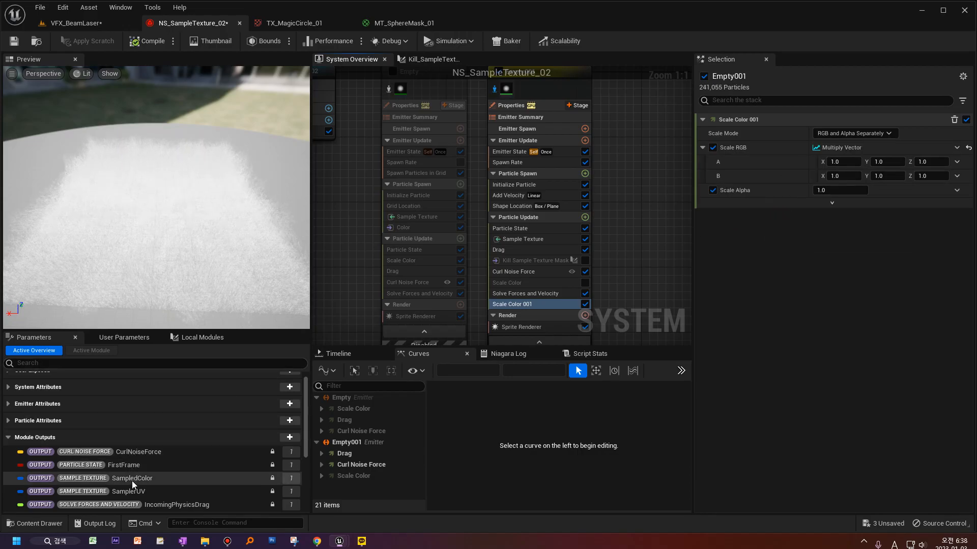
left_click_drag(130, 480, 844, 160)
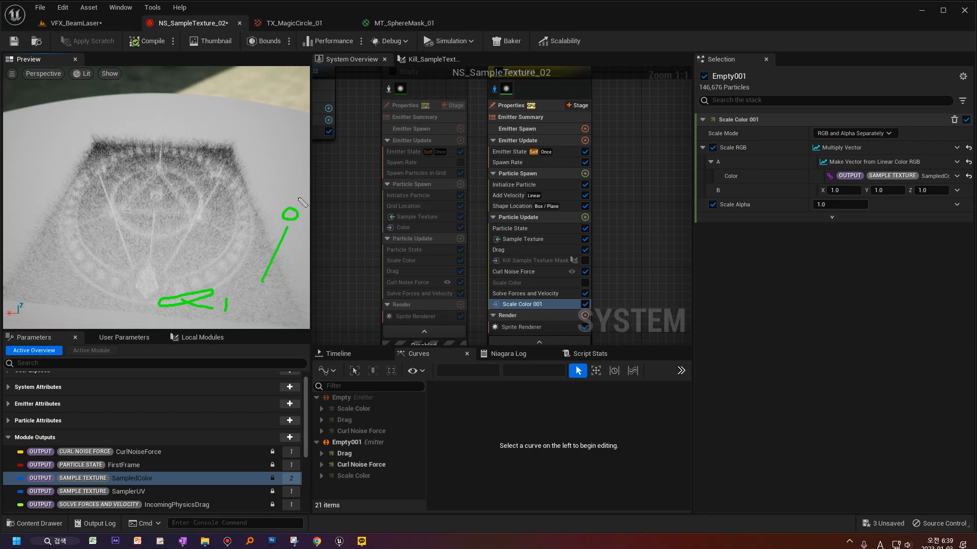
Check texture TX_MagicCircle_01 and material MT_SphereMask_01, and set the X component of the Multiply Vector's B input to 10.
left_click(299, 23)
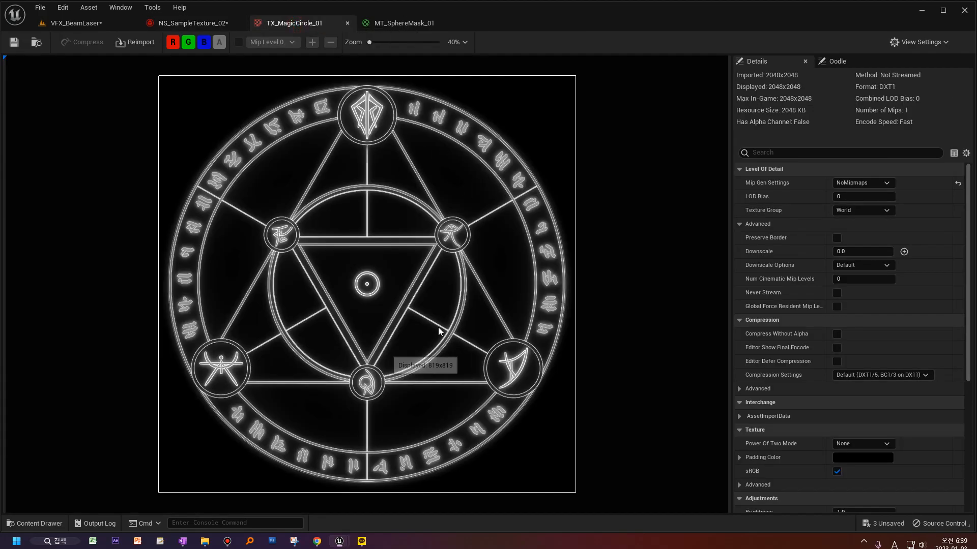
left_click(401, 23)
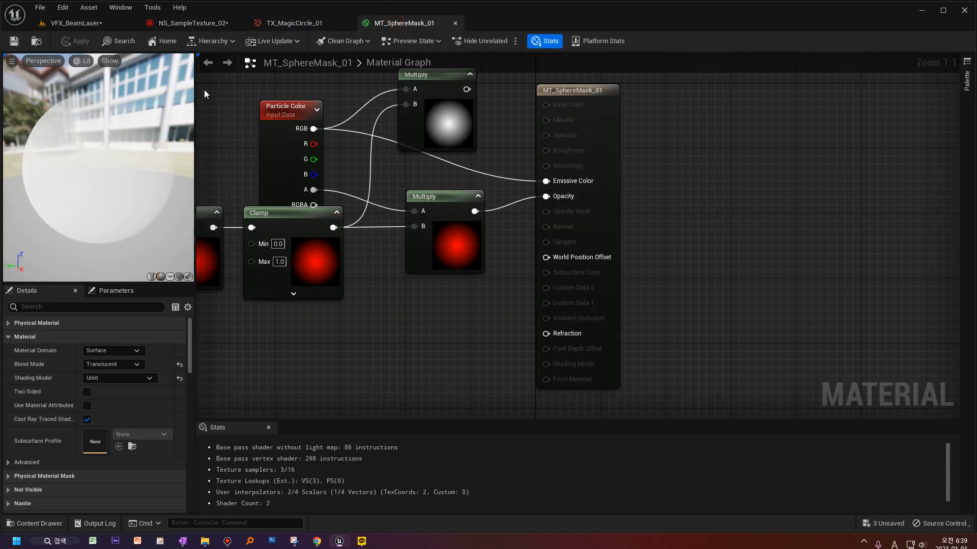
left_click(173, 24)
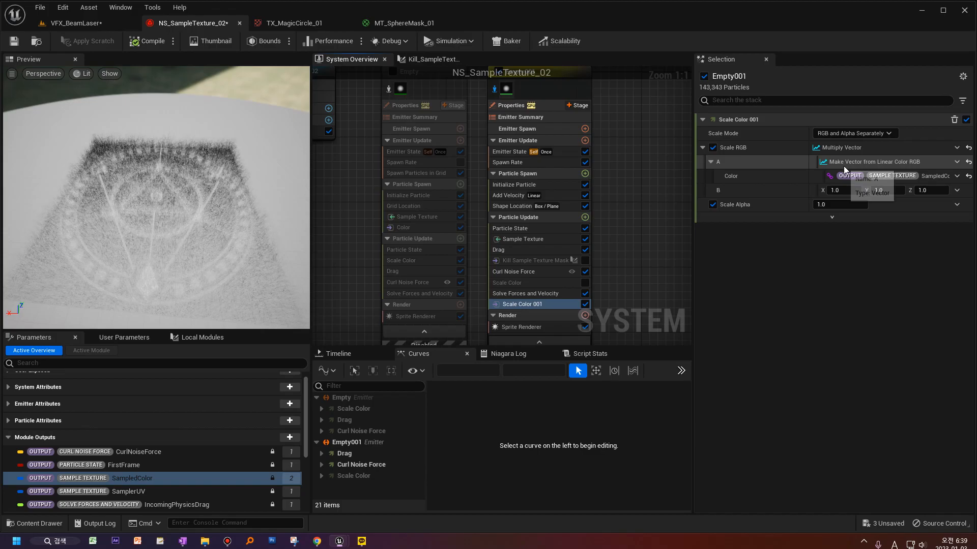
left_click(844, 191)
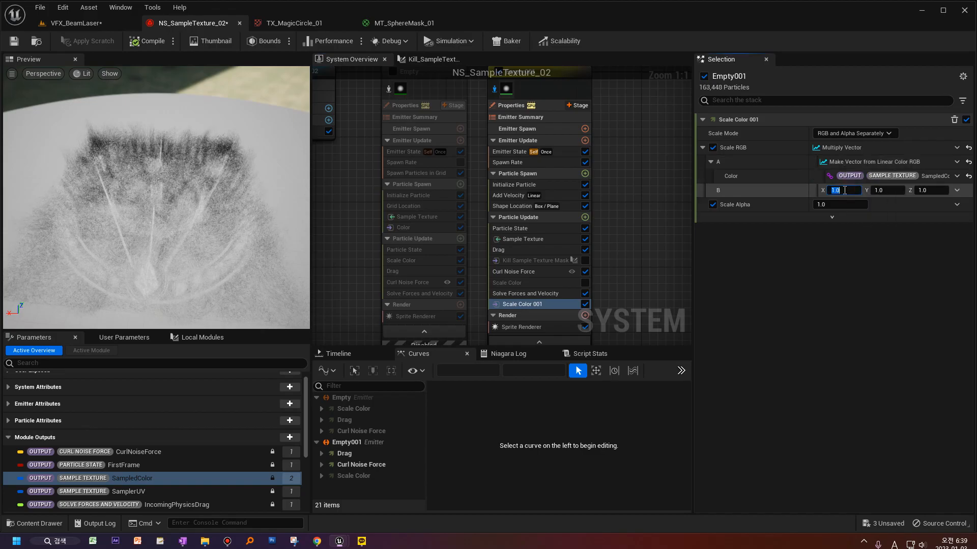
type("10")
key("Return")
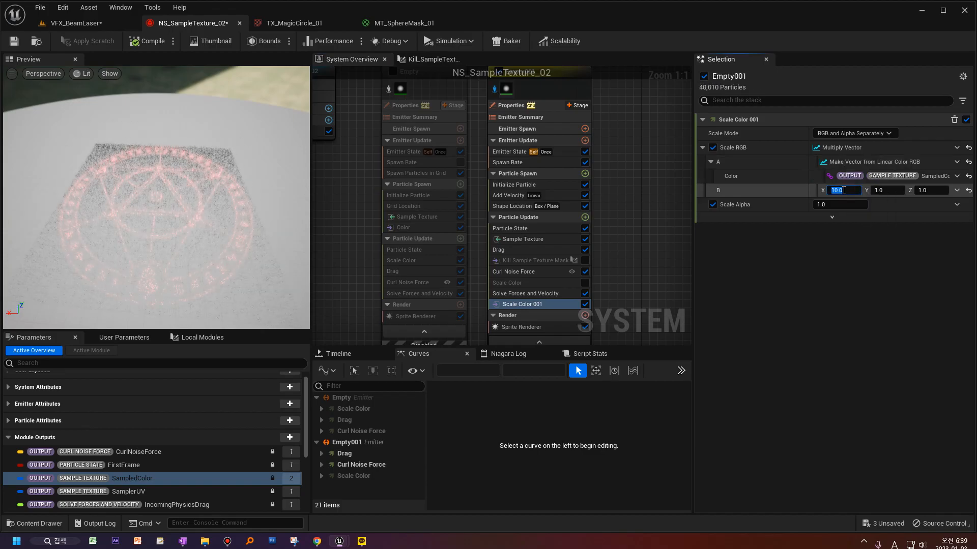
left_click(178, 214)
left_click_drag(179, 214, 179, 290)
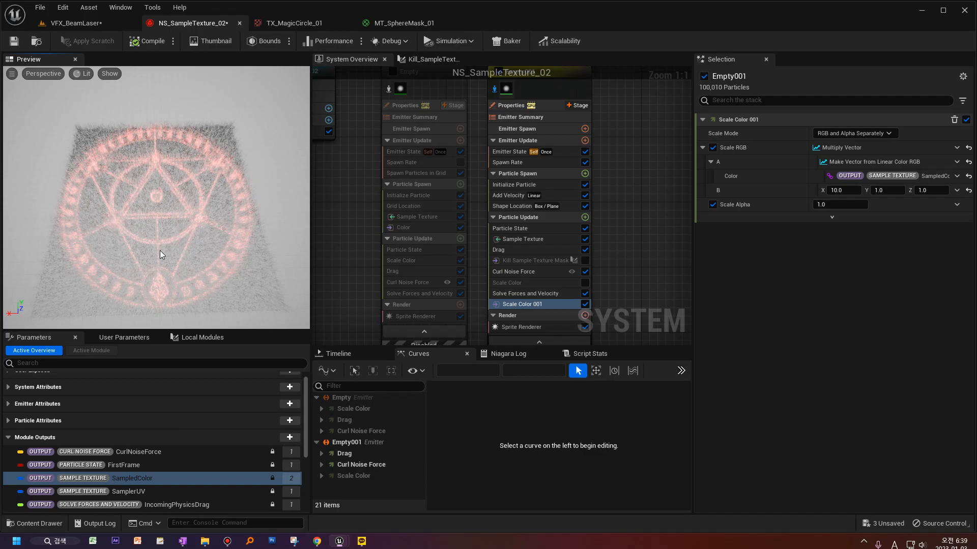
Open material MT_SphereMask_01 from Empty001's Sprite Renderer and examine its Blend Mode options against the particle preview.
left_click(514, 328)
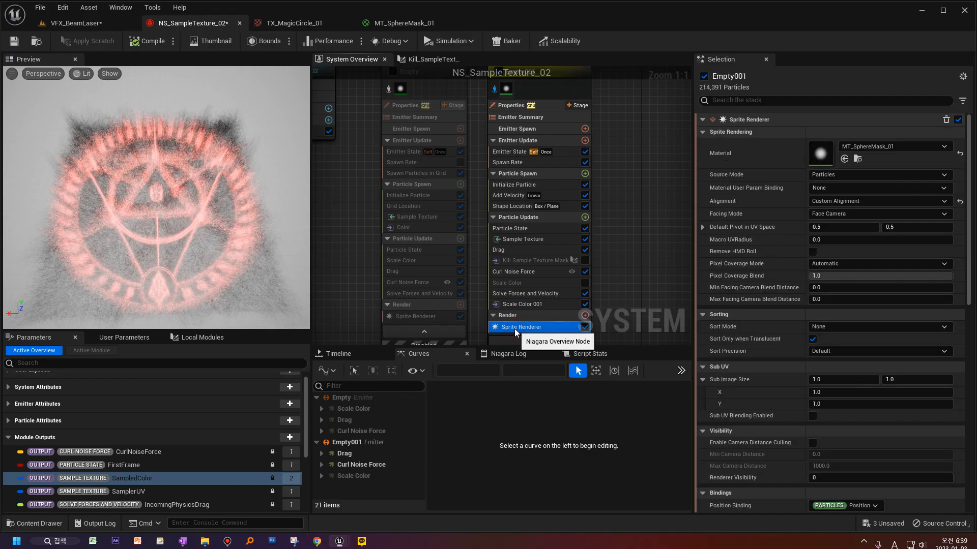
left_click(819, 162)
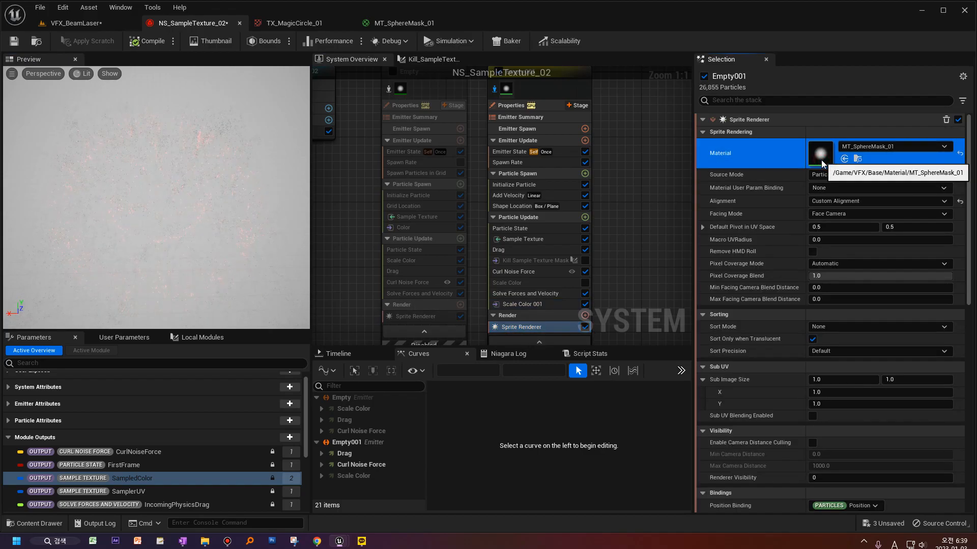
double_click(821, 160)
left_click(355, 361)
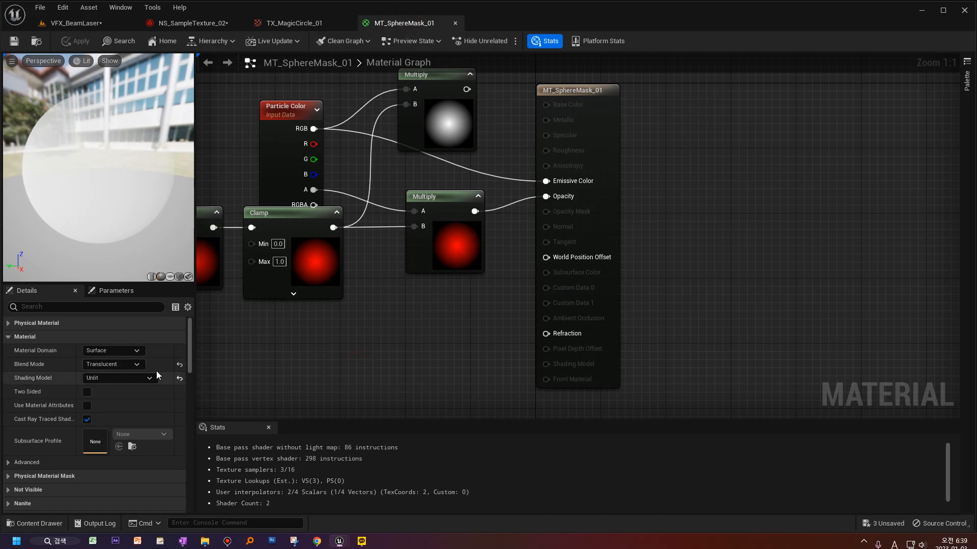
left_click(134, 365)
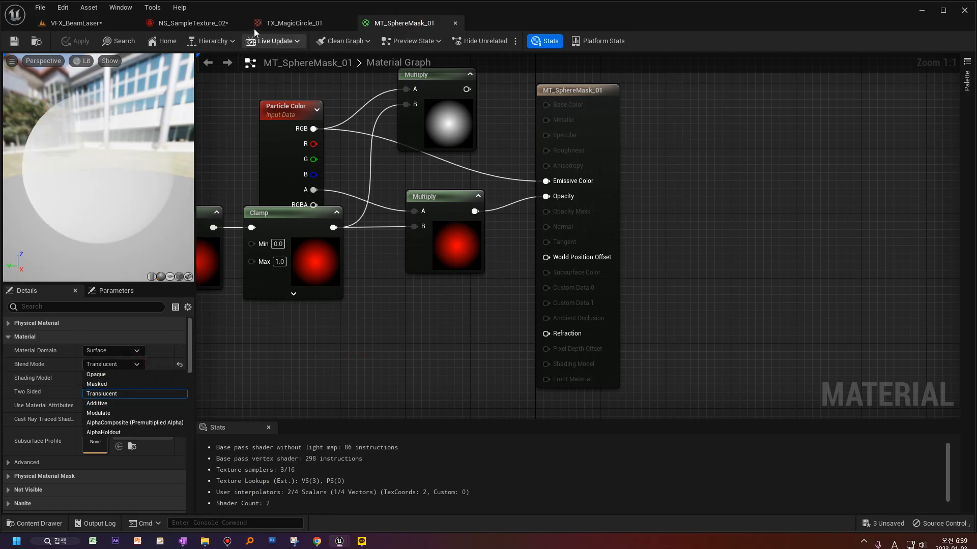
left_click(203, 22)
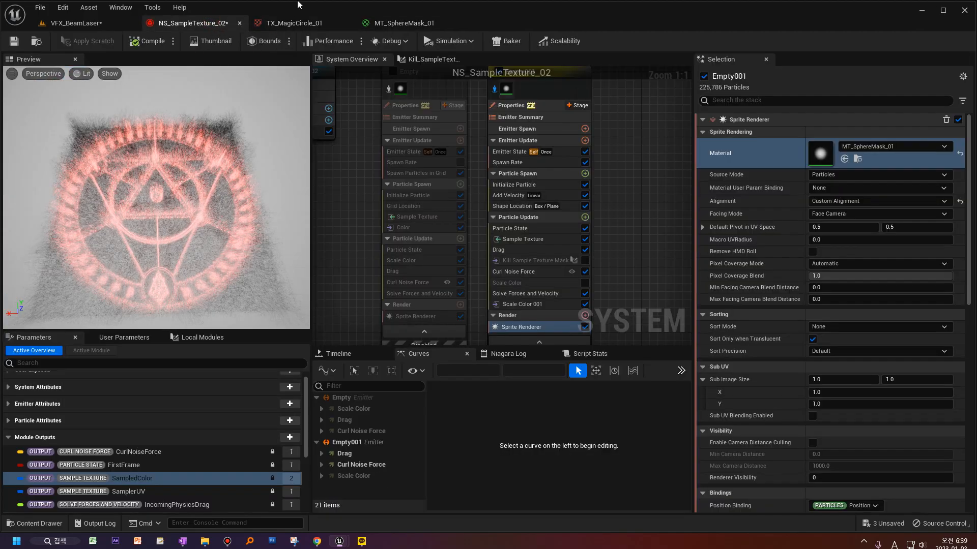
Set the Blend Mode of material MT_SphereMask_01 to Additive and save the material.
left_click(401, 23)
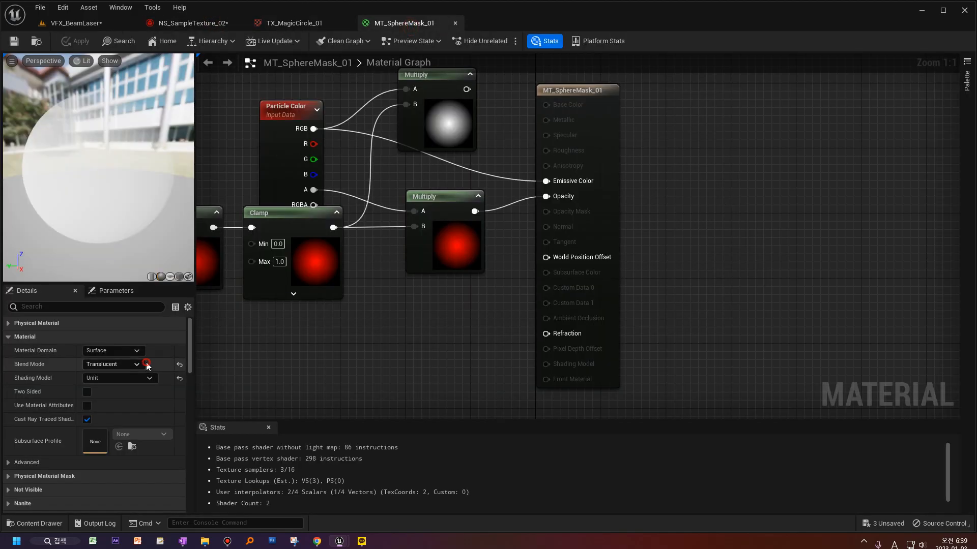
left_click(122, 365)
left_click(113, 404)
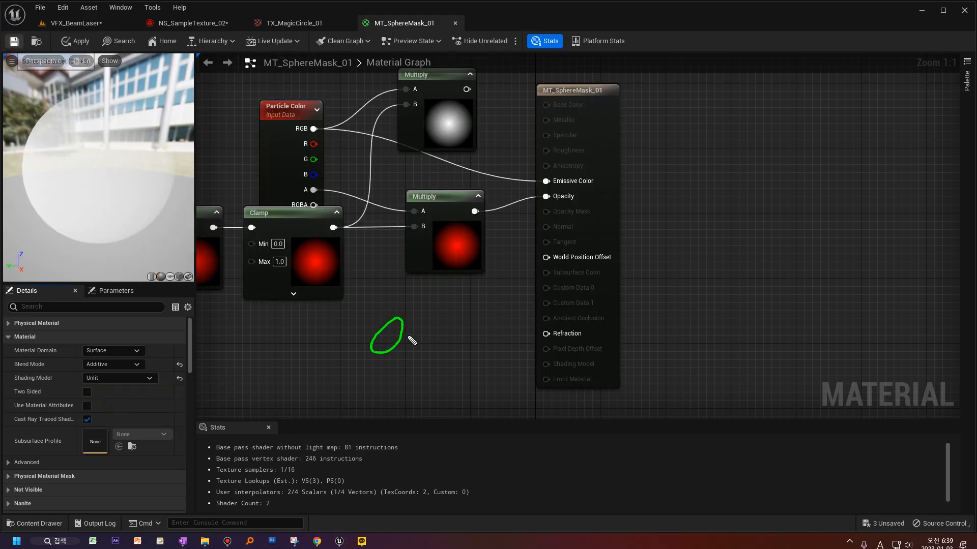
key("ctrl+s")
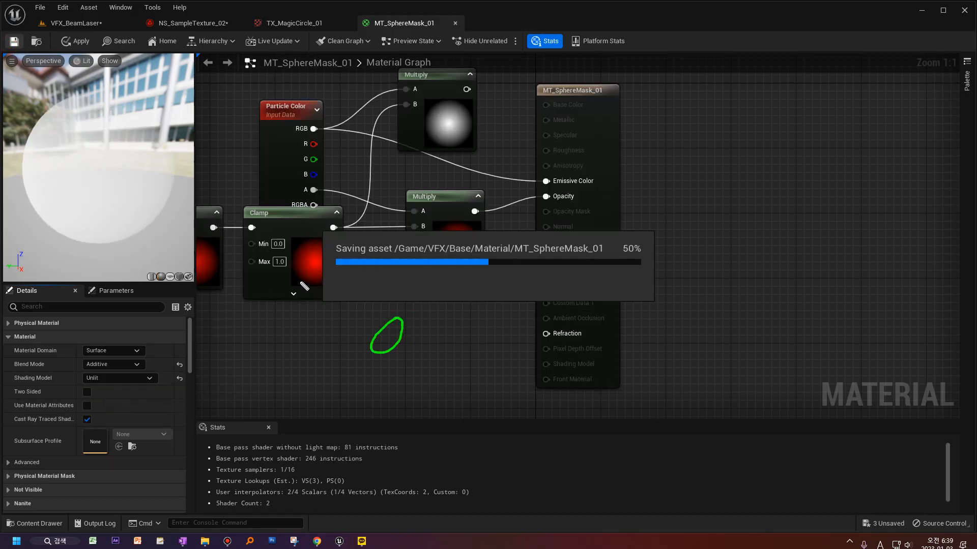
left_click_drag(330, 309, 376, 332)
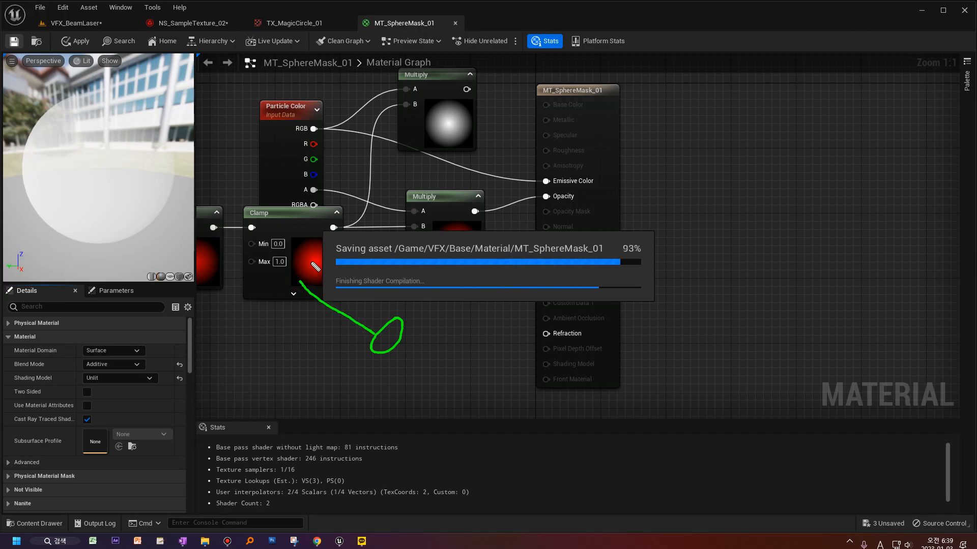
left_click_drag(439, 349, 460, 352)
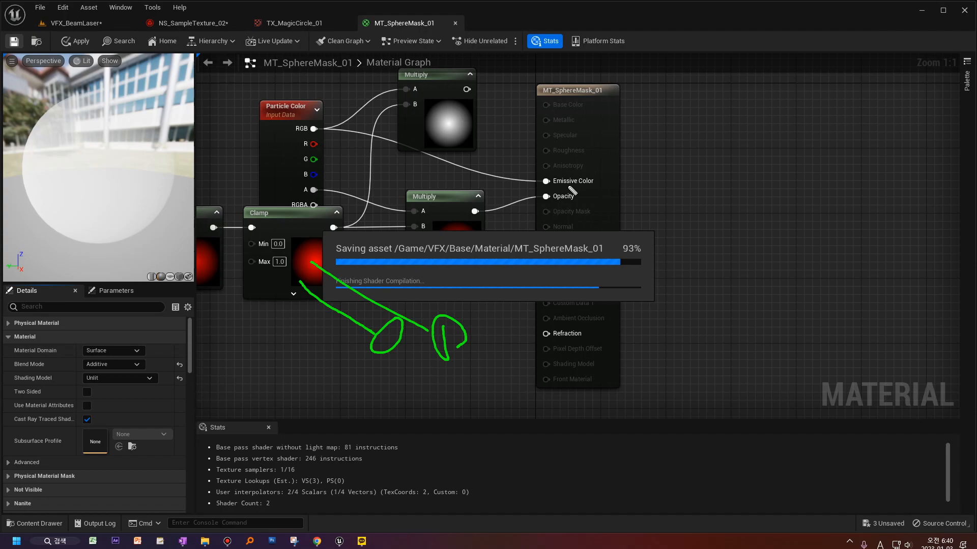
left_click_drag(596, 193, 536, 178)
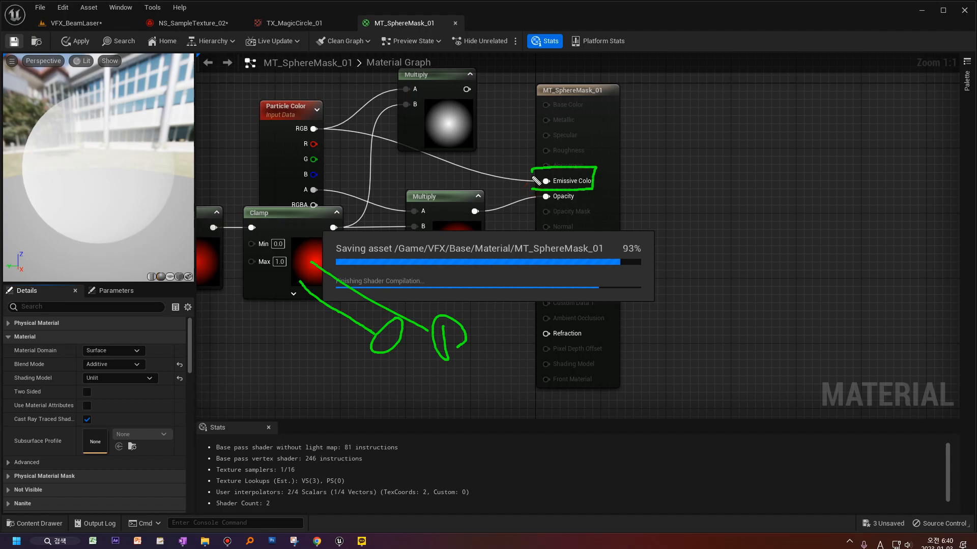
key("Escape")
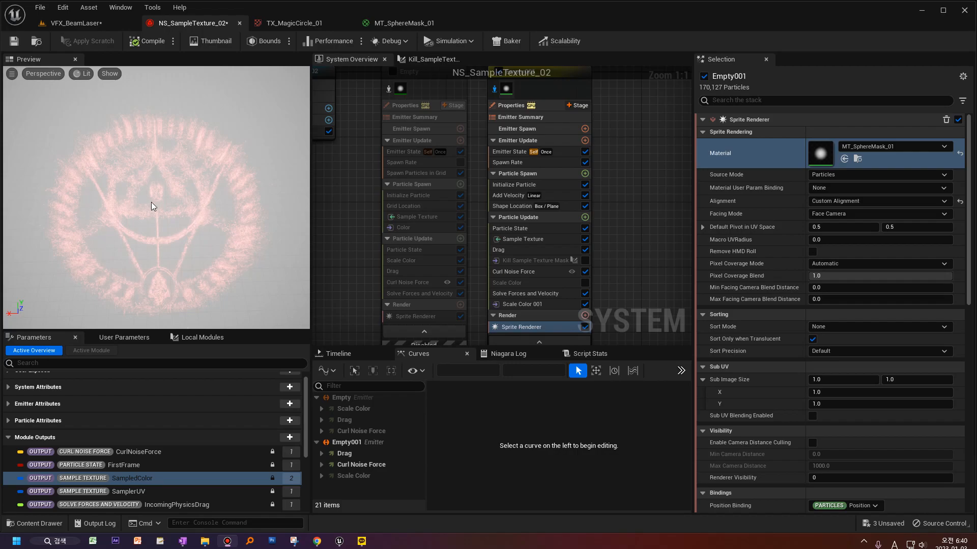
Check the additive particles in the preview, set MT_SphereMask_01's Blend Mode back to Translucent, and save the material.
left_click(154, 207)
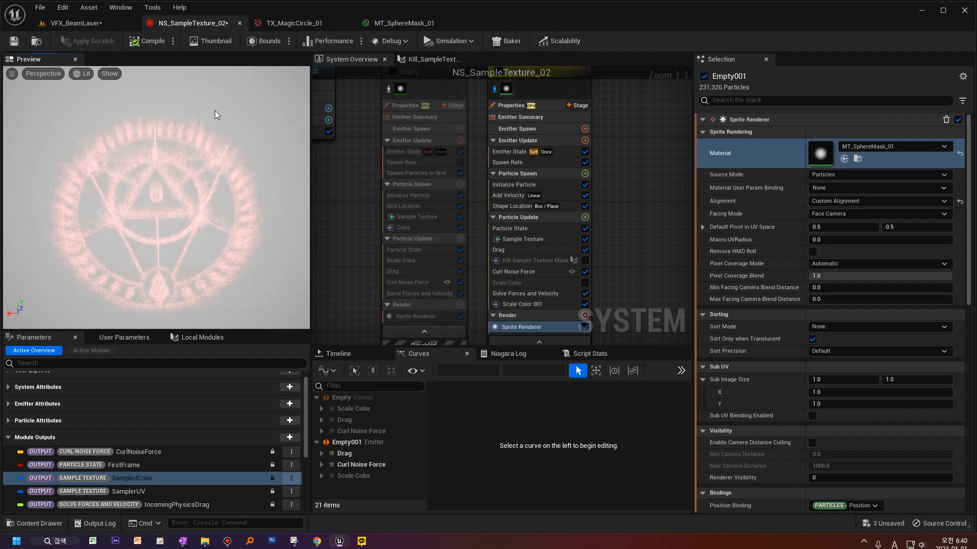
left_click(399, 23)
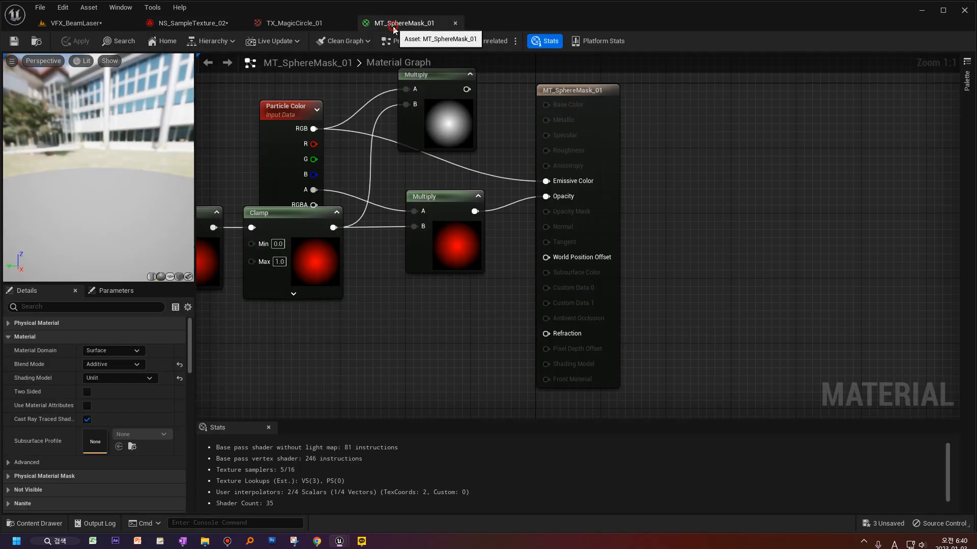
left_click(107, 364)
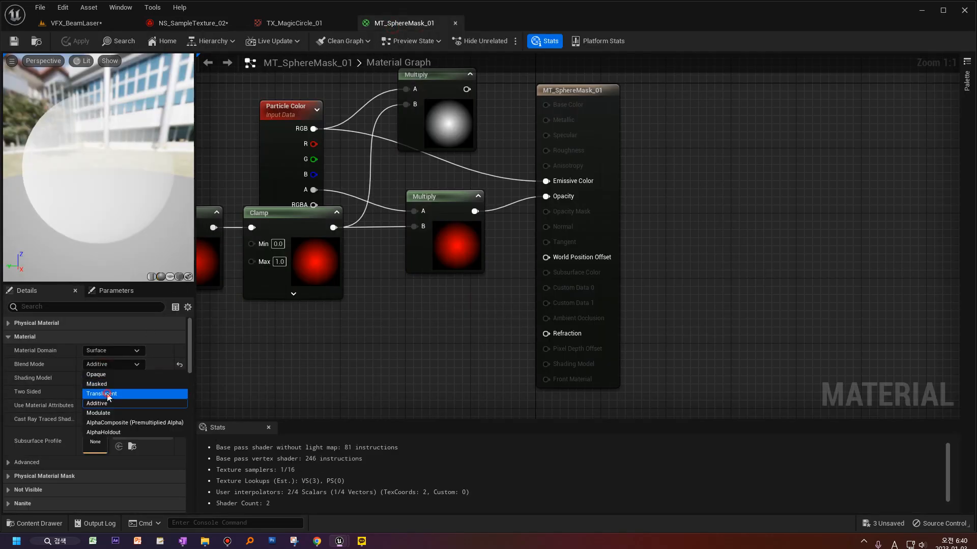
left_click(104, 394)
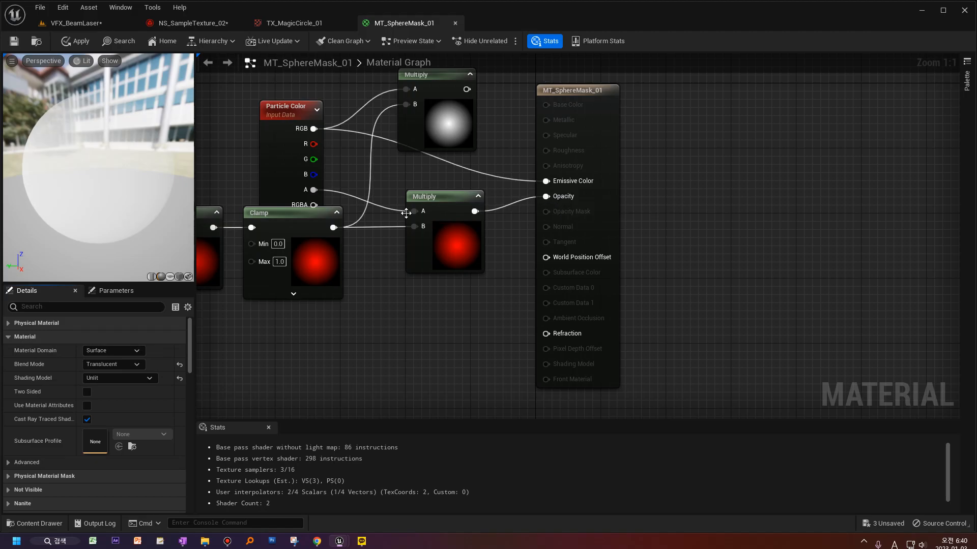
left_click(14, 42)
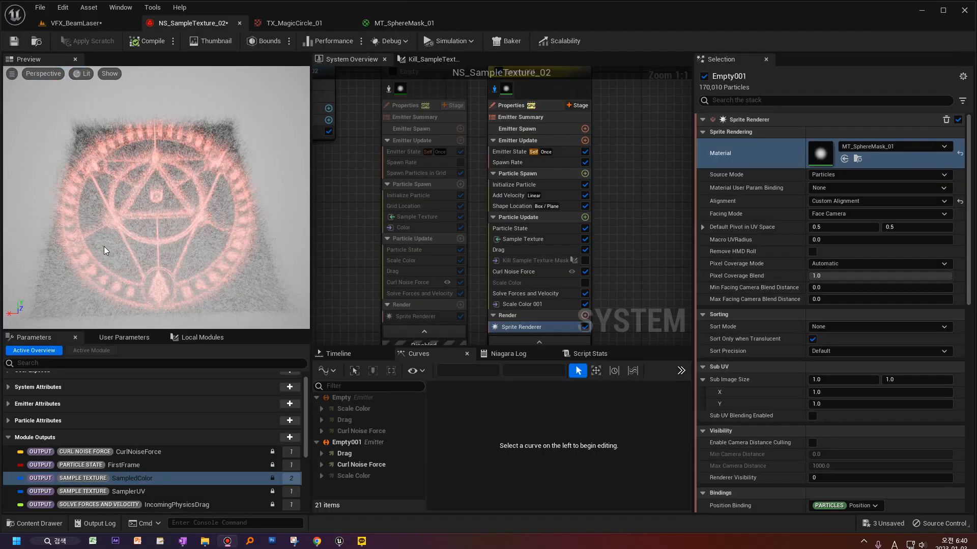
left_click(103, 244)
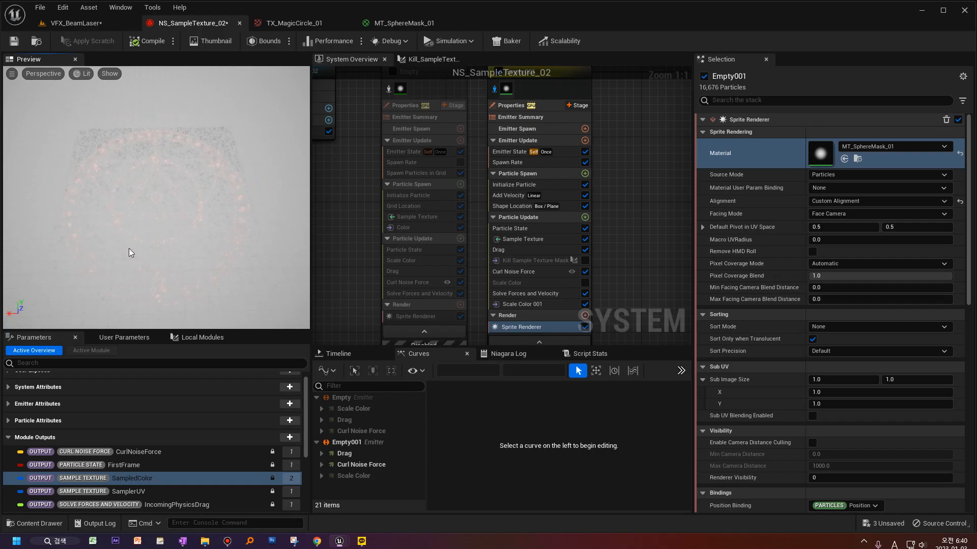
In the VFX_BeamLaser level, turn off Allow Scalability on the NS_SampleTexture_02 actor and look at the effect.
left_click(71, 22)
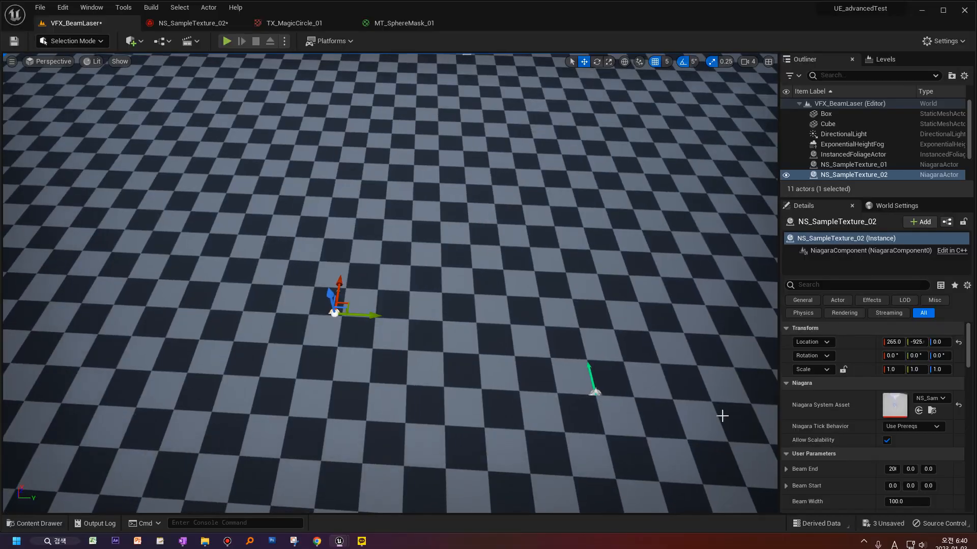
left_click(886, 441)
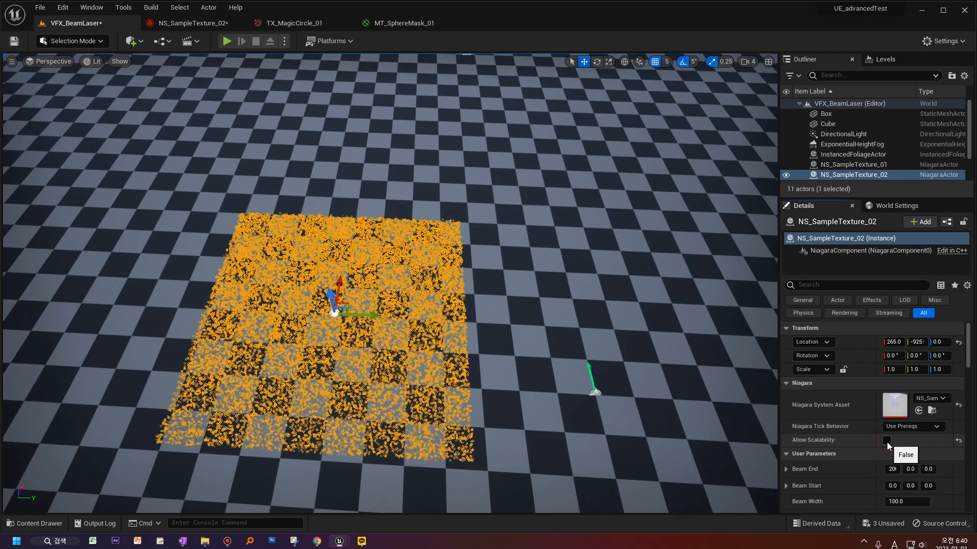
right_click_drag(389, 268, 431, 268)
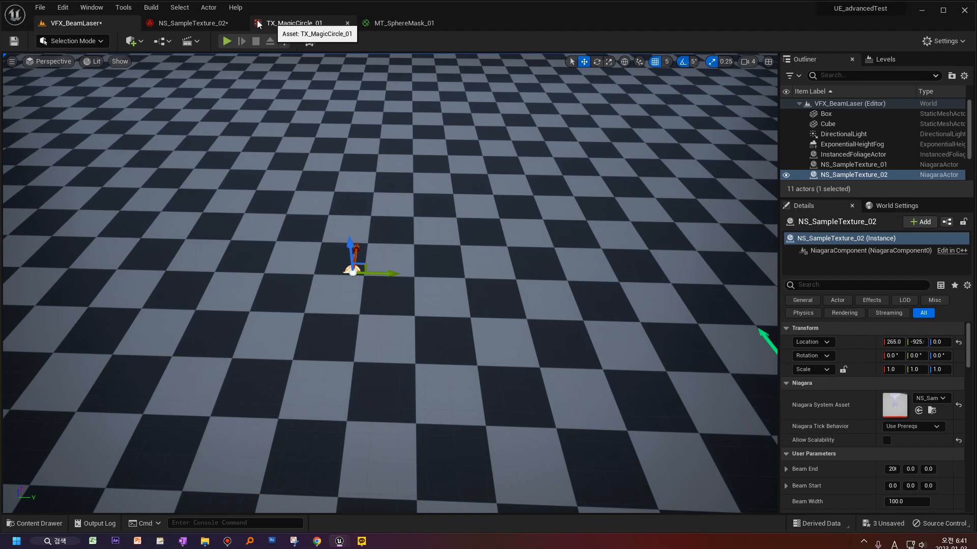
Enable the Kill Sample Texture Mask module on Empty001 in NS_SampleTexture_02 and check the masked particles in the preview and VFX_BeamLaser level.
left_click(196, 24)
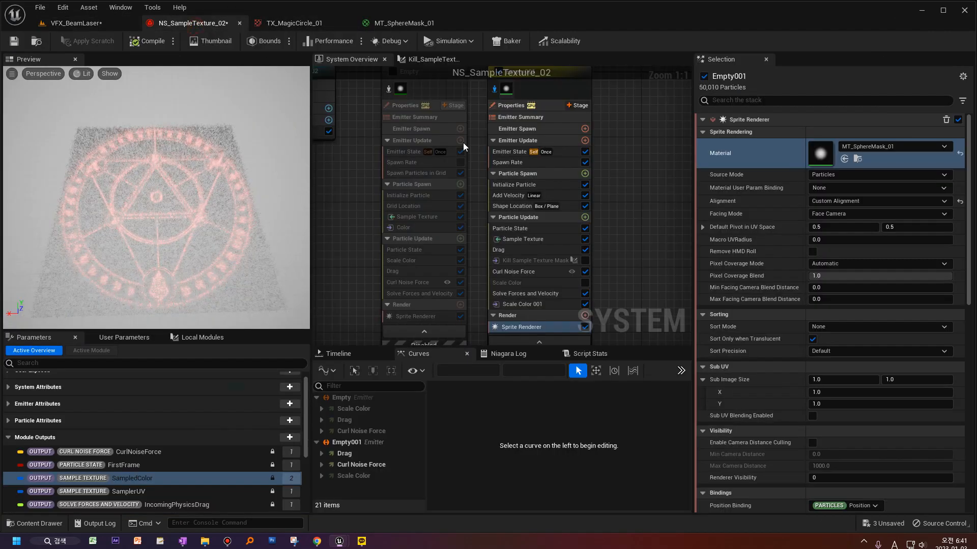
left_click(529, 262)
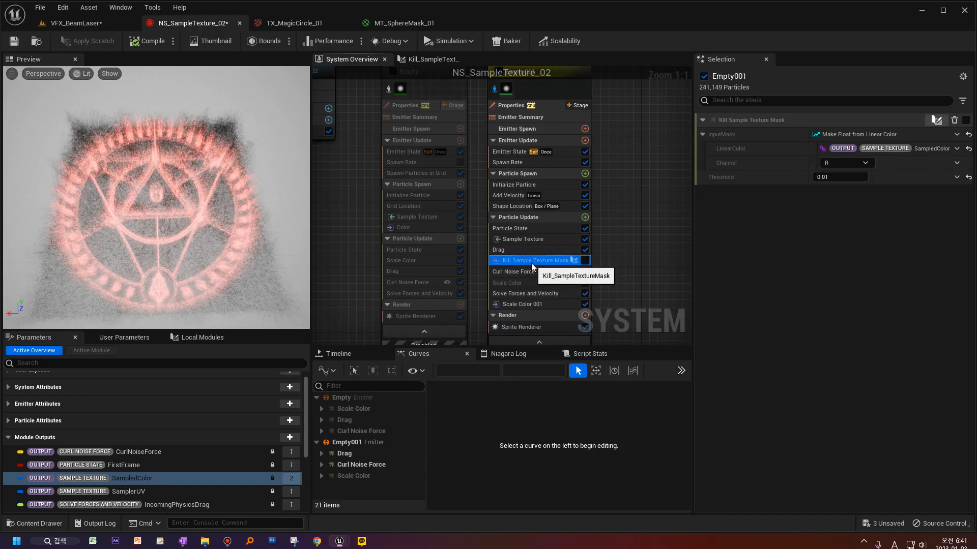
left_click(585, 261)
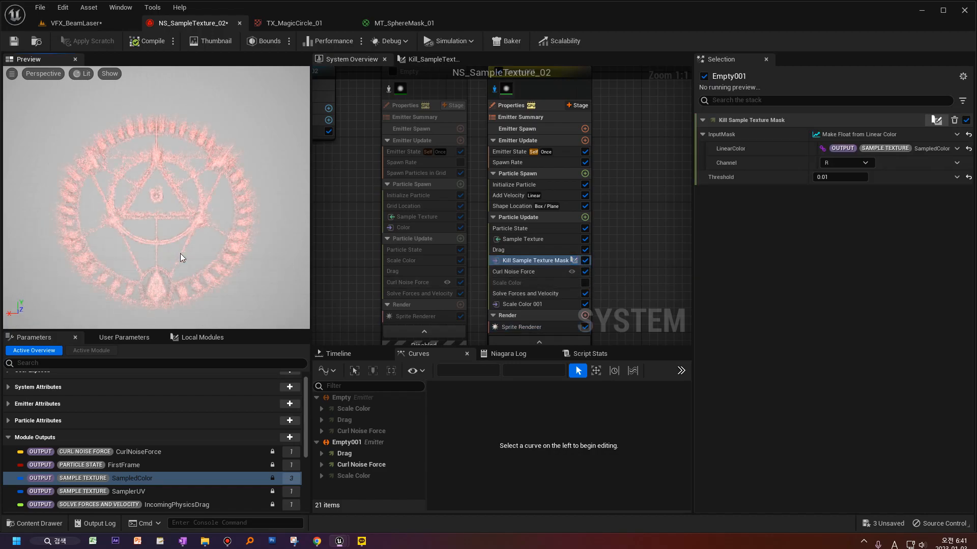
left_click_drag(197, 272, 198, 214)
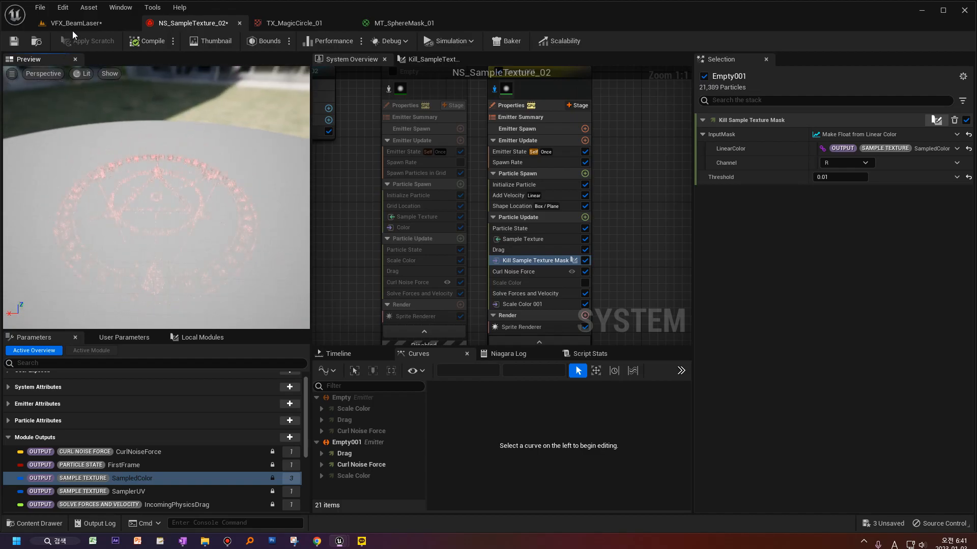
left_click(74, 23)
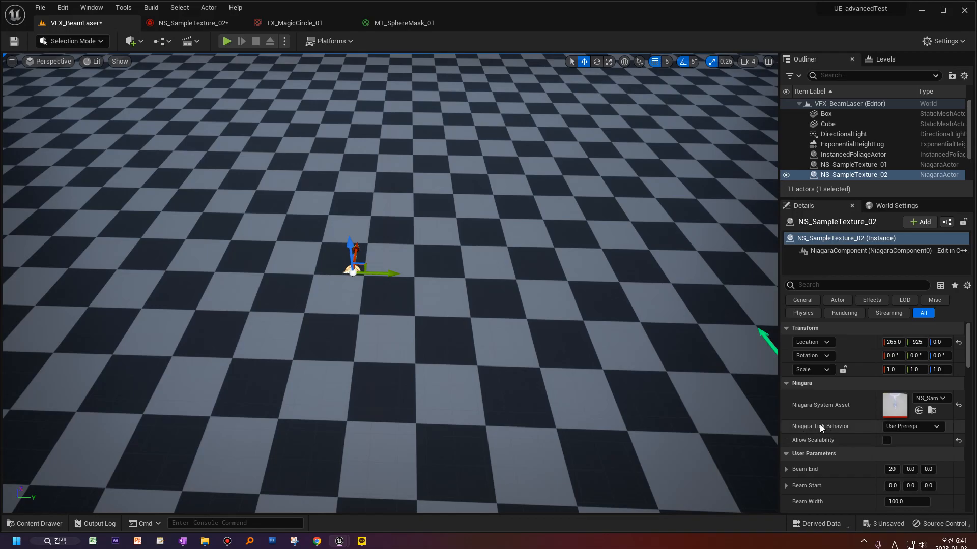
left_click(524, 404)
right_click_drag(549, 395, 481, 381)
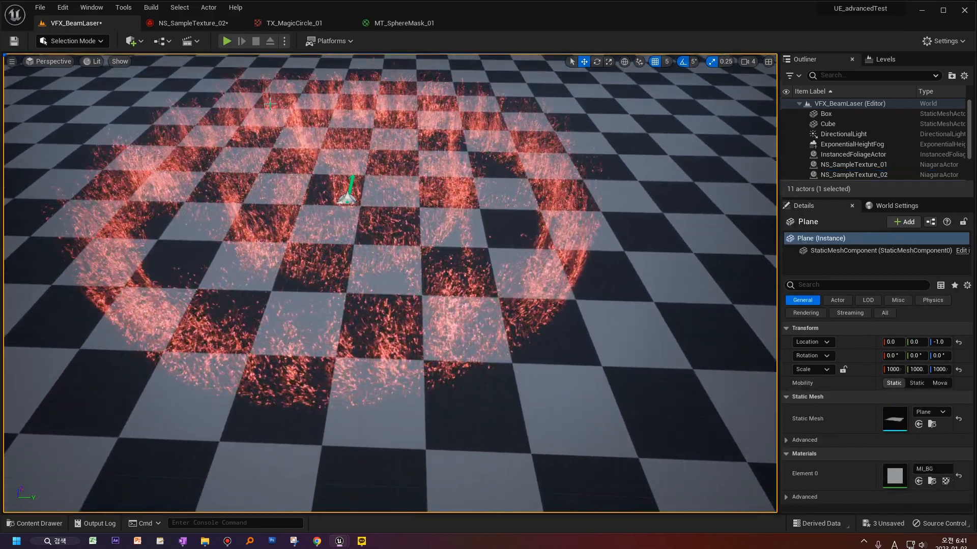
Disable Empty001's Scale Color 001 module, enable its Scale Color module instead, and check the particle color in the preview.
left_click(191, 23)
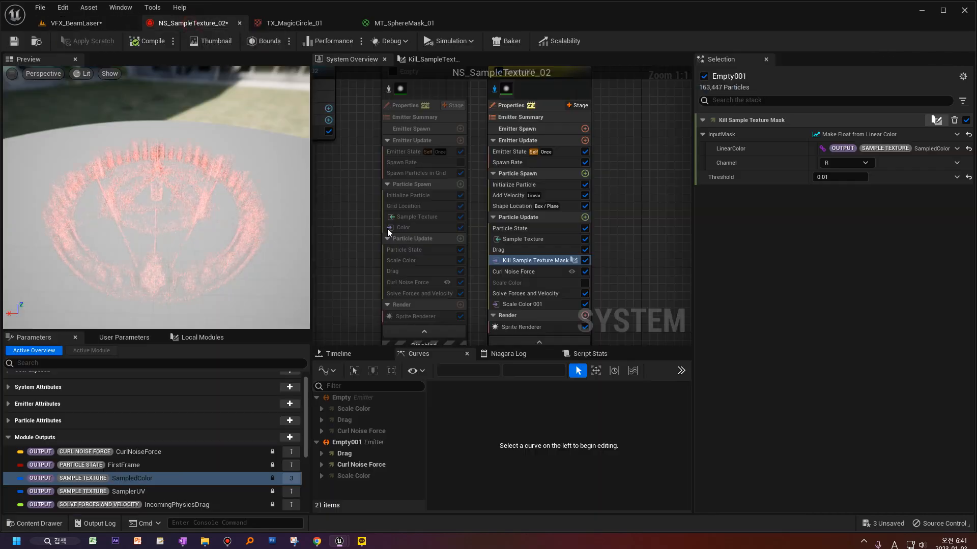
right_click_drag(653, 275, 635, 244)
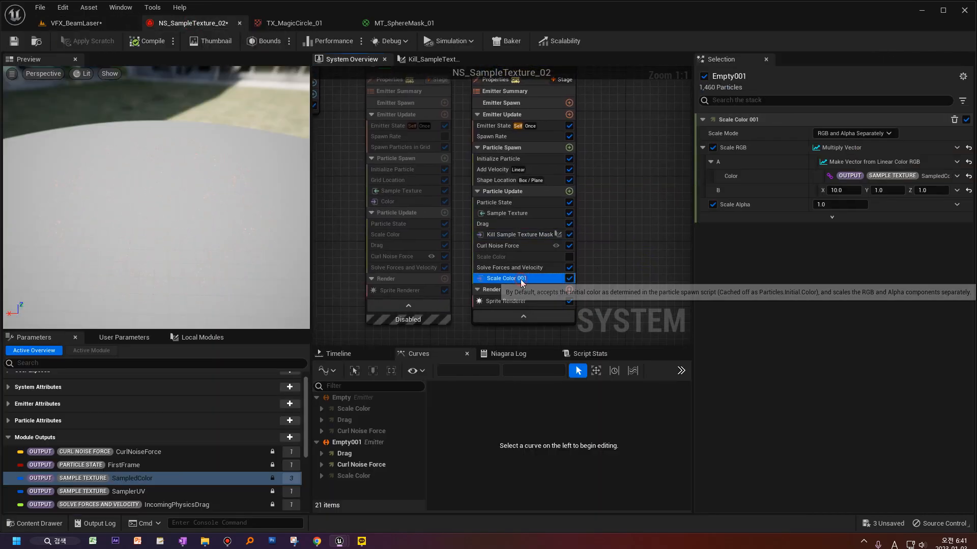
left_click(521, 279)
right_click_drag(642, 265, 619, 286)
left_click(527, 296)
left_click(567, 295)
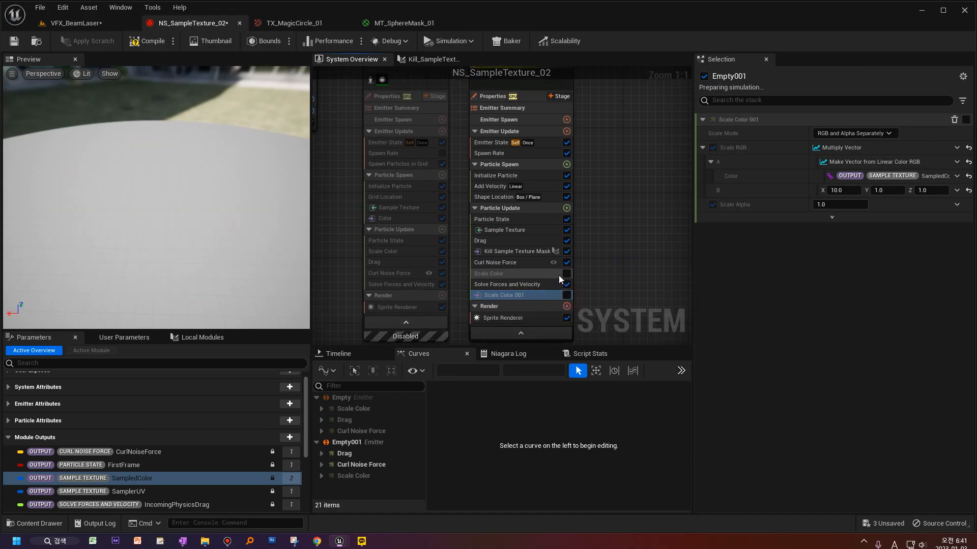
left_click(539, 274)
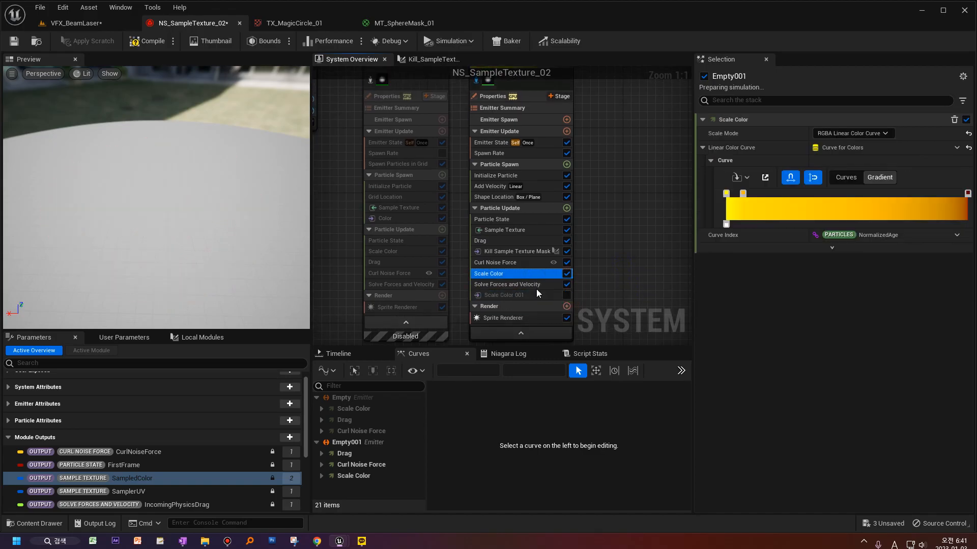
left_click_drag(214, 272, 221, 238)
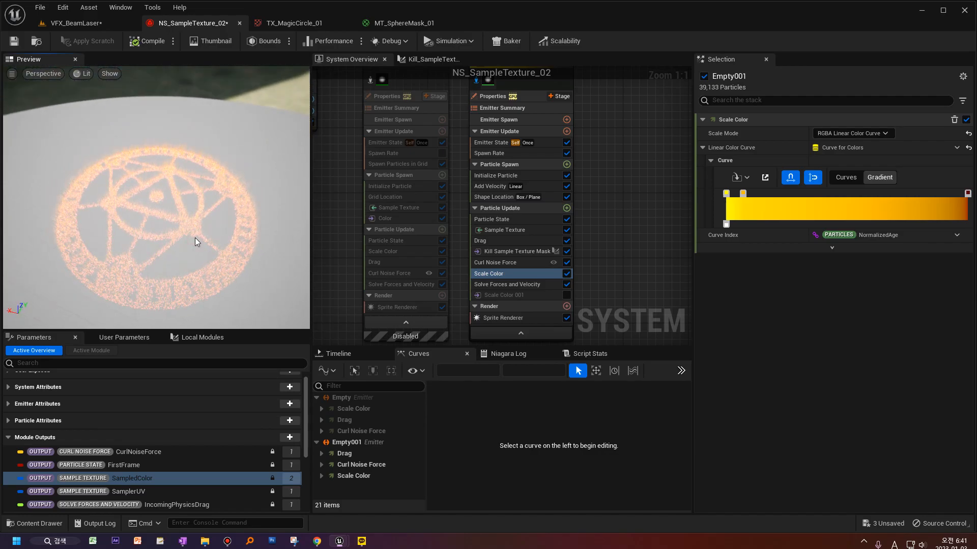
left_click_drag(209, 251, 88, 112)
Float the NS_SampleTexture_02 editor over the VFX_BeamLaser level, examine the effect there, and dock the editor back among the other assets.
left_click(76, 23)
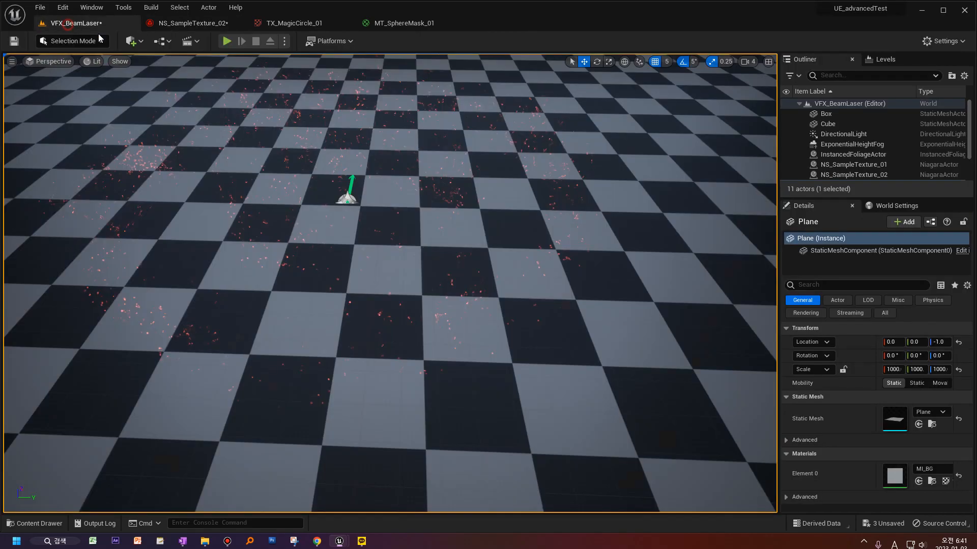
right_click(428, 251)
left_click(754, 356)
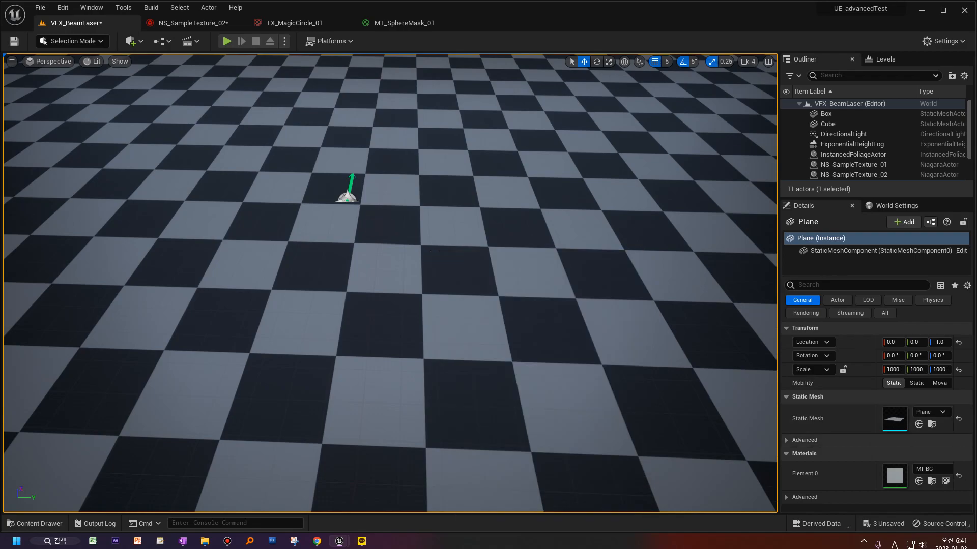
left_click_drag(193, 23, 704, 198)
left_click(79, 23)
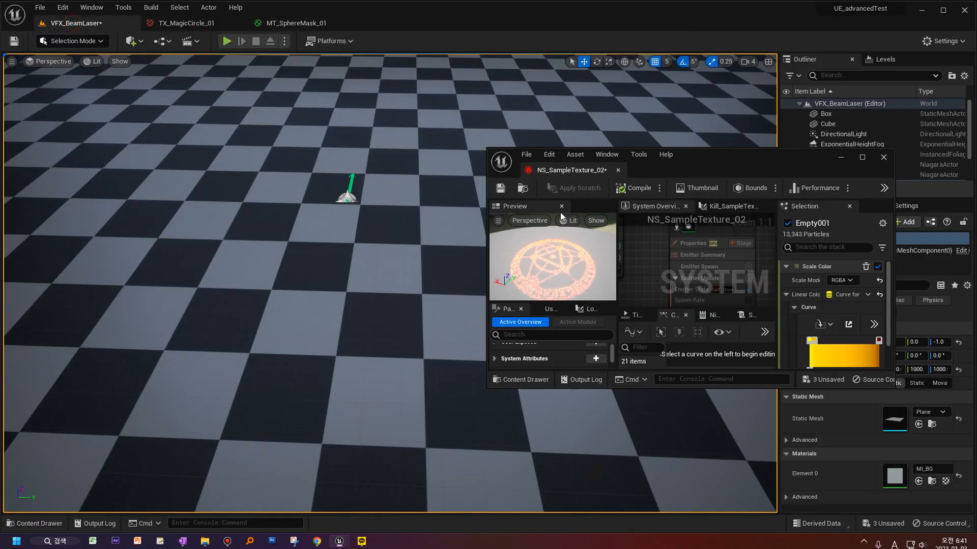
left_click_drag(672, 150, 776, 145)
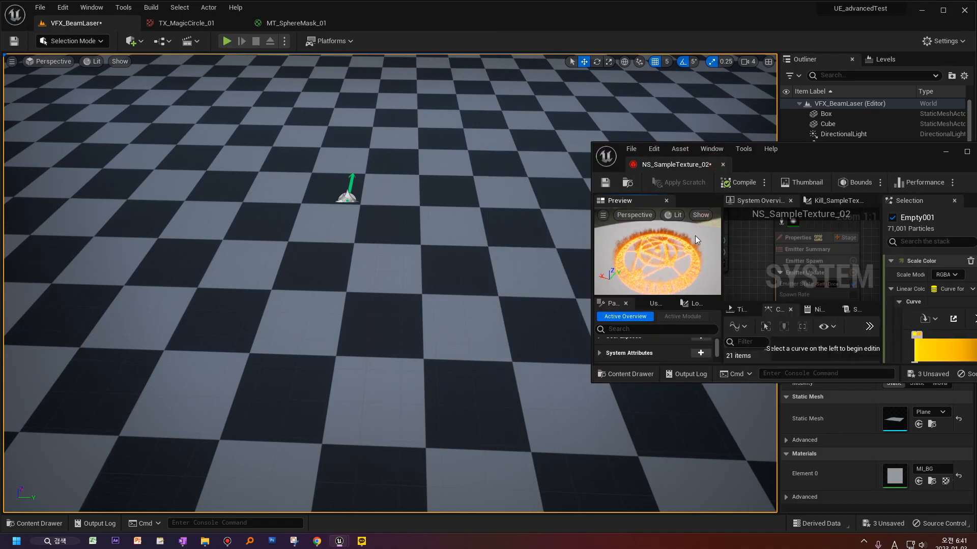
right_click_drag(458, 244, 444, 192)
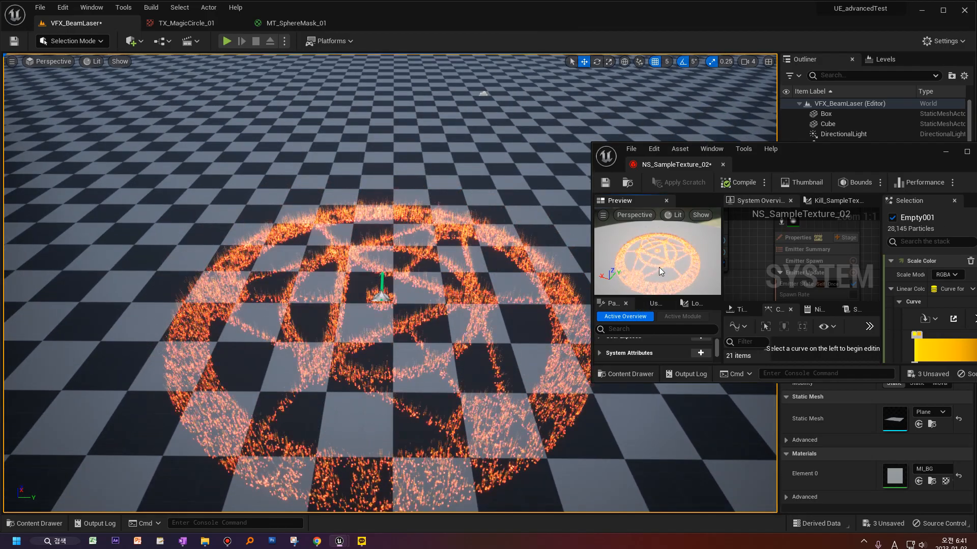
right_click_drag(493, 336, 500, 348)
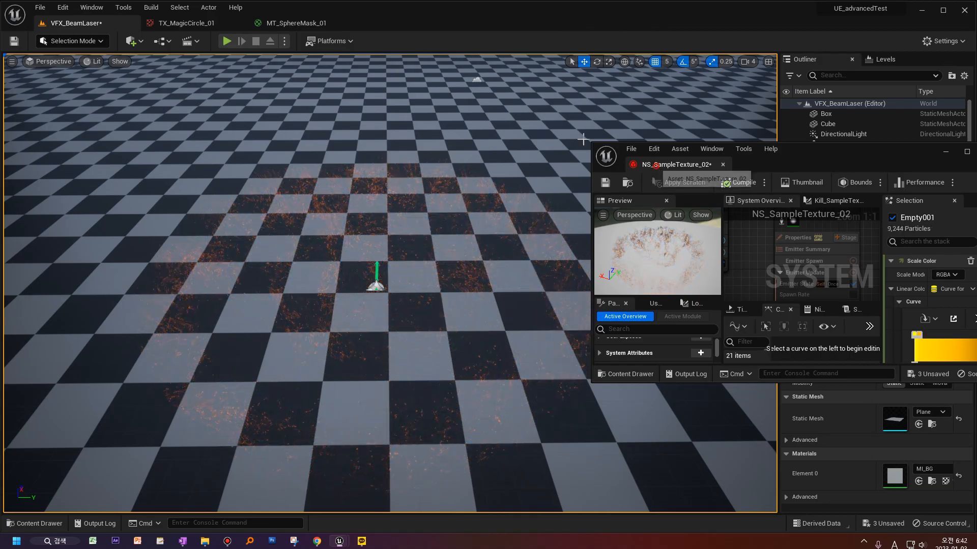
left_click_drag(671, 164, 363, 23)
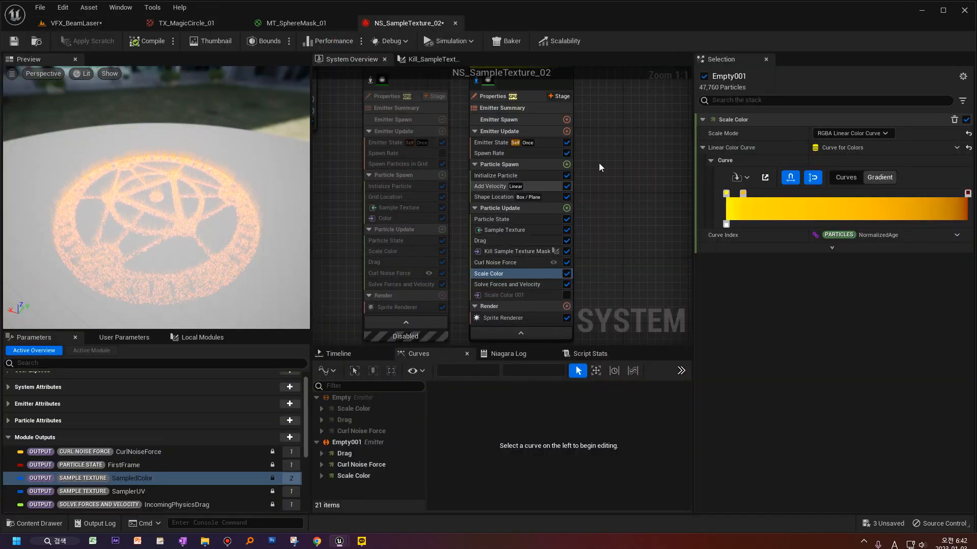
Set the Loop Duration in Empty001's Emitter State to 5.0.
left_click(497, 181)
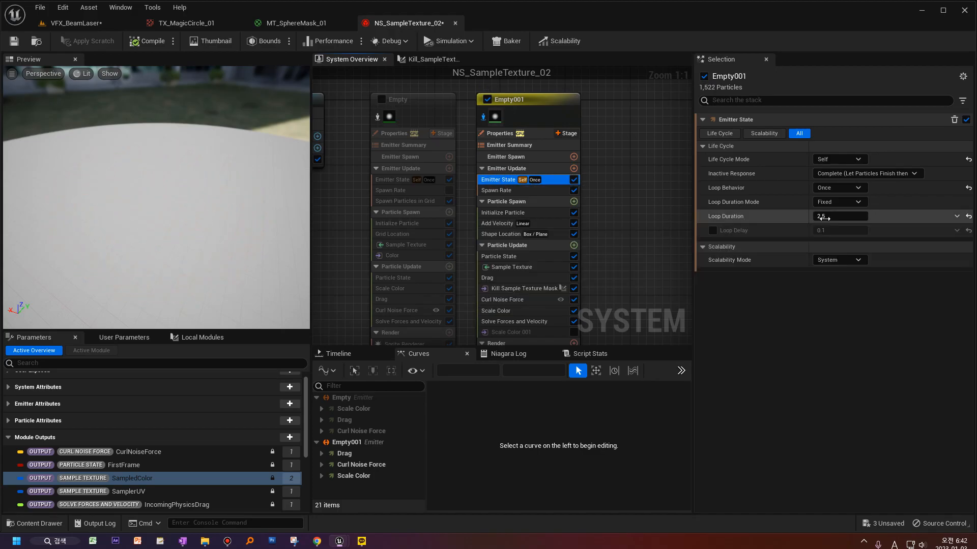
left_click(837, 217)
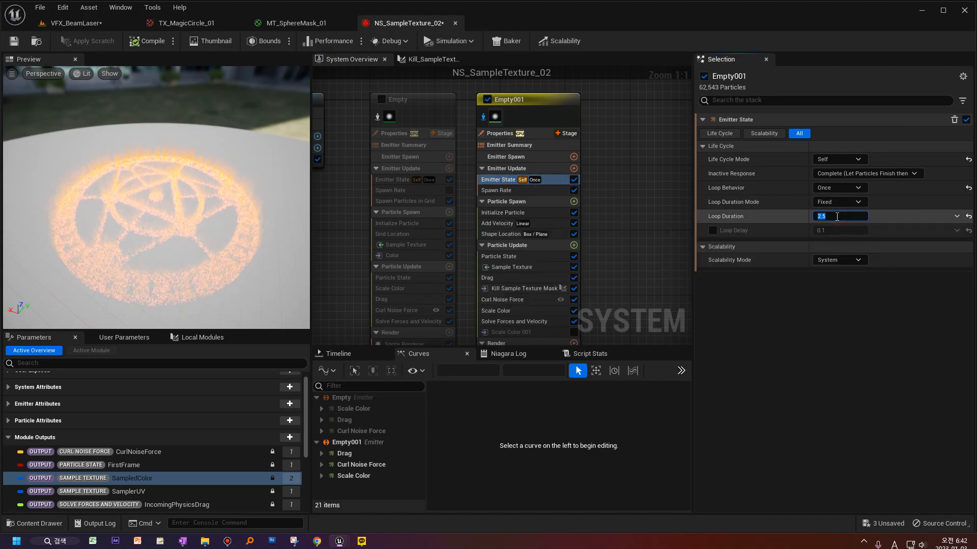
type("5")
key("Return")
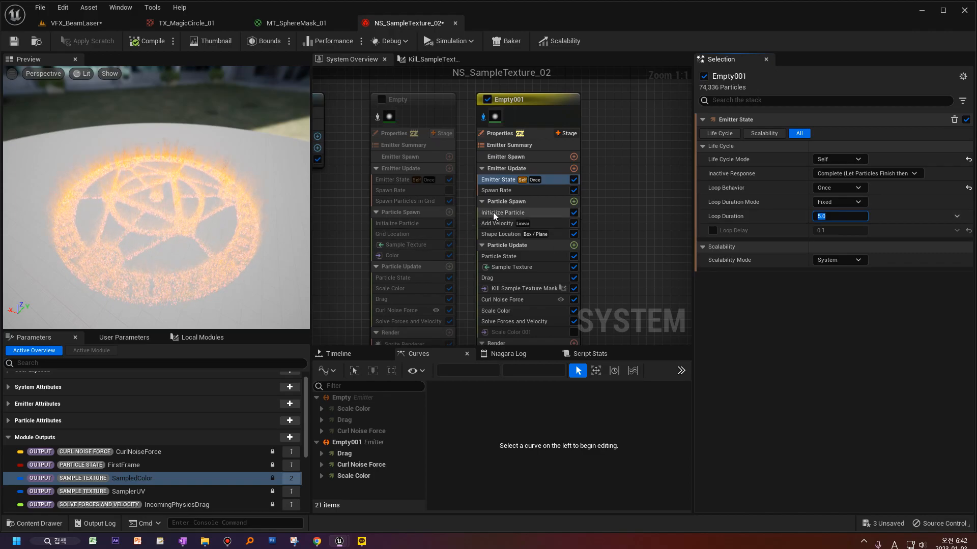
Review Empty001's Spawn Rate and Emitter State settings, and examine the effect in the preview and the VFX_BeamLaser level.
left_click(503, 193)
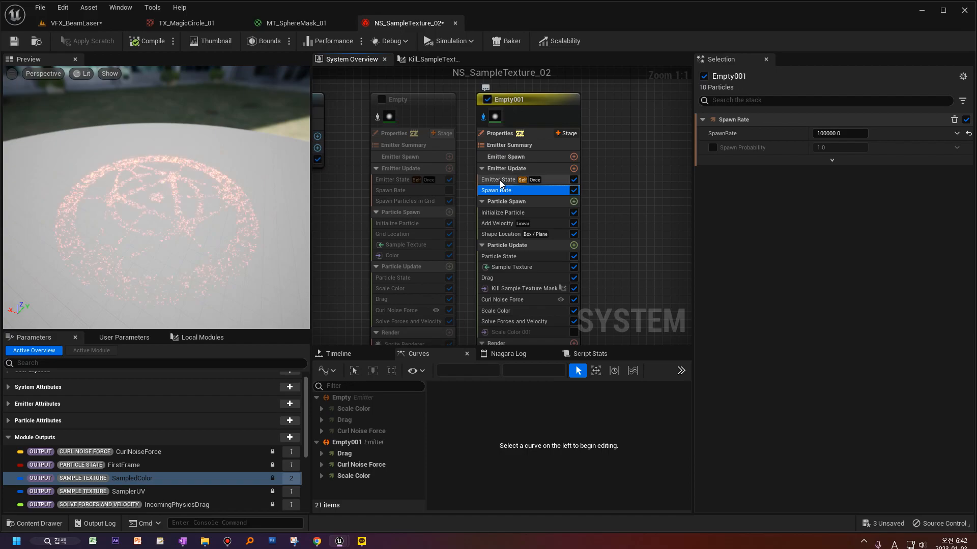
left_click(500, 180)
left_click(505, 192)
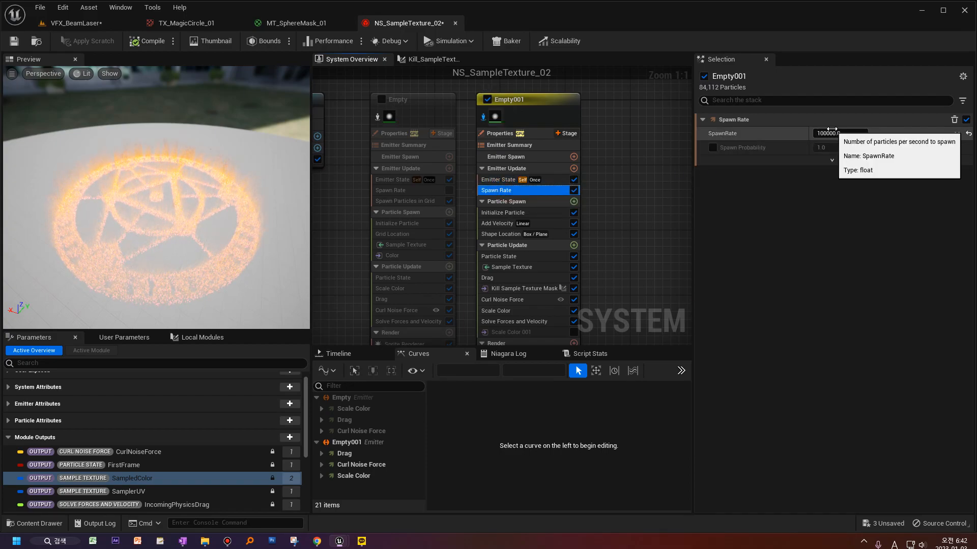
left_click(519, 181)
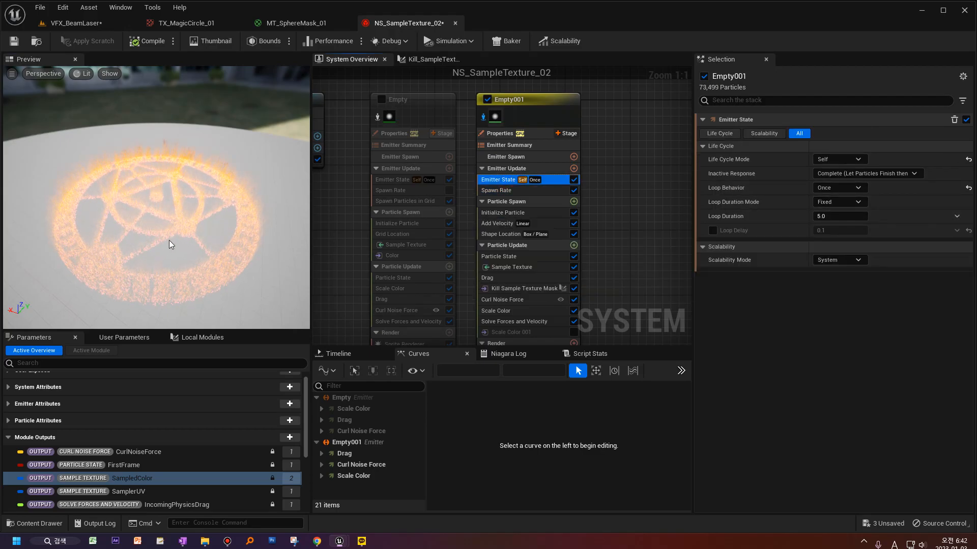
mouse_move(158, 274)
left_mouse_down()
mouse_move(160, 252)
mouse_move(151, 264)
left_mouse_up()
left_click(76, 25)
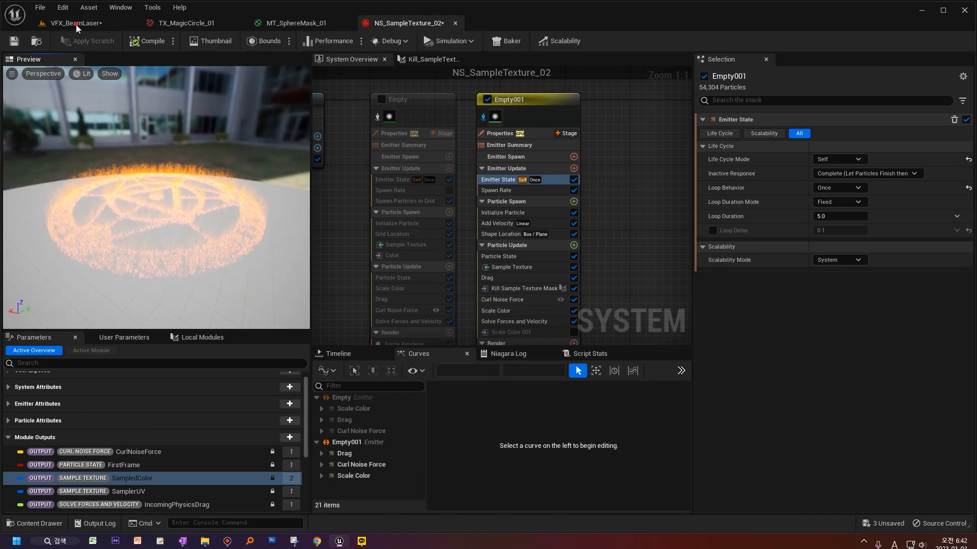
left_click(206, 24)
left_click(402, 23)
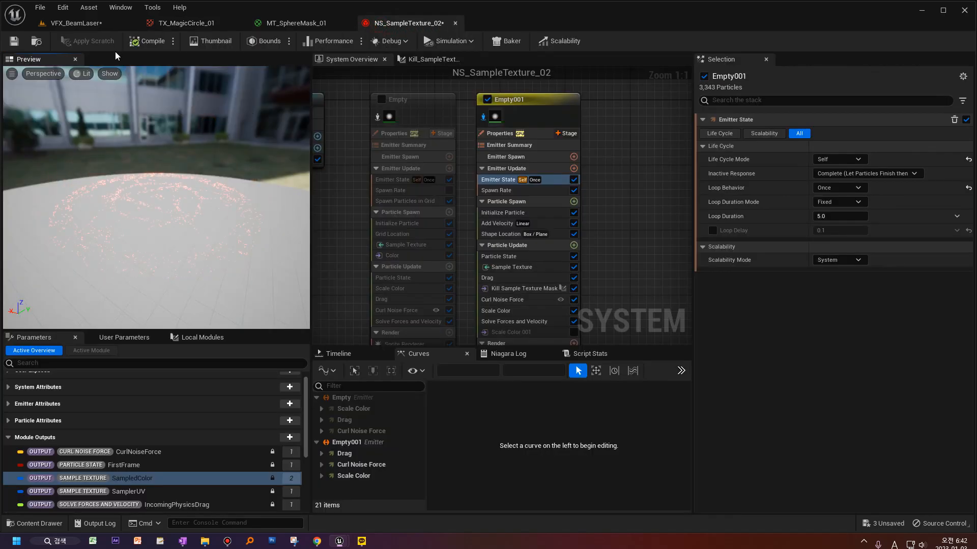
left_click(93, 23)
scroll(633, 349, "up", 3)
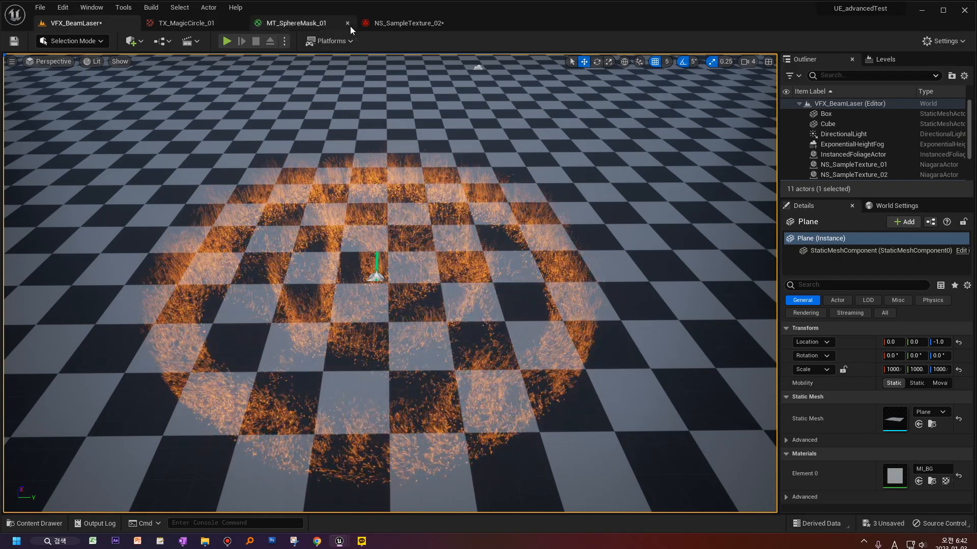
In NS_SampleTexture_02, disable Empty001's Scale Color module, enable Scale Color 001, and check the particles in the preview.
left_click(390, 23)
right_click_drag(655, 285, 650, 231)
left_click(501, 256)
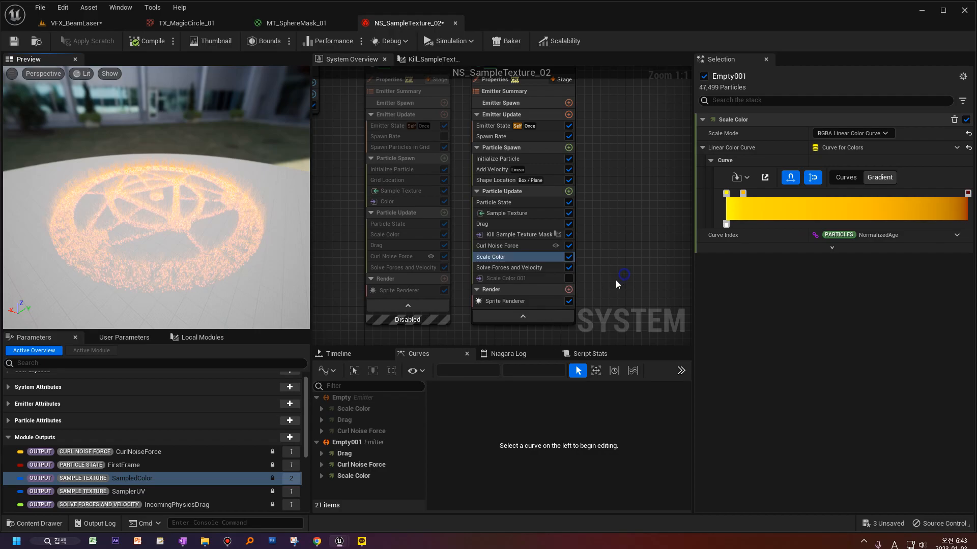
right_click_drag(618, 284, 549, 290)
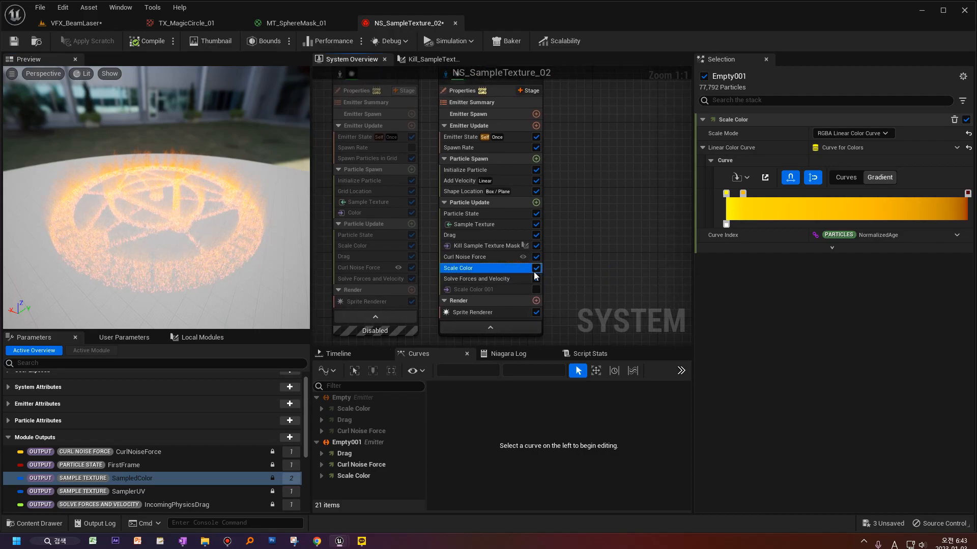
left_click(536, 269)
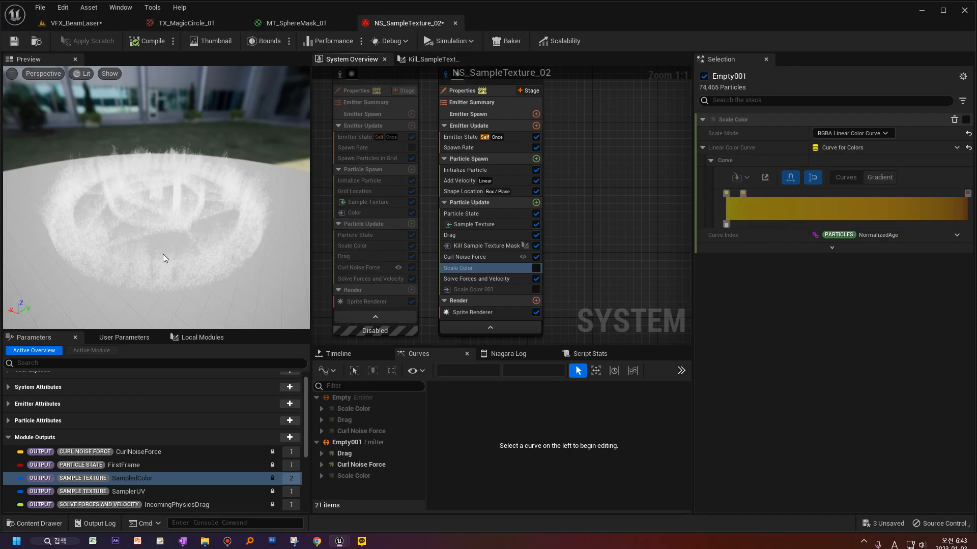
left_click_drag(161, 250, 171, 258)
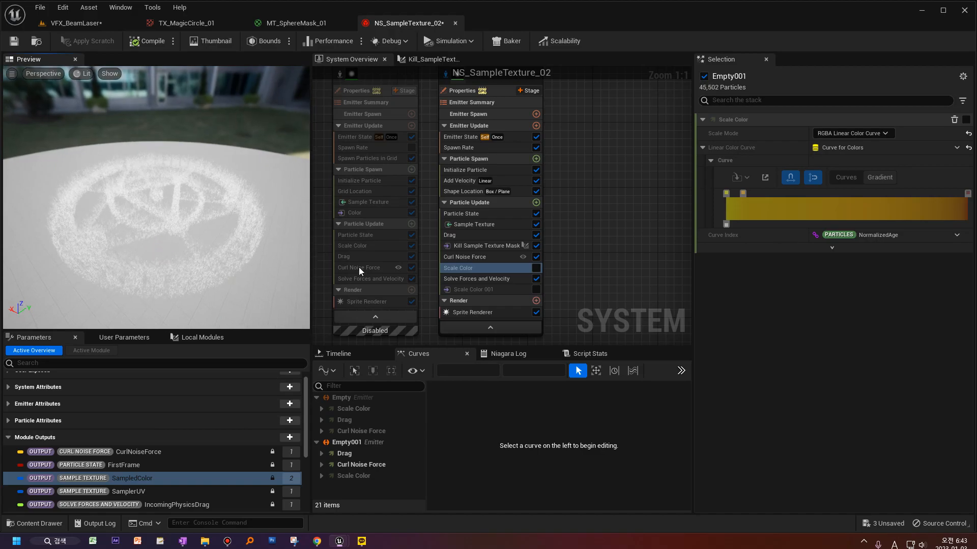
left_click(466, 288)
left_click(535, 289)
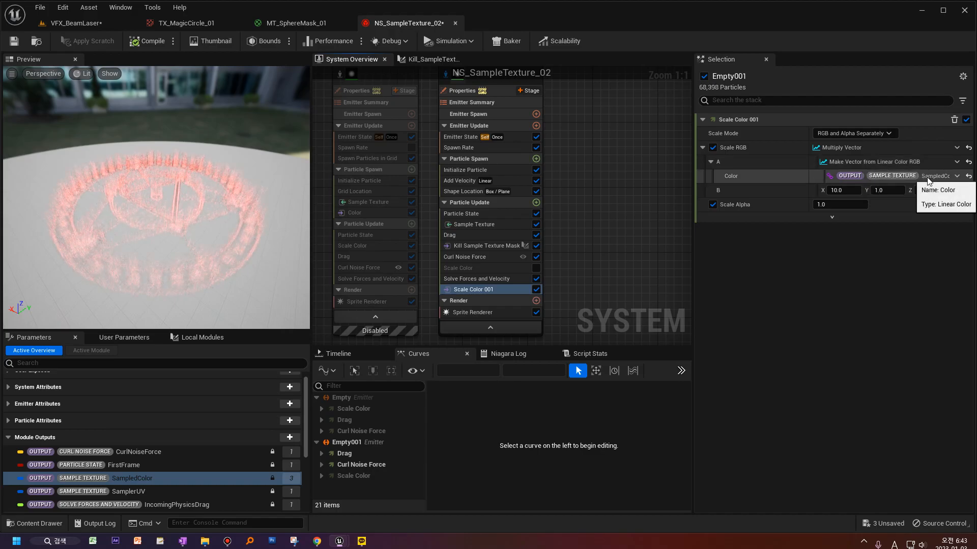
left_click_drag(220, 215, 190, 239)
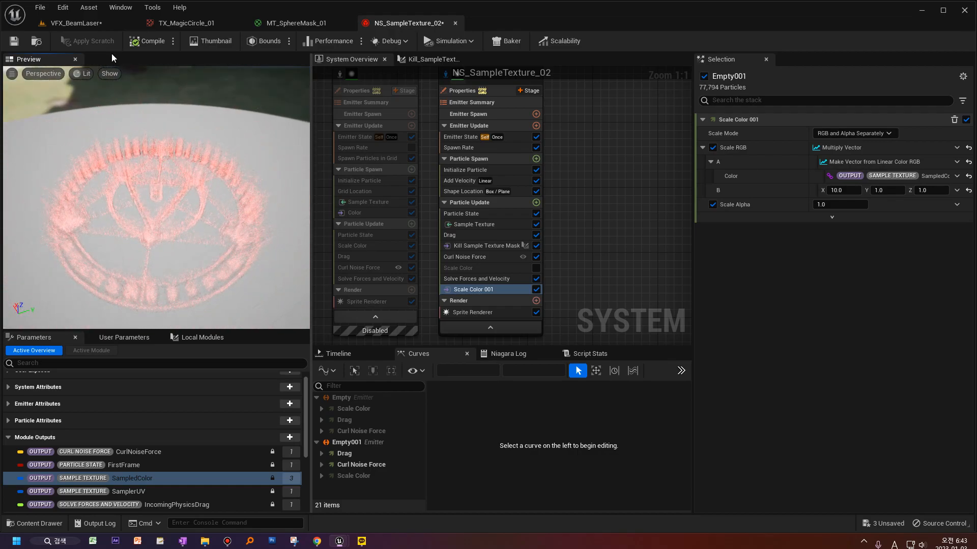
Float the NS_SampleTexture_02 editor over the VFX_BeamLaser level to compare its preview with the effect in the level.
left_click(85, 25)
scroll(465, 281, "up", 2)
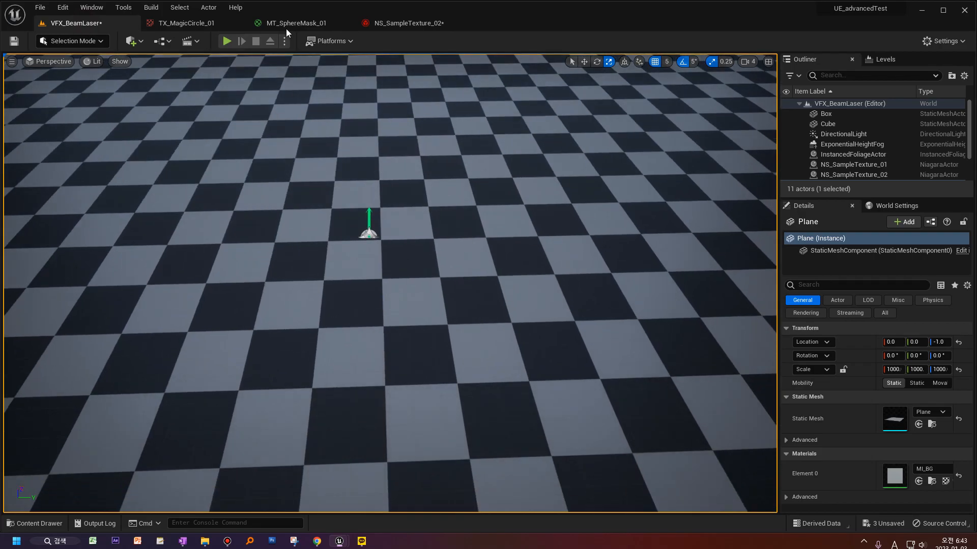
left_click_drag(428, 19, 542, 136)
left_click(54, 26)
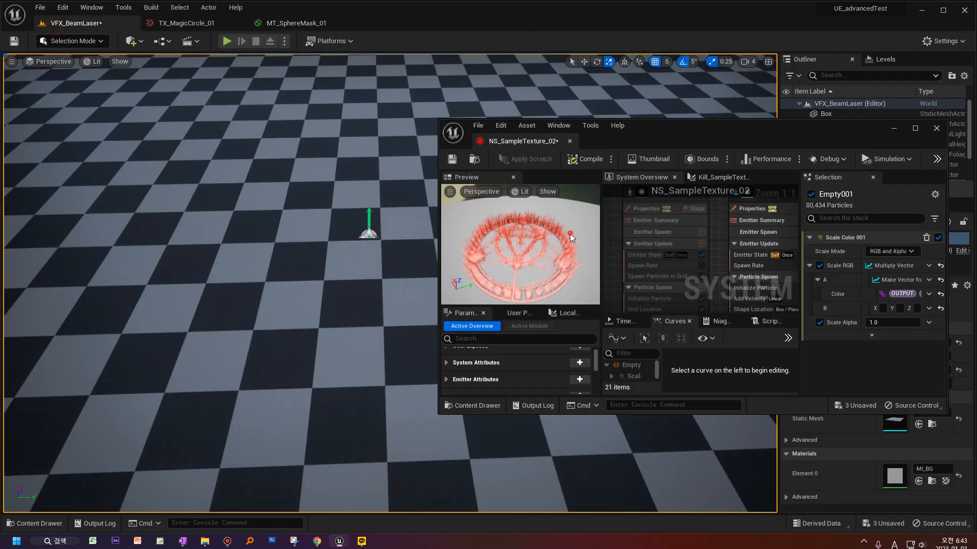
View the red particle effect in the level beside its preview, and dock the NS_SampleTexture_02 editor back into the main window.
left_click_drag(685, 133, 772, 135)
right_click_drag(489, 283, 418, 320)
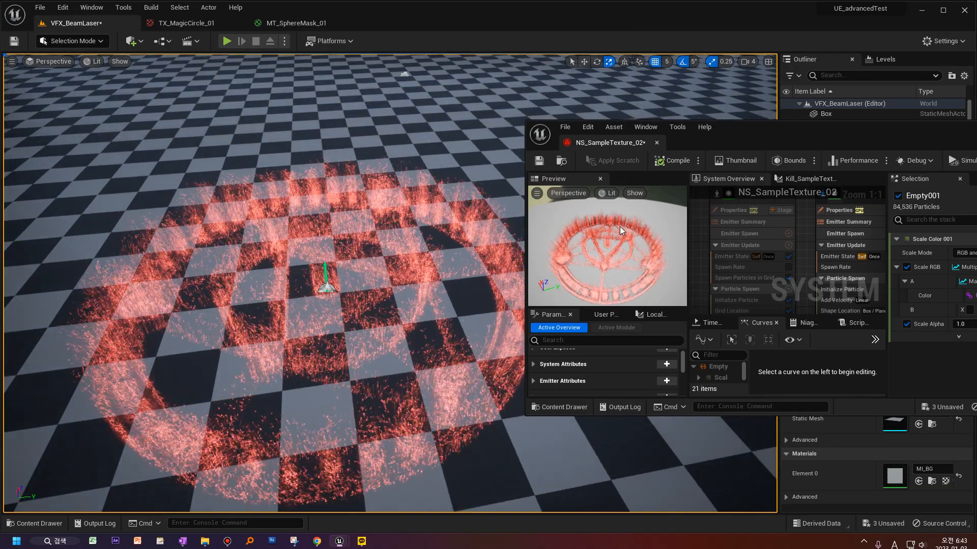
left_click_drag(605, 142, 389, 34)
right_click_drag(589, 290, 611, 275)
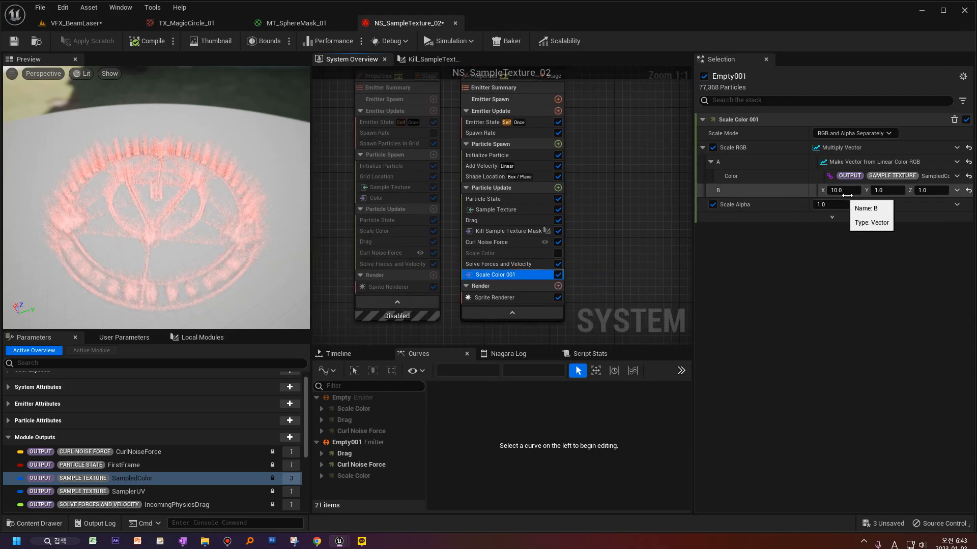
Set B of Scale Color 001's Multiply Vector to Make Vector from Linear Color RGB, with its Color driven by Color from Curve.
left_click(956, 190)
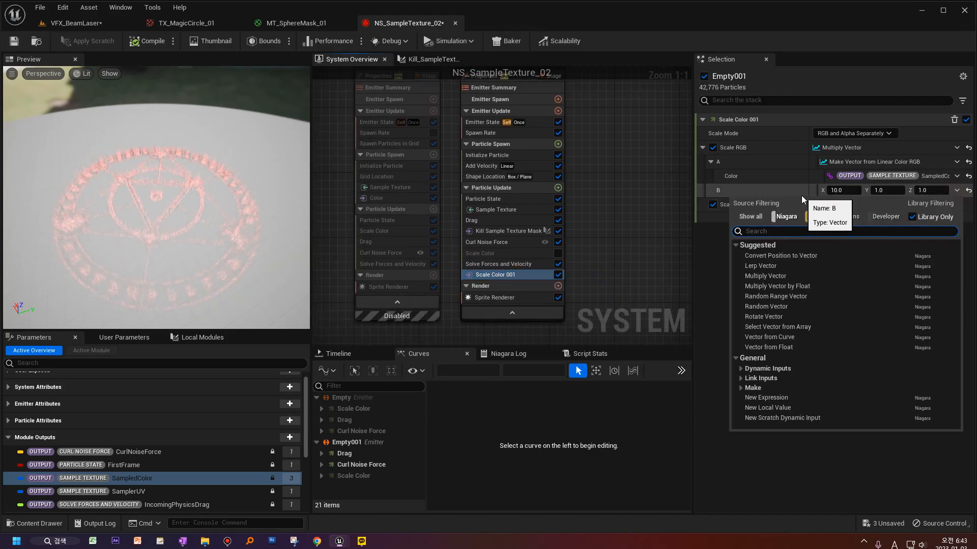
type("l")
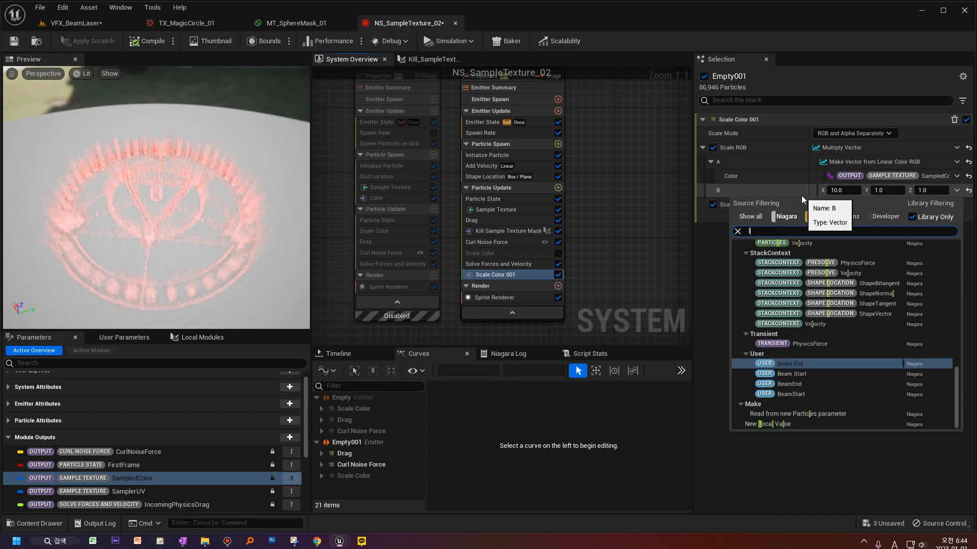
type("ine")
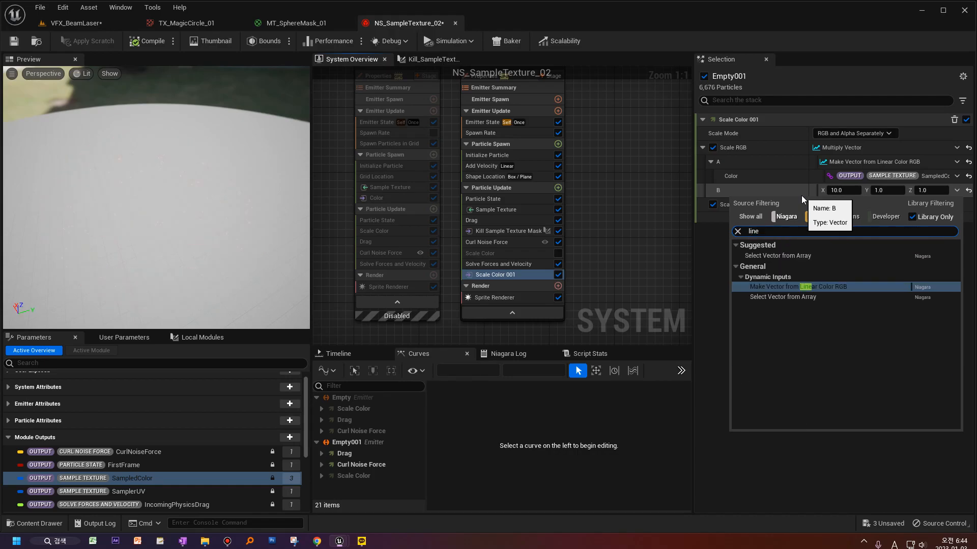
left_click(834, 286)
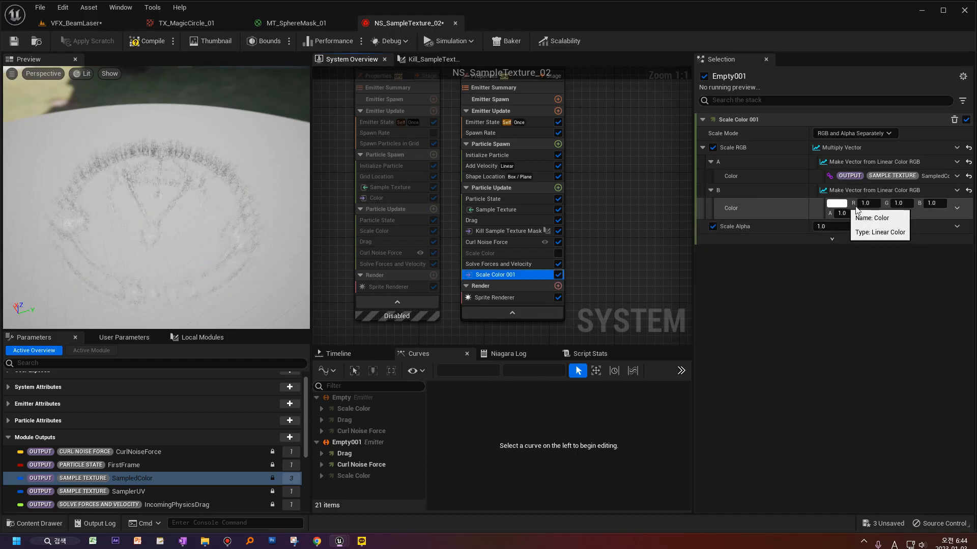
left_click(956, 207)
left_click(783, 272)
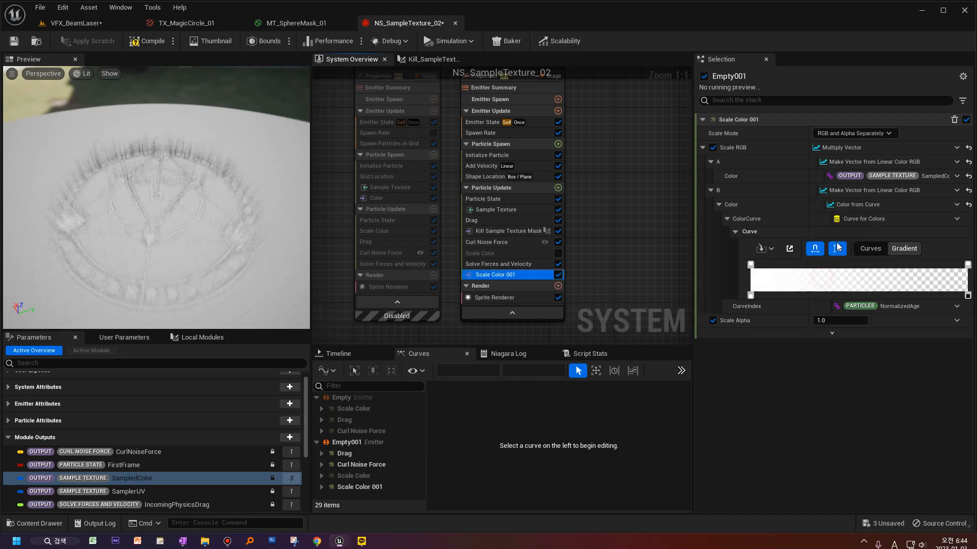
Set the starting color key of Scale Color 001's gradient to R 500 and B 0.
double_click(750, 265)
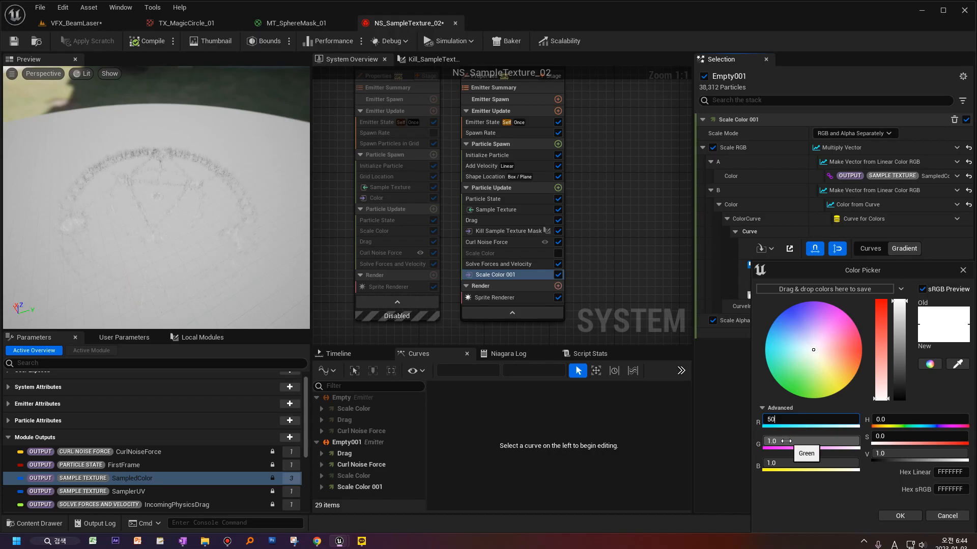
left_click(784, 461)
type("0")
left_click(893, 518)
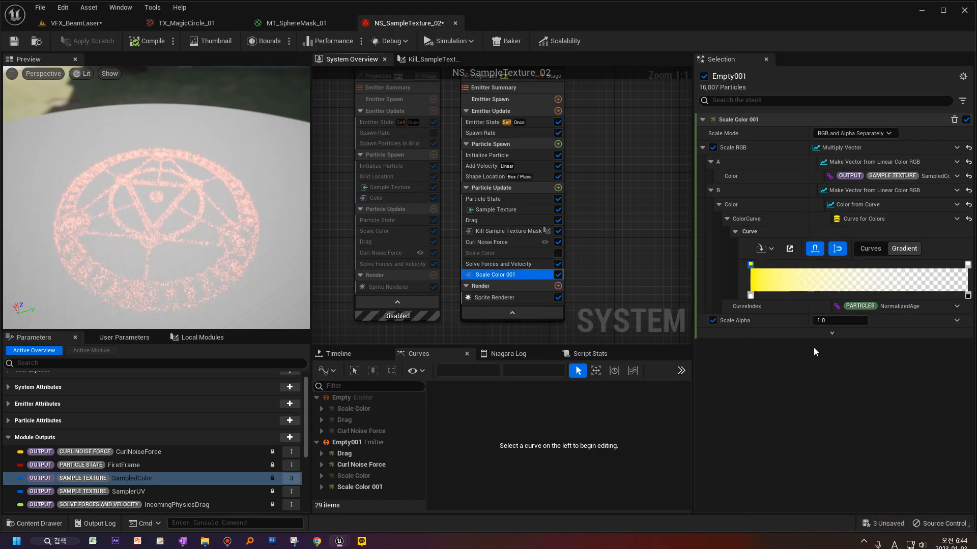
Review Empty001's Emitter State and Curl Noise Force, and add a color key with R 2 near the start of Scale Color 001's gradient.
left_click(486, 123)
left_click(496, 264)
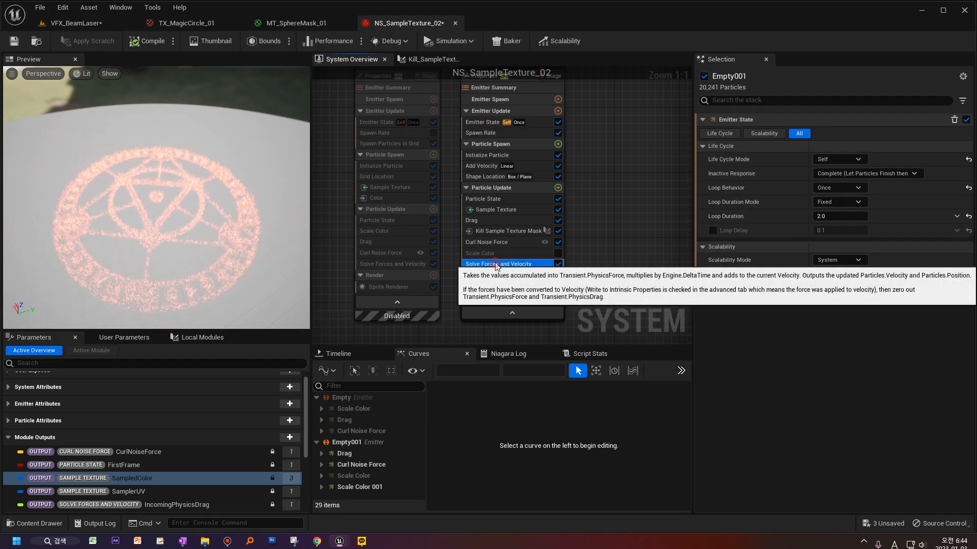
left_click(513, 246)
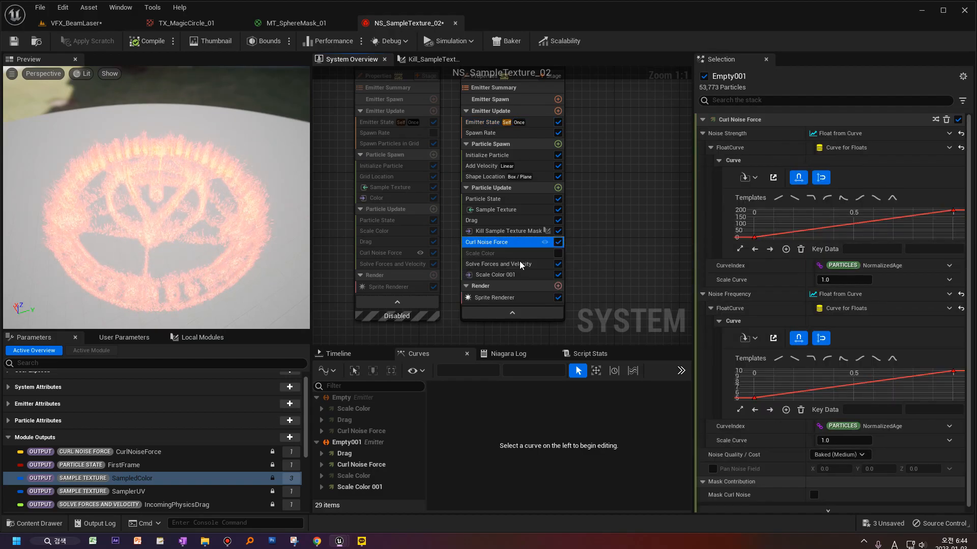
left_click(509, 275)
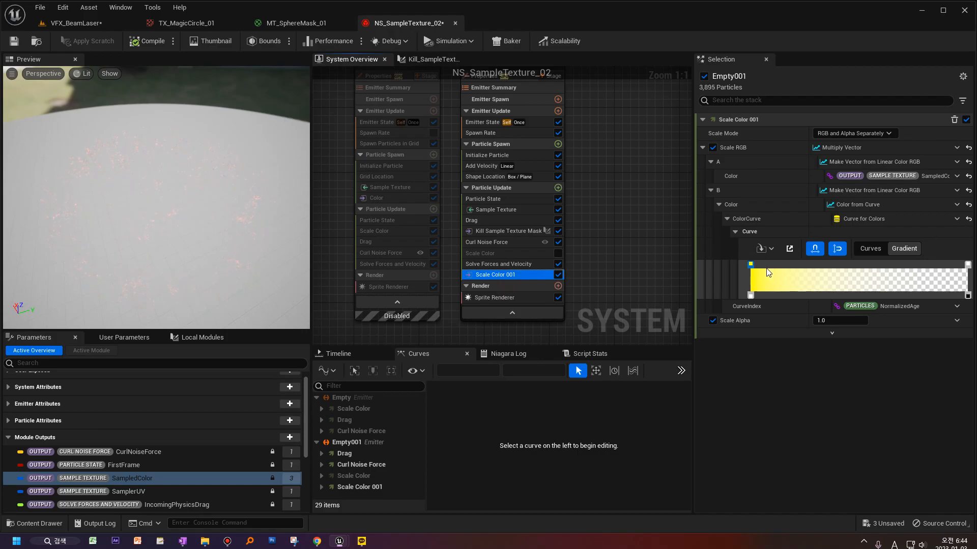
double_click(758, 265)
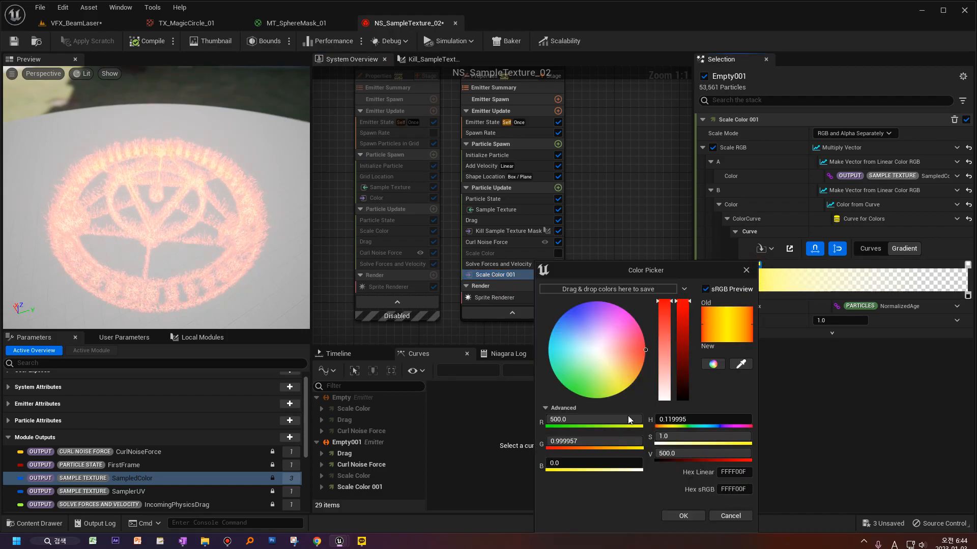
type("2")
key("Tab")
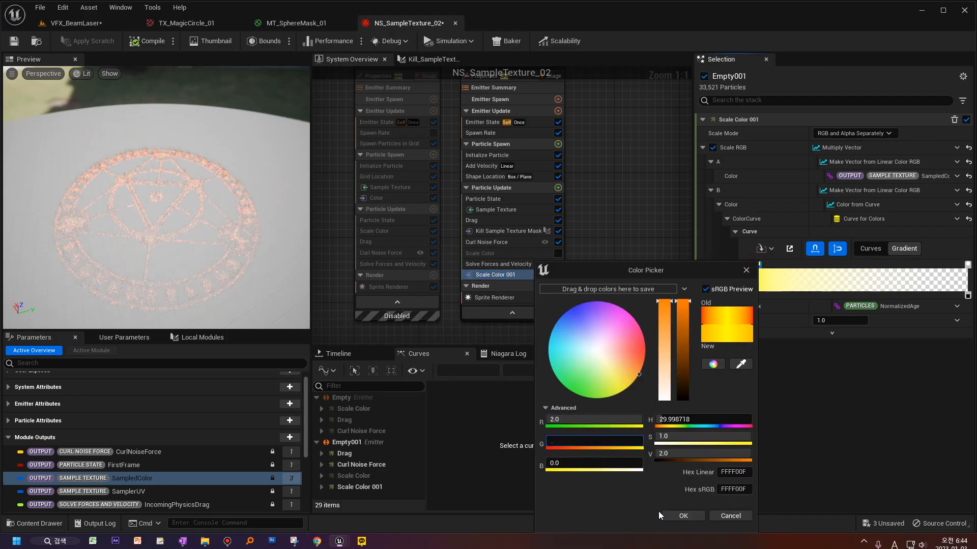
left_click(682, 515)
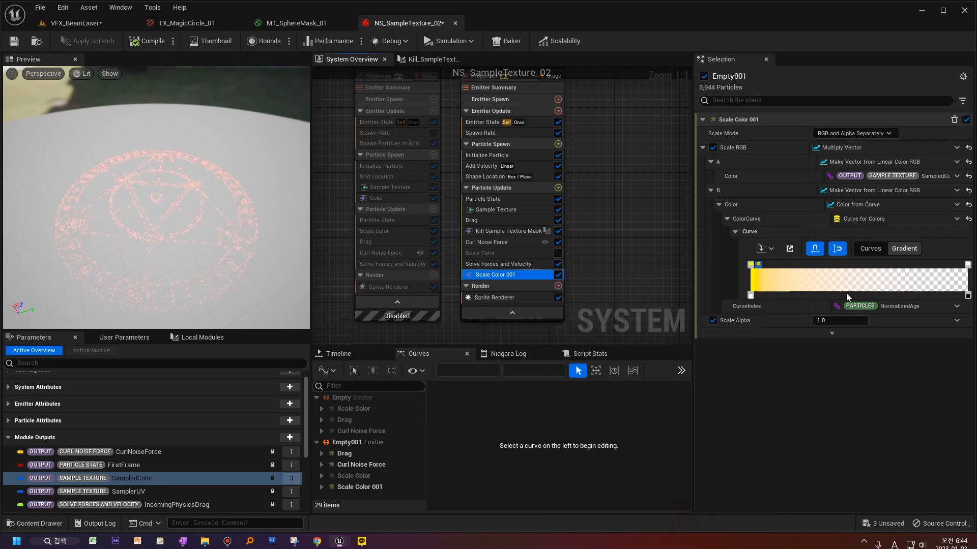
Set the gradient's end color key to R 0.1 and B 0, and move the second color key slightly farther from the start.
double_click(968, 265)
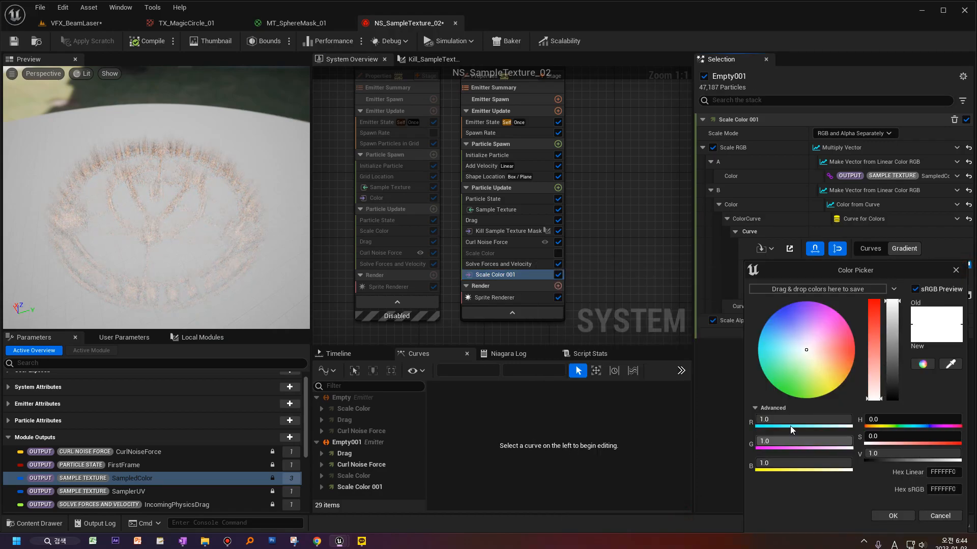
type("0.1")
key("Tab")
left_click(780, 464)
type("0")
key("Return")
left_click(894, 515)
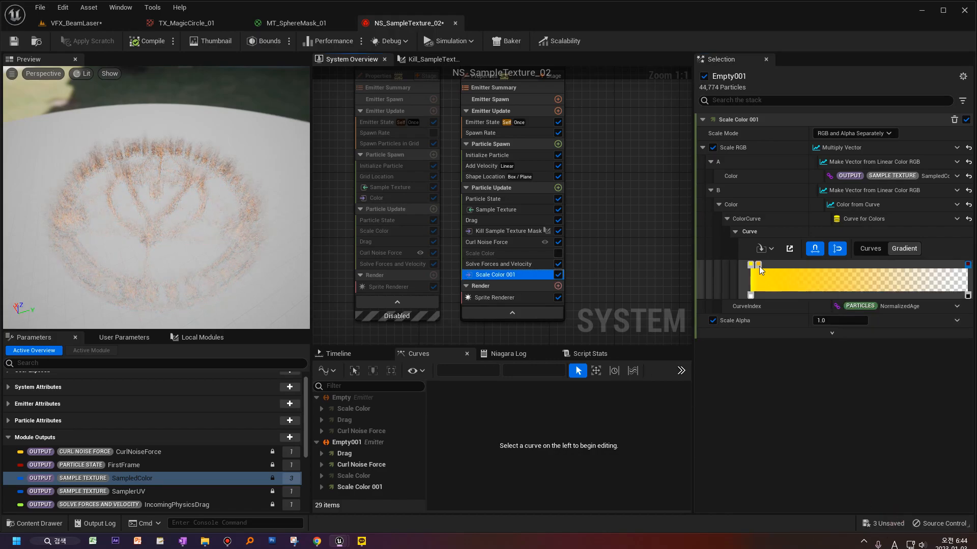
left_click_drag(764, 266, 779, 265)
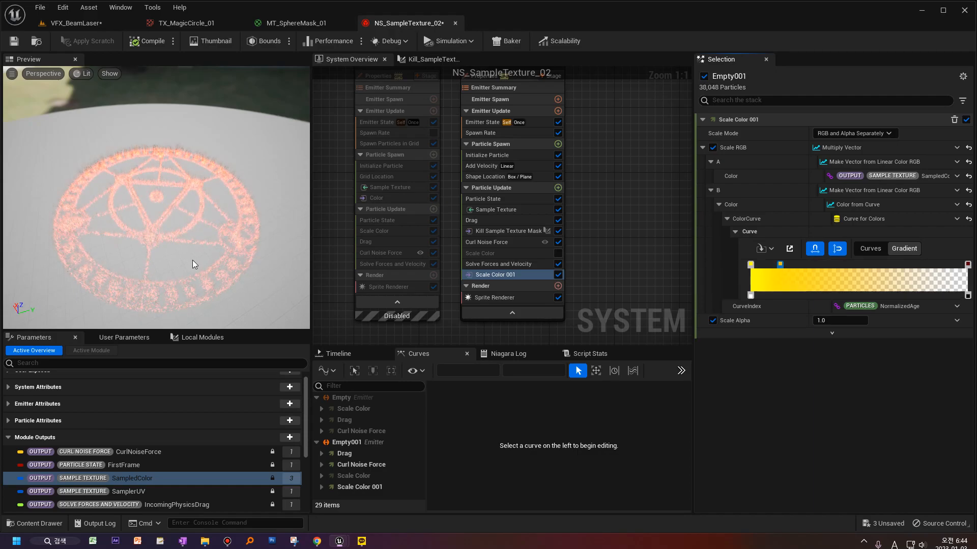
Toggle Allow Scalability on the NS_SampleTexture_02 actor in the VFX_BeamLaser level, and examine the recolored effect there and in the preview.
left_click_drag(225, 266, 224, 222)
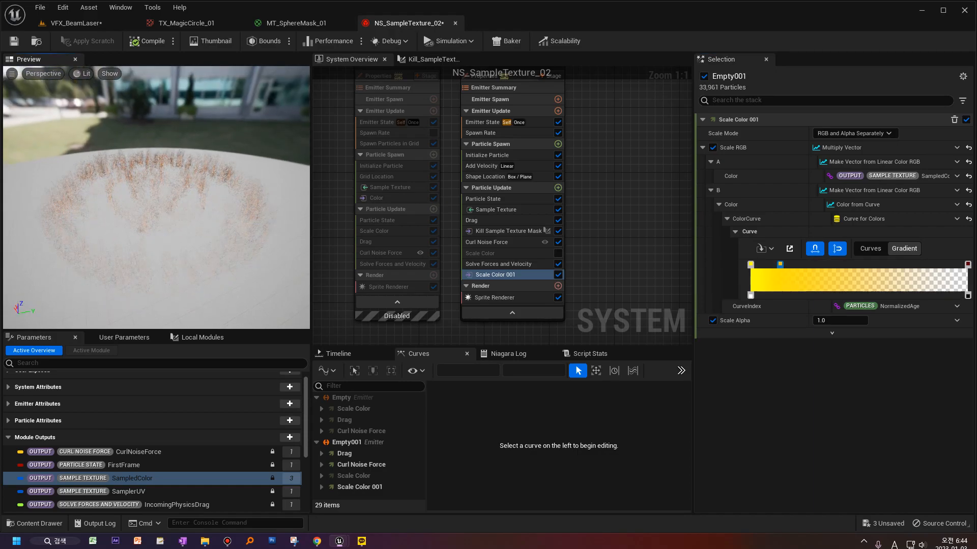
left_click(75, 23)
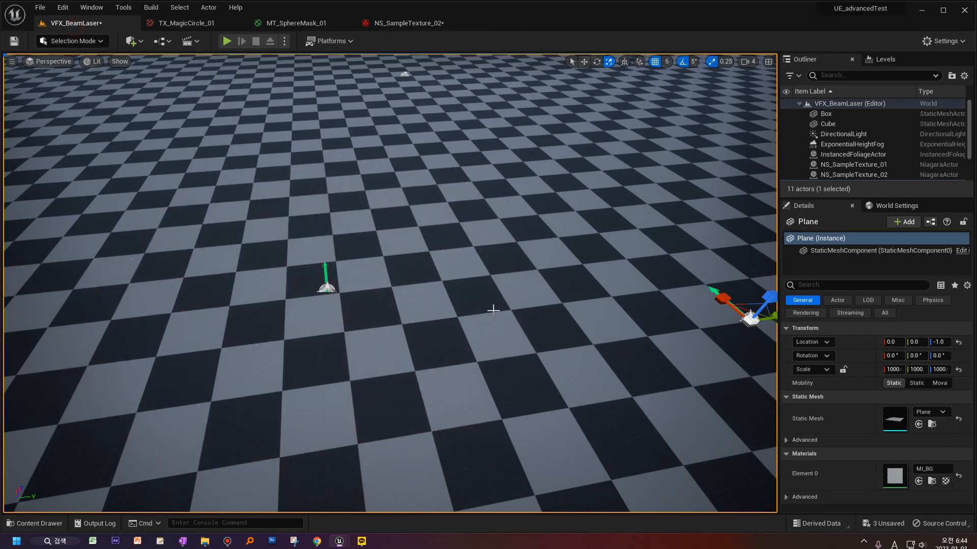
right_click_drag(493, 309, 487, 310)
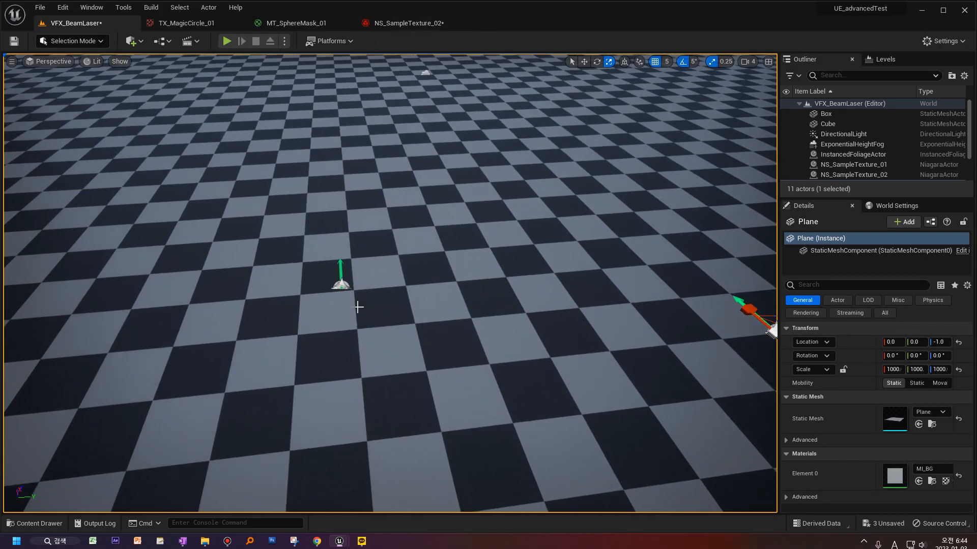
left_click(341, 285)
right_click_drag(342, 285, 310, 300)
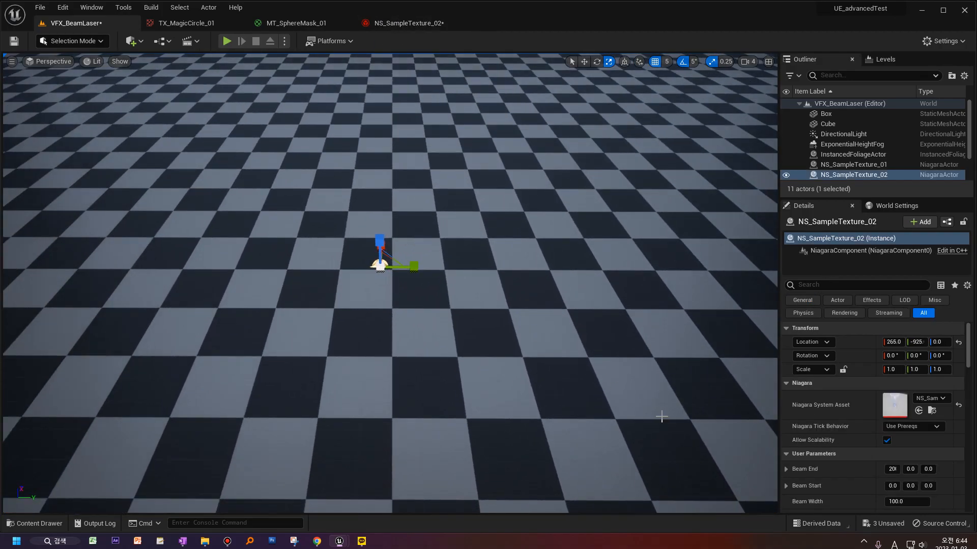
left_click(886, 441)
left_click(666, 413)
right_click_drag(638, 410, 649, 405)
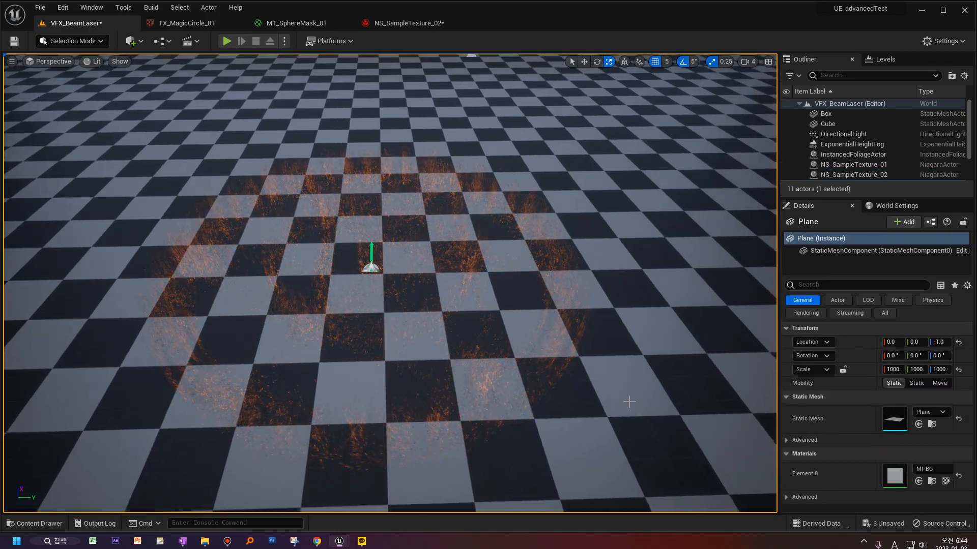
Duplicate the Empty001 emitter within NS_SampleTexture_02 by copying and pasting it.
left_click(402, 22)
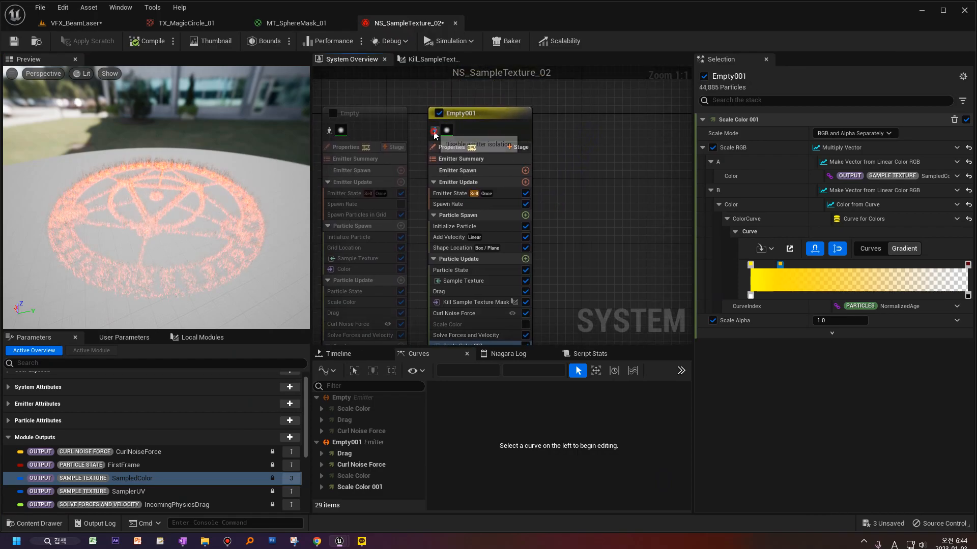
right_click(472, 120)
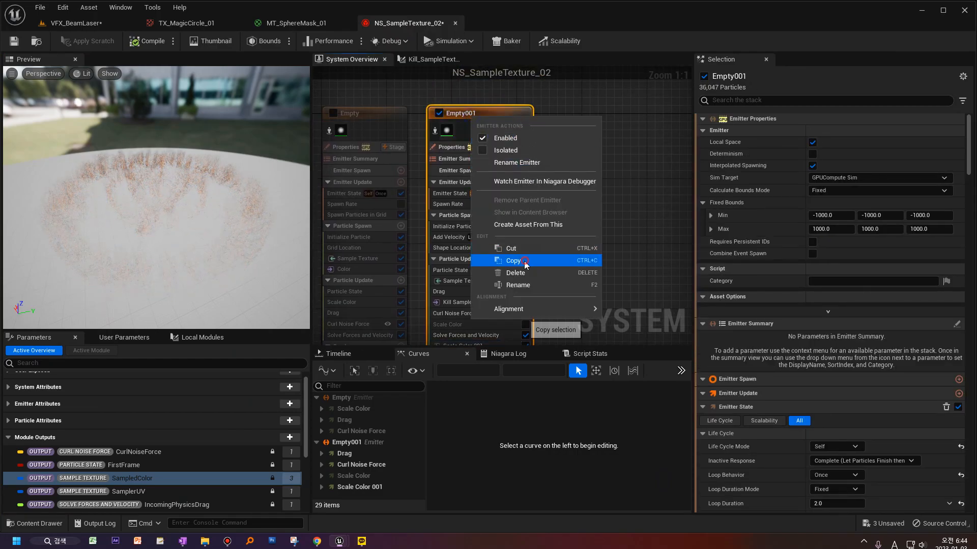
left_click(514, 260)
right_click(549, 112)
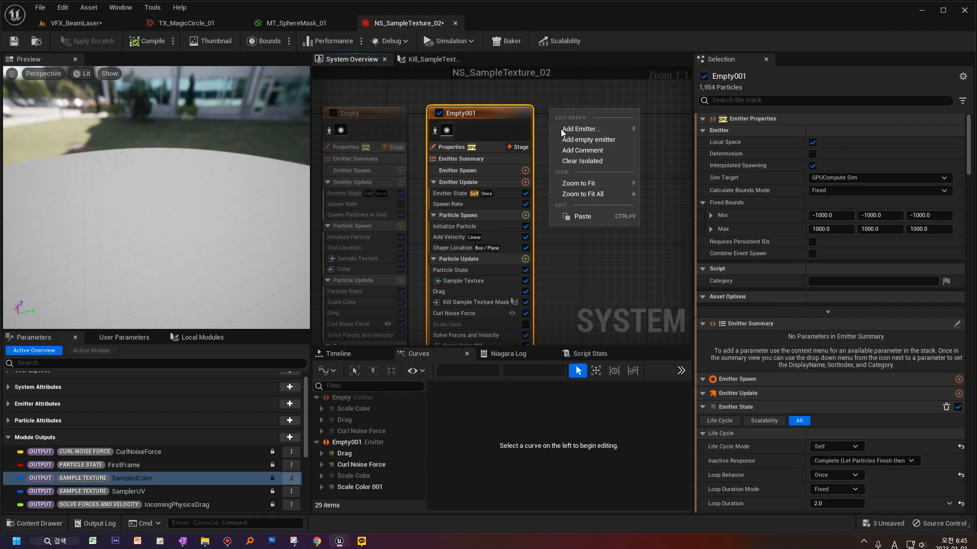
left_click(582, 216)
Replace the duplicated emitter's Sprite Renderer with a Mesh Renderer.
right_click_drag(678, 235, 633, 166)
left_click(553, 294)
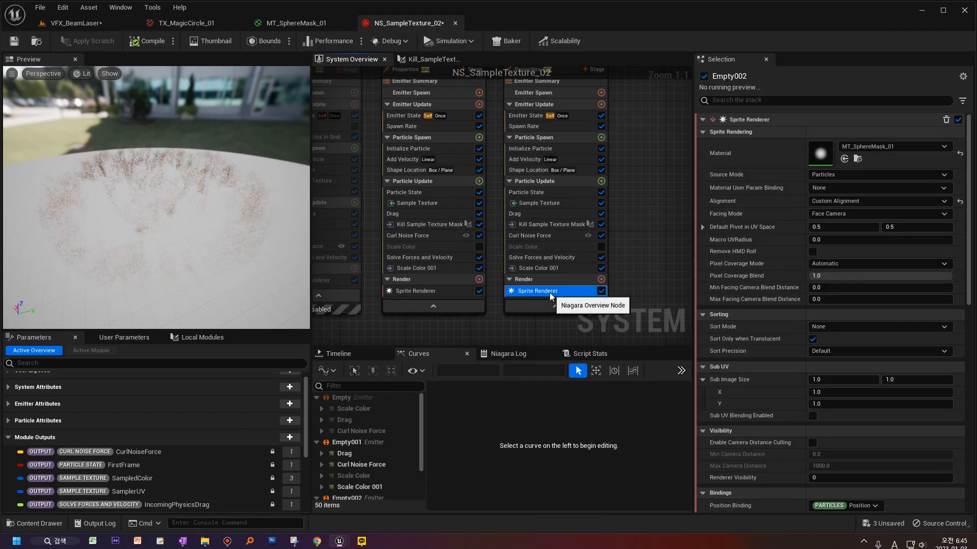
key("Delete")
left_click(601, 270)
type("mesh")
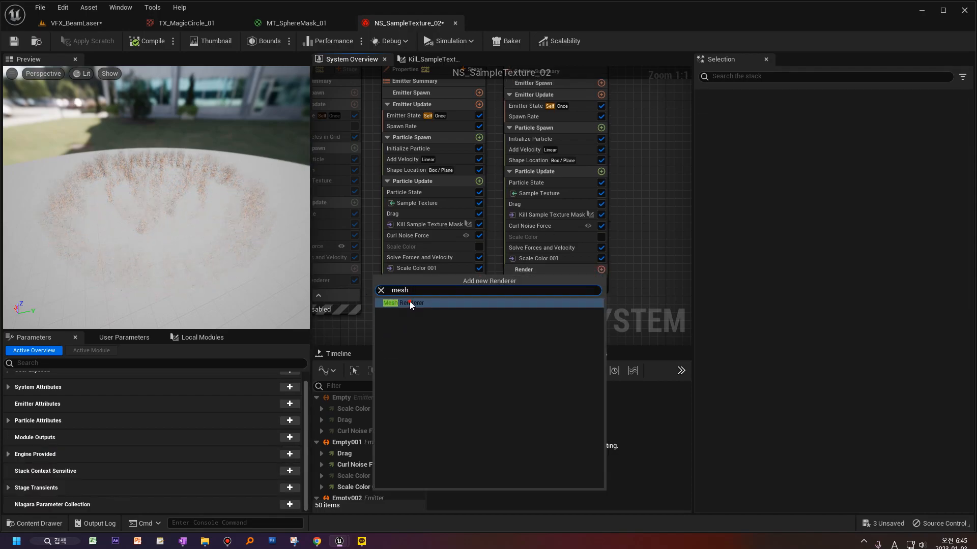
left_click(410, 303)
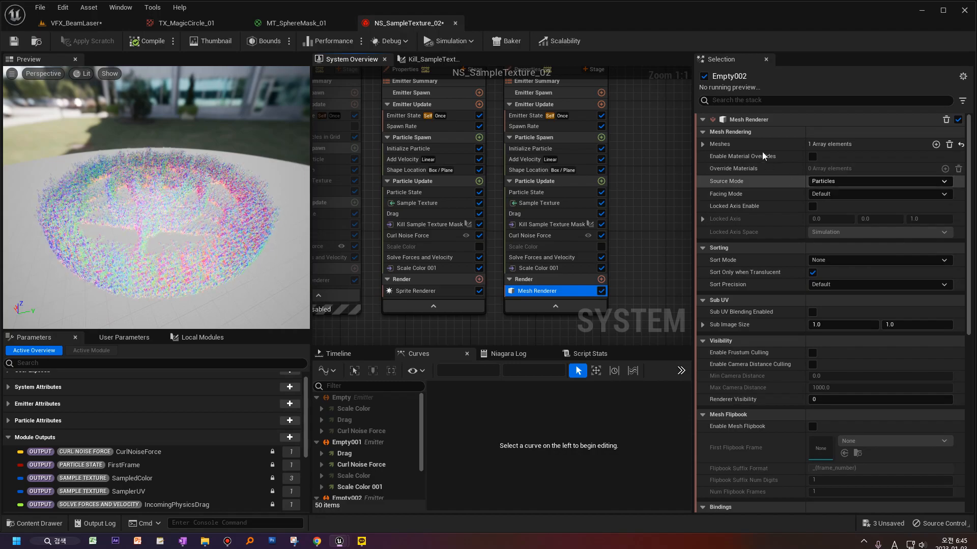
Set the Mesh Renderer's first mesh in Empty002 to SM_1MBox.
left_click(703, 144)
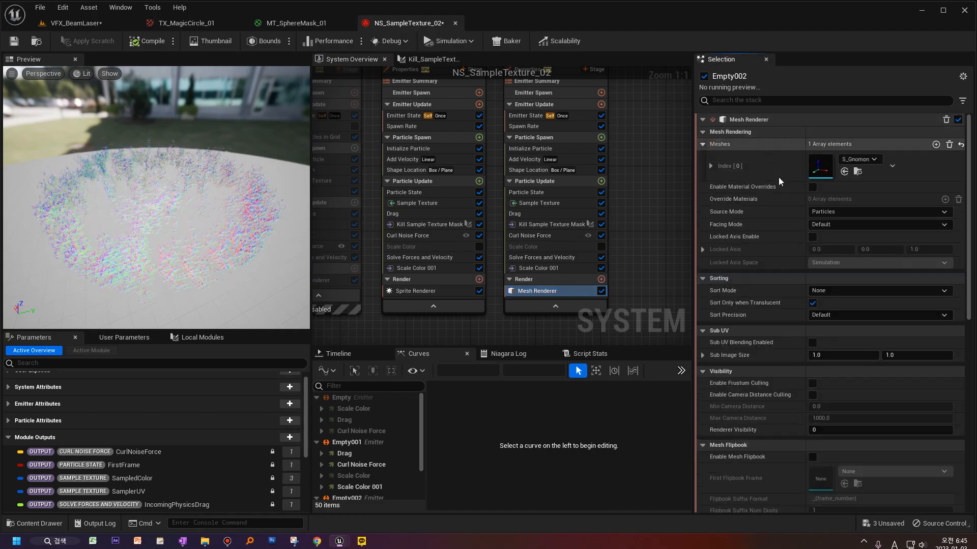
left_click(858, 159)
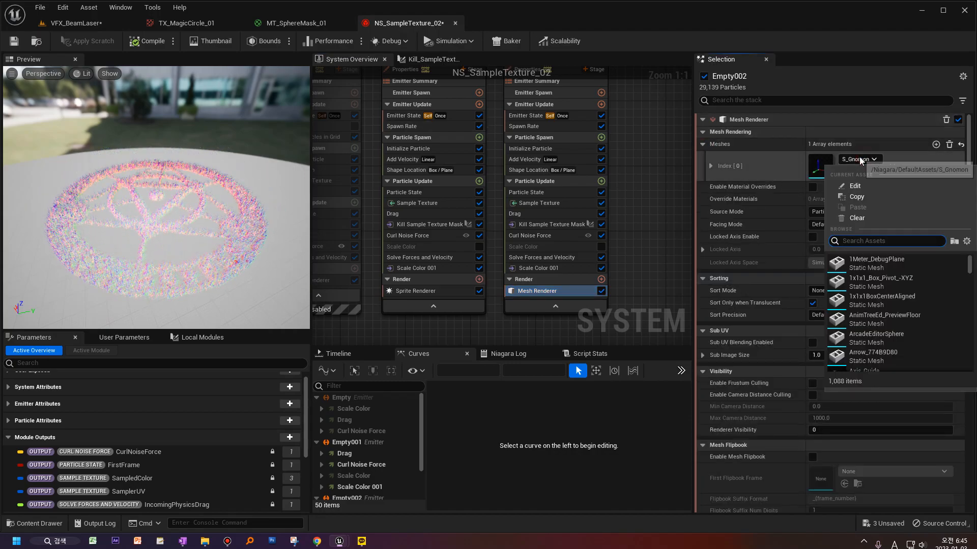
type("box")
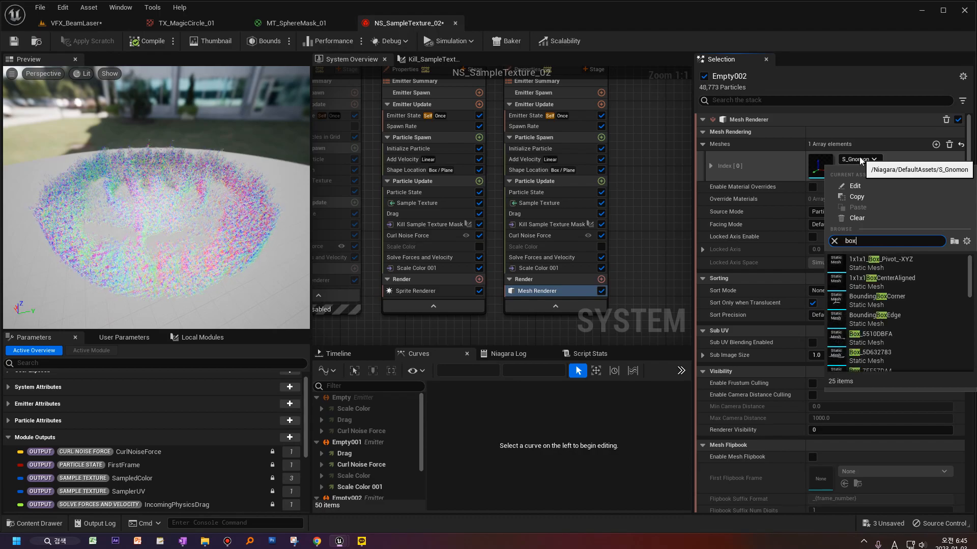
type("sm_")
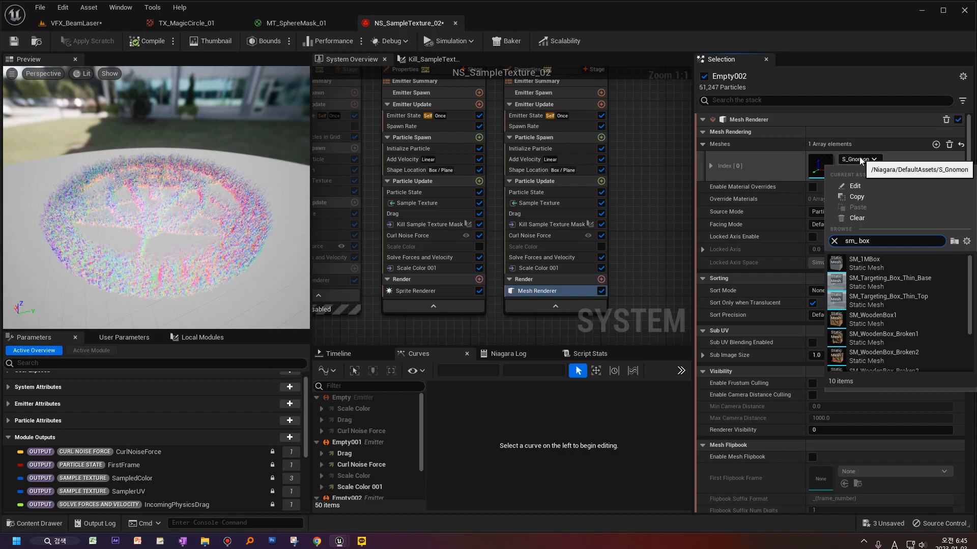
left_click(868, 268)
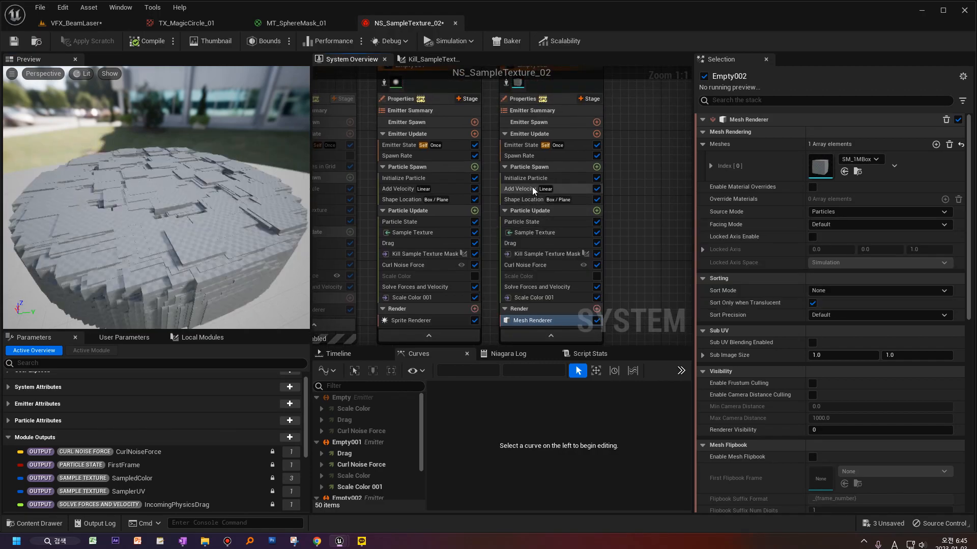
Set Mesh Scale Mode to Uniform with a Mesh Uniform Scale of 0.1 in Empty002's Initialize Particle module.
left_click(534, 200)
left_click(530, 182)
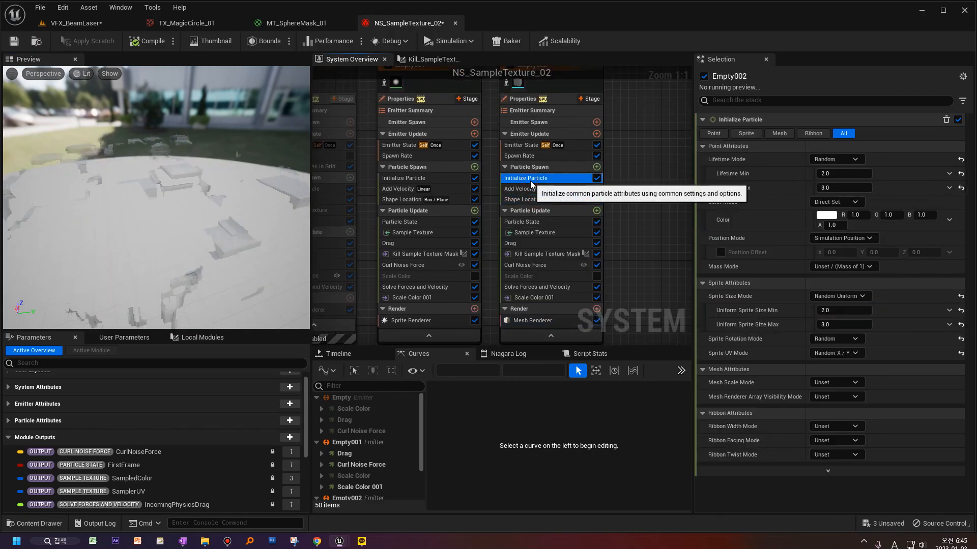
left_click(840, 382)
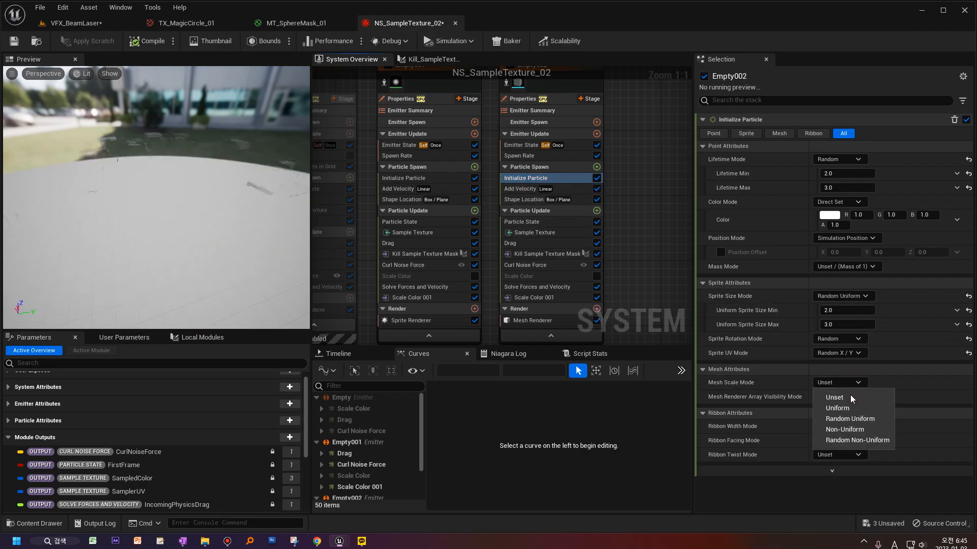
left_click(848, 408)
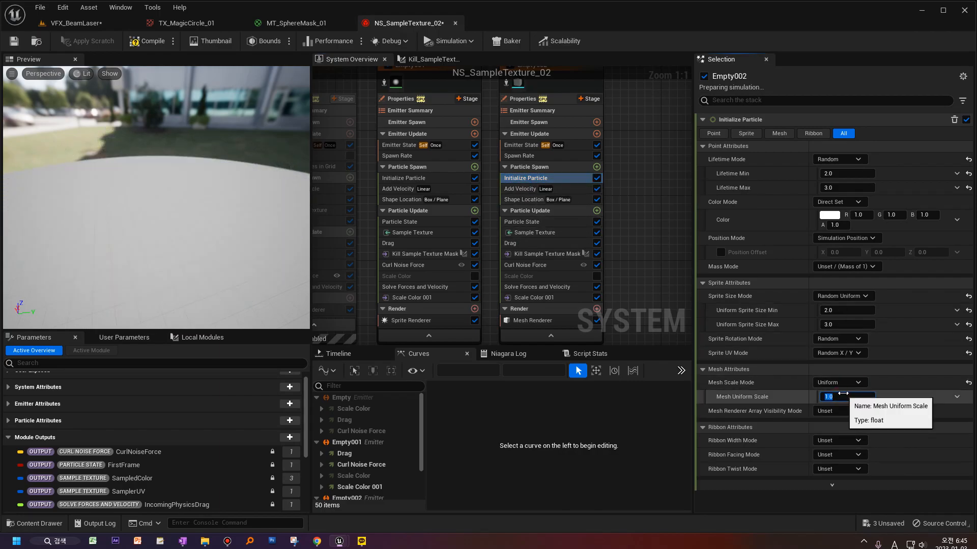
type("0.1")
key("Return")
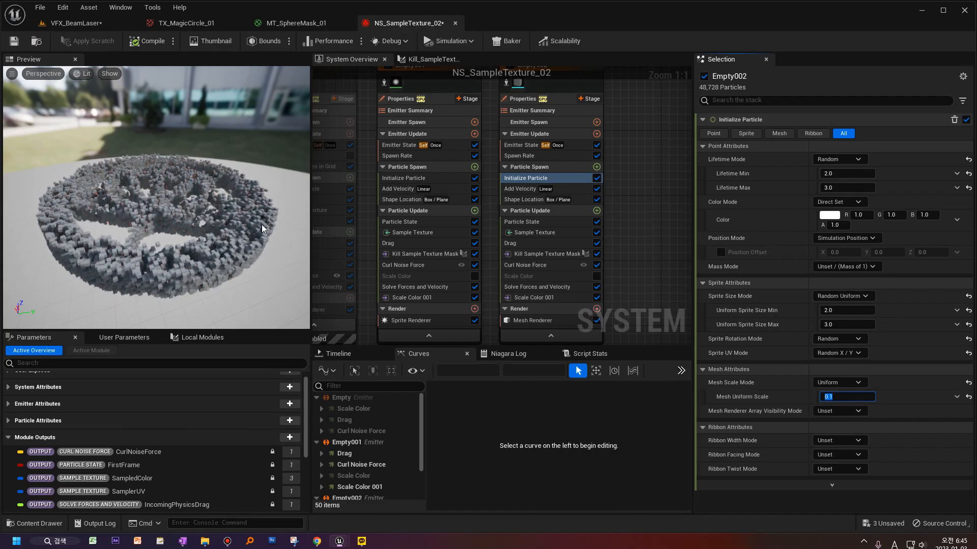
left_click_drag(157, 168, 256, 226)
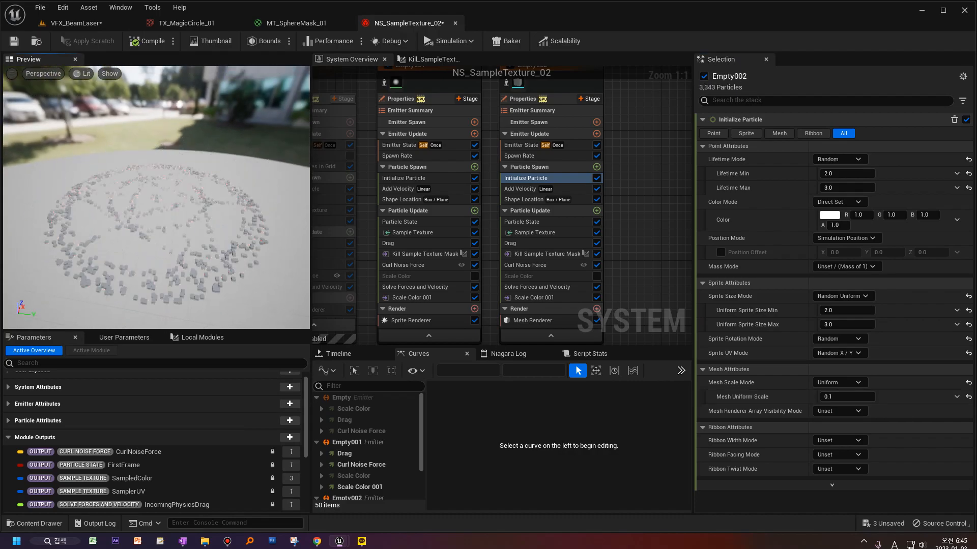
Enable material overrides on Empty002's Mesh Renderer and add an override entry with MT_OBJ_Nia as its explicit material.
left_click(539, 321)
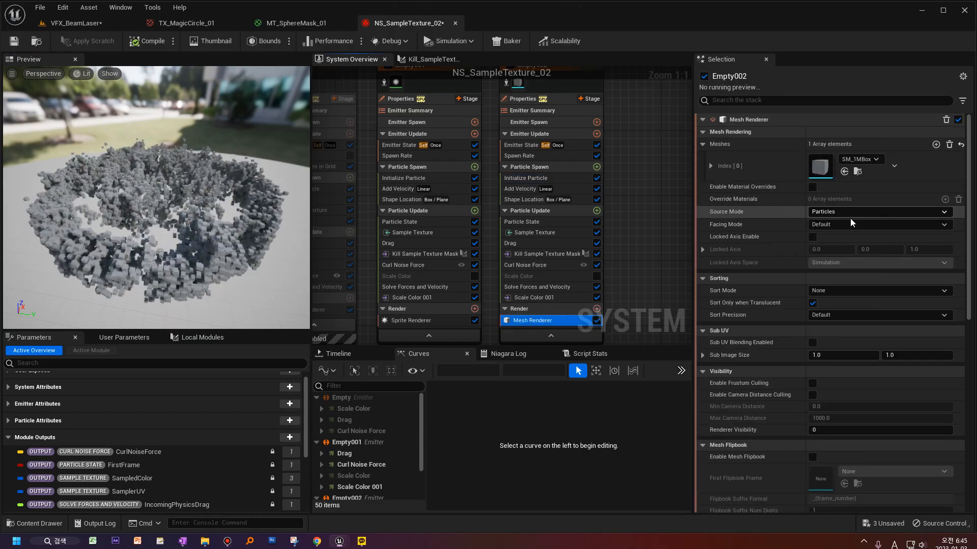
left_click(812, 187)
left_click(935, 199)
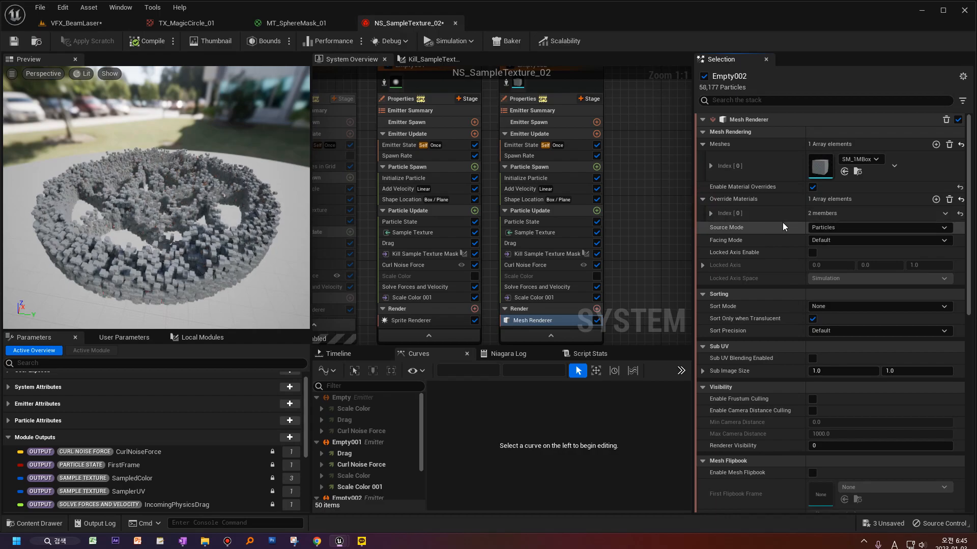
left_click(710, 214)
left_click(847, 230)
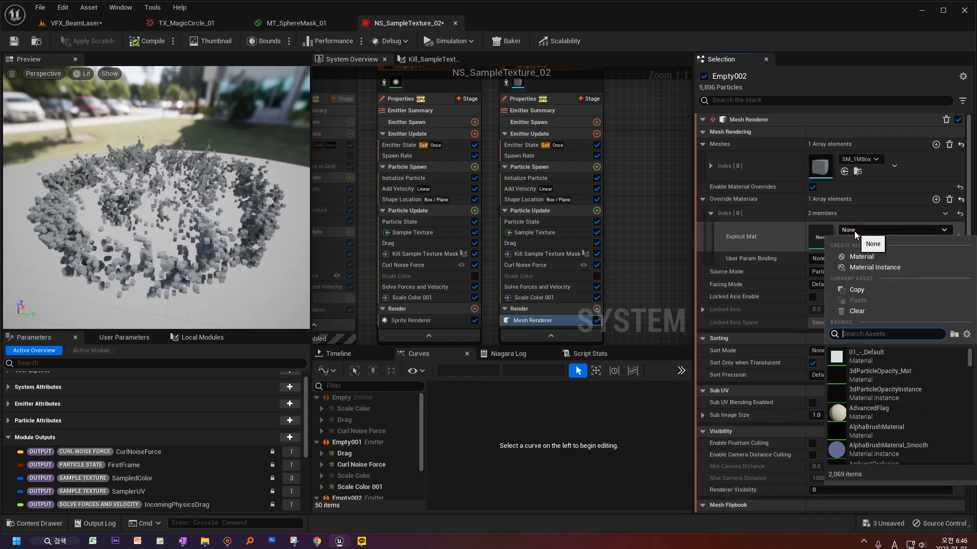
type("mt_obj_nia")
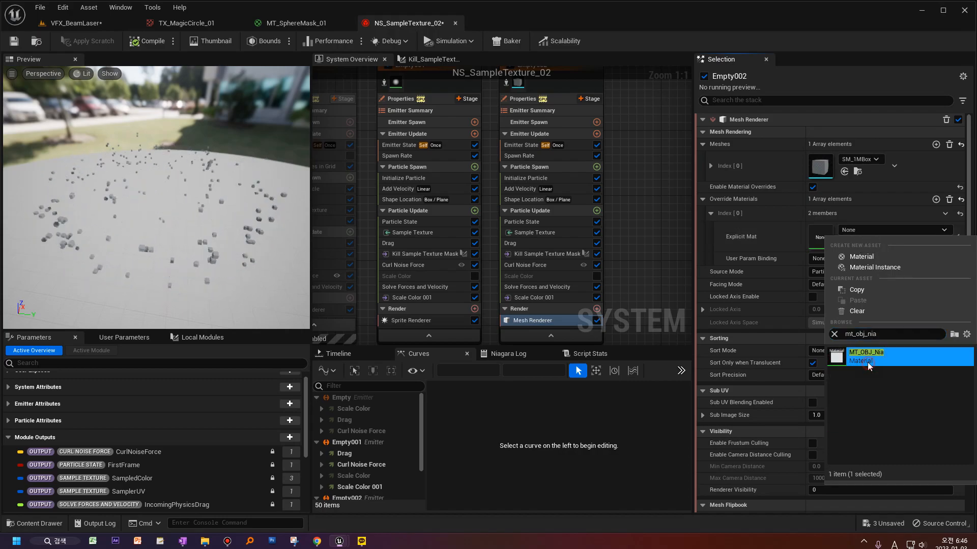
left_click(864, 356)
Open the MT_OBJ_Nia material and rearrange its Particle Color, emis_Bright and Multiply nodes so their connections are easy to read.
double_click(820, 237)
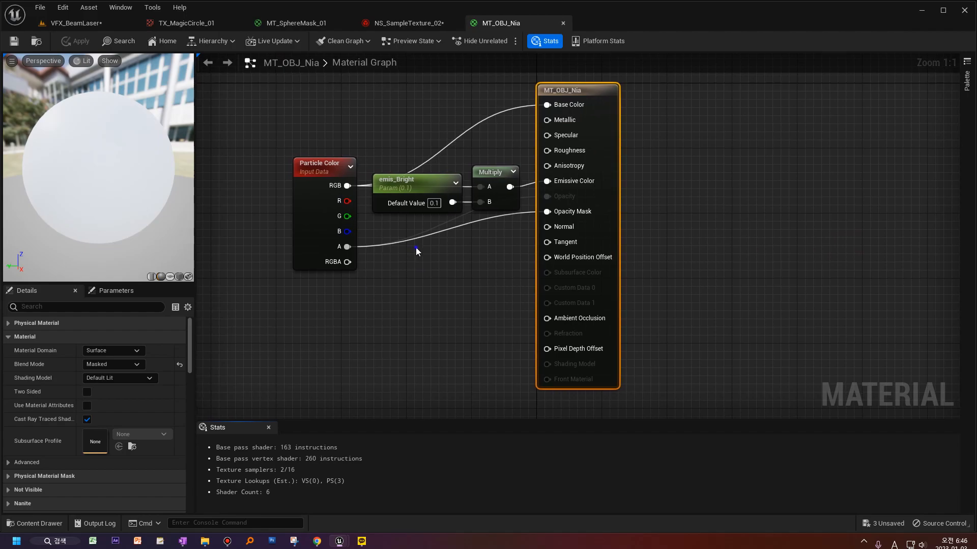
right_click_drag(417, 247, 432, 269)
left_click_drag(336, 198, 285, 131)
left_click_drag(405, 209, 356, 175)
left_click_drag(512, 200, 486, 144)
left_click(334, 313)
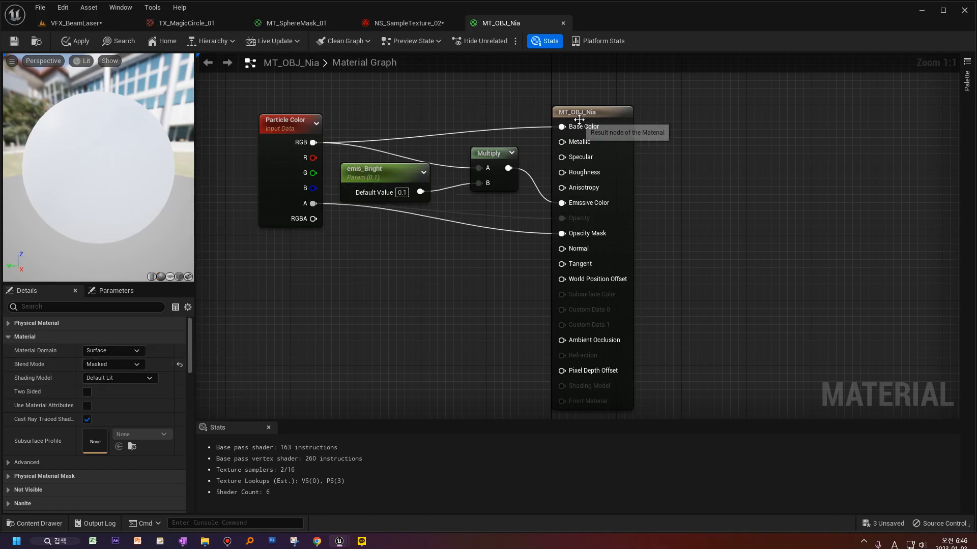
left_click(282, 150)
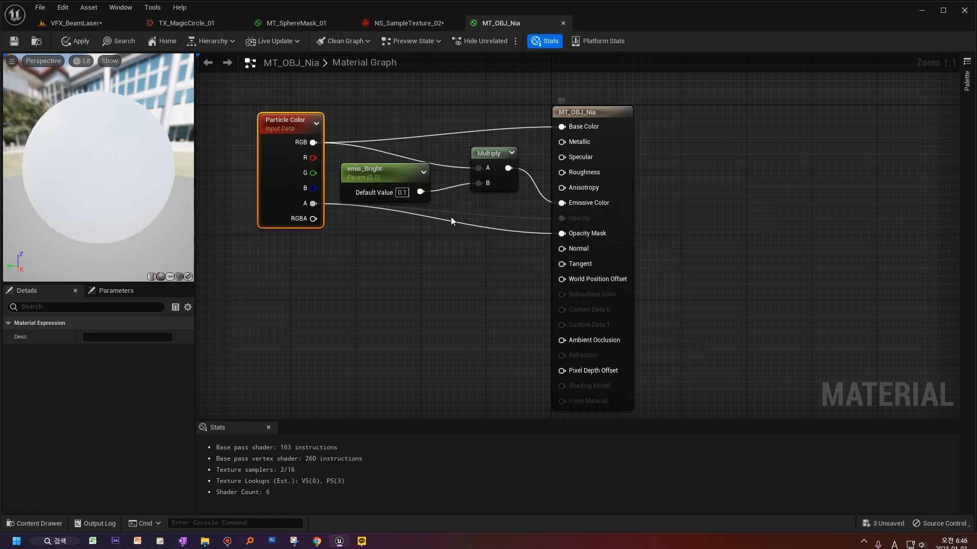
left_click(468, 277)
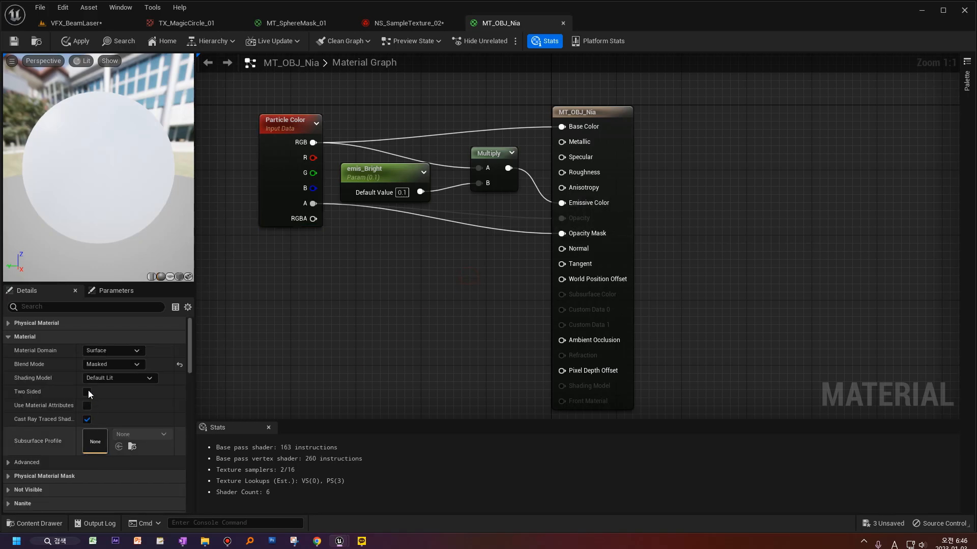
Return to NS_SampleTexture_02 and examine how the box particles look with the override material in the preview.
left_click(399, 22)
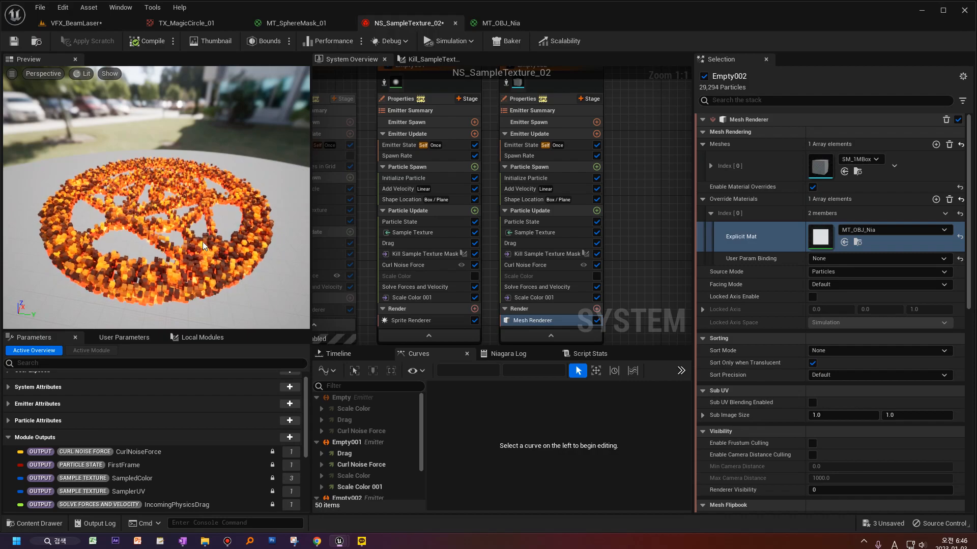
mouse_move(196, 261)
left_mouse_down()
mouse_move(199, 229)
mouse_move(199, 264)
left_mouse_up()
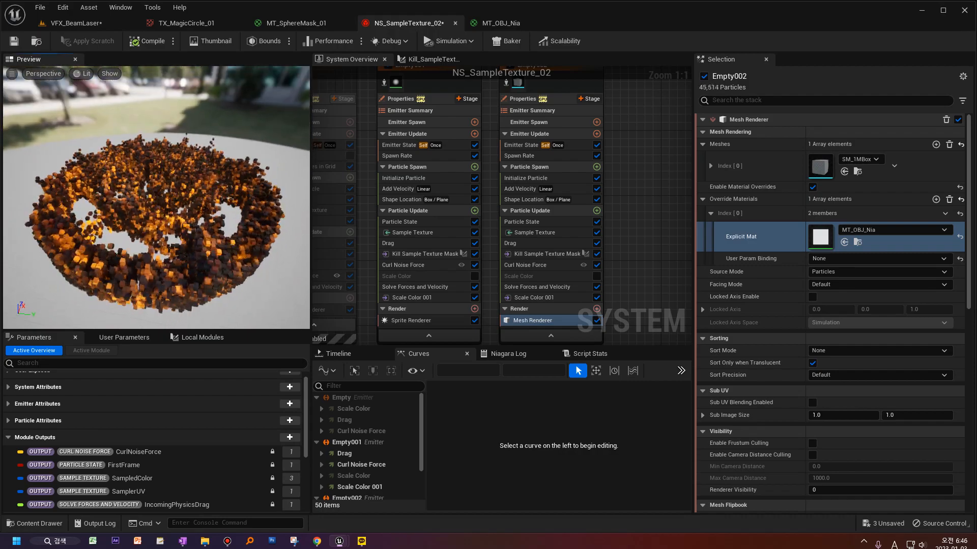
left_click(531, 322)
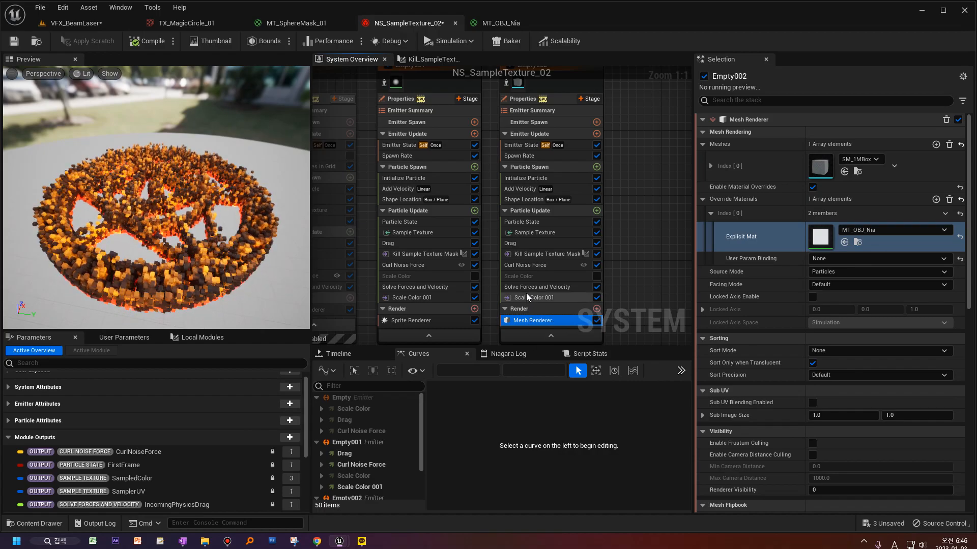
Disable Spawn Rate in Empty002 and add a Spawn Burst Instantaneous module with a Spawn Count of 100000.
right_click_drag(643, 167, 629, 208)
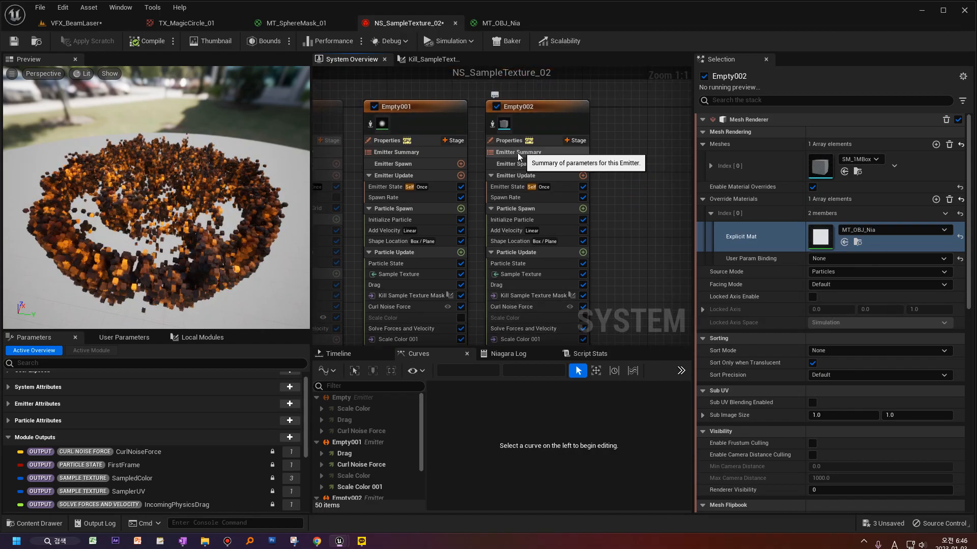
left_click(509, 187)
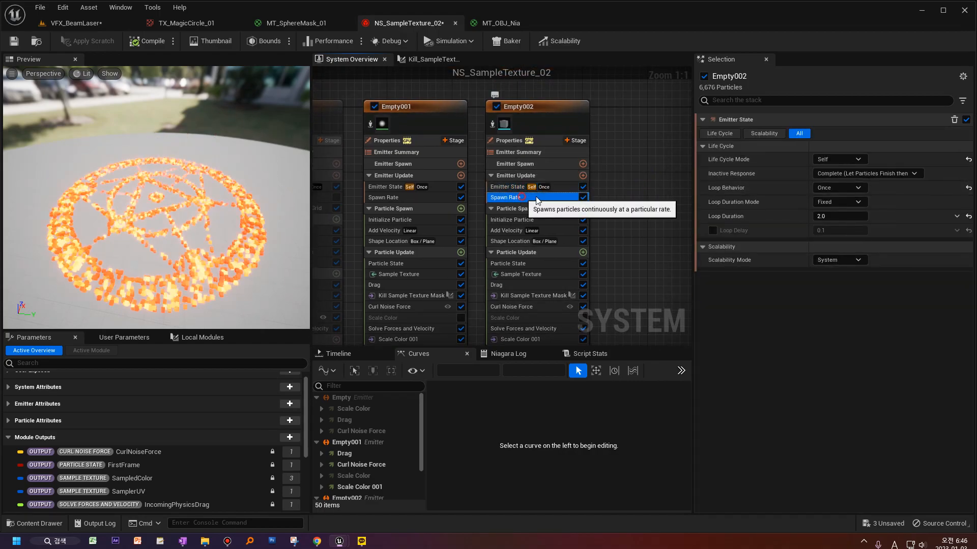
left_click(583, 197)
left_click(582, 175)
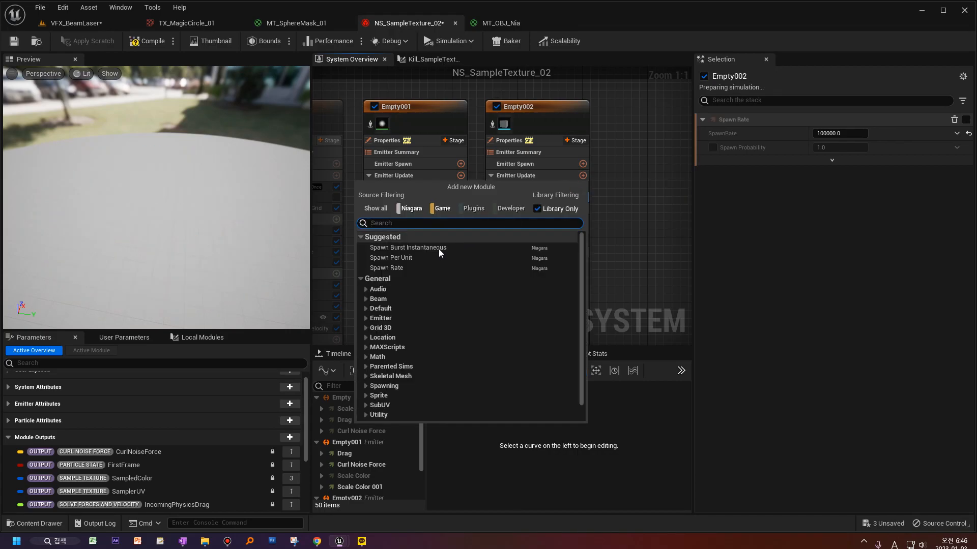
left_click(409, 248)
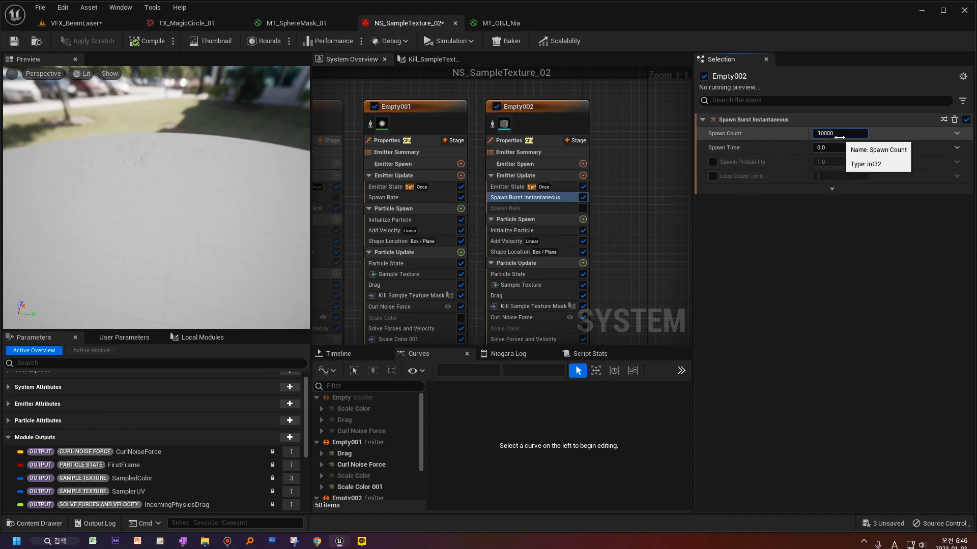
key("Return")
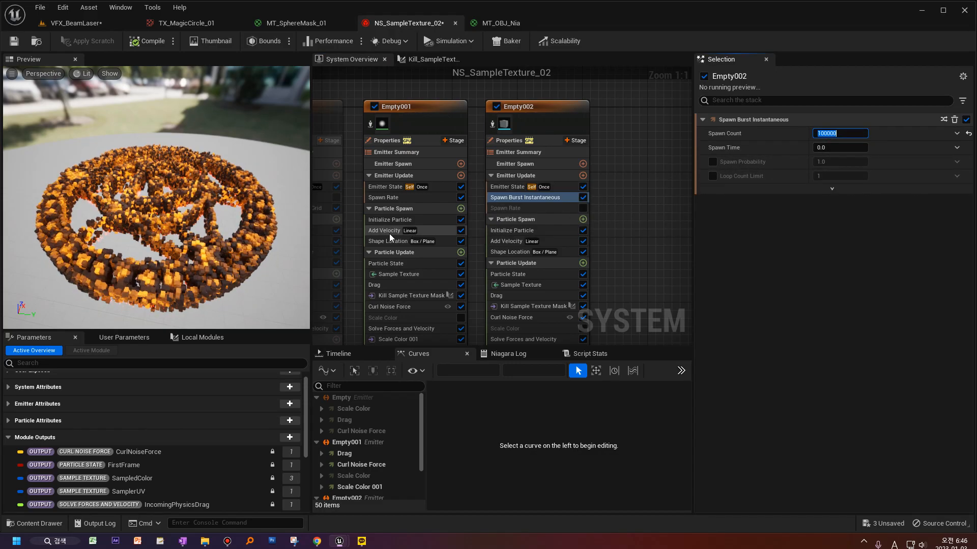
Set the maximum of the random Z velocity in Empty002's Add Velocity module to 10.
right_click_drag(633, 248, 648, 203)
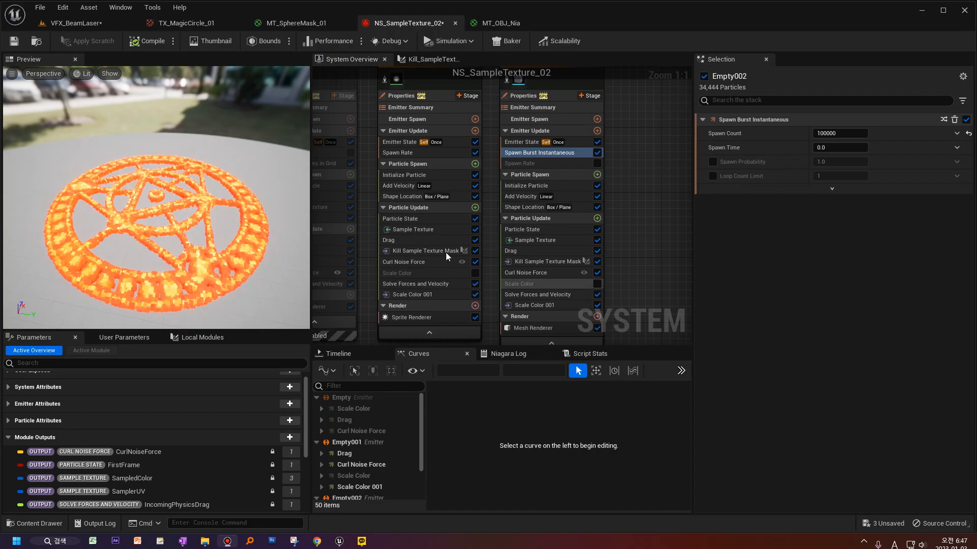
left_click(528, 186)
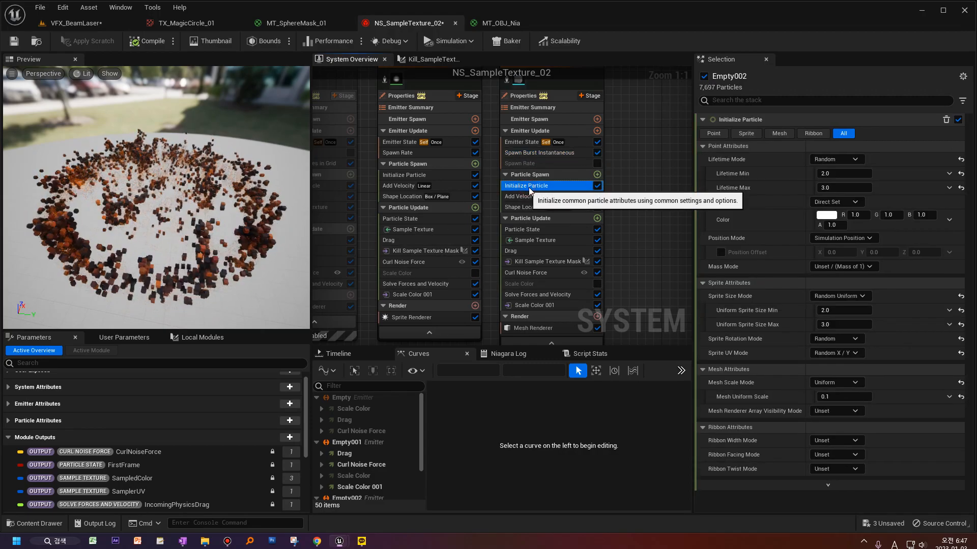
left_click(837, 220)
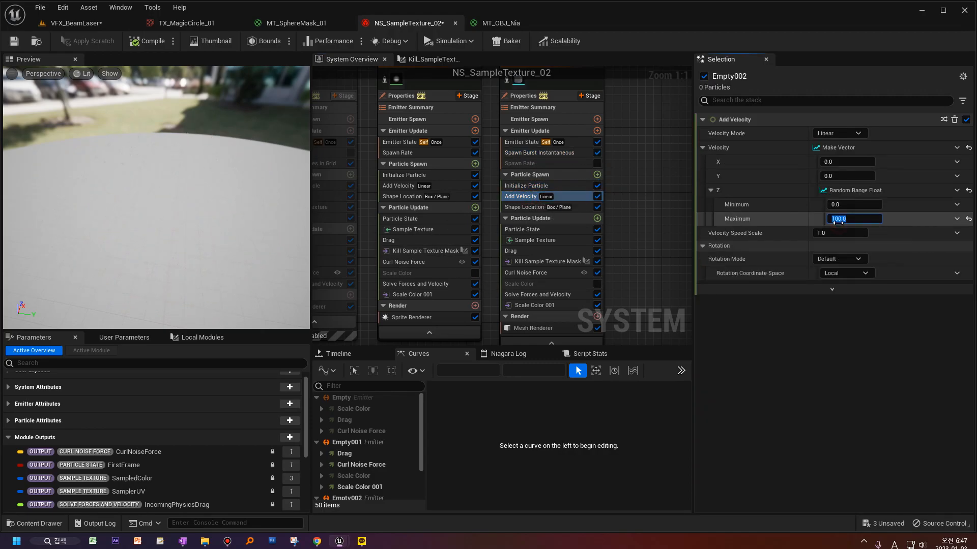
key("Return")
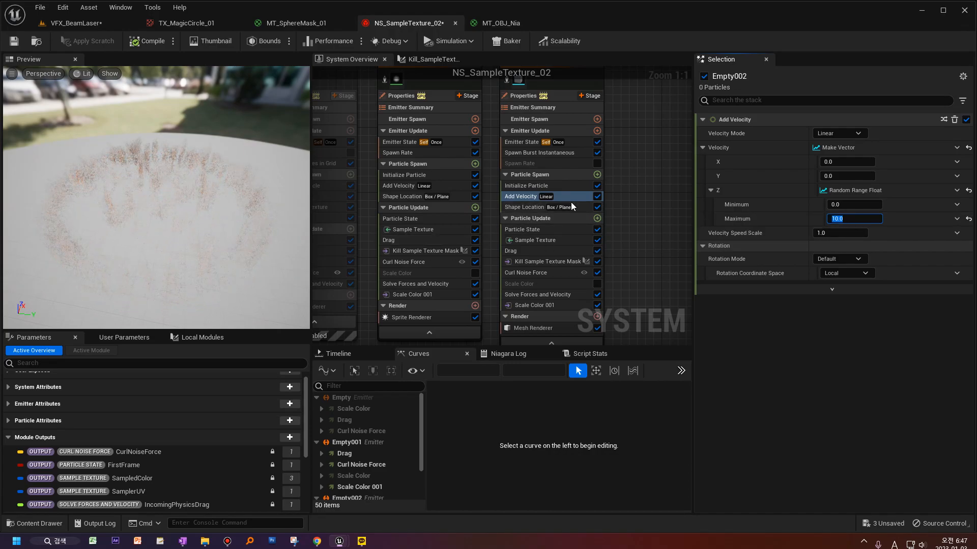
Set Empty002's Mesh Scale Mode to Random Uniform with a minimum scale of 0.05 and a maximum of 0.1.
left_click(526, 186)
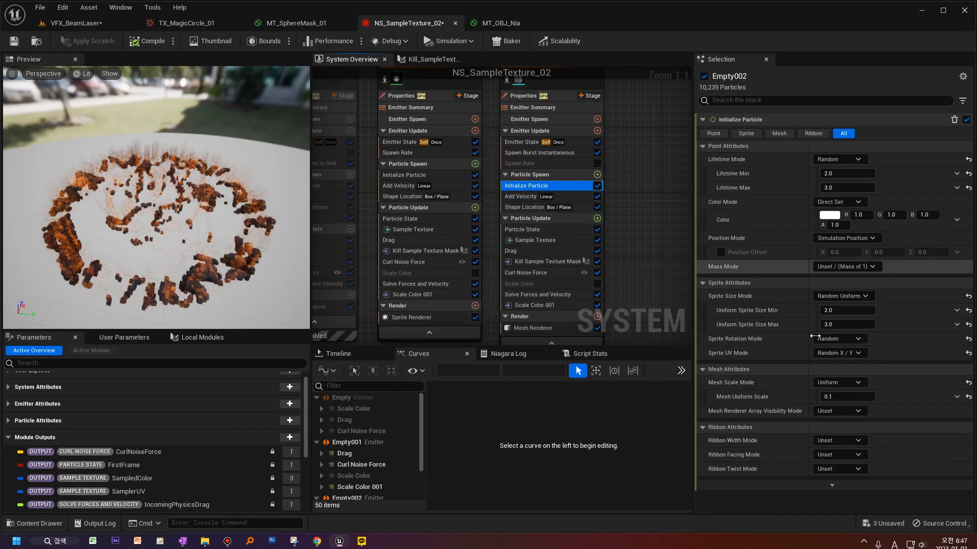
left_click(958, 397)
left_click(832, 397)
left_click(840, 383)
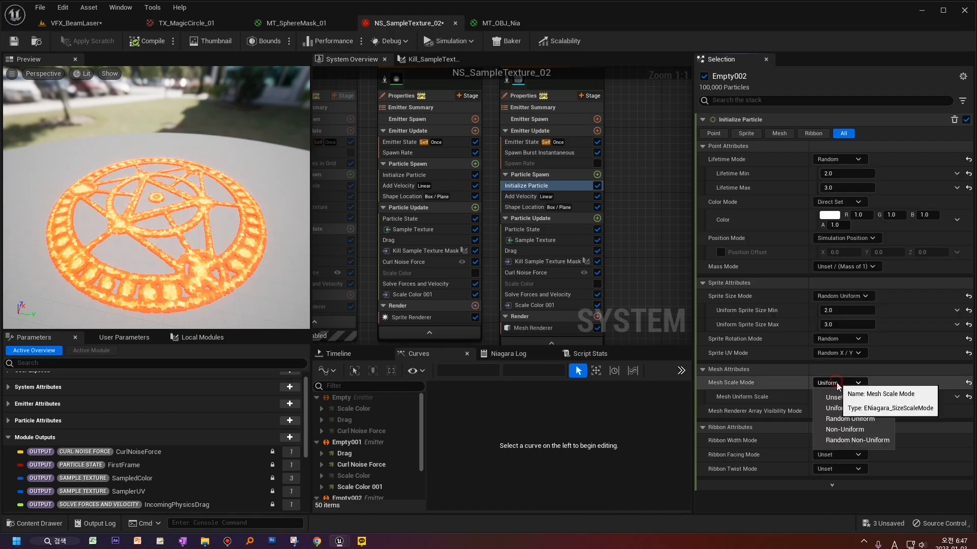
left_click(849, 418)
left_click(838, 397)
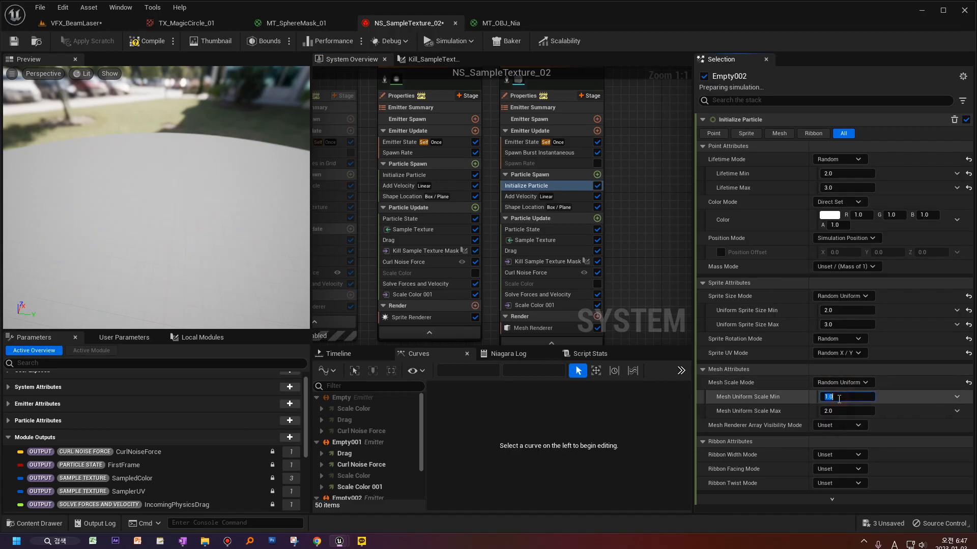
type("0.05")
left_click(843, 411)
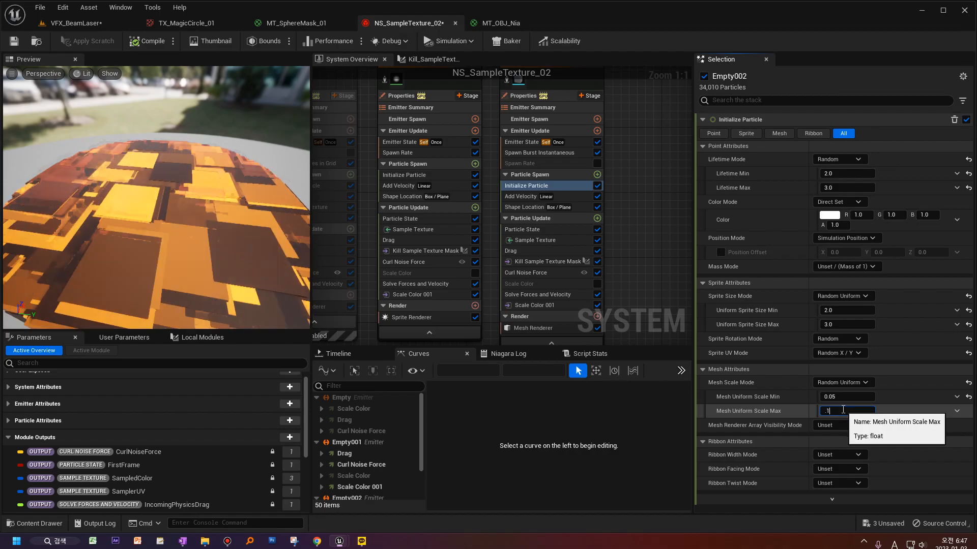
type("0.1")
key("Return")
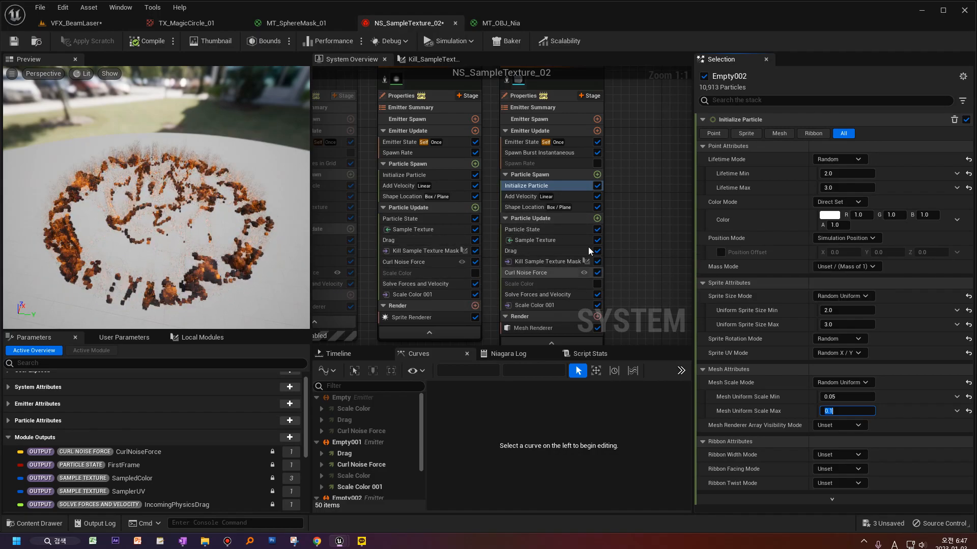
Add a Scale Mesh Size module to Empty002's Particle Update group.
left_click(597, 218)
type("size")
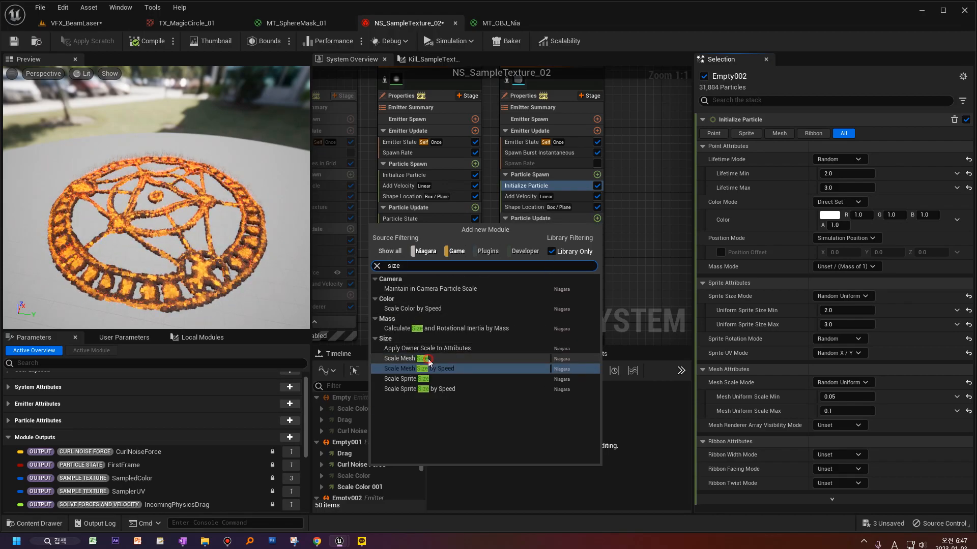
left_click(428, 360)
right_click_drag(640, 293, 619, 287)
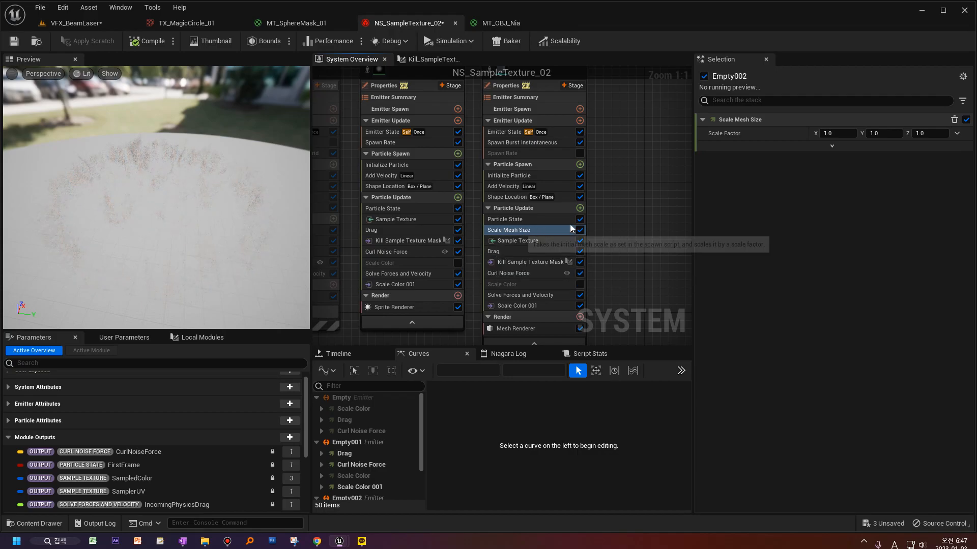
Set the Scale Factor of Empty002's Scale Mesh Size module to a Multiply Vector dynamic input.
left_click(958, 134)
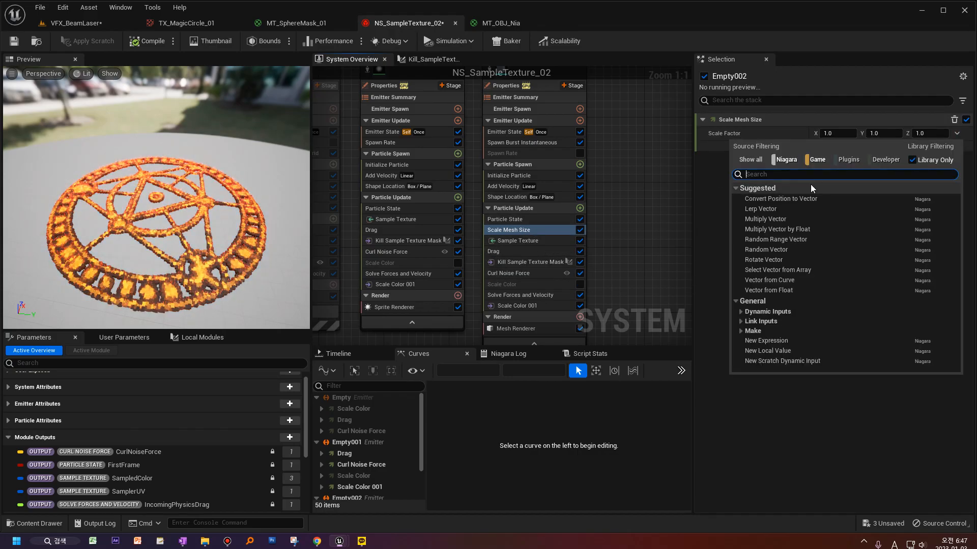
left_click(782, 137)
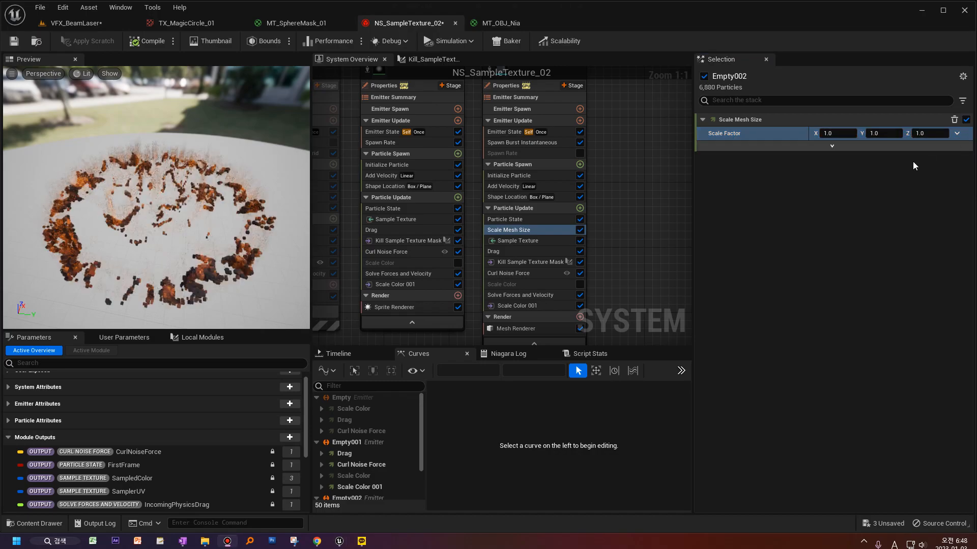
left_click(888, 164)
left_click(956, 134)
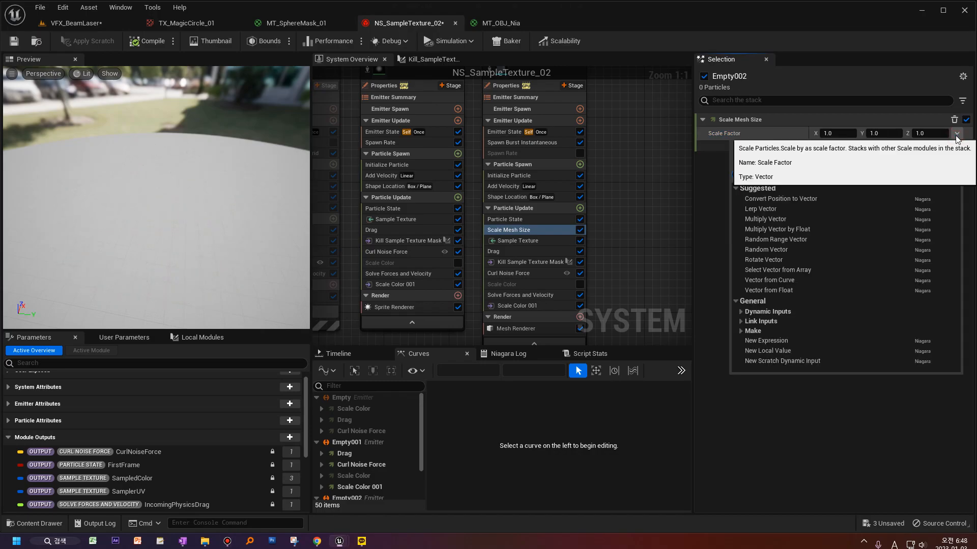
type("mul")
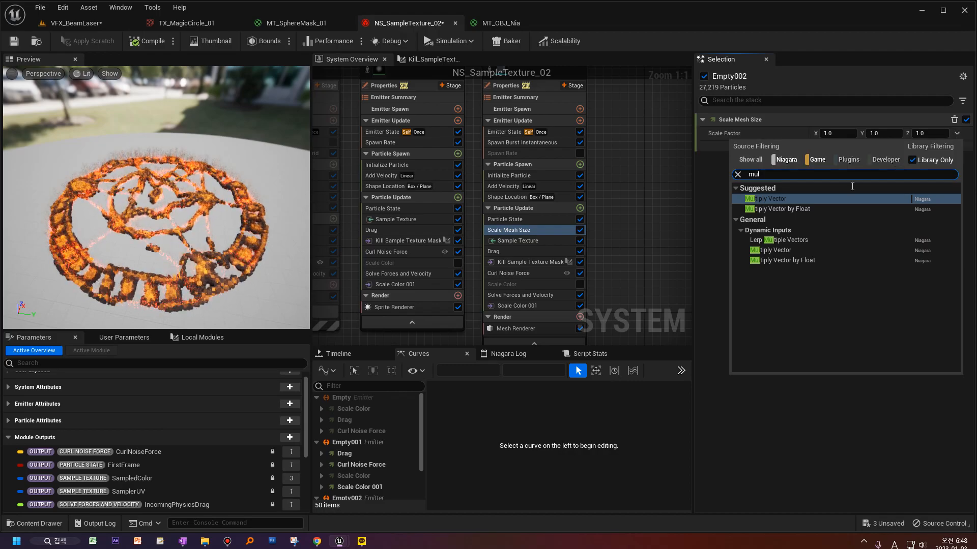
left_click(833, 200)
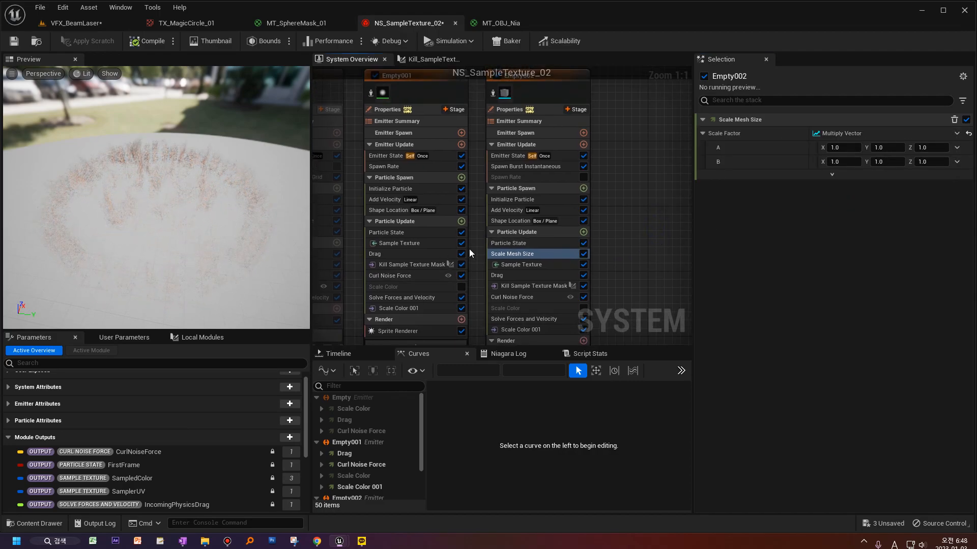
Check Empty001's Kill Sample Texture Mask settings and disable the same module in Empty002.
left_click(394, 265)
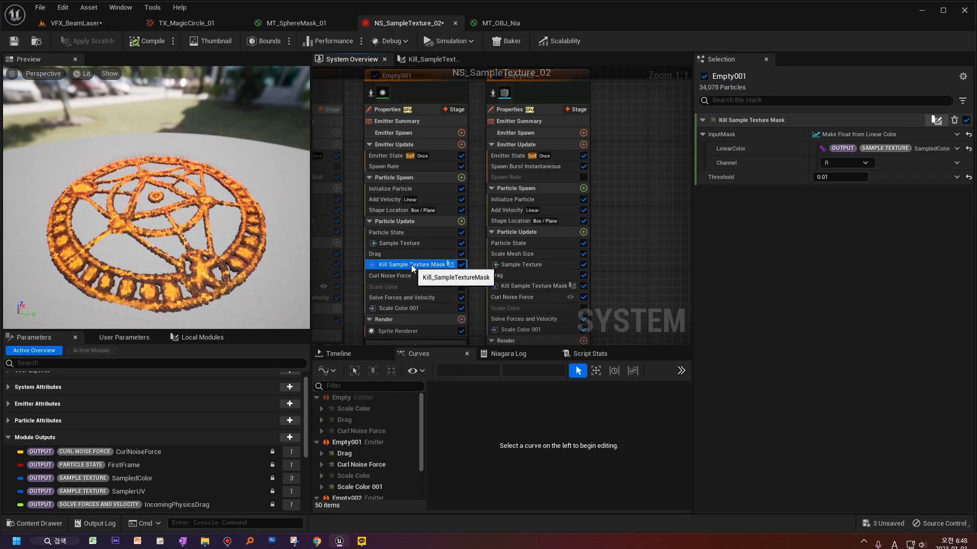
right_click_drag(611, 276, 644, 231)
left_click(583, 279)
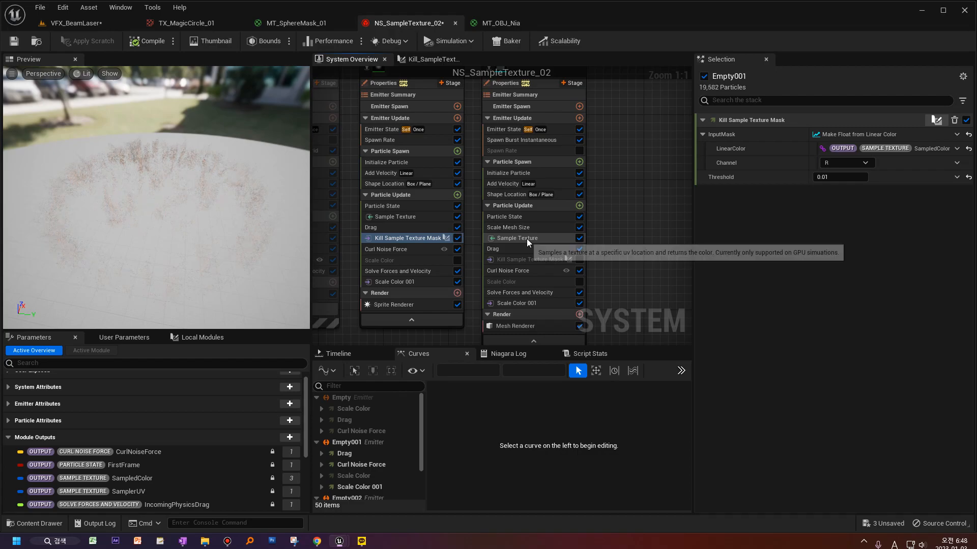
Link Sample Texture's SampledColor output to input A of the Scale Factor and move Scale Mesh Size below Sample Texture in Empty002.
left_click(523, 228)
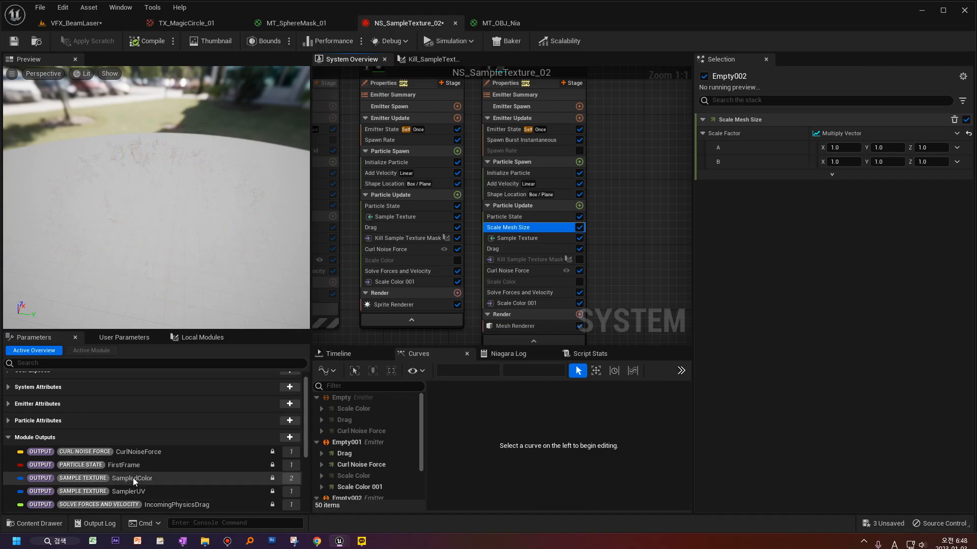
left_click_drag(144, 478, 843, 146)
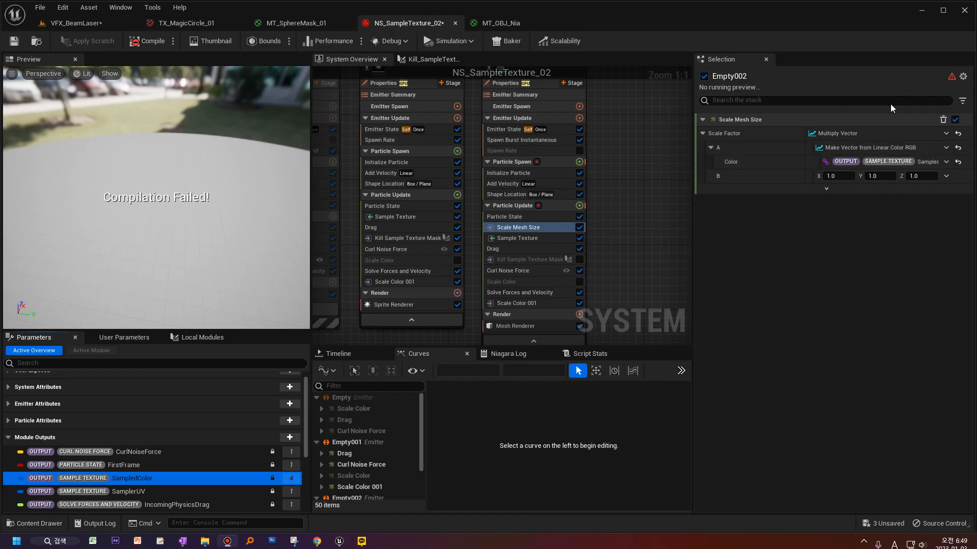
mouse_move(537, 208)
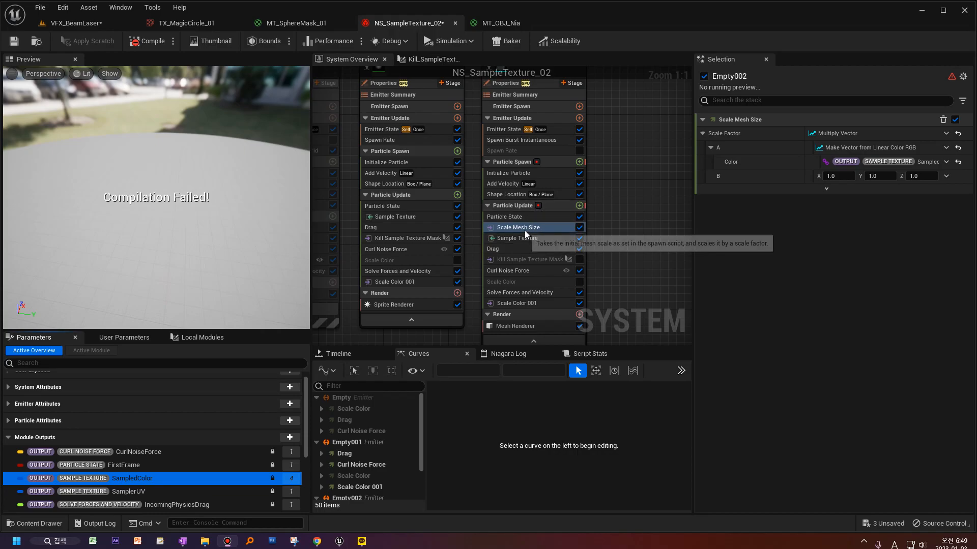
right_click_drag(603, 197, 554, 212)
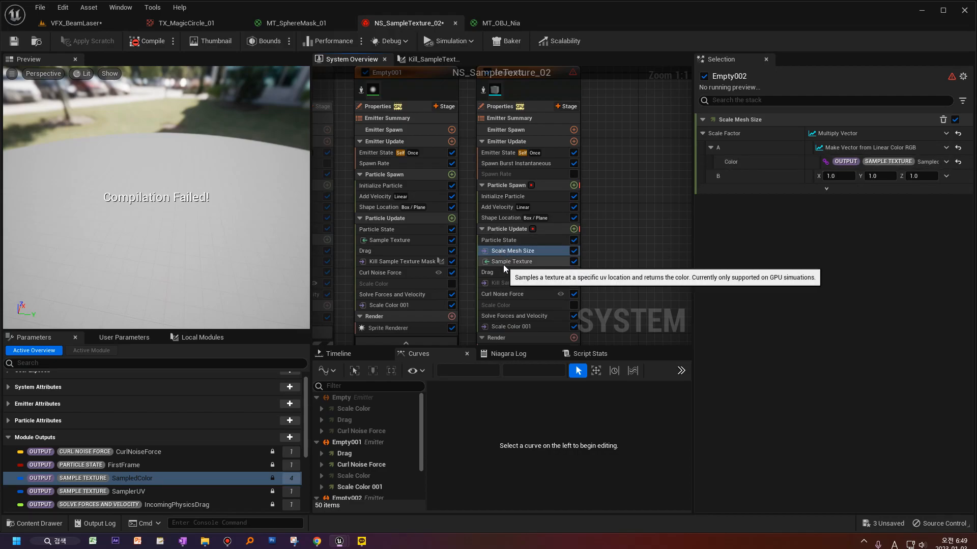
mouse_move(514, 251)
left_mouse_down()
mouse_move(510, 288)
mouse_move(511, 267)
left_mouse_up()
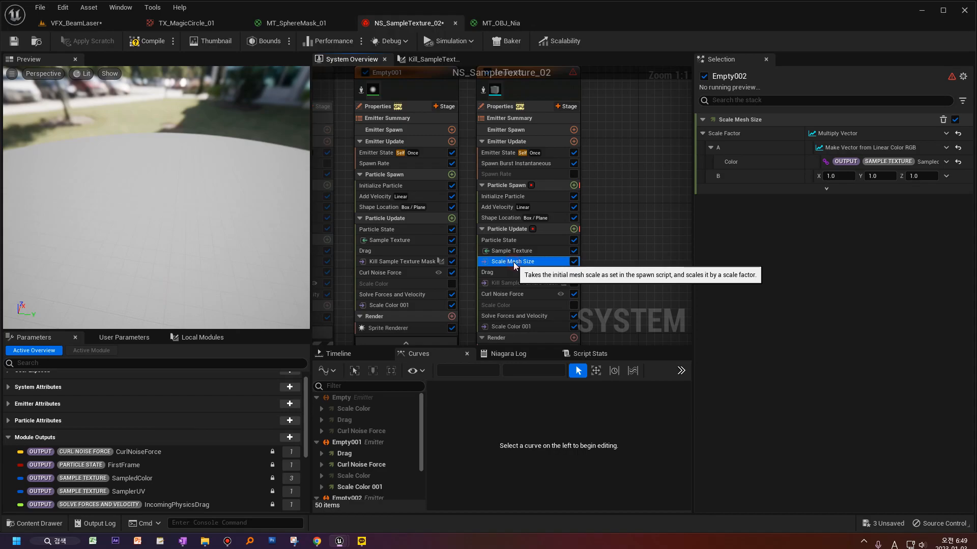
left_click(514, 252)
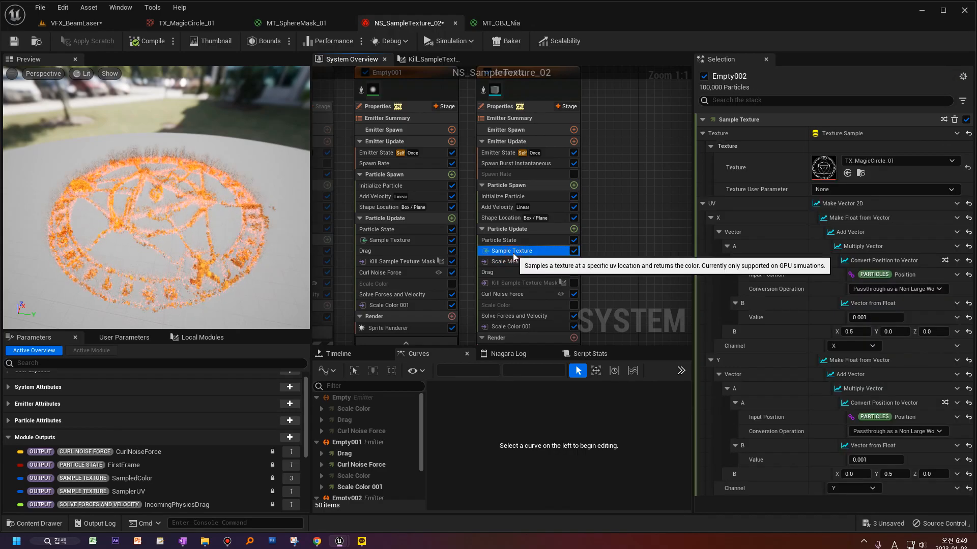
left_click(512, 263)
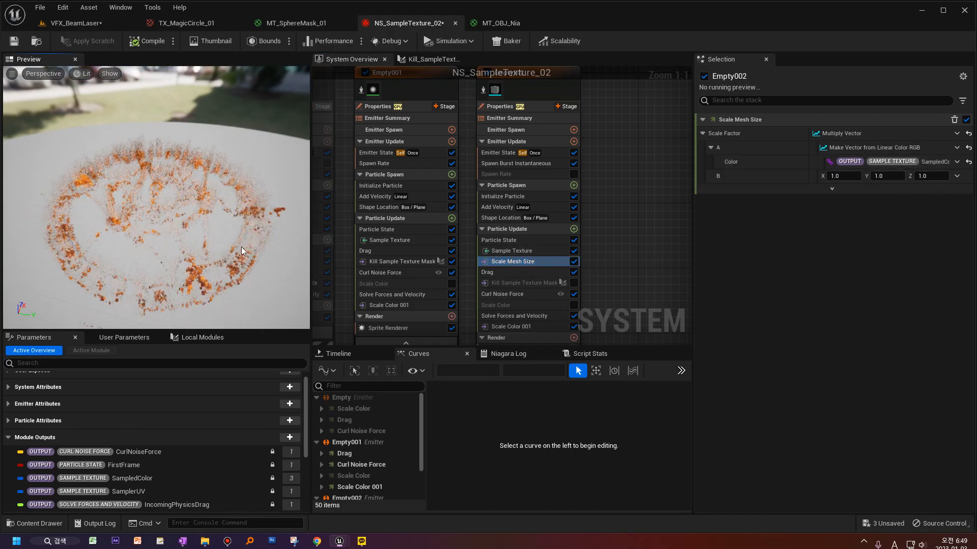
left_click_drag(140, 278, 175, 298)
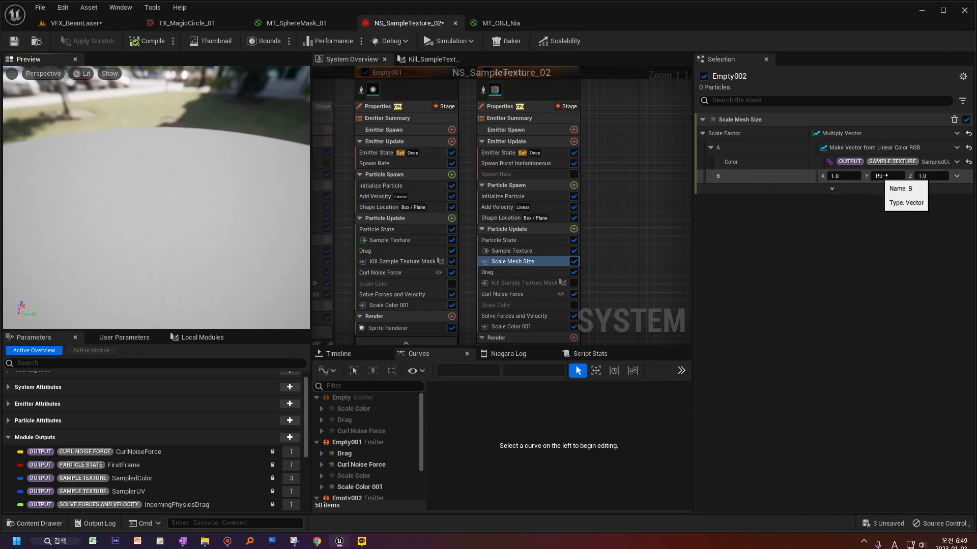
Set input B of the Scale Factor to Vector from Float, driven by Float from Curve with the smooth rise-and-fall template.
left_click(956, 176)
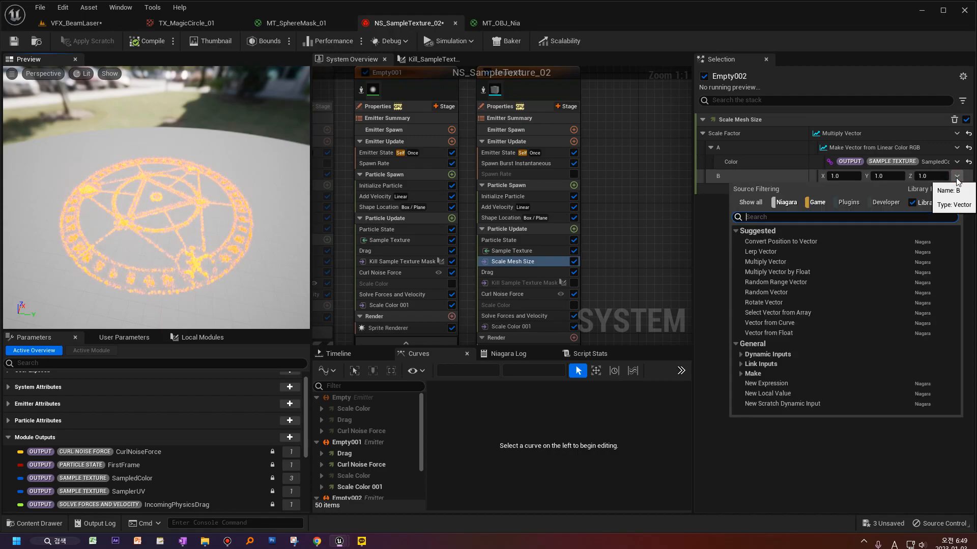
type("flo")
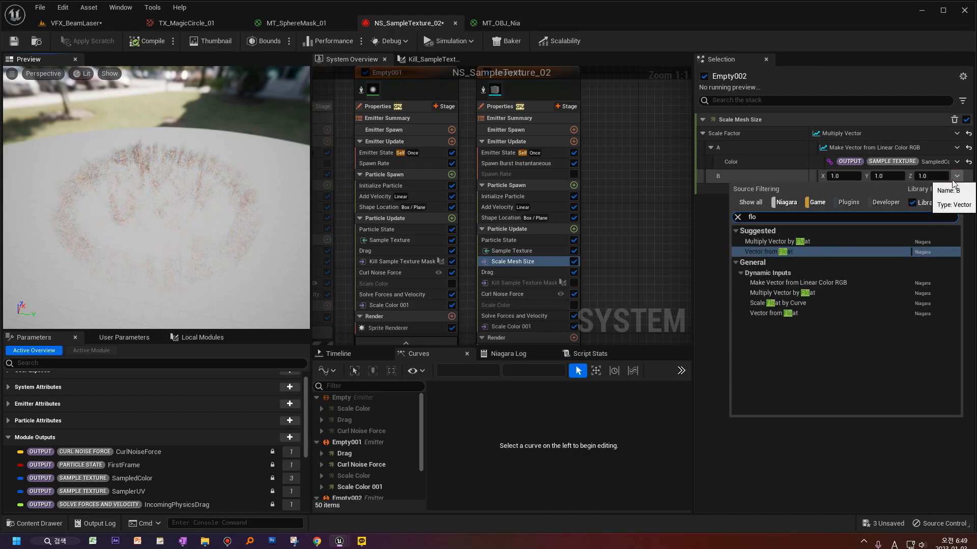
left_click(773, 252)
left_click(957, 191)
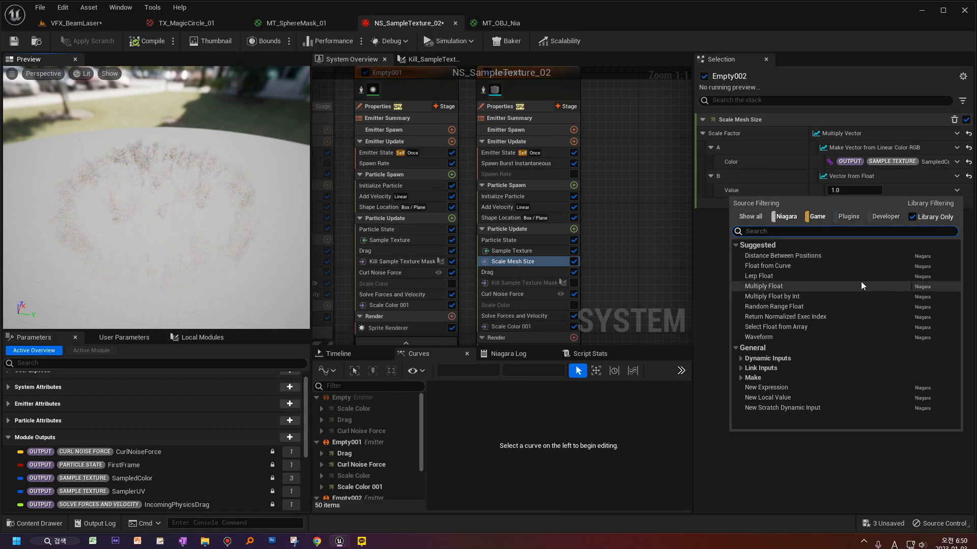
left_click(825, 266)
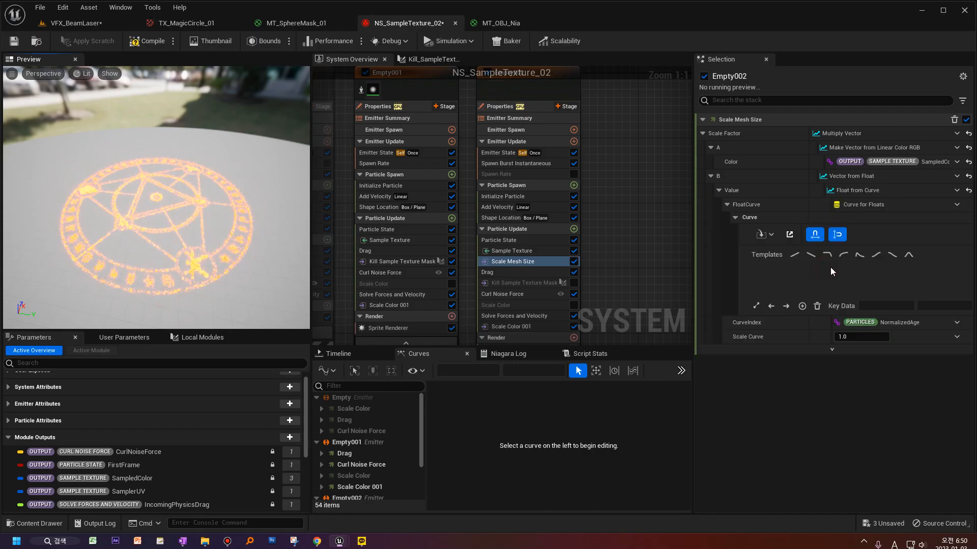
left_click(859, 254)
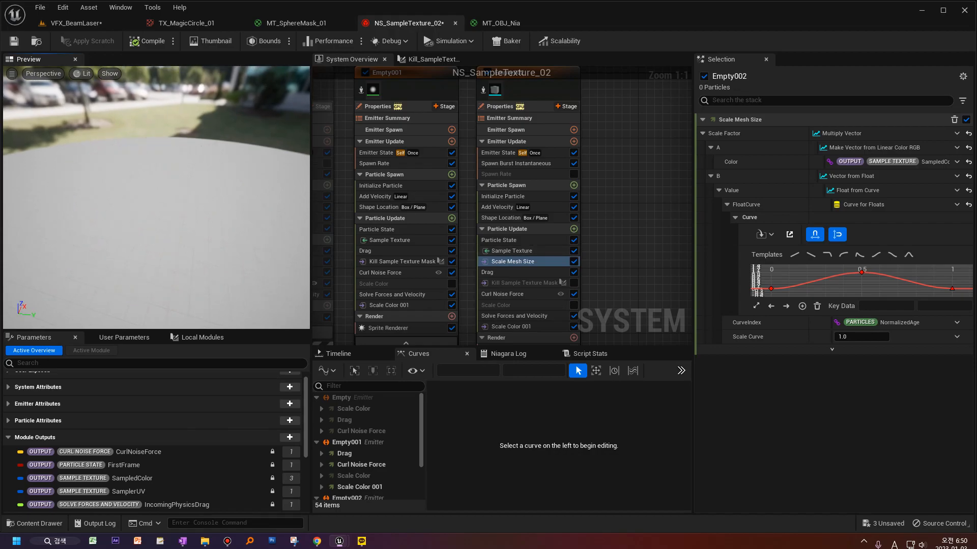
Disable Scale Color 001 in Empty002 and delete the unused Scale Color module from its Particle Update group.
left_click(511, 326)
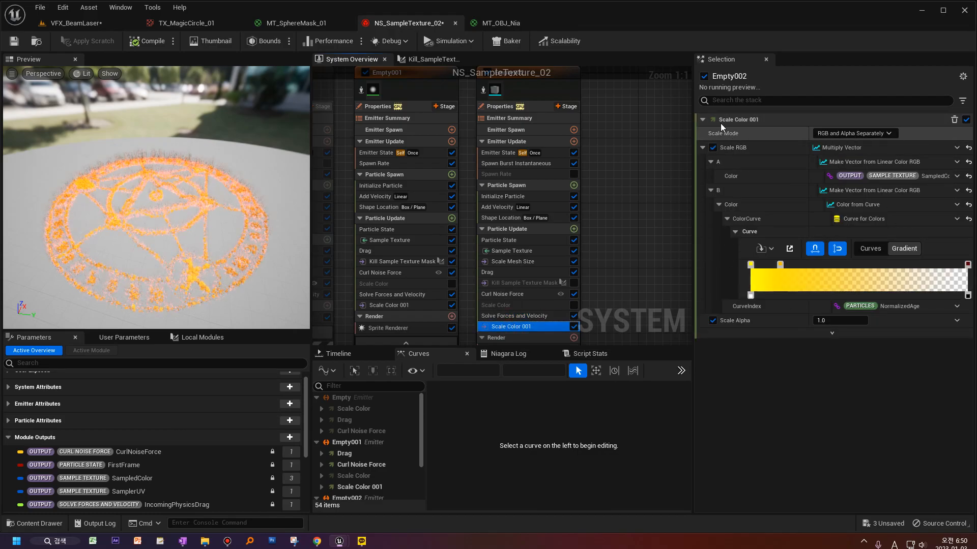
left_click(574, 328)
left_click(530, 305)
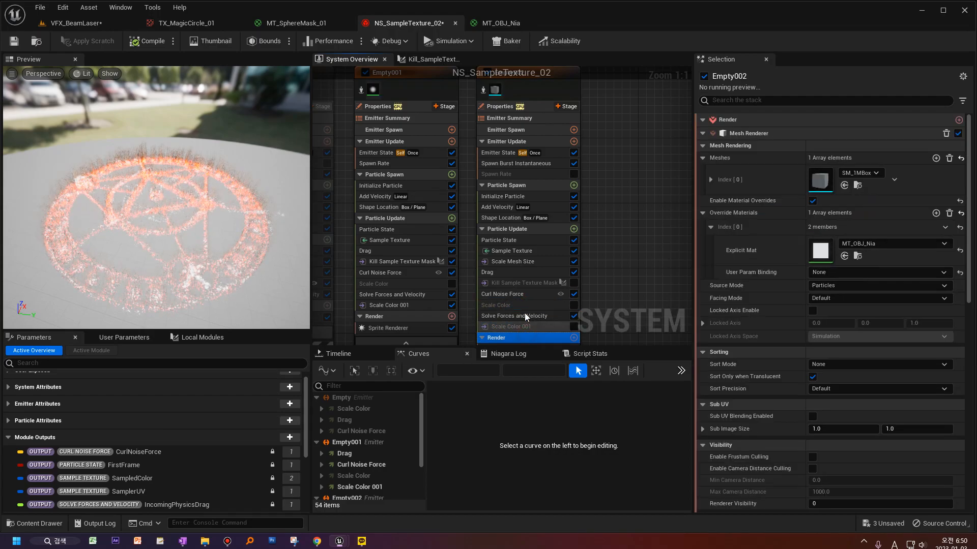
left_click(505, 316)
left_click(508, 306)
key("Delete")
Re-enable Scale Color 001 in Empty002 and move it above Curl Noise Force.
left_click(515, 326)
left_click(573, 315)
left_click_drag(518, 316, 522, 295)
Delete the disabled Kill Sample Texture Mask module from Empty002.
left_click(520, 284)
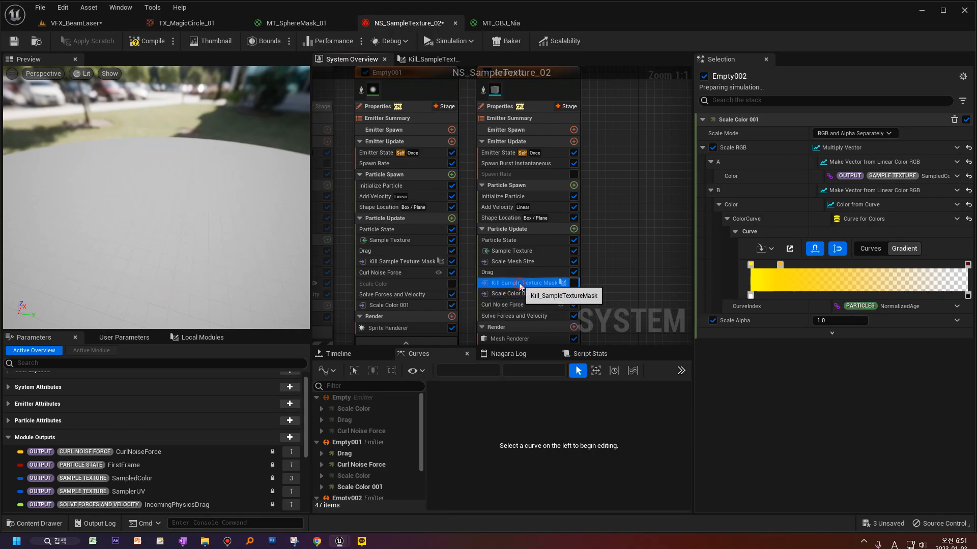
key("Delete")
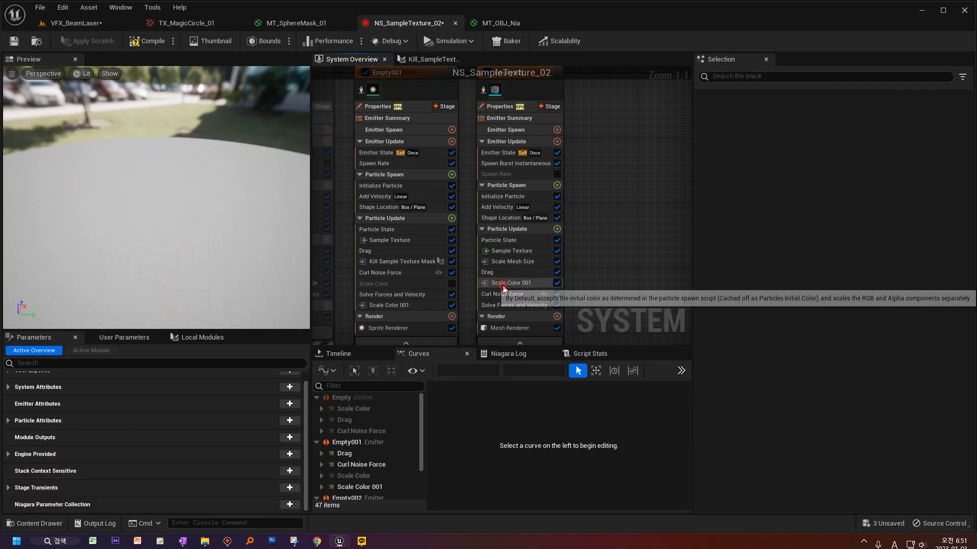
Examine the effect in the preview and review Empty002's mesh size, color and renderer settings against Empty001's Kill Sample Texture Mask.
left_click(502, 283)
left_click(514, 262)
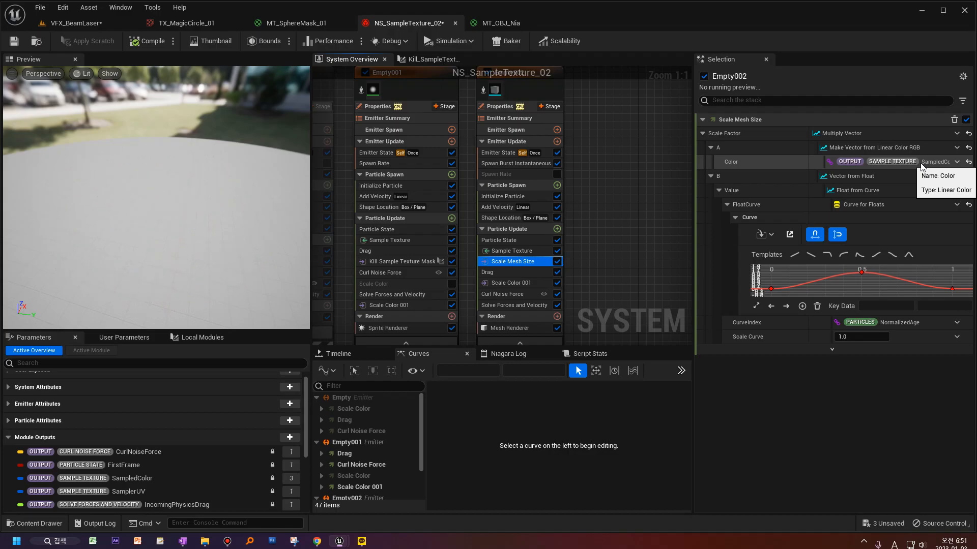
left_click(220, 251)
left_click_drag(222, 256, 222, 256)
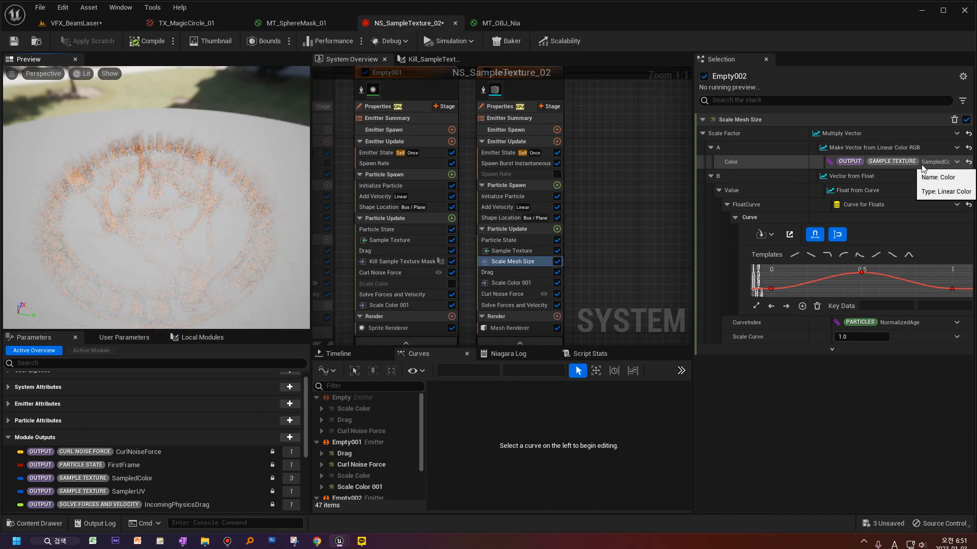
left_click_drag(269, 242, 217, 248)
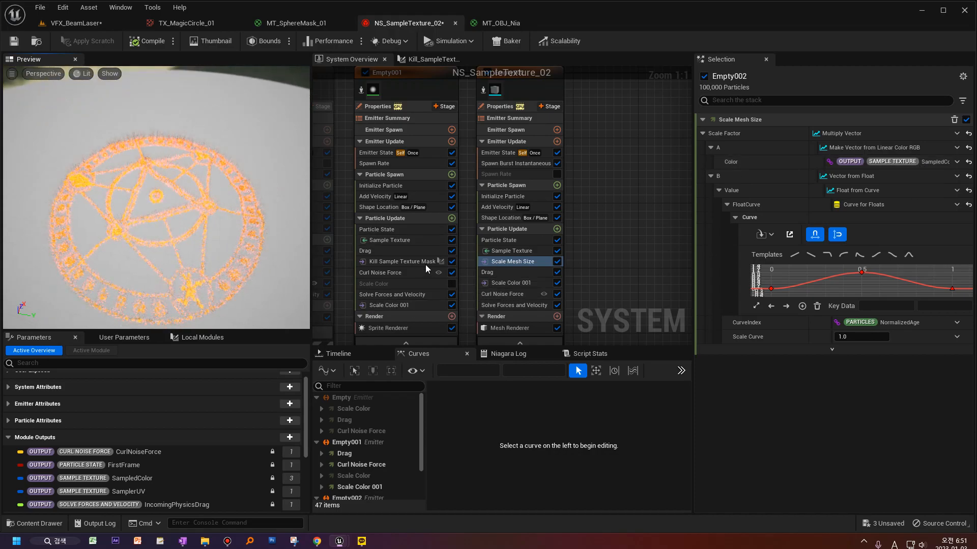
left_click(395, 262)
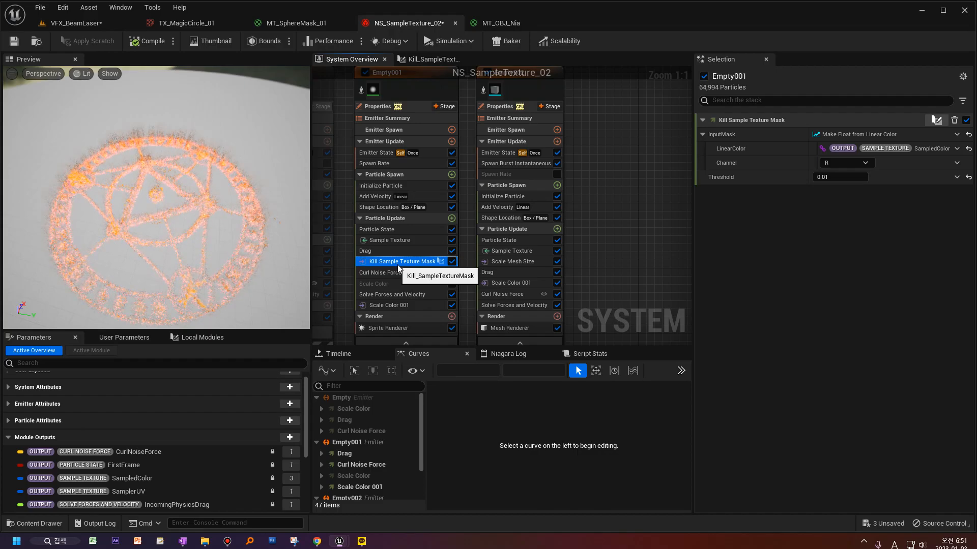
left_click(527, 262)
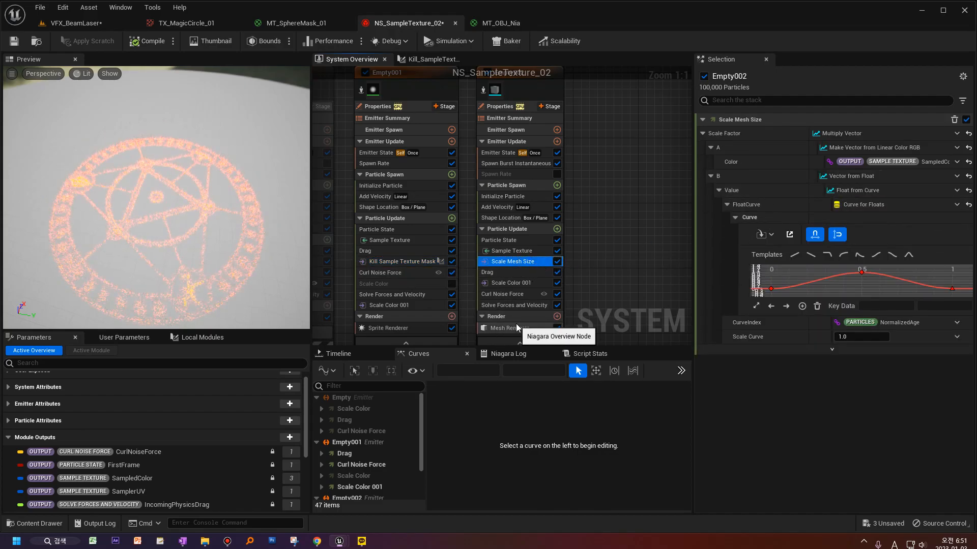
left_click(522, 289)
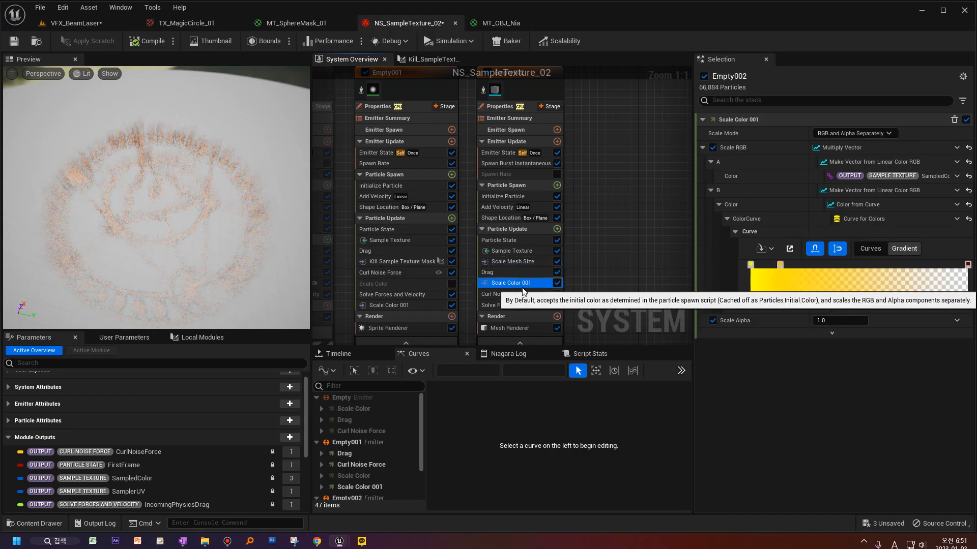
left_click(521, 264)
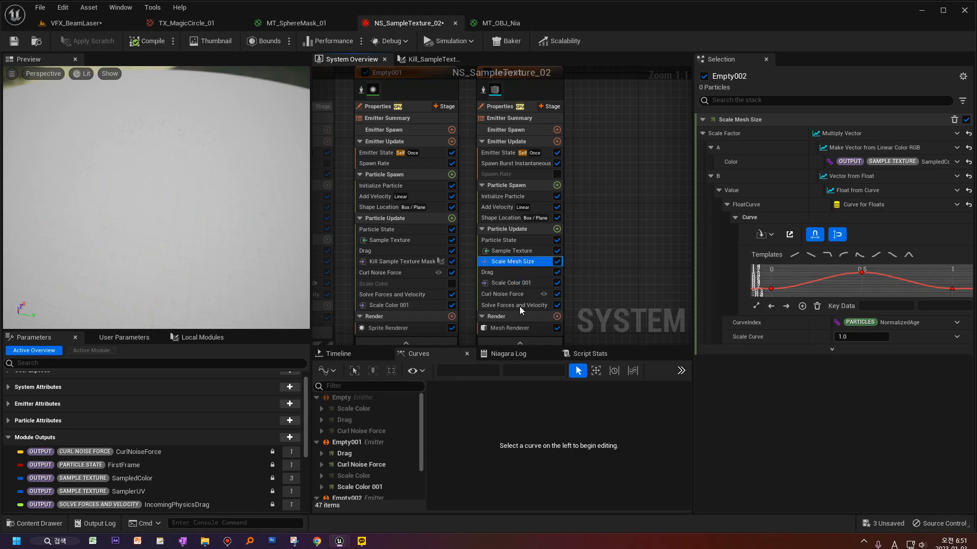
left_click(511, 329)
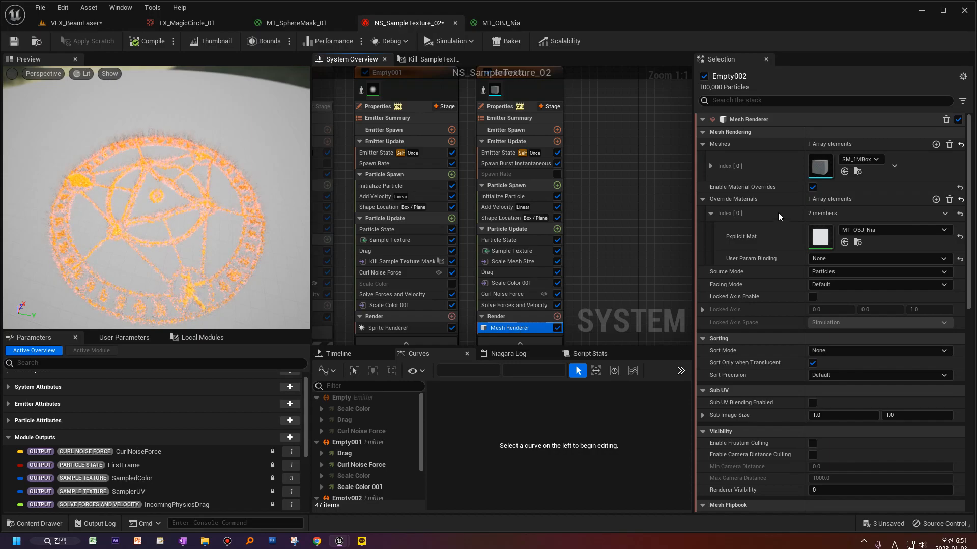
left_click(511, 251)
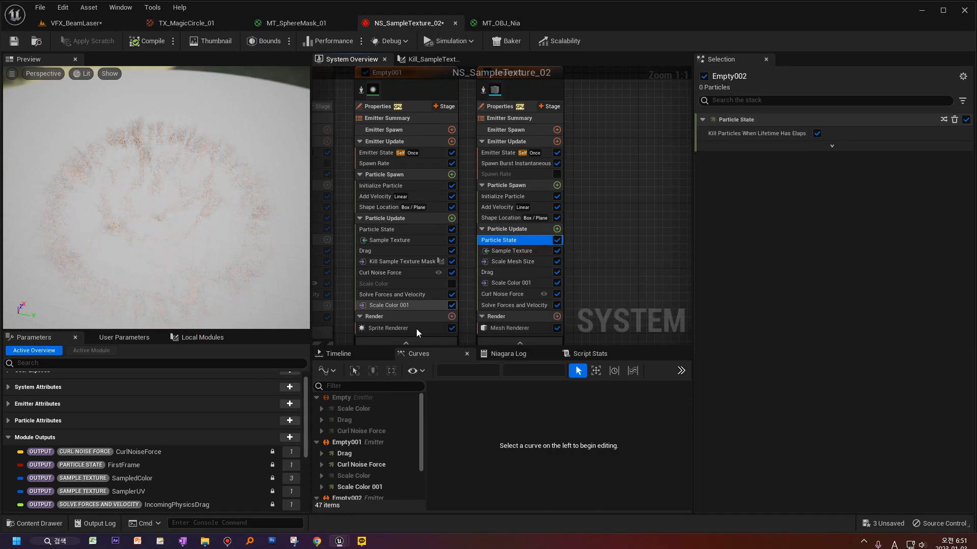
left_click(518, 262)
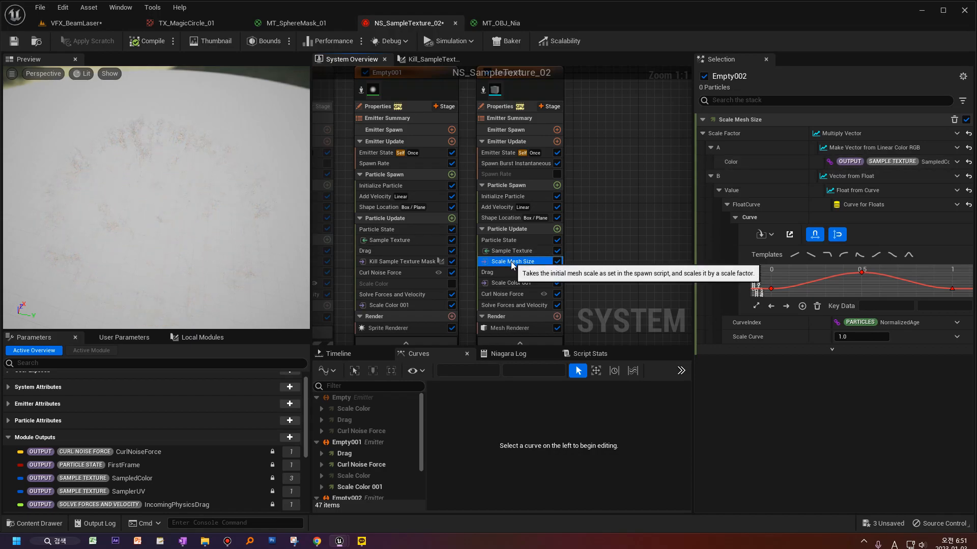
right_click_drag(196, 282, 196, 300)
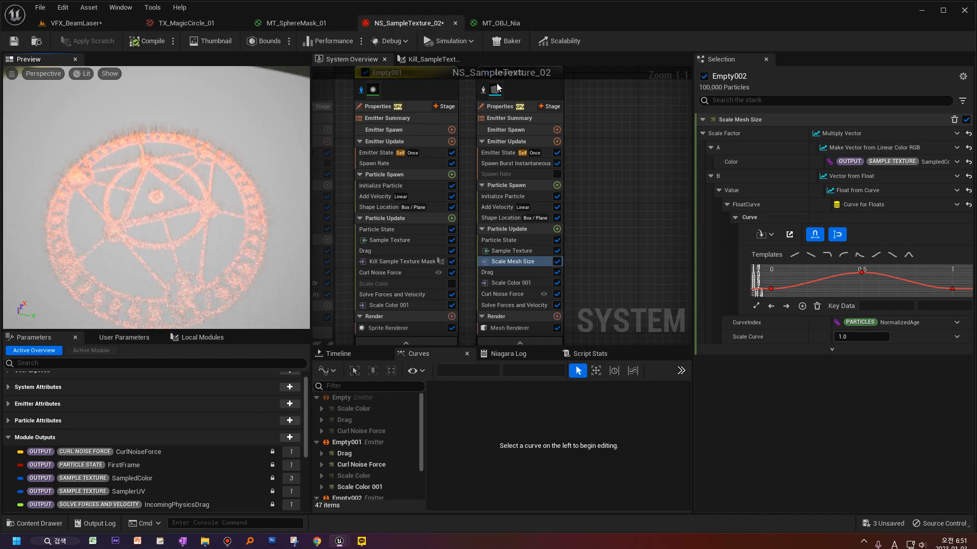
Isolate Empty002 in the preview to check its particles against Scale Color 001, and restore the display of all emitters.
left_click(482, 89)
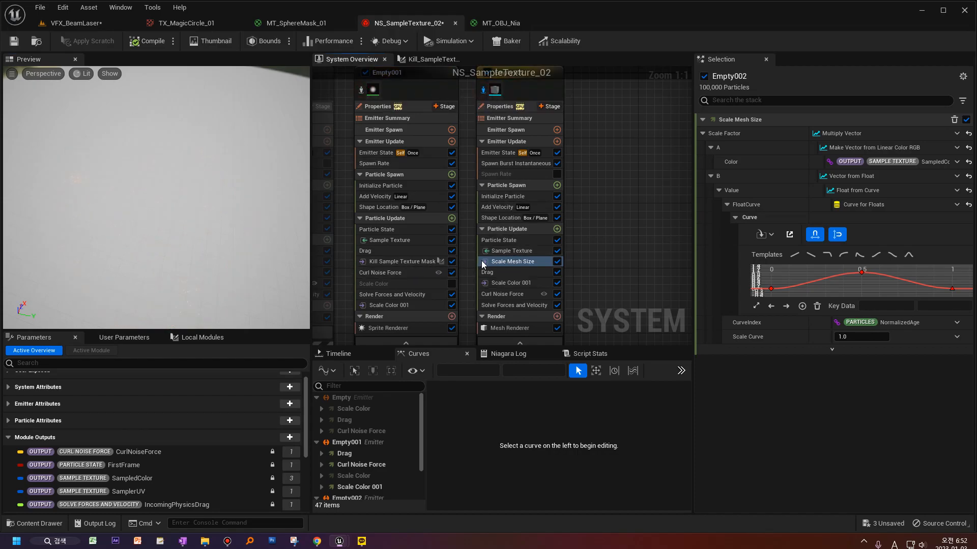
left_click(512, 283)
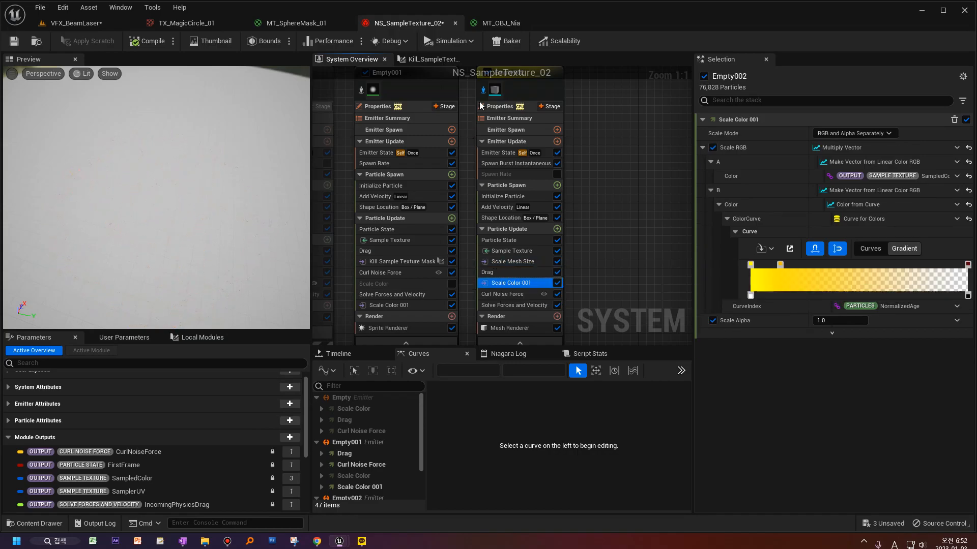
left_click(482, 93)
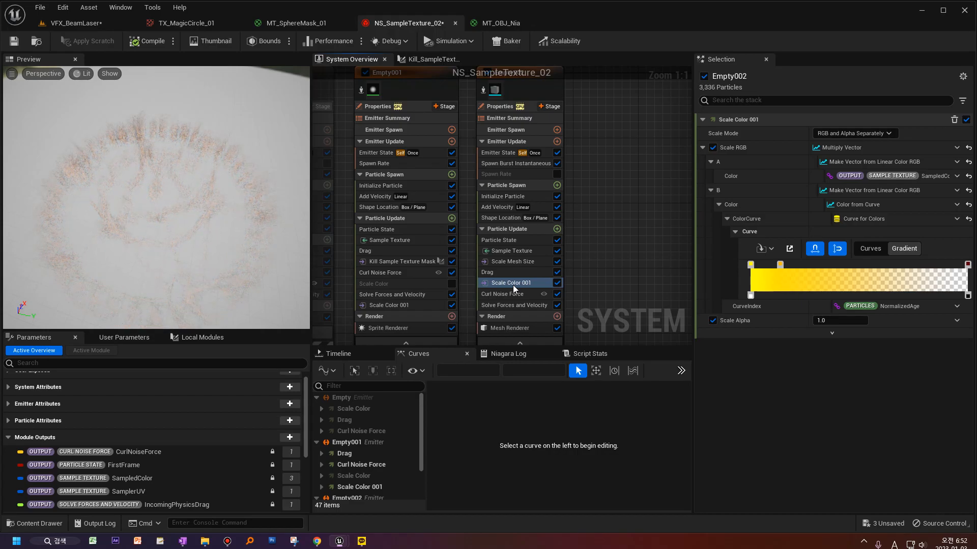
In Empty002's Scale Color 001 gradient, adjust the second key's color and set the first key to an intense red with R 500.
left_click(513, 283)
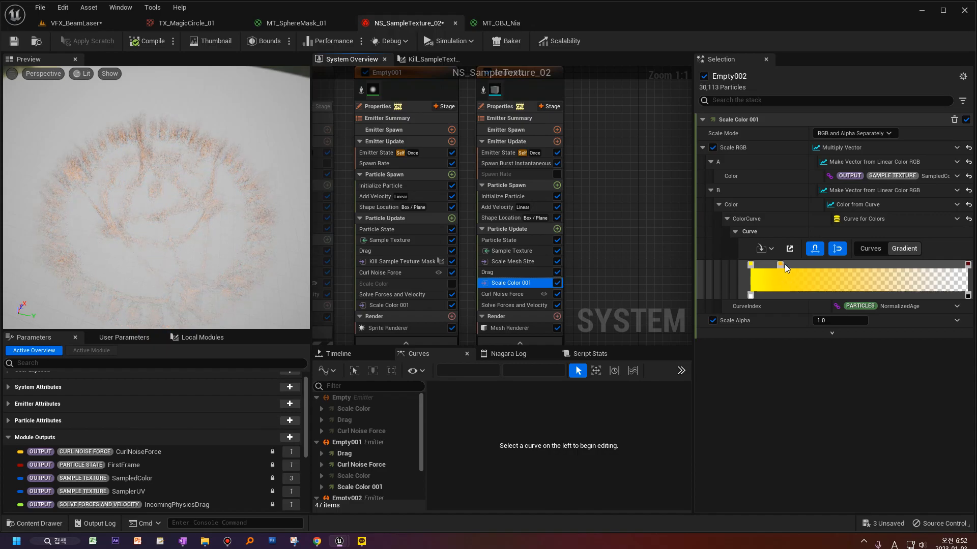
double_click(779, 265)
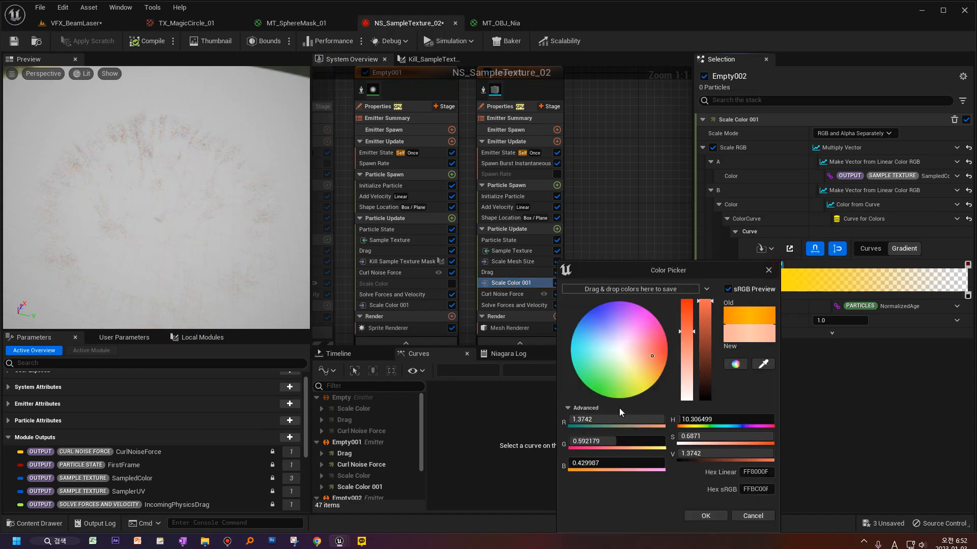
left_click(709, 514)
double_click(750, 265)
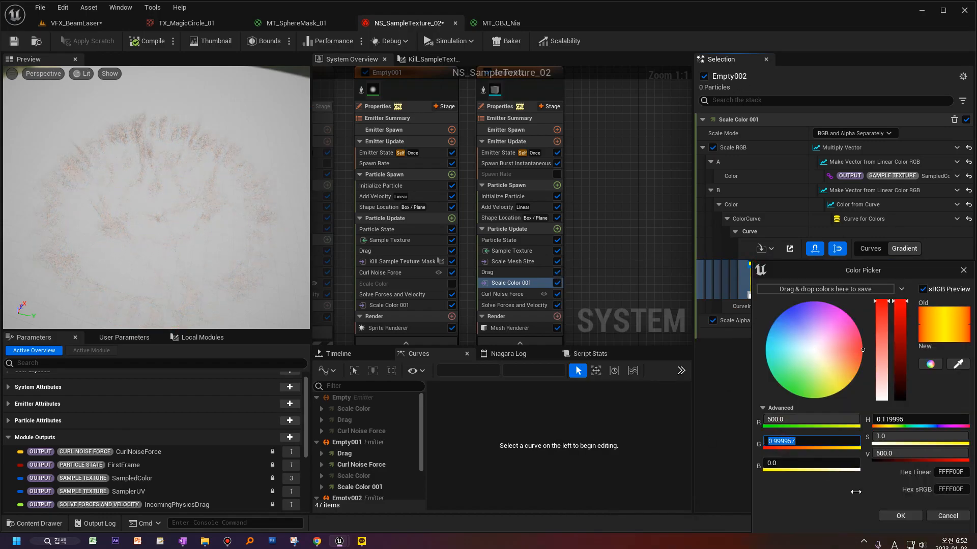
left_click(899, 516)
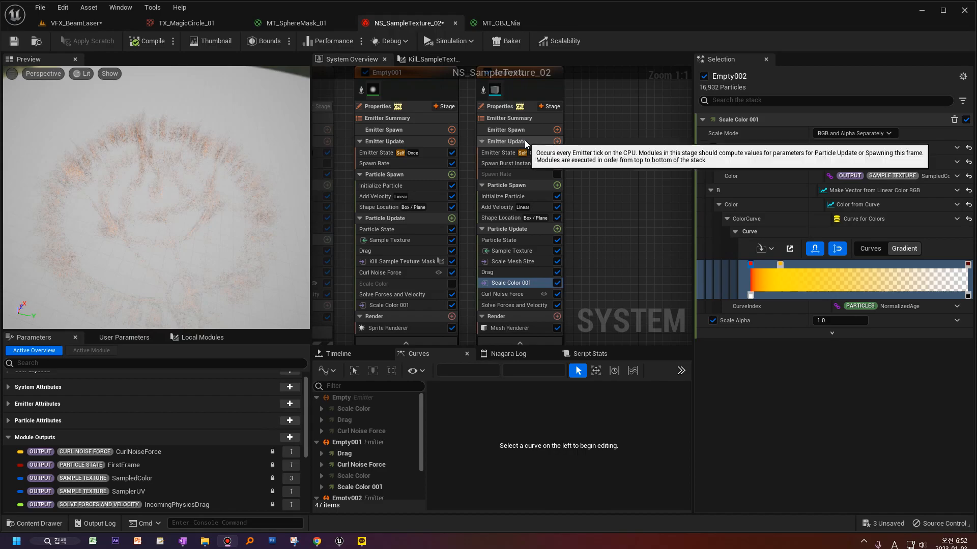
Switch to the VFX_BeamLaser level and select the NS_SampleTexture_02 actor, then deselect it to check the effect on the floor.
left_click(76, 23)
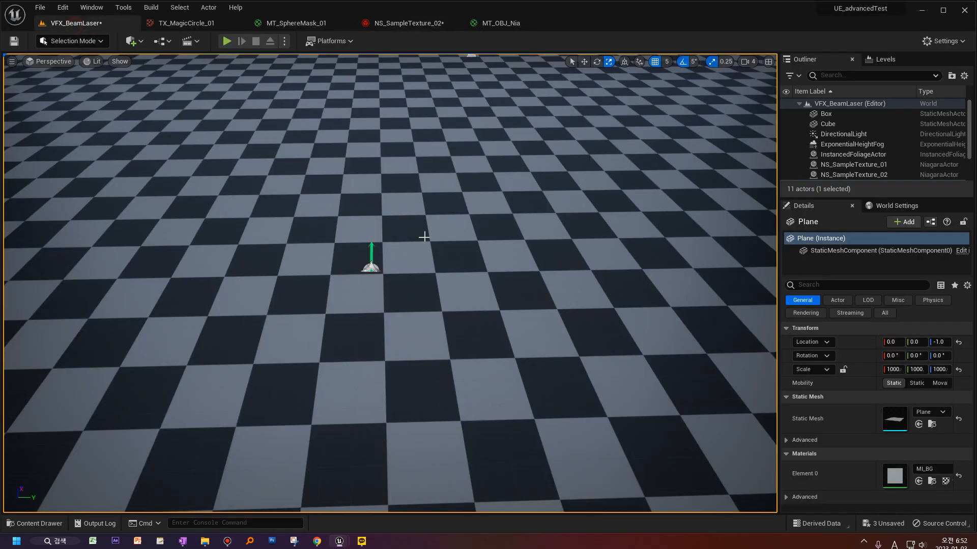
right_click_drag(372, 271, 421, 269)
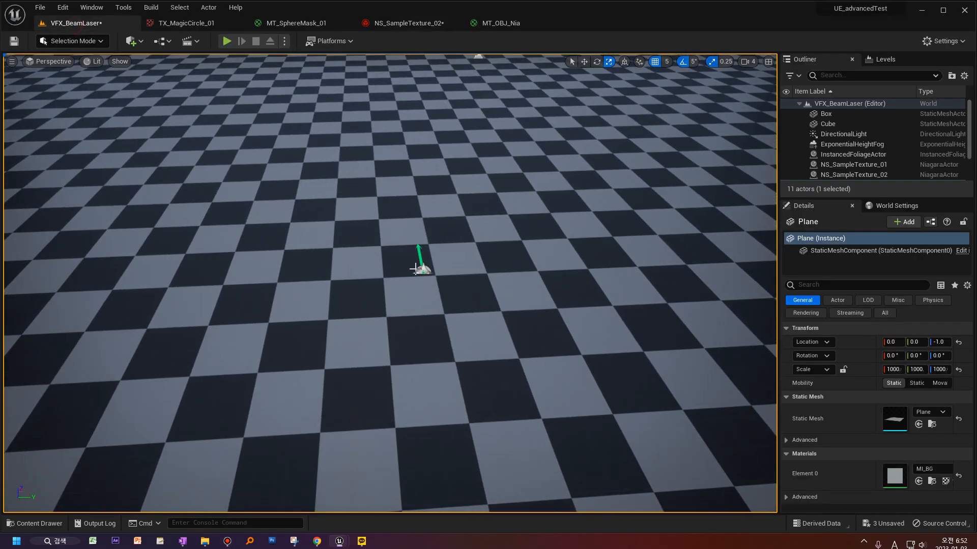
left_click(422, 270)
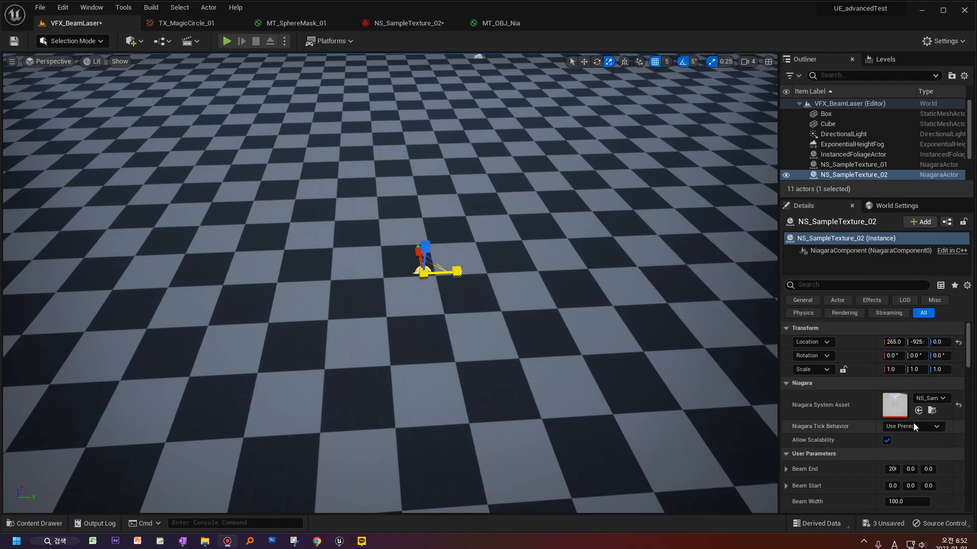
mouse_move(657, 428)
right_mouse_down()
mouse_move(645, 446)
mouse_move(642, 428)
right_mouse_up()
left_click(657, 429)
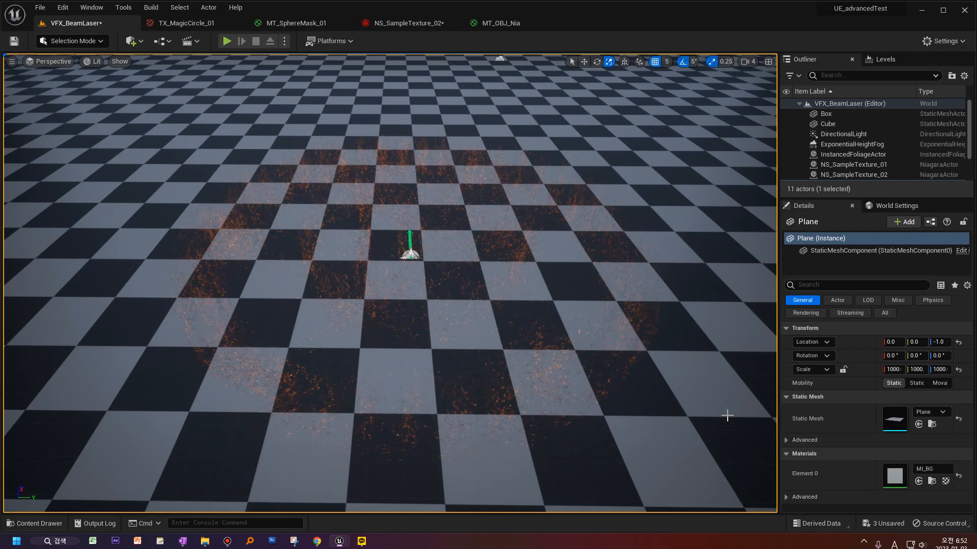
Undock the NS_SampleTexture_02 editor from the main window and return to the VFX_BeamLaser level.
left_click_drag(399, 23, 804, 152)
left_click(126, 23)
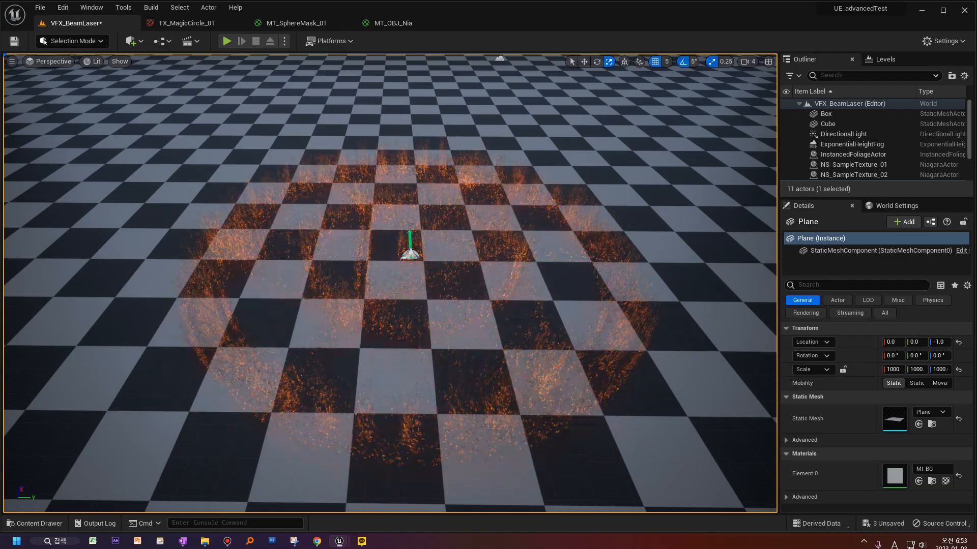
Examine the NS_SampleTexture_02 magic circle in the level from several angles, alternately selecting its actor and the floor plane.
left_click_drag(478, 367, 457, 367, "alt")
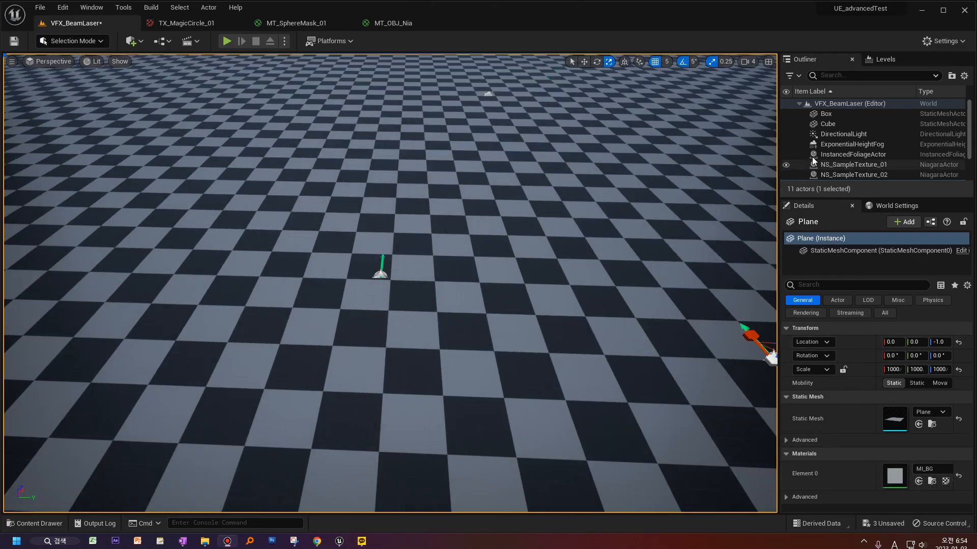
left_click(381, 276)
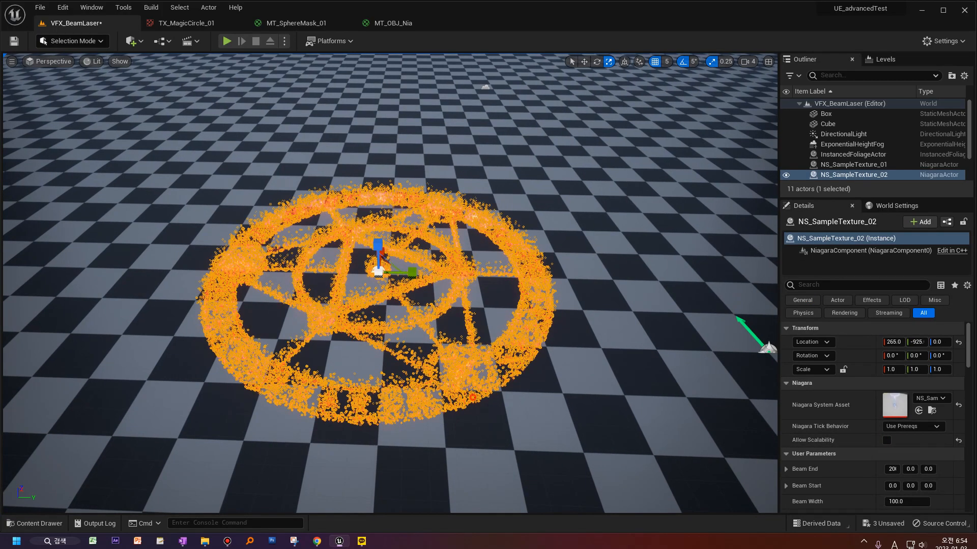
left_click(472, 397)
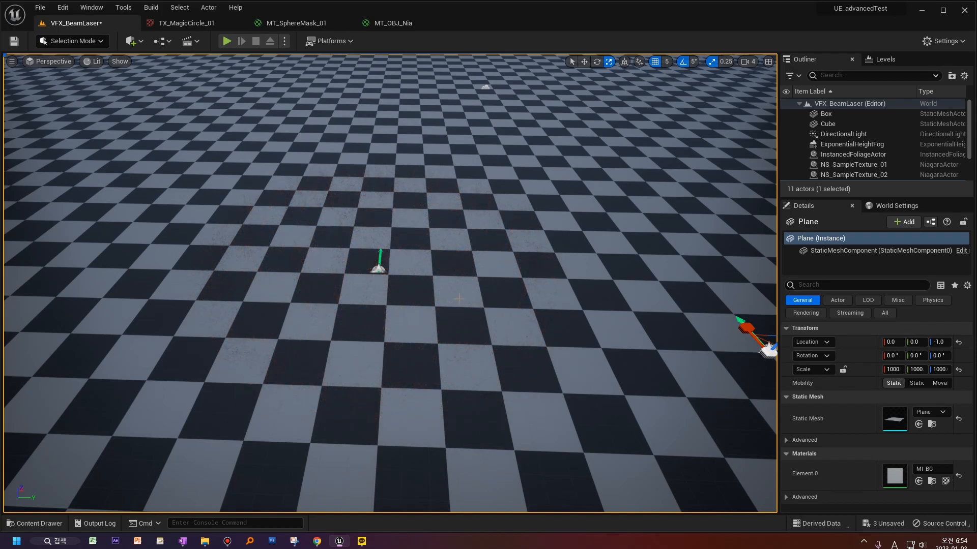
right_click_drag(467, 322, 467, 322)
key("w")
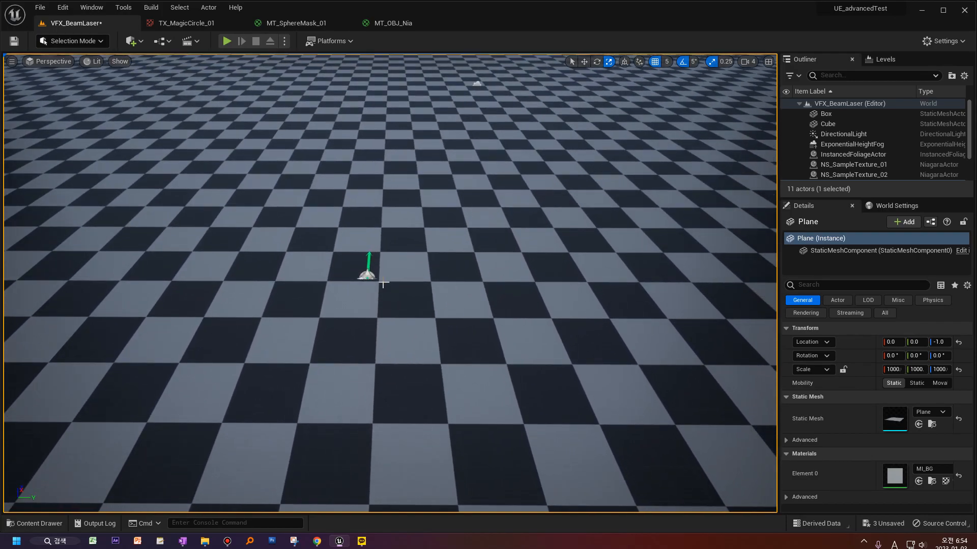
left_click(368, 276)
left_click(650, 410)
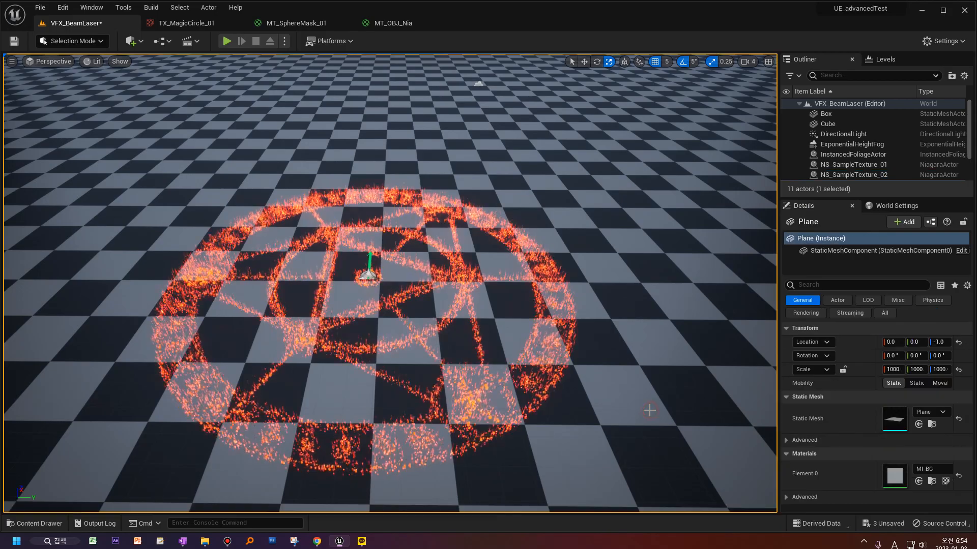
key("w")
right_click_drag(649, 417, 649, 427)
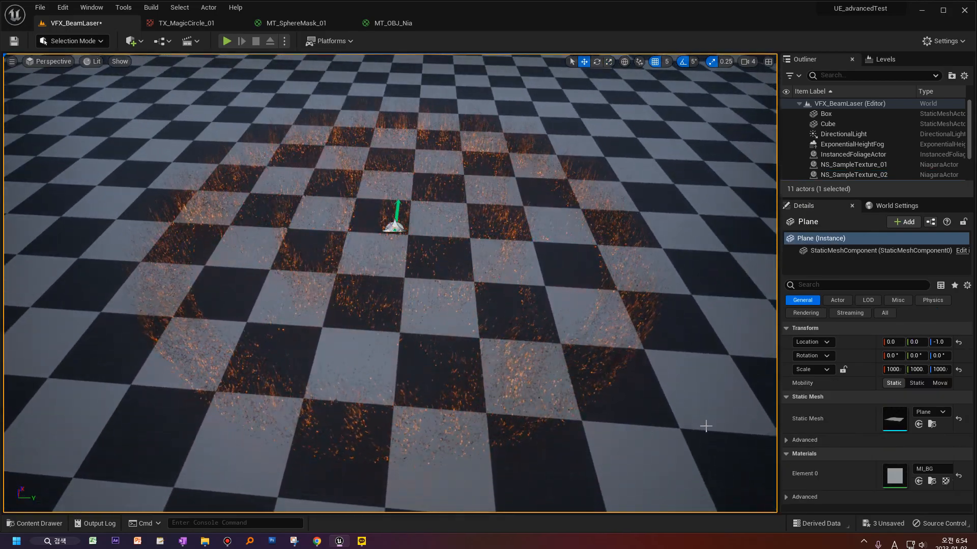